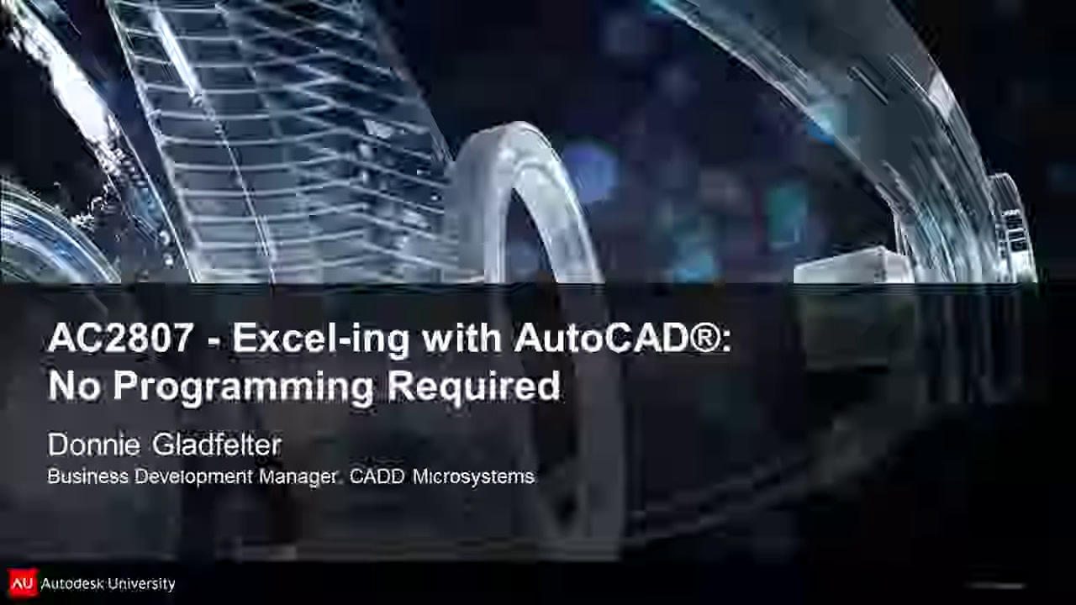
Step: Advance the slideshow through the About your speaker slide to the Class Summary slide
key(Page_Down)
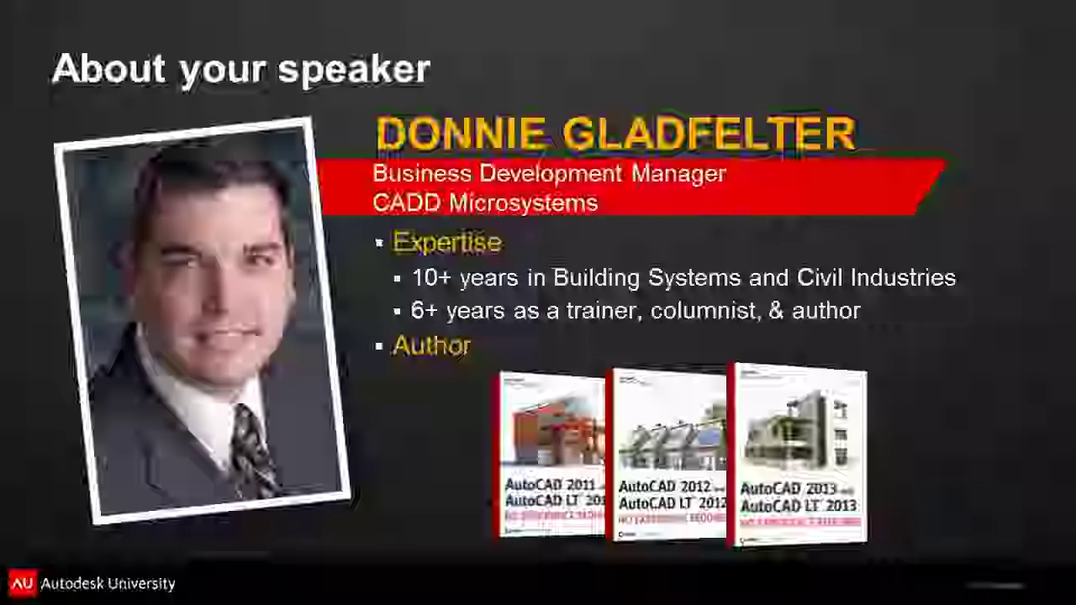
key(Right)
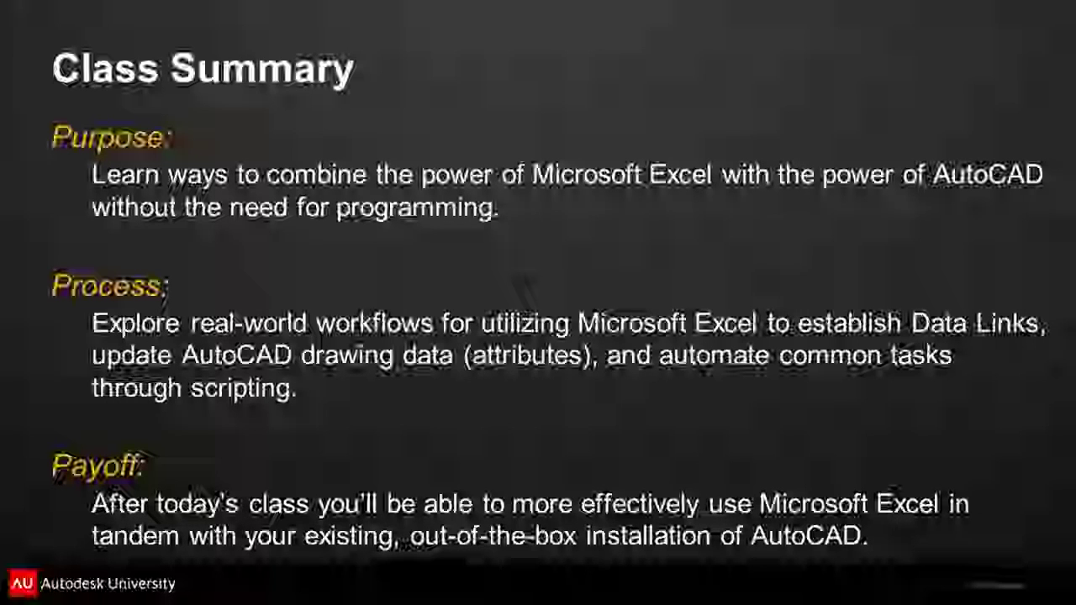
Step: Advance from Class Summary to the Learning Objectives slide
key(Right)
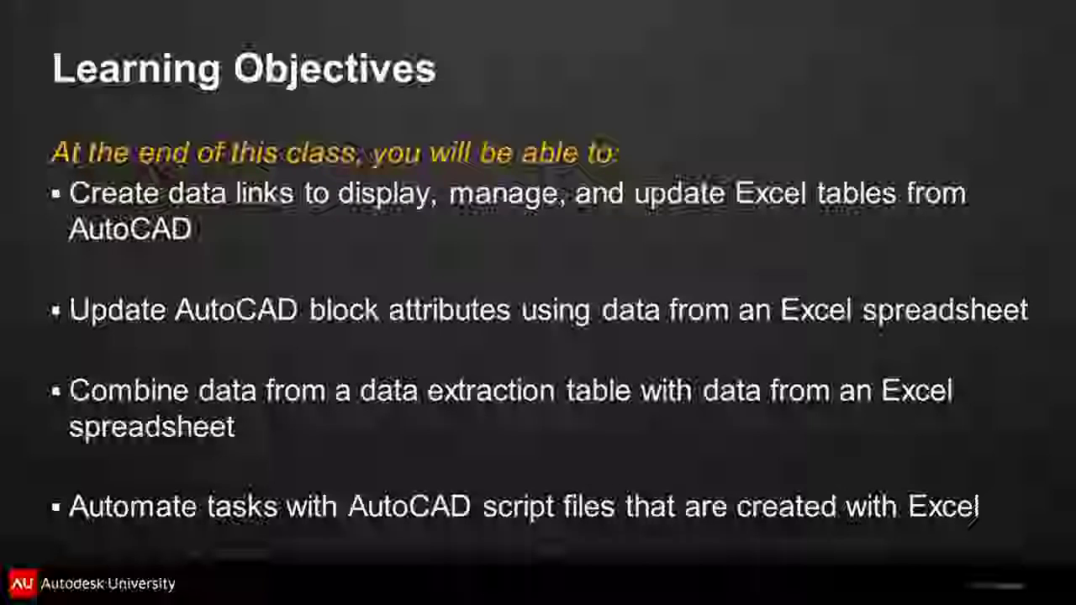
Step: Advance to the 'Let's do this…' slide, then switch over to AutoCAD
key(Right)
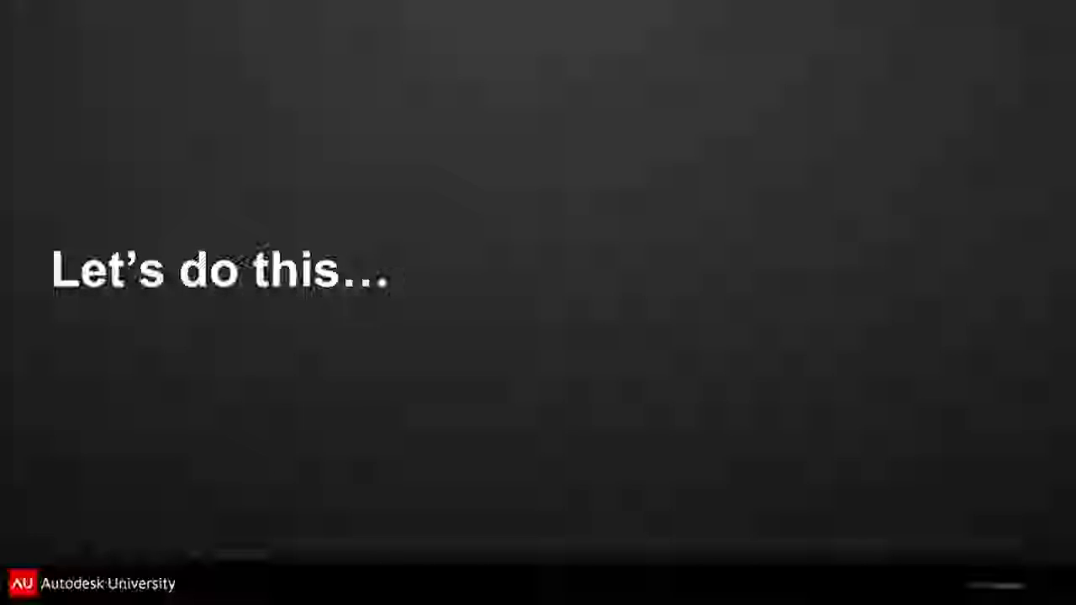
key(alt+Tab)
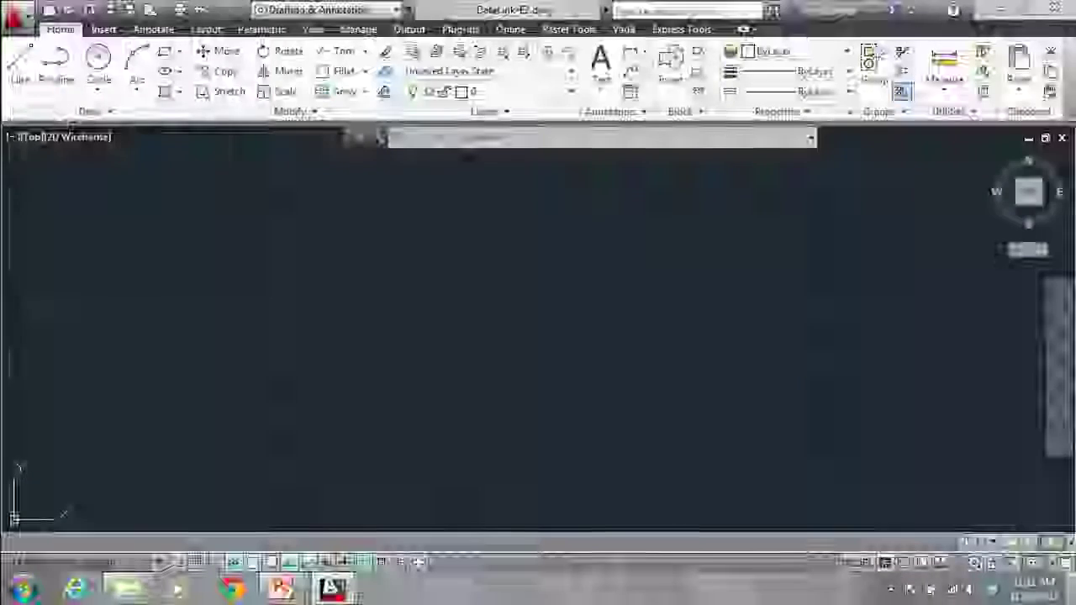
Step: Bring the blank AutoCAD drawing forward, start and cancel the Insert command, then open Start
key(super+d)
key(alt+Tab)
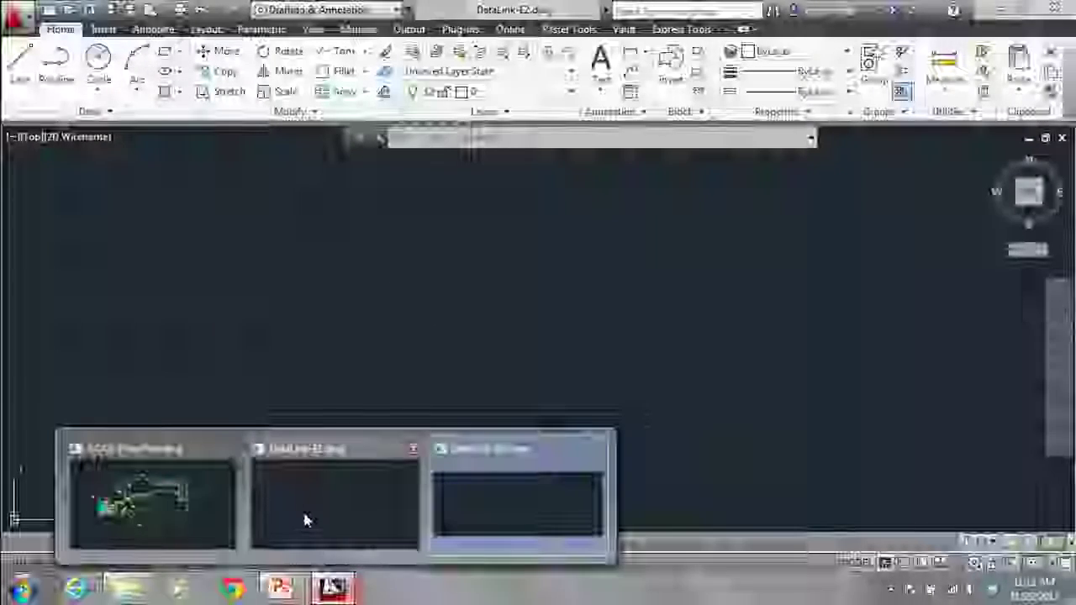
text(i)
key(Return)
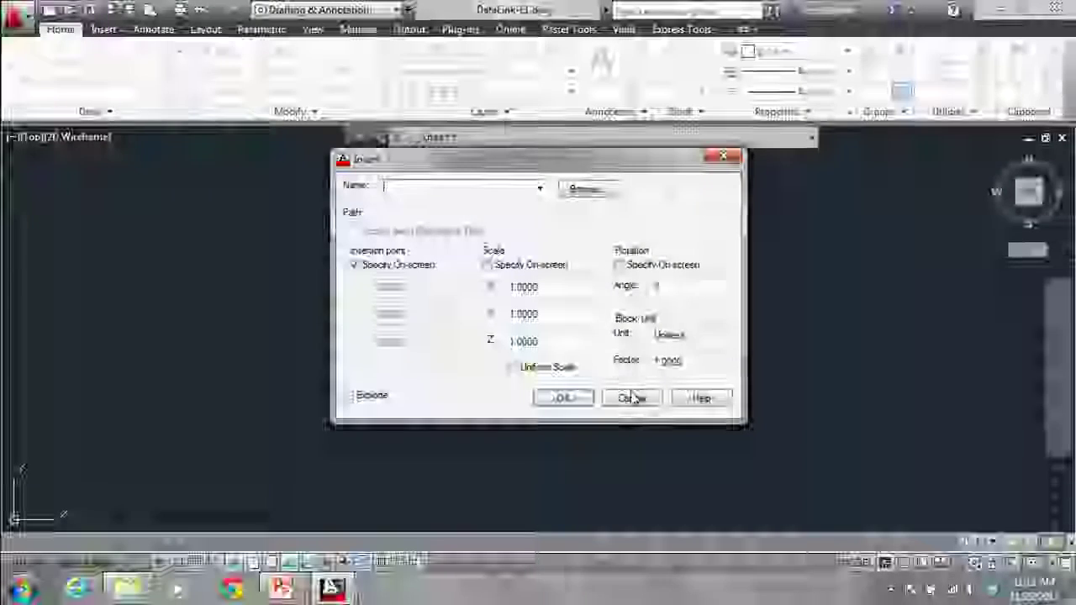
click(632, 396)
click(19, 589)
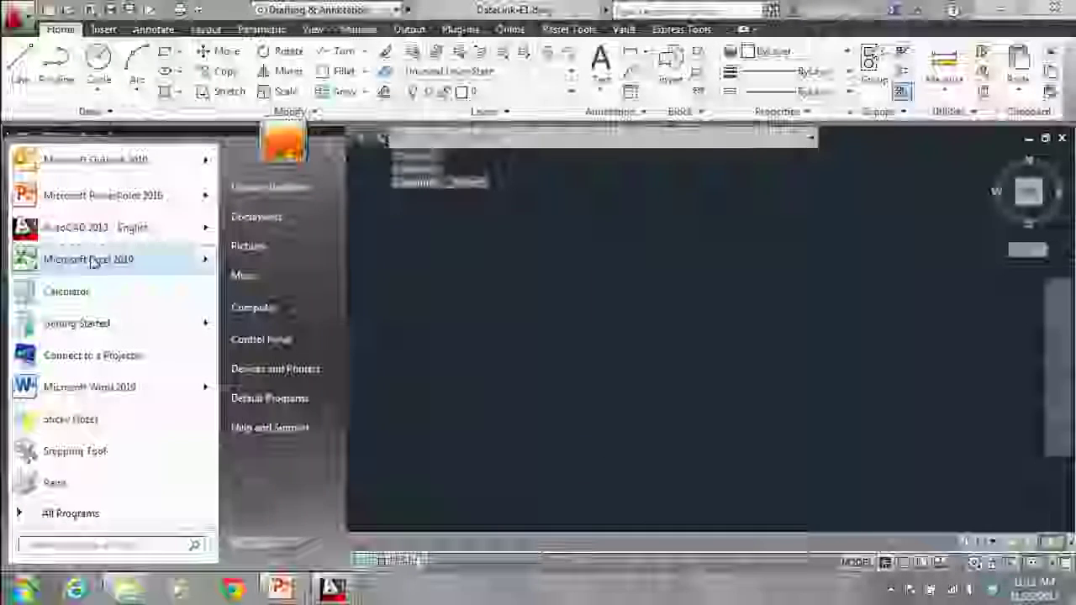
Step: Open the recent Piping Systems cost workbook maximized in Excel, then return to AutoCAD and float the Annotation panel
mouse_move(156, 259)
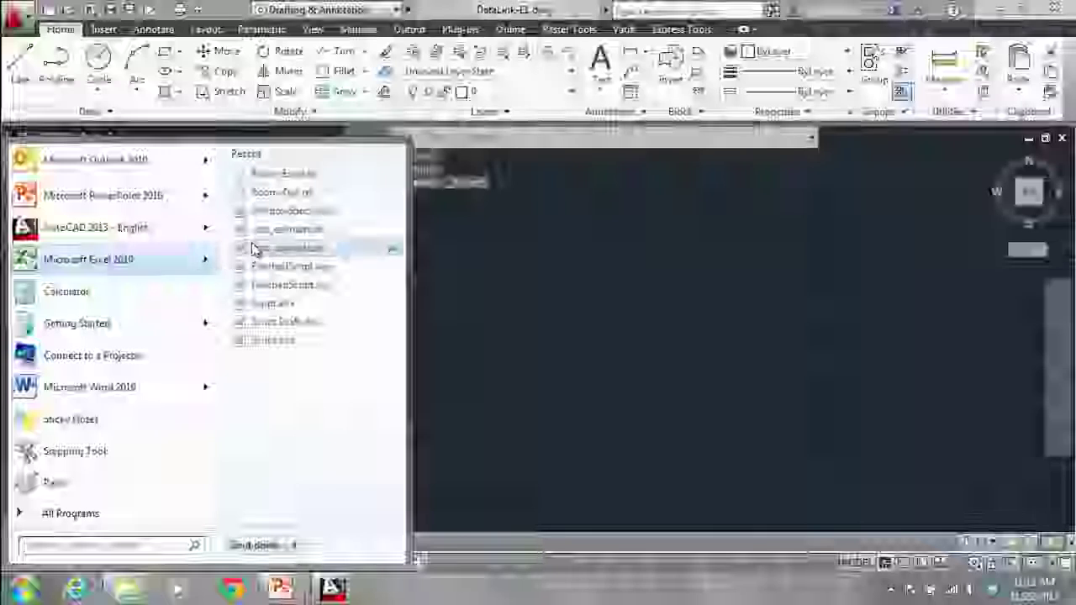
click(277, 230)
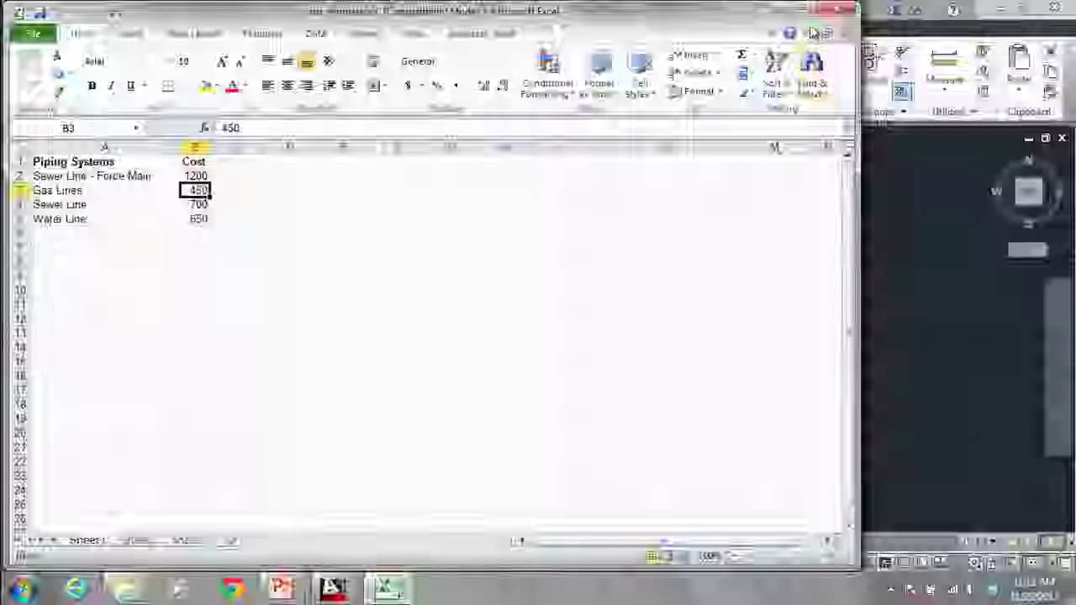
click(810, 12)
key(alt+Tab)
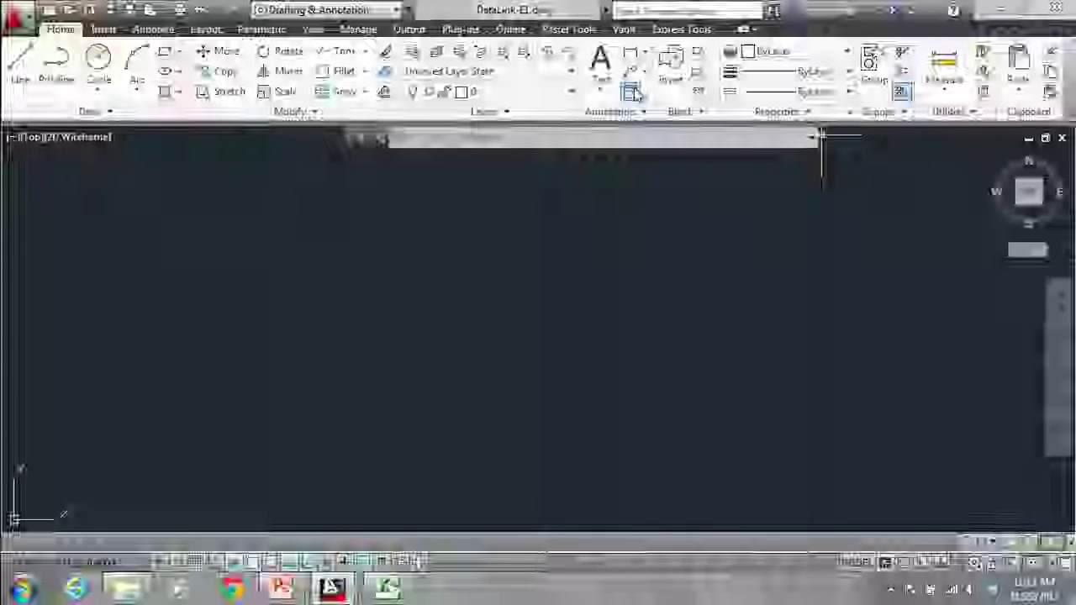
mouse_move(626, 111)
mouse_down()
mouse_move(613, 139)
mouse_move(216, 260)
mouse_move(192, 233)
mouse_move(241, 227)
mouse_up()
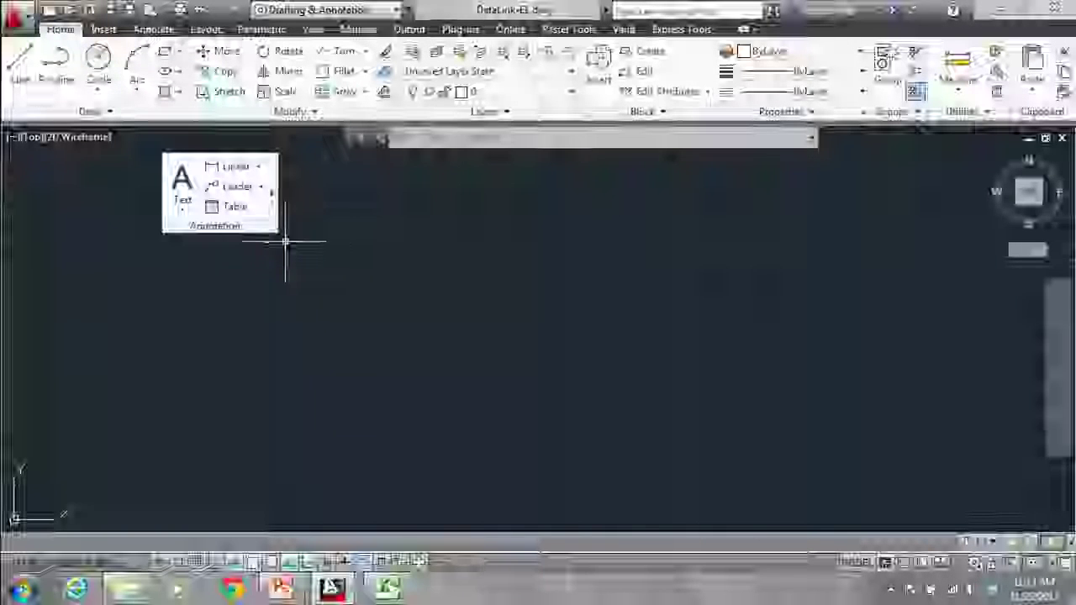
Step: Start a new table from the floating Annotation panel's Table tool
click(233, 206)
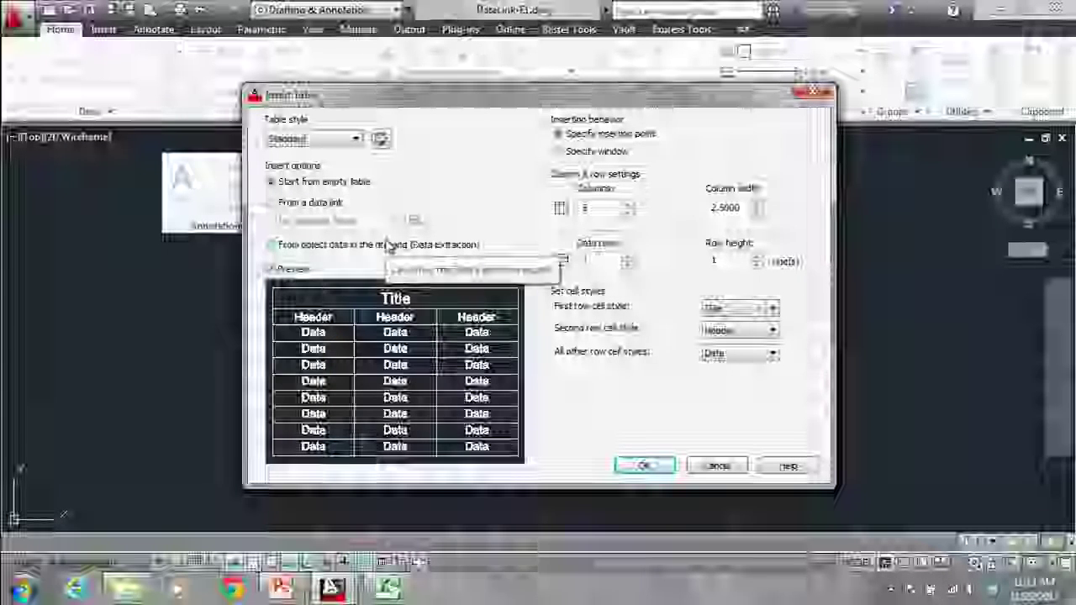
Step: Set the Insert Table option to 'From a data link'
click(296, 206)
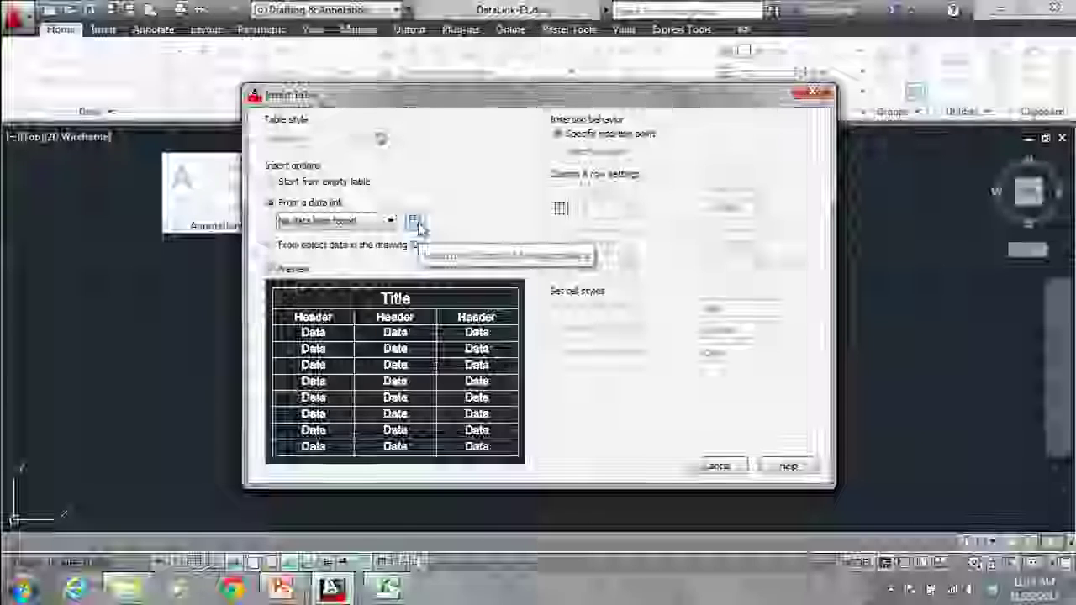
Step: Launch the Data Link Manager from the data link list and choose to create a new Excel data link
click(389, 222)
click(379, 239)
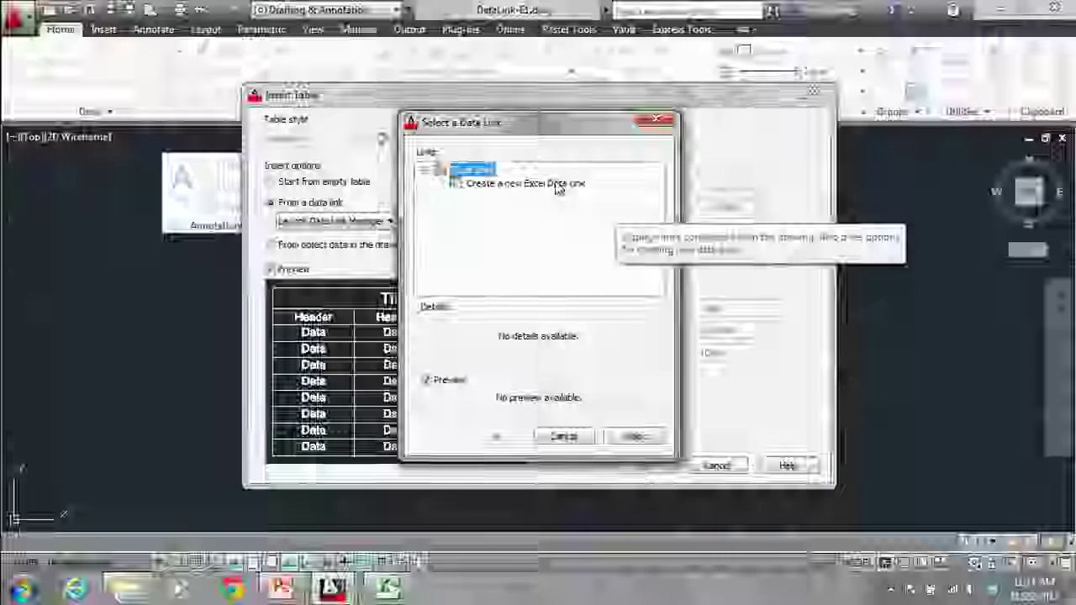
click(556, 186)
Step: Move the Enter Data Link Name prompt up into view
drag(841, 455, 521, 168)
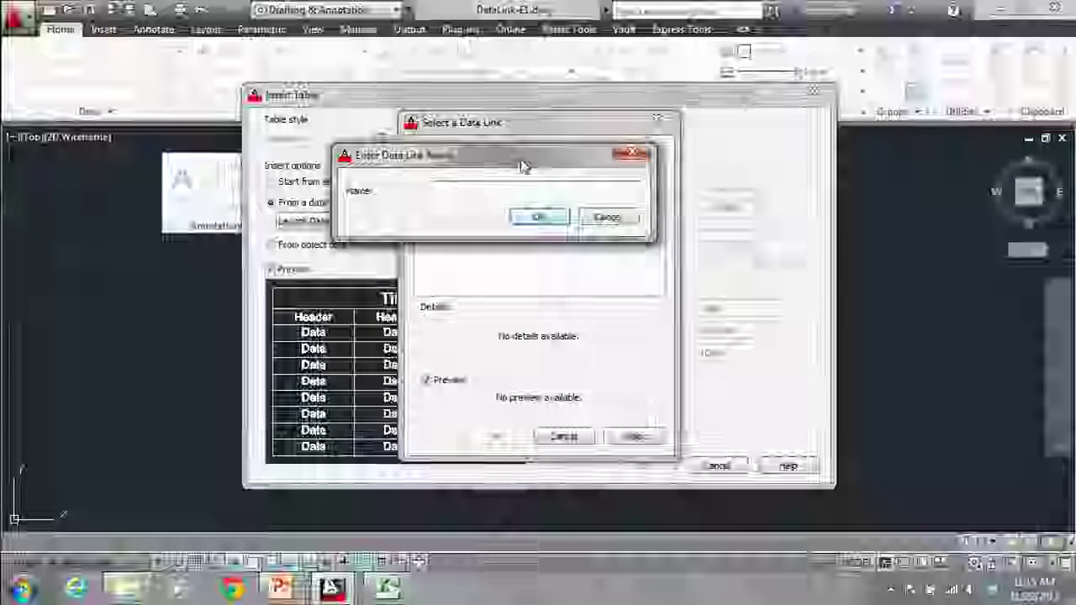
Step: Name the new Excel data link 'AU-Excel' and confirm
text(AU-EL)
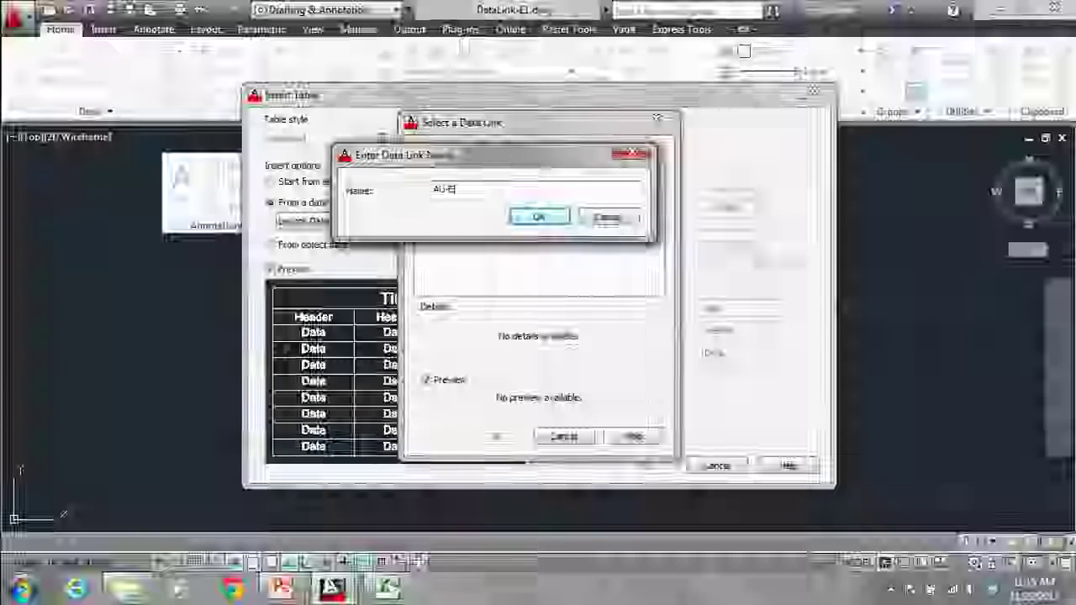
text(cel)
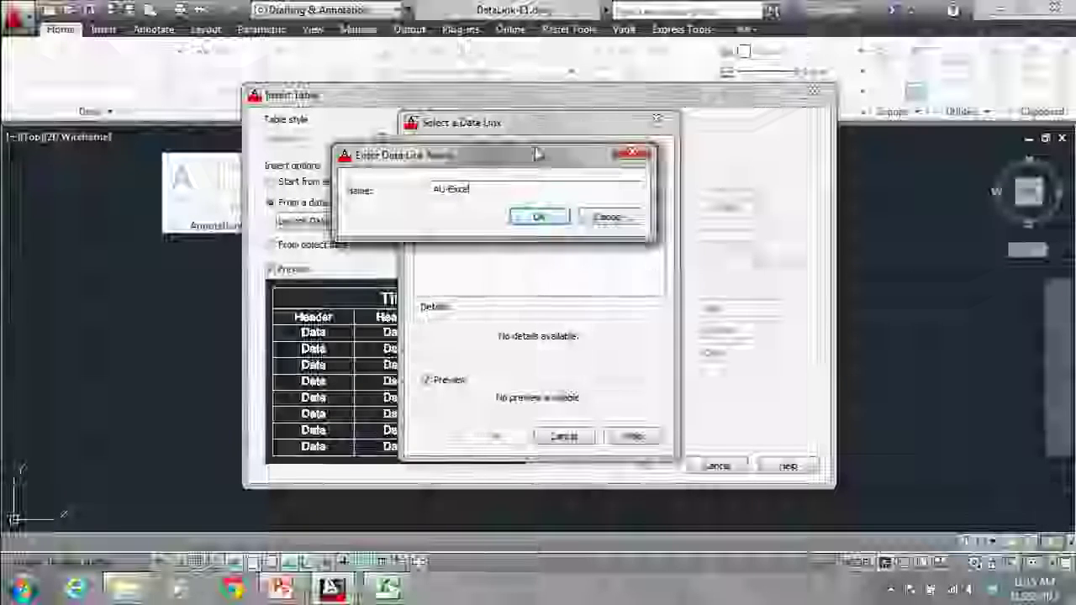
click(536, 220)
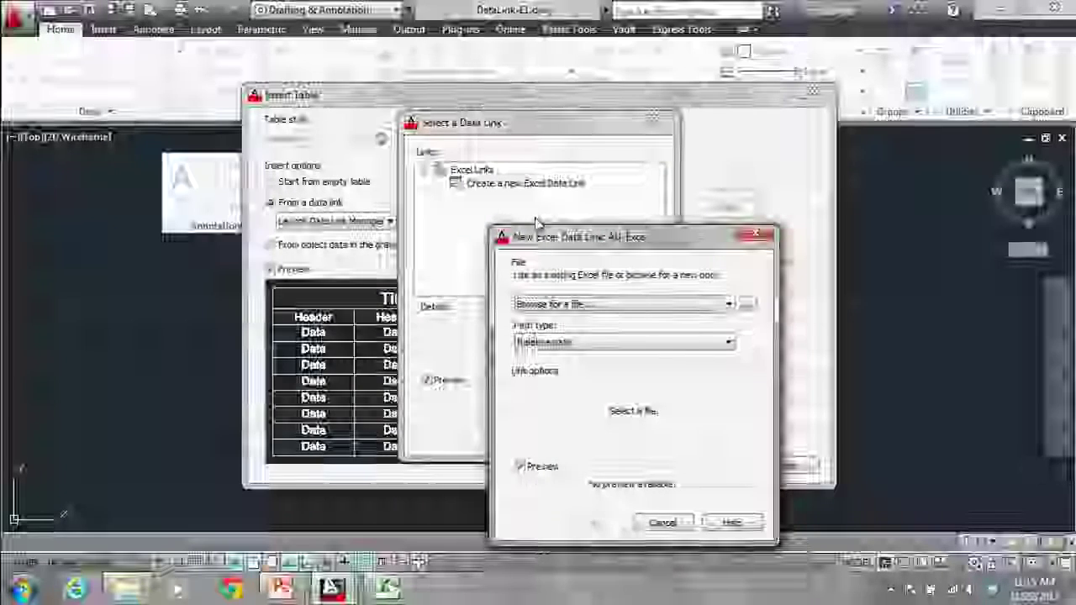
Step: Browse for the Excel workbook from the New Excel Data Link dialog
drag(557, 242, 421, 89)
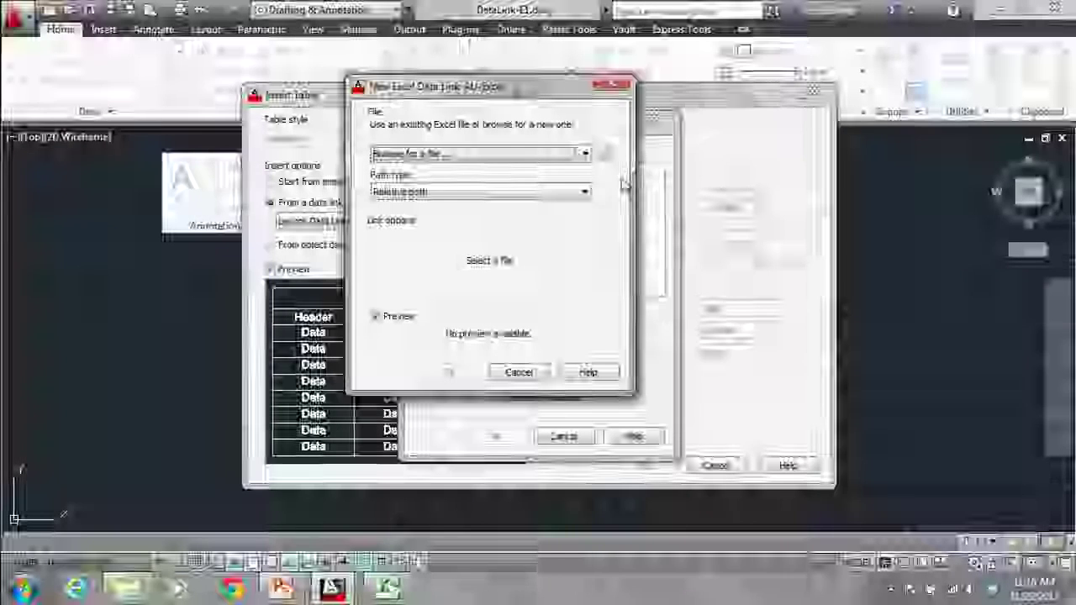
click(605, 154)
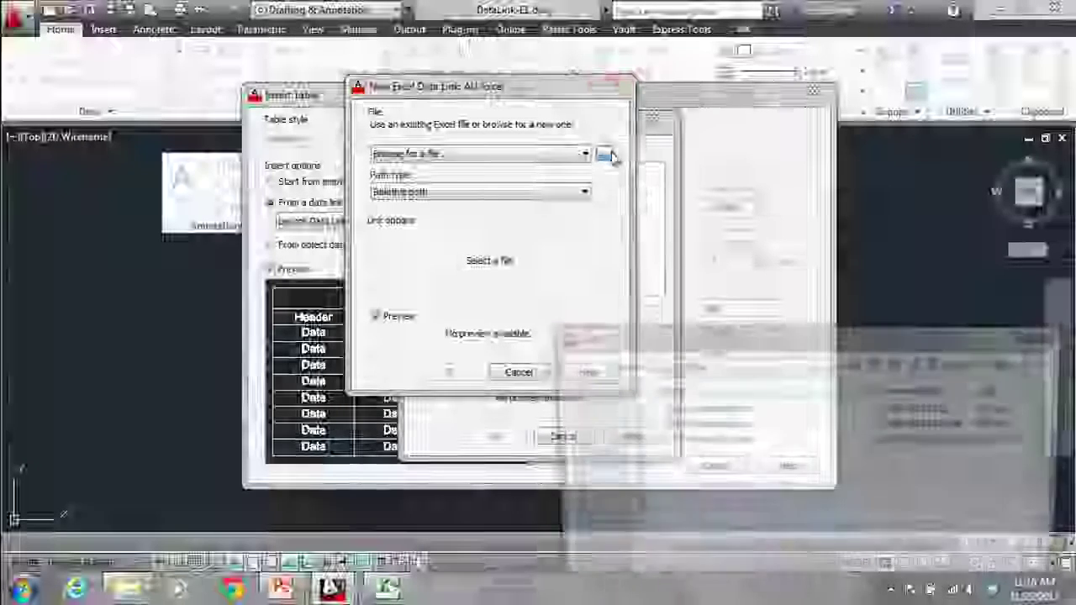
Step: Choose cost_estimate.xls from the AU Data folder as the AU-Excel link's workbook
drag(702, 342, 595, 183)
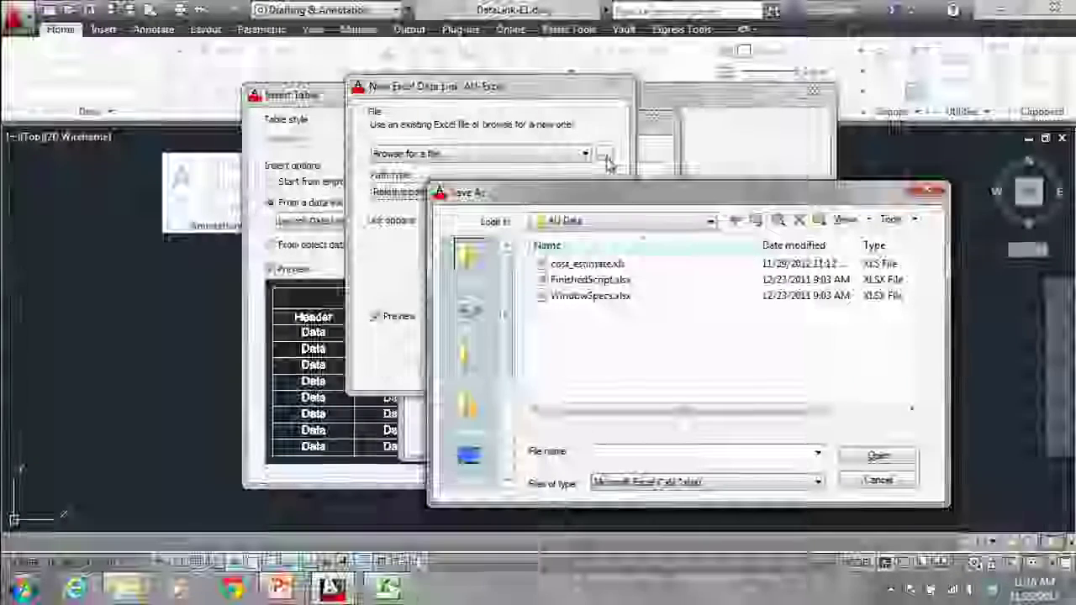
click(578, 265)
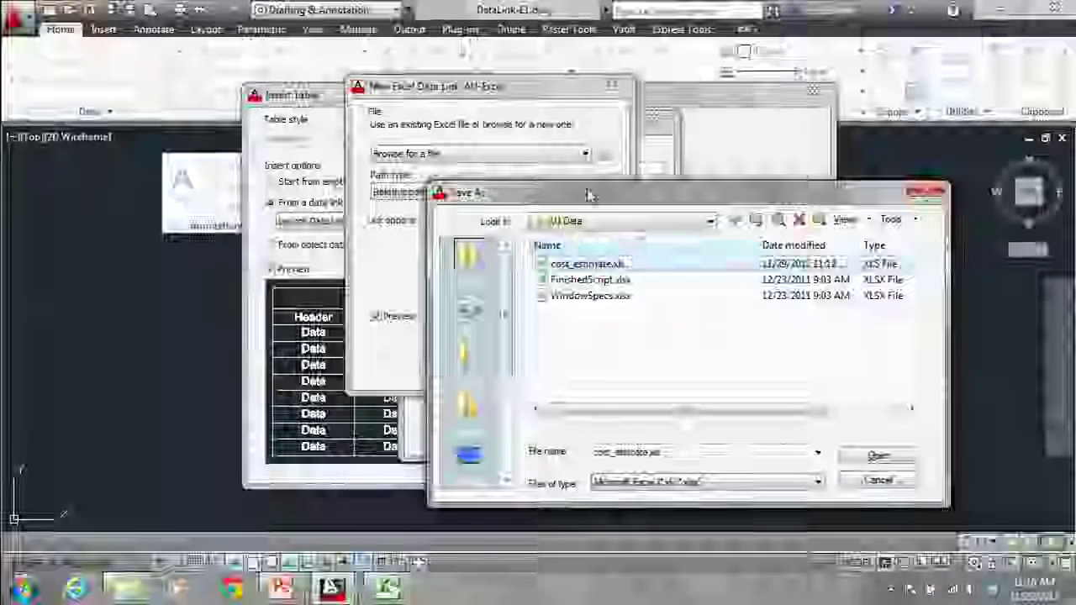
drag(588, 198, 461, 80)
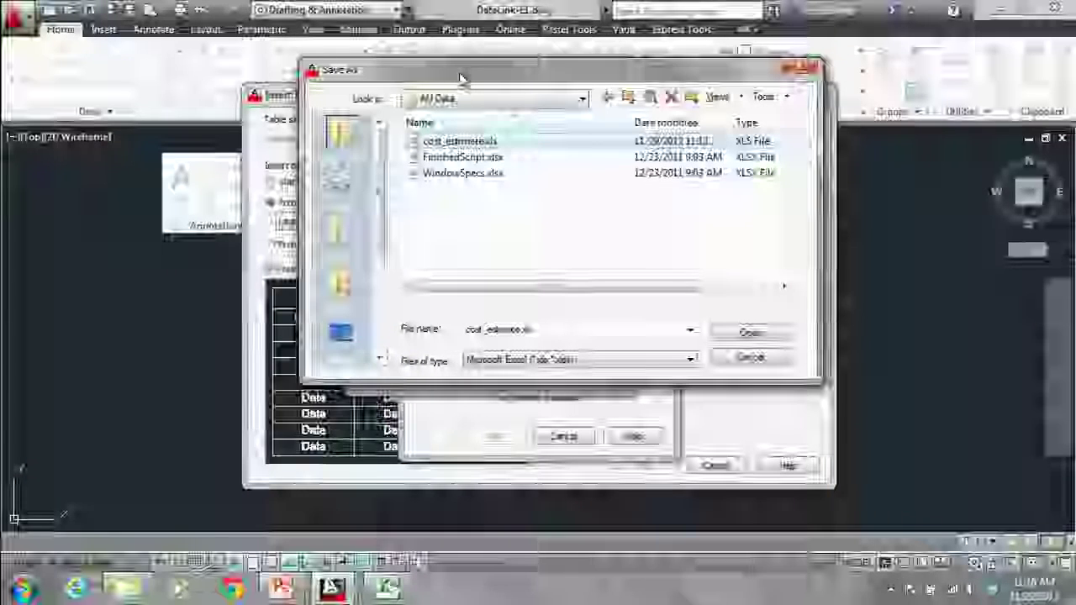
click(734, 334)
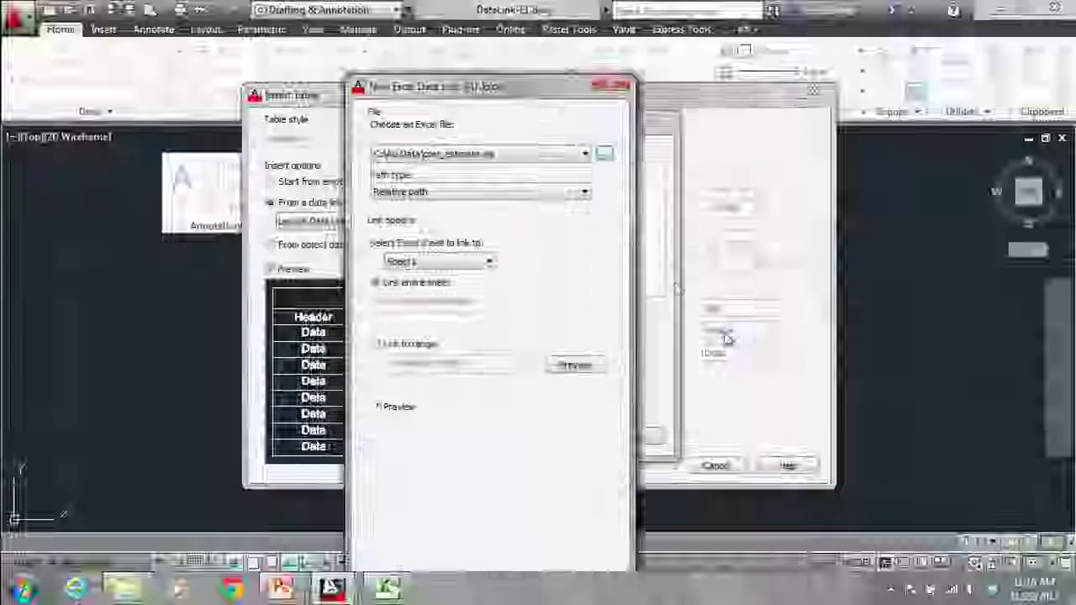
Step: Expand the AU-Excel link window to show the cell contents and formatting options
drag(501, 87, 503, 24)
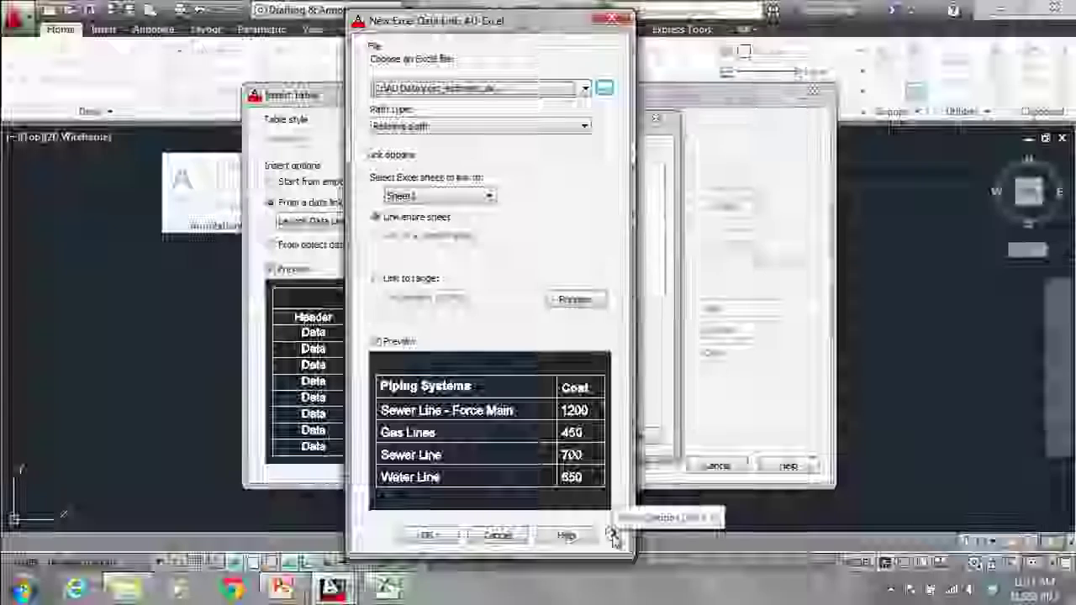
click(613, 535)
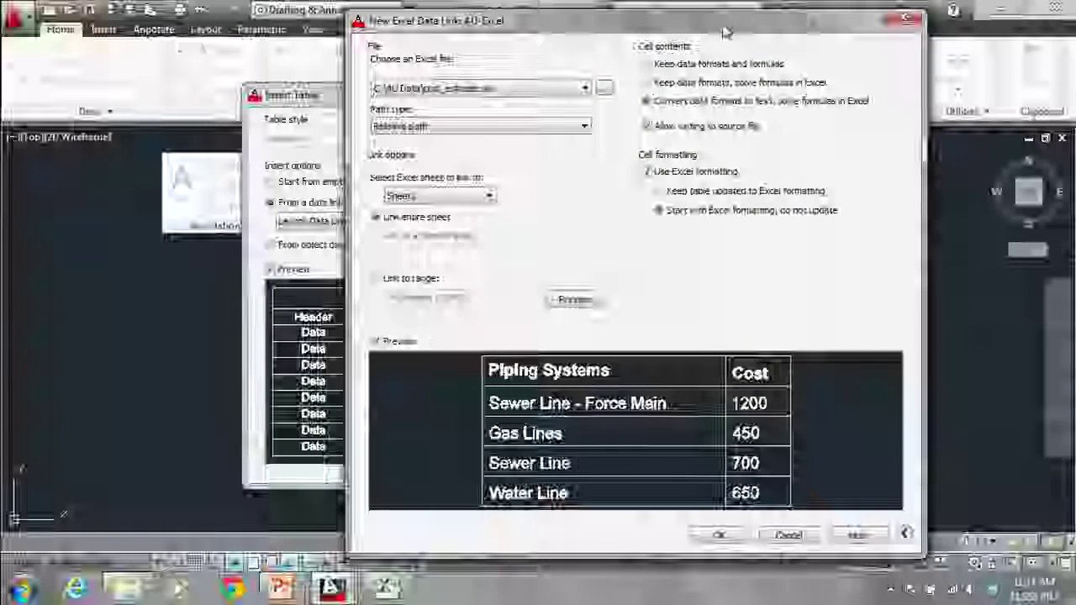
Step: Switch to the cost_estimate.xls sheet in Excel to review the Piping Systems costs
drag(731, 22, 698, 21)
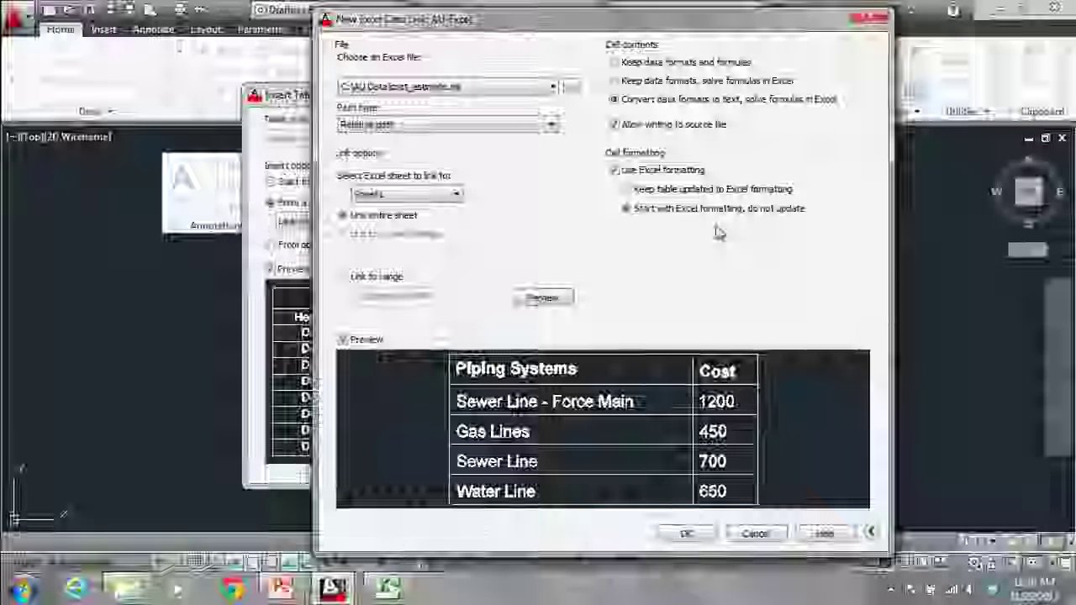
click(374, 586)
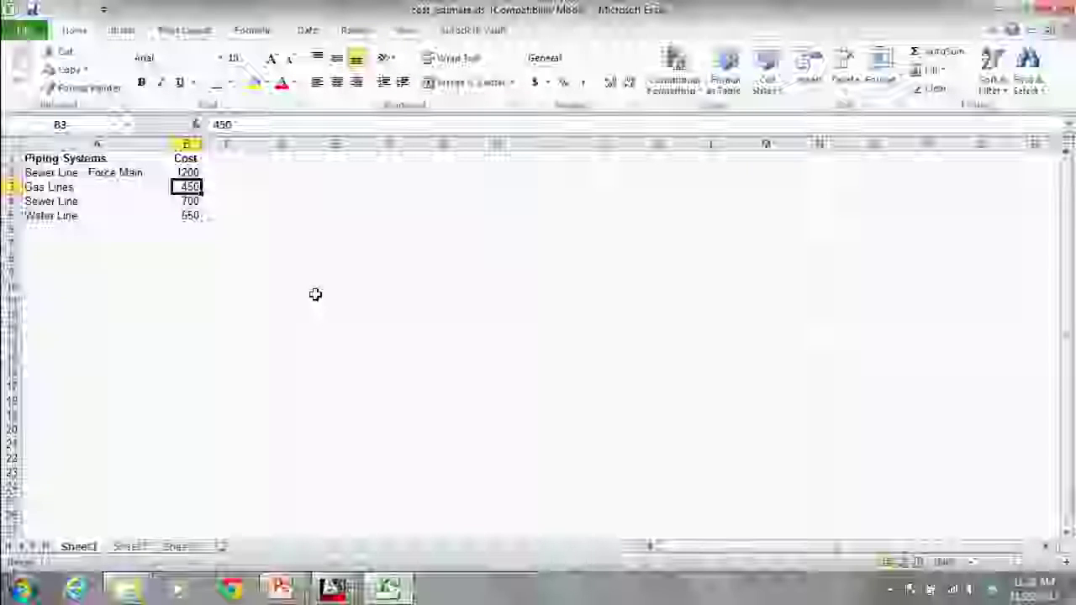
Step: Open and dismiss Excel's Font Color list without changing any cost values
click(296, 84)
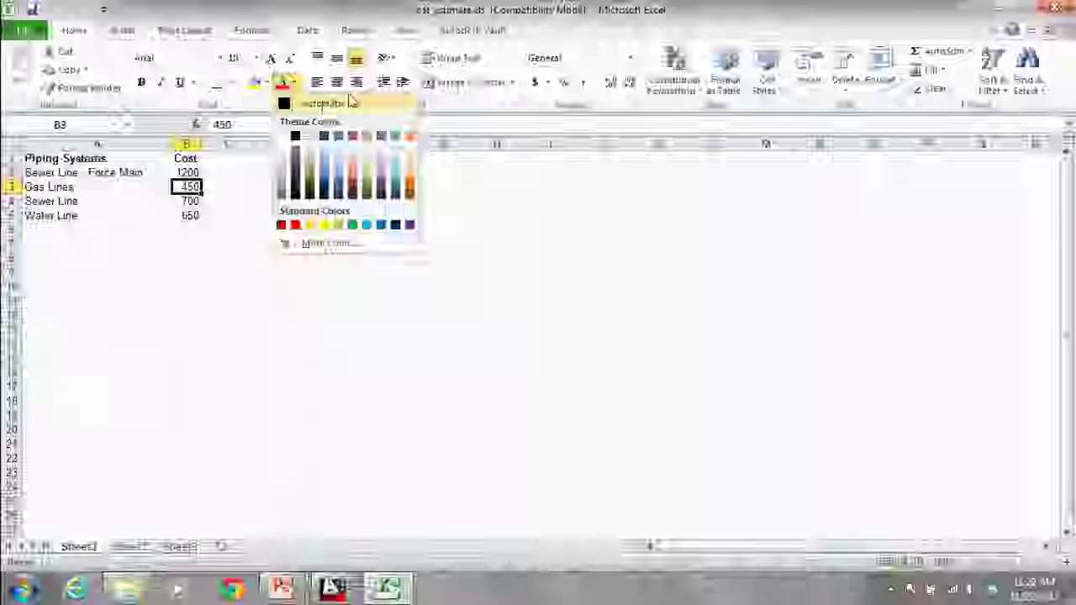
click(347, 359)
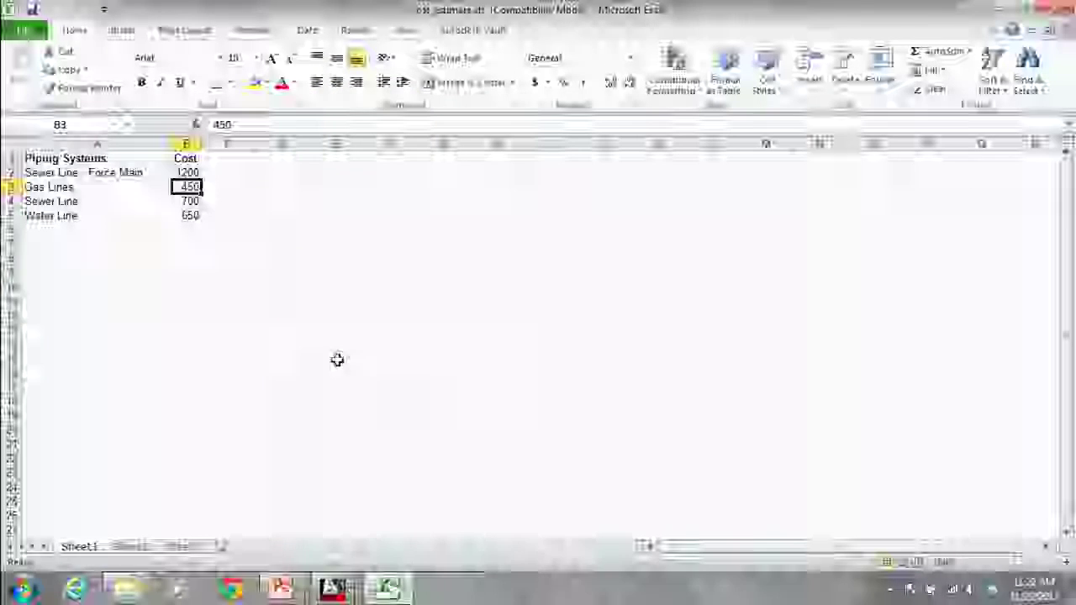
Step: Return from Excel to AutoCAD's New Excel Data Link settings
mouse_move(333, 589)
click(363, 497)
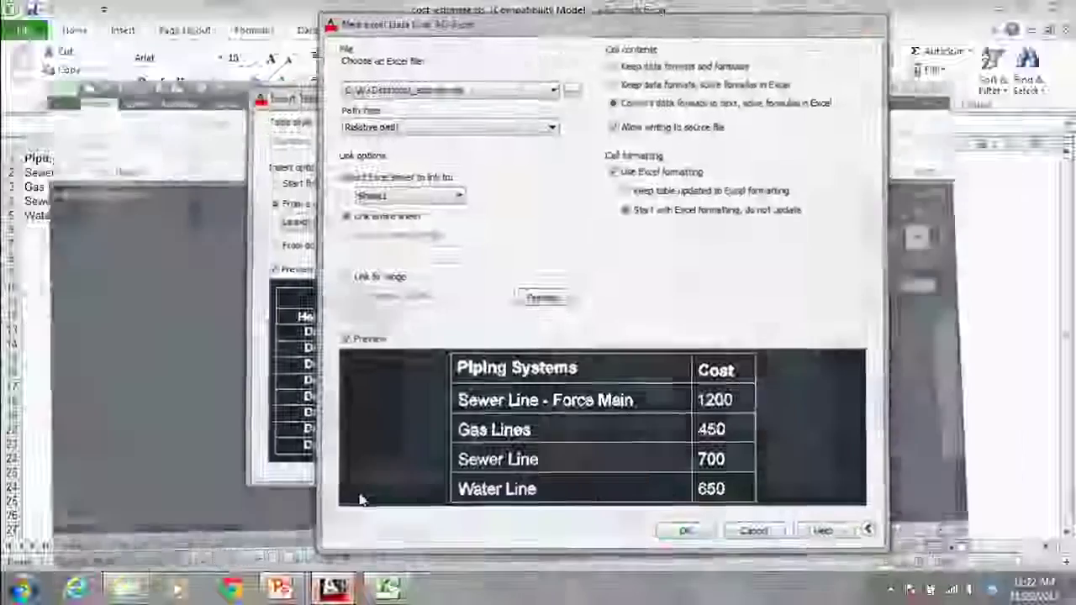
mouse_move(333, 589)
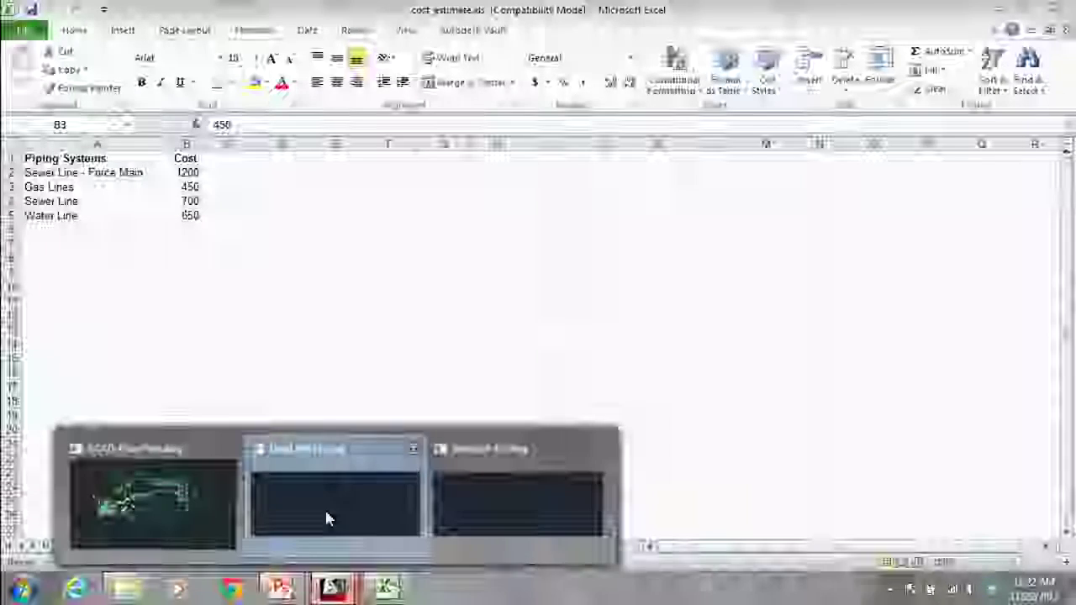
click(326, 519)
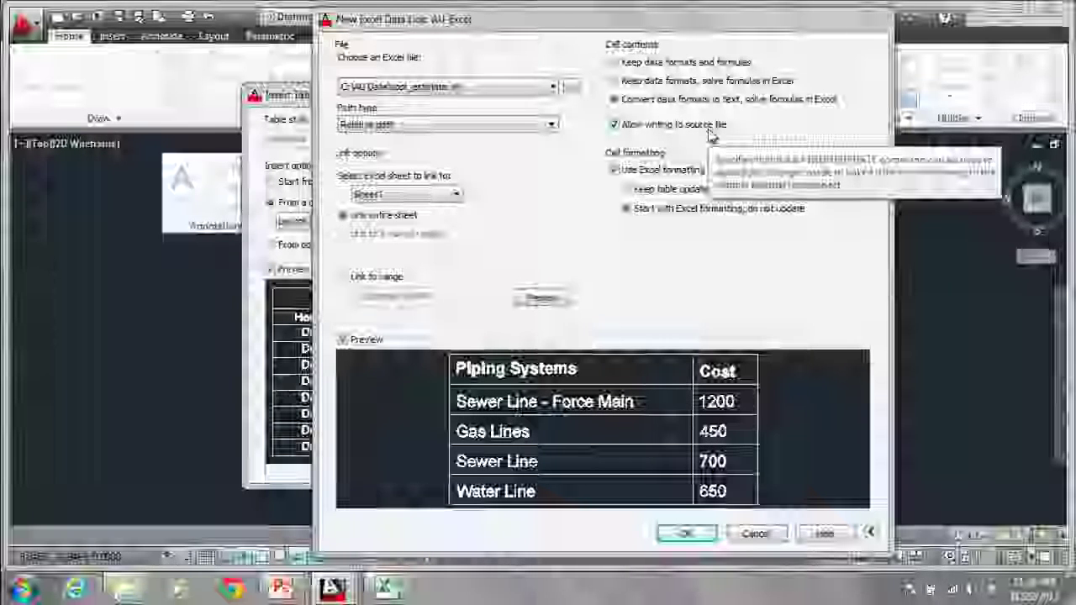
Step: Confirm the new AU-Excel link, select it as the table source, and accept Insert Table
click(688, 529)
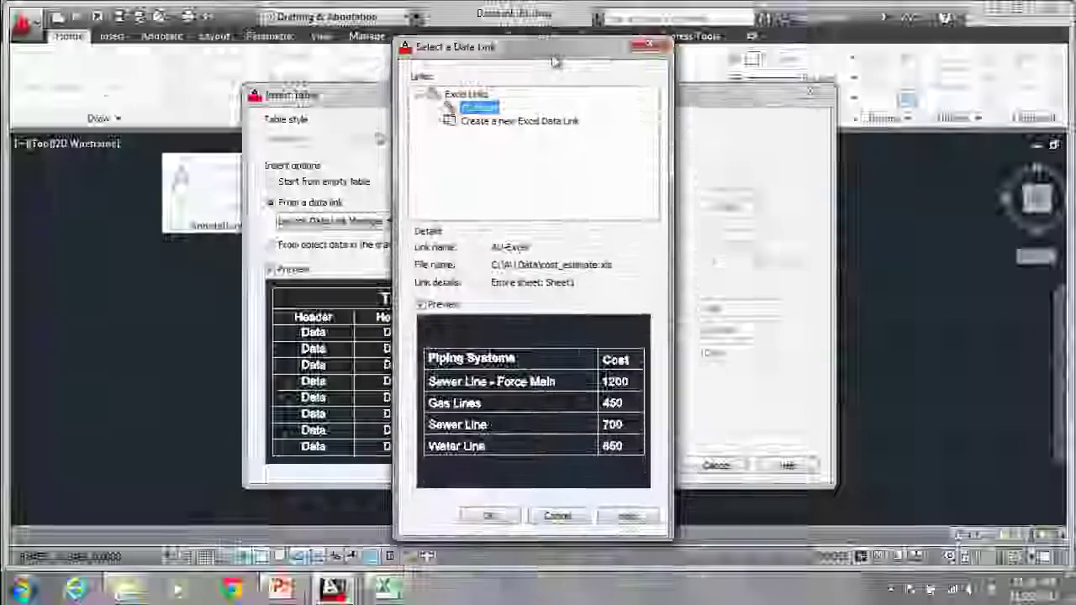
click(492, 514)
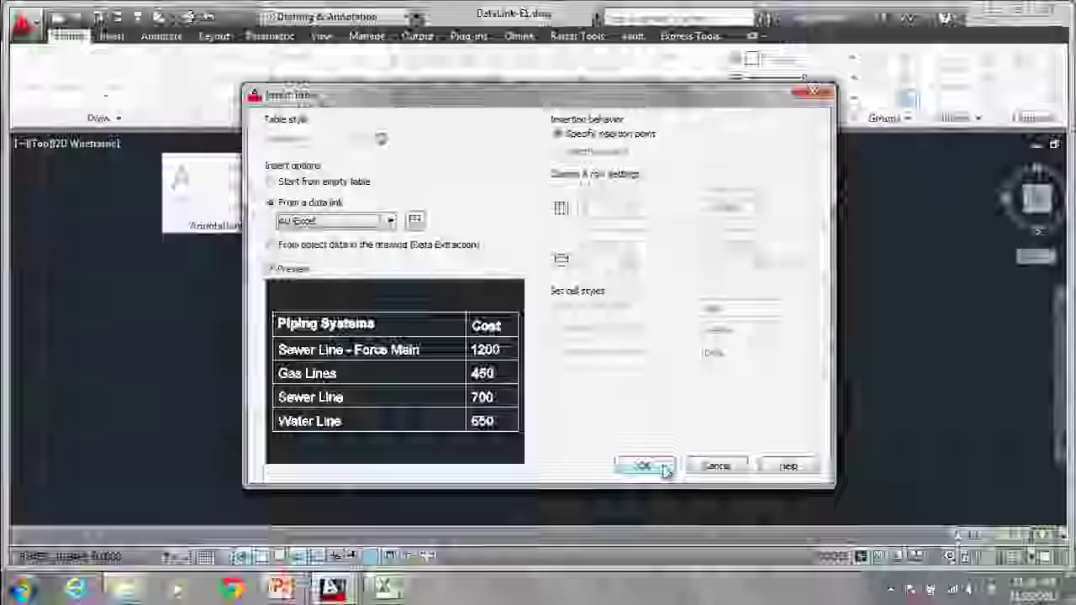
click(644, 466)
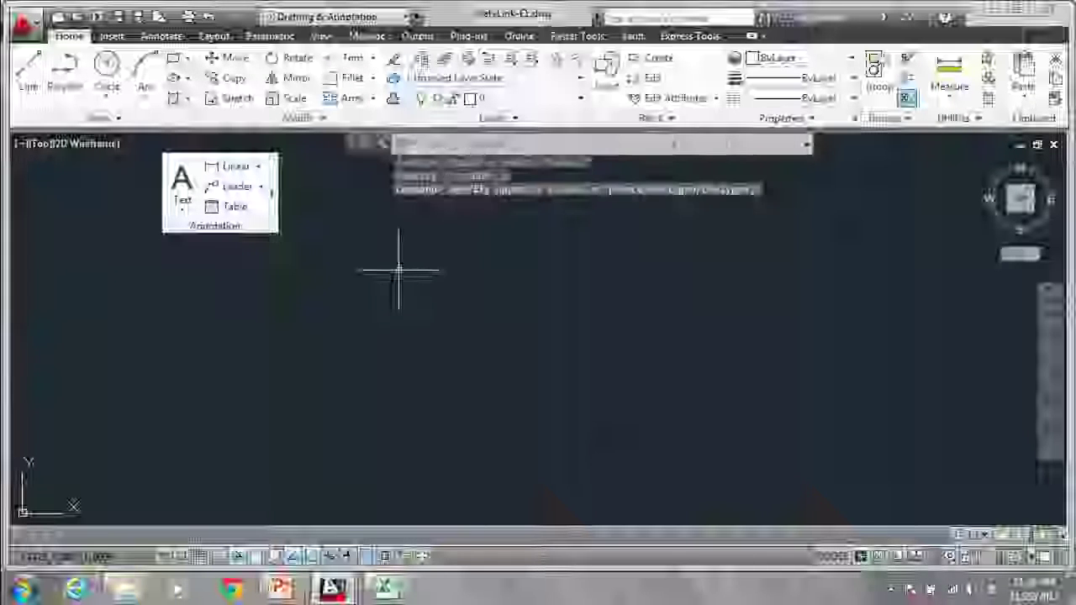
Step: Zoom out and pan the drawing to make room for the table
scroll(496, 271, down, 2)
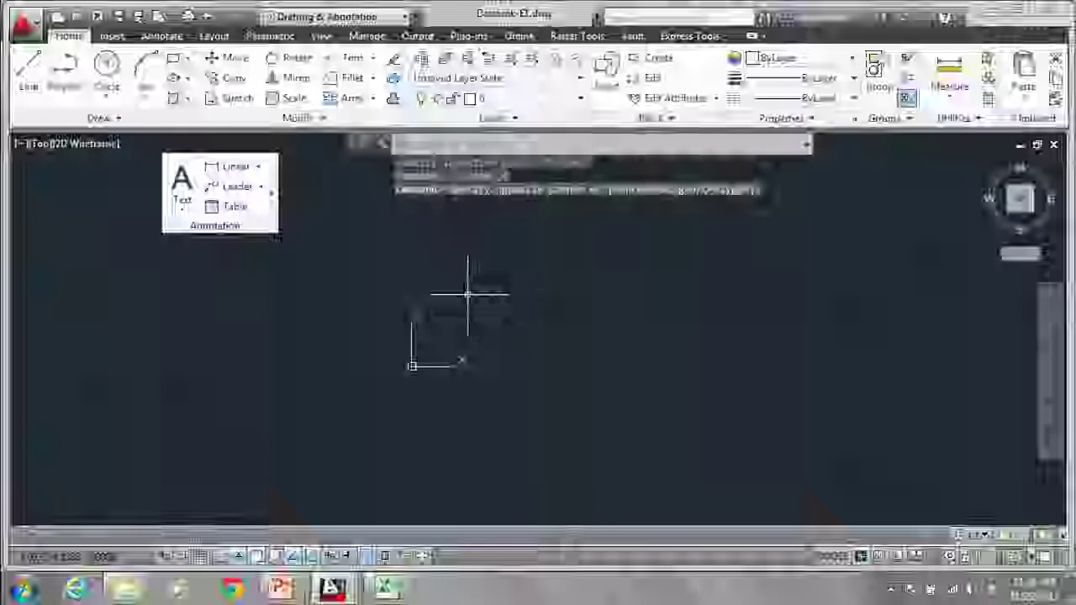
middle_drag(509, 272, 456, 312)
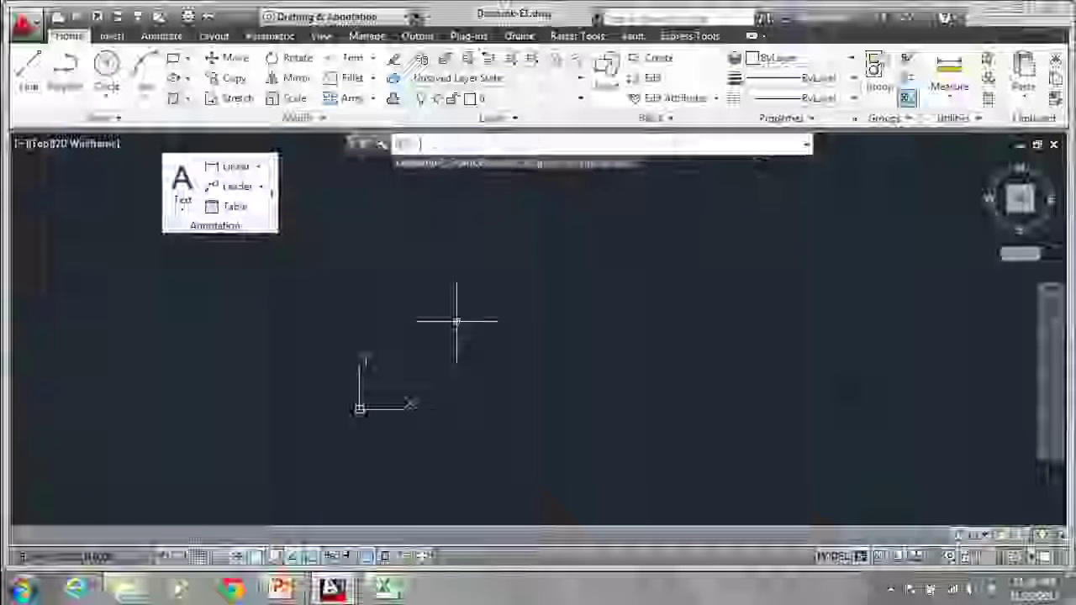
Step: Insert a table from the AU Excel data link and place it in the drawing
click(229, 206)
click(277, 203)
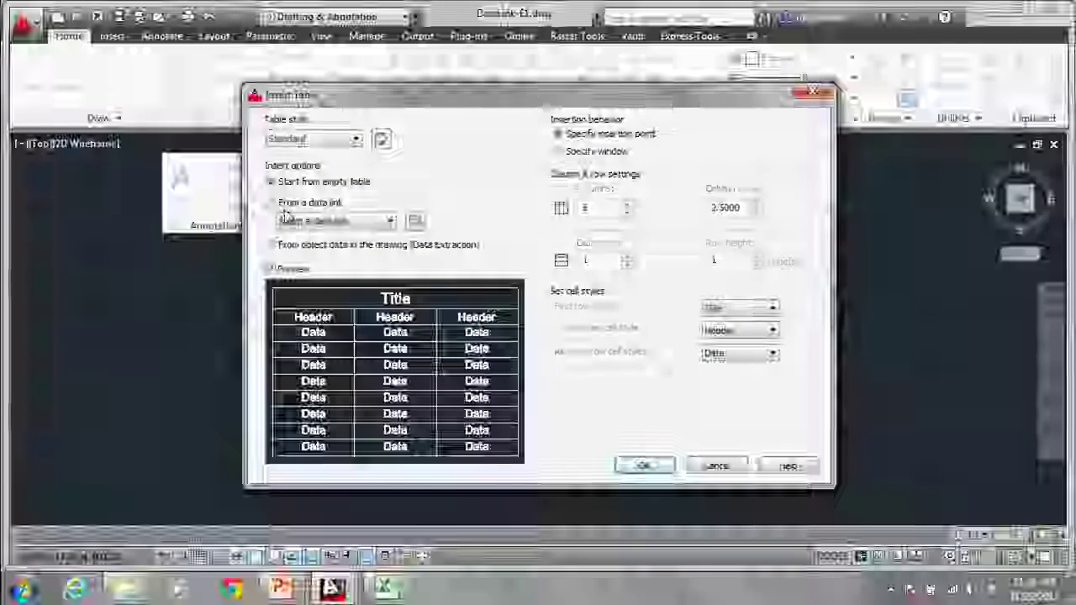
click(334, 220)
click(308, 240)
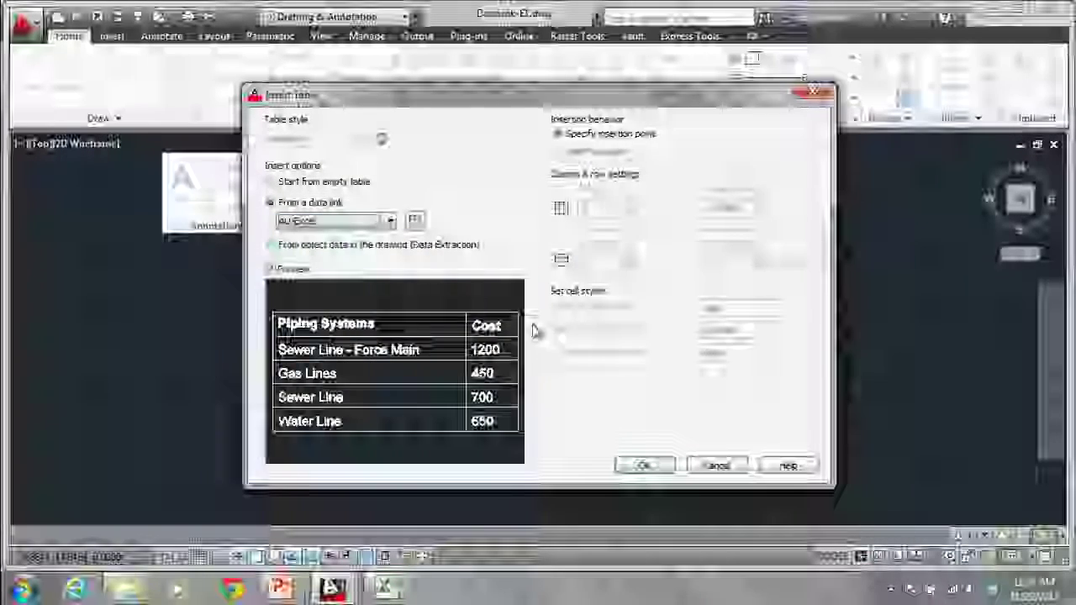
click(644, 466)
click(471, 241)
scroll(497, 247, up, 5)
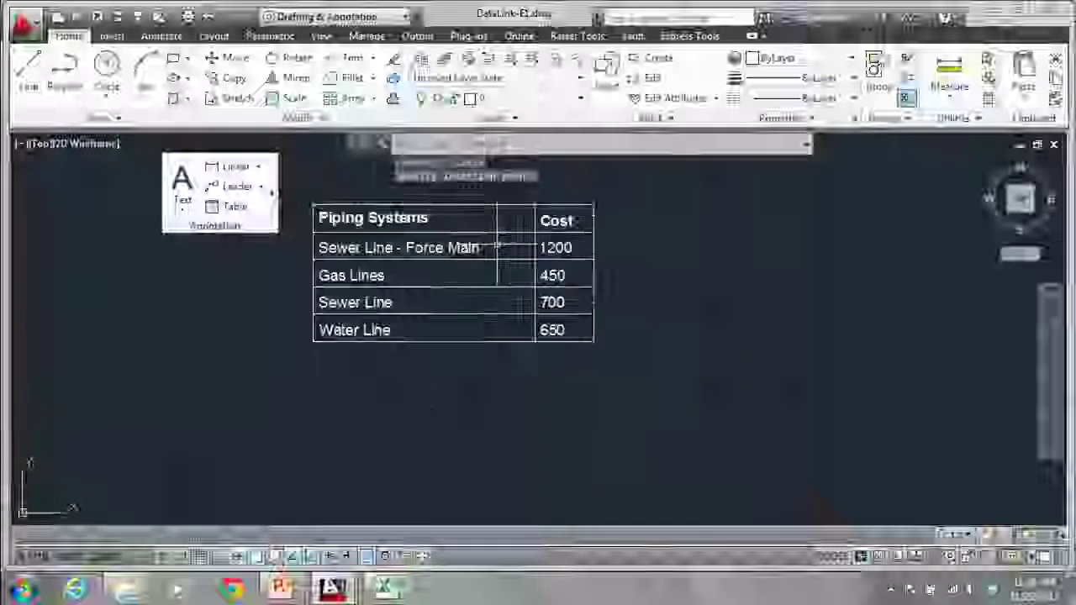
middle_drag(498, 246, 523, 247)
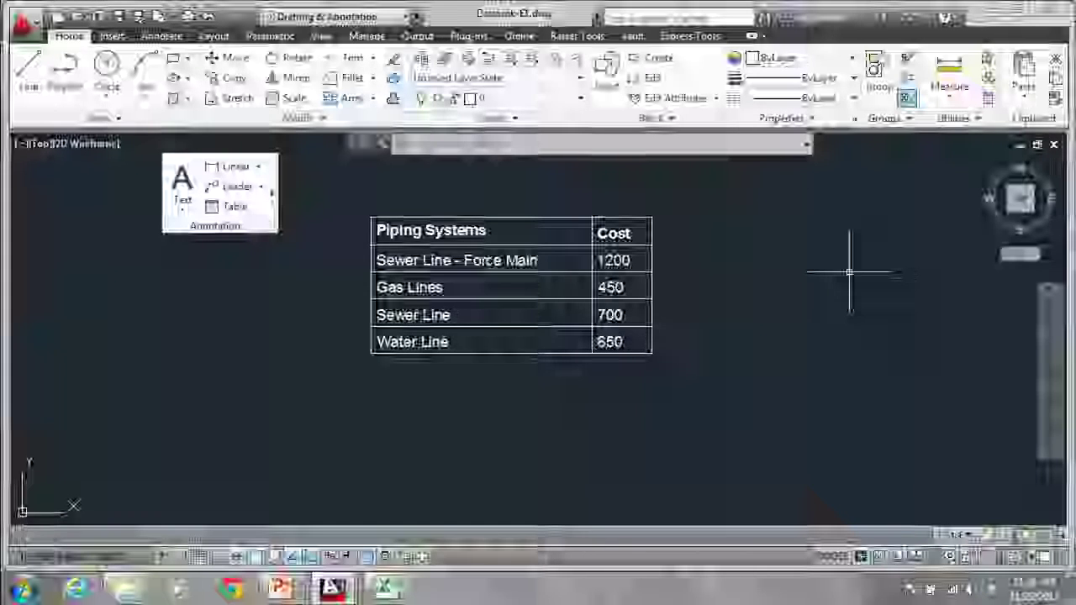
Step: In Excel, change the Sewer Line - Force Main cost in B2 to 1400, then return to AutoCAD
mouse_move(387, 589)
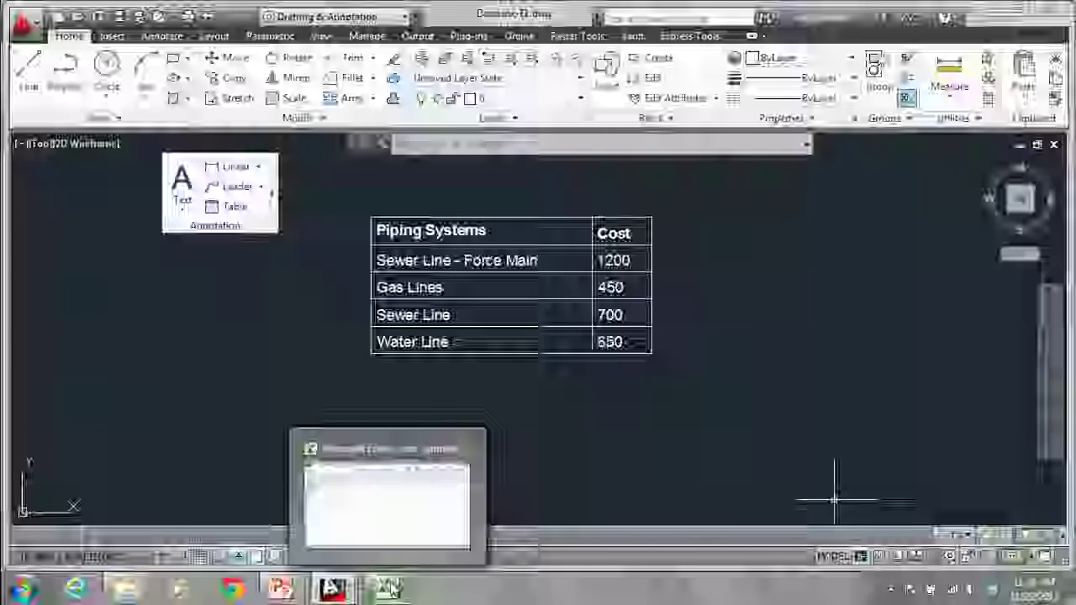
click(383, 504)
key(Up)
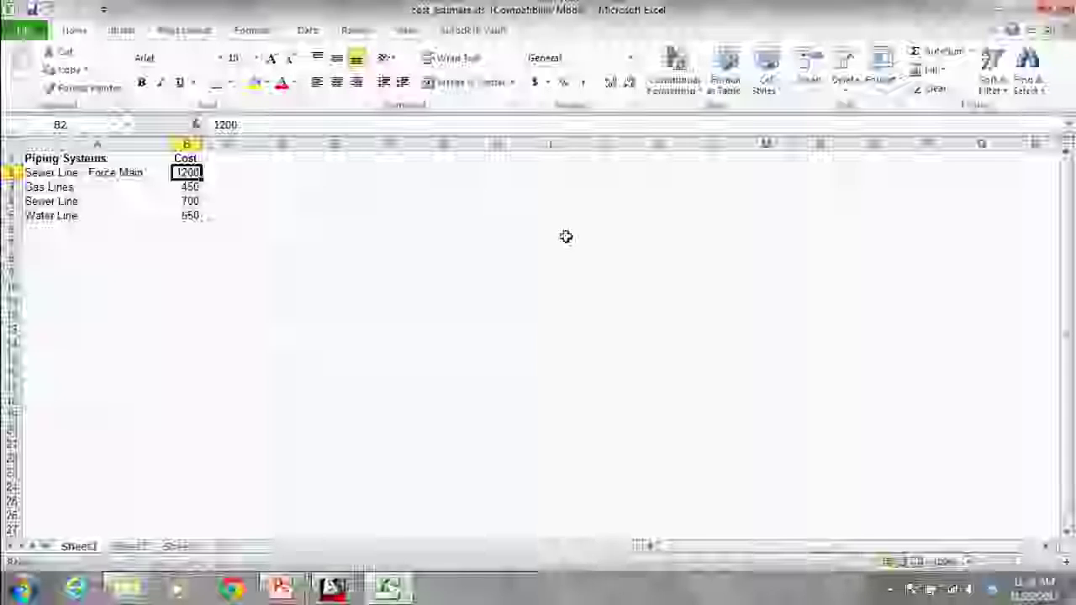
key(BackSpace)
text(144)
text(0)
key(Return)
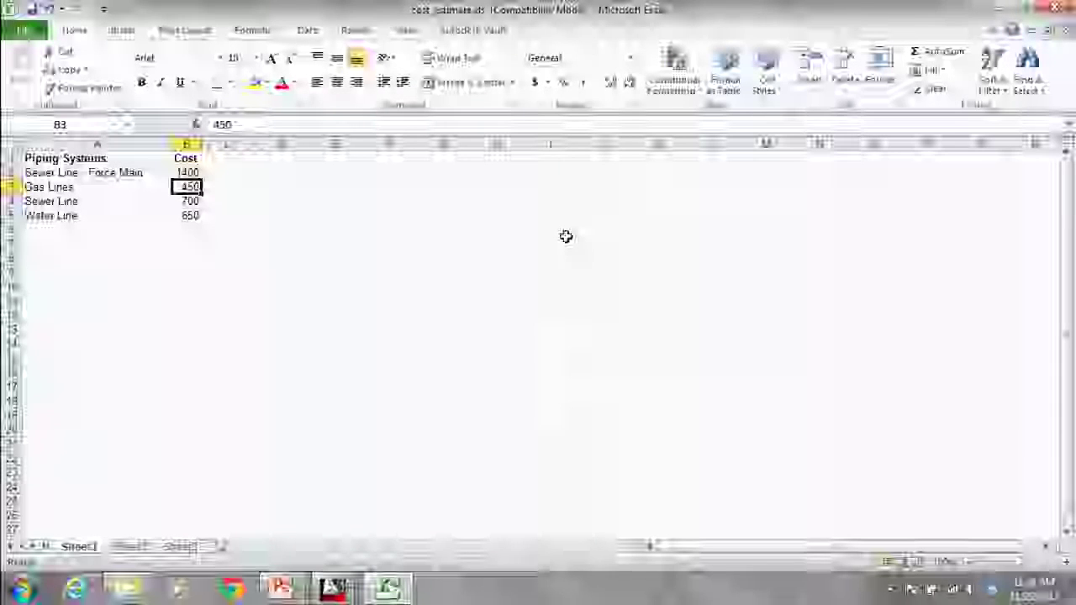
key(alt+Tab)
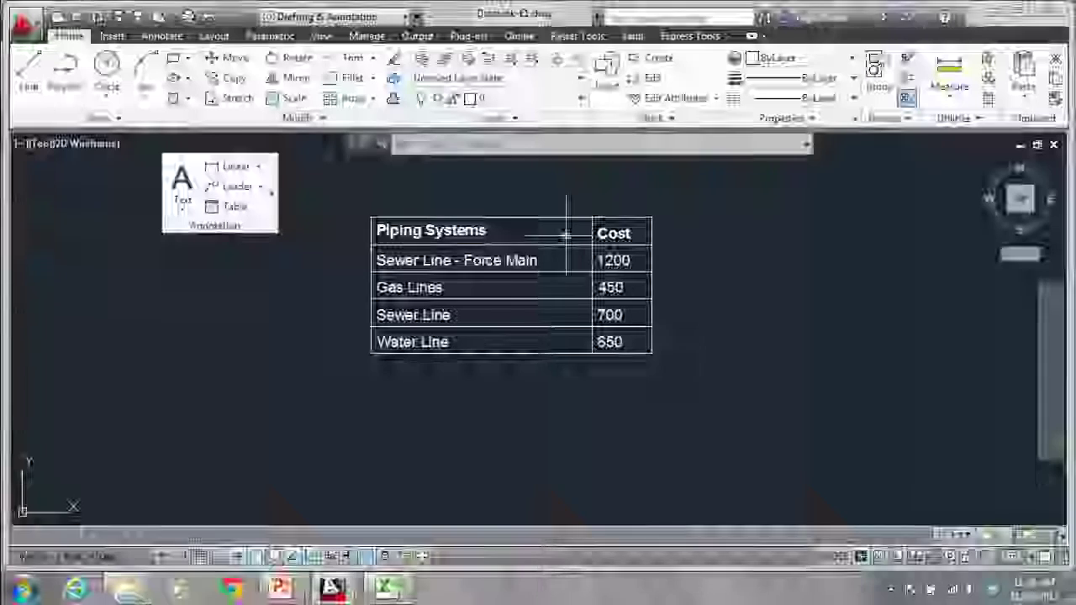
Step: Download the linked table's data from the Excel source, then deselect the table
click(627, 232)
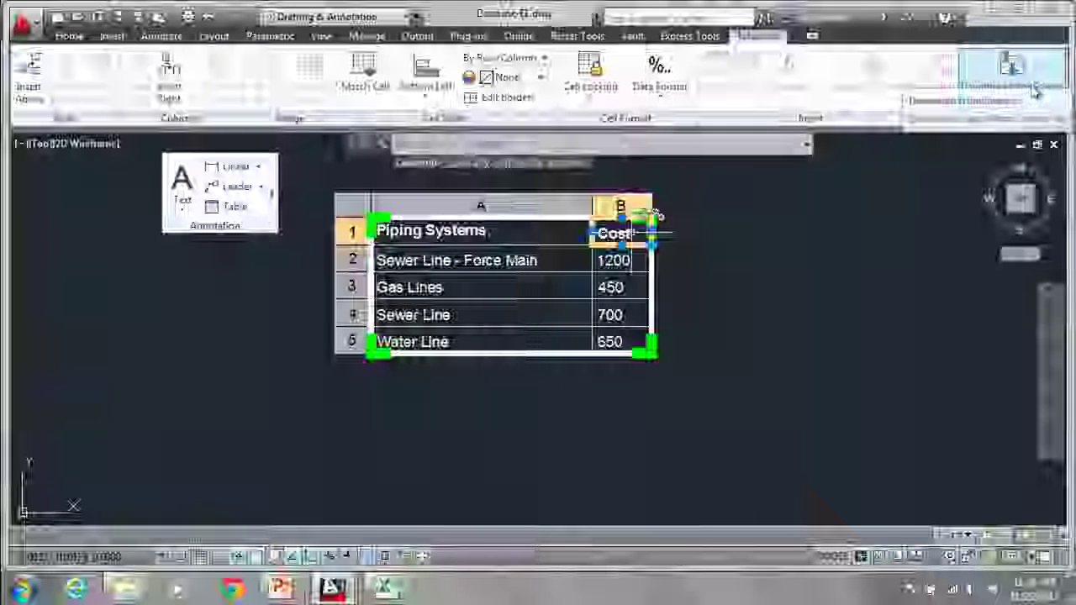
click(1011, 74)
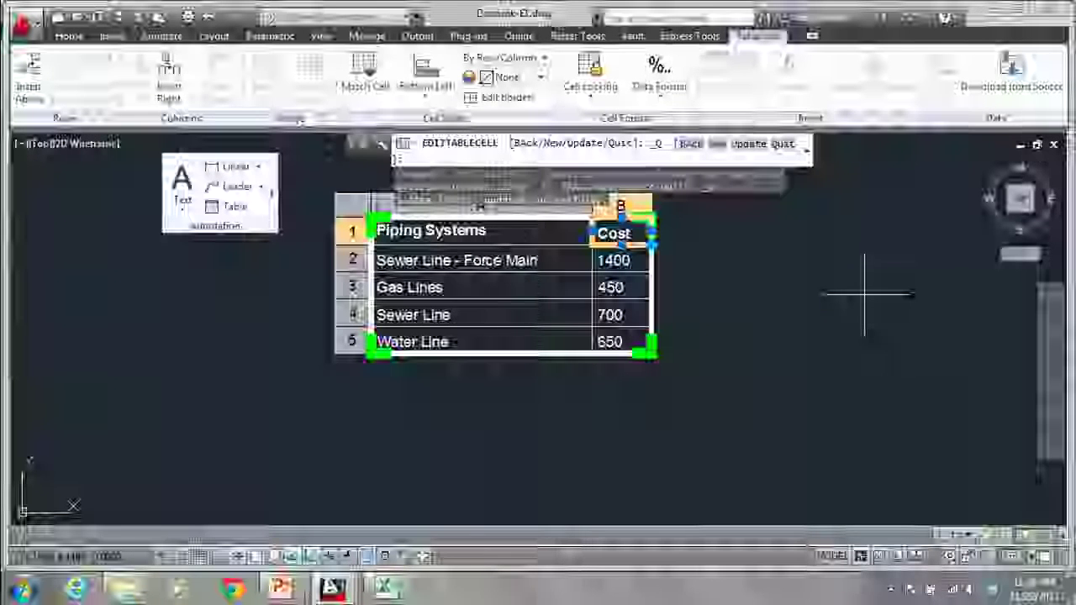
key(Escape)
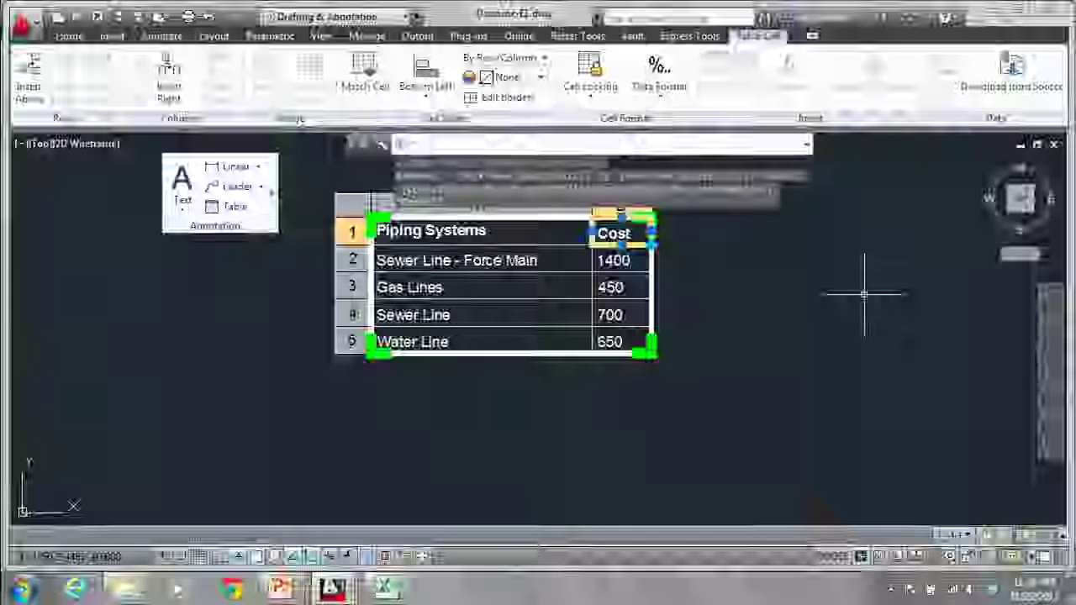
scroll(774, 314, down, 3)
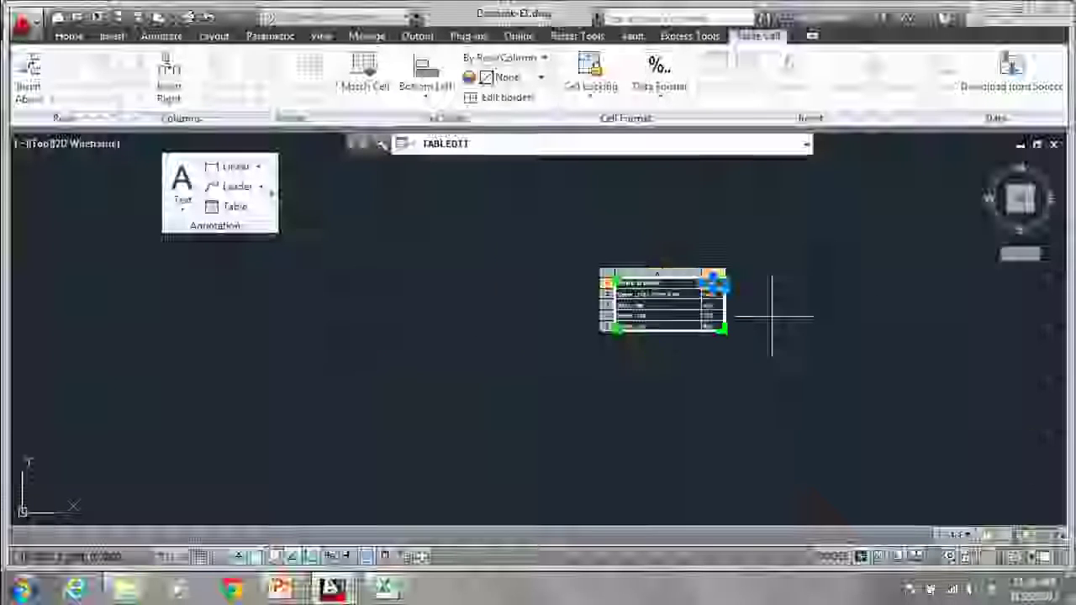
key(Escape)
key(Escape)
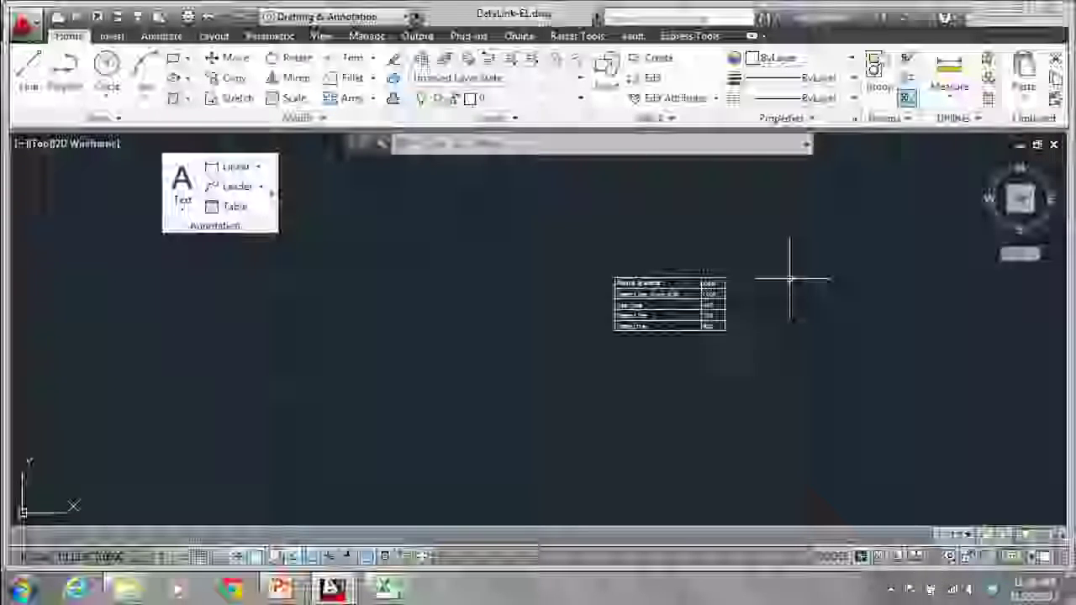
Step: Switch from AutoCAD to the cost_estimate.xls workbook in Excel with Alt+Tab
key(alt+Tab)
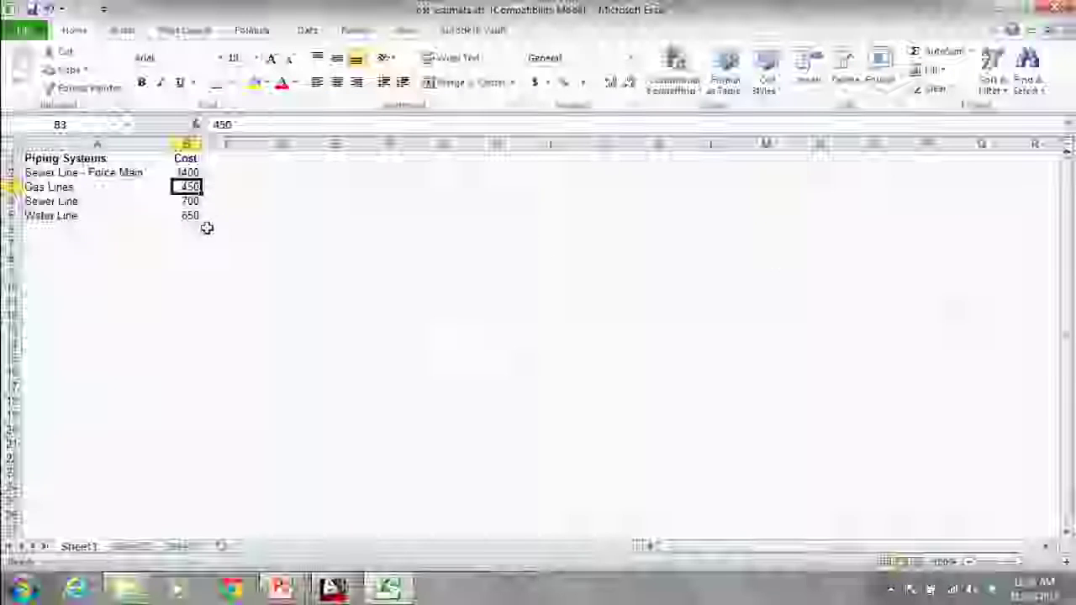
Step: Copy the Piping Systems and Cost range (A1:B6) to the clipboard
drag(99, 161, 191, 215)
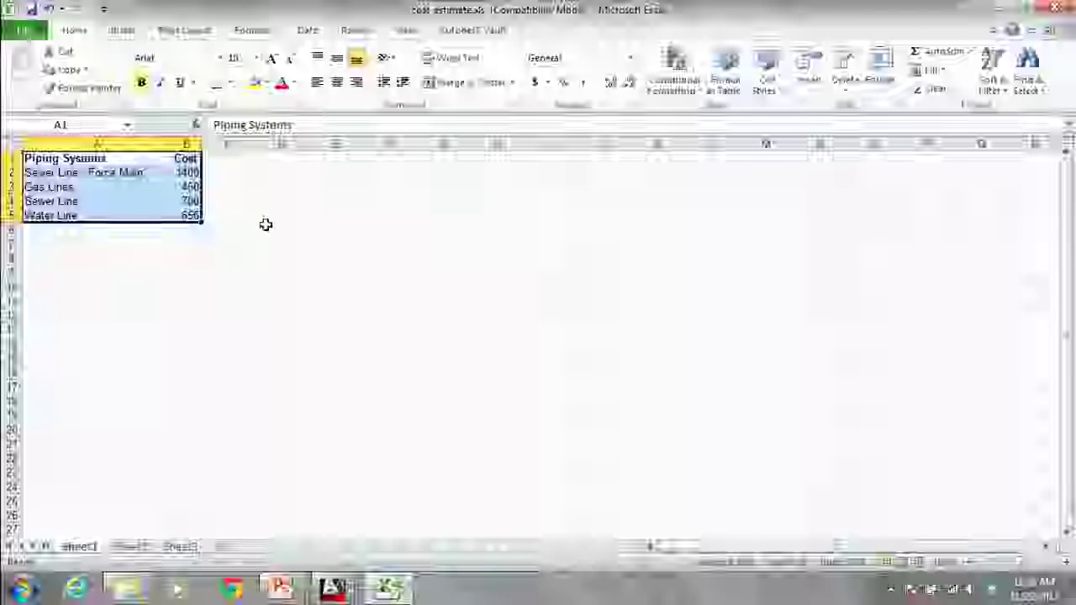
key(ctrl+c)
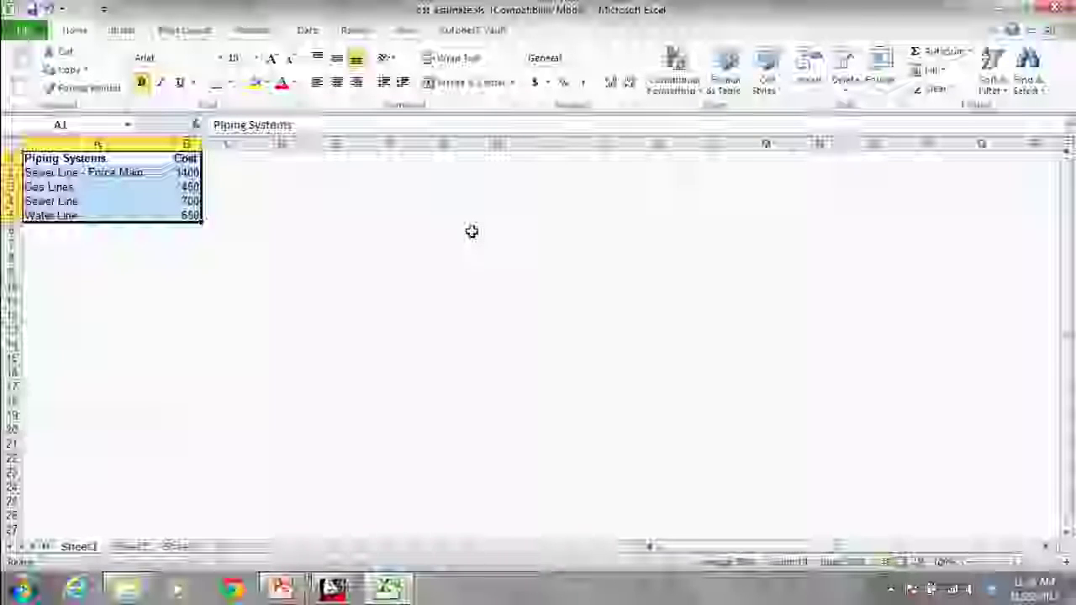
click(69, 72)
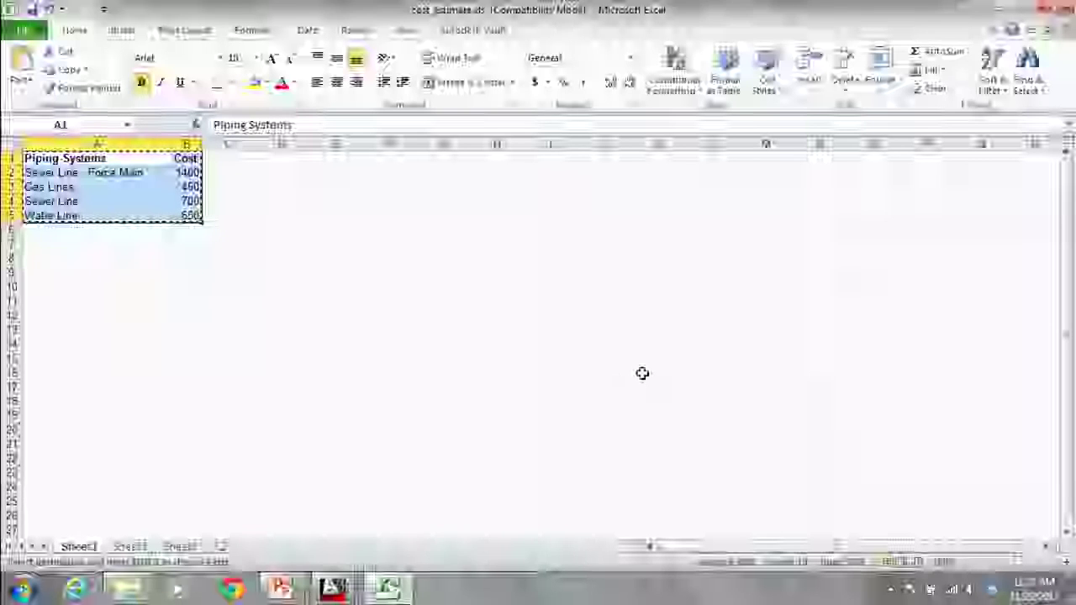
Step: Bring the empty second AutoCAD drawing forward, dock the Annotation panel, and open Paste Special
mouse_move(333, 587)
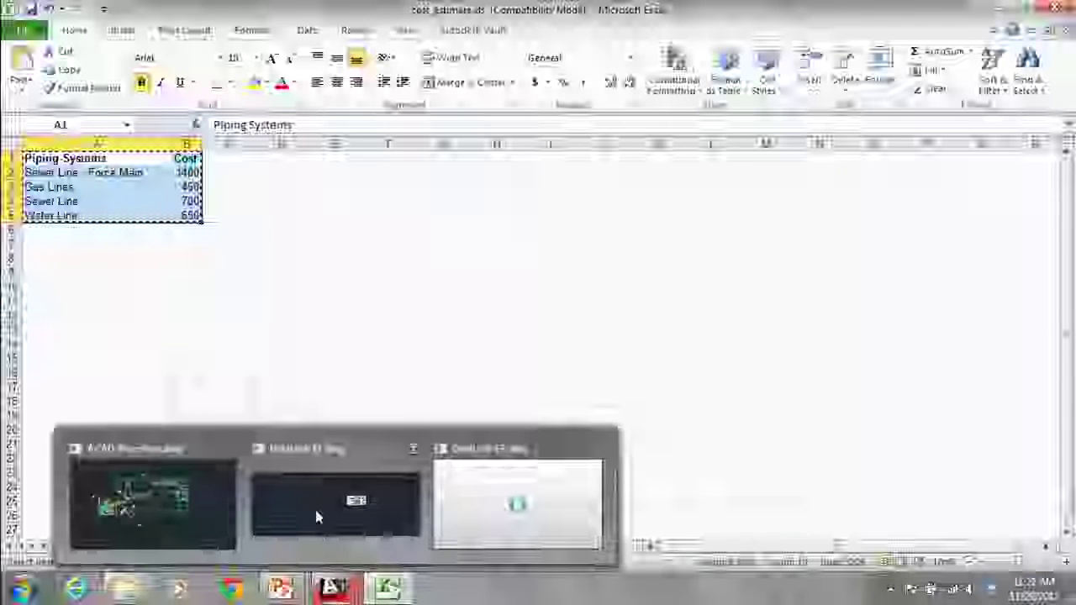
click(544, 499)
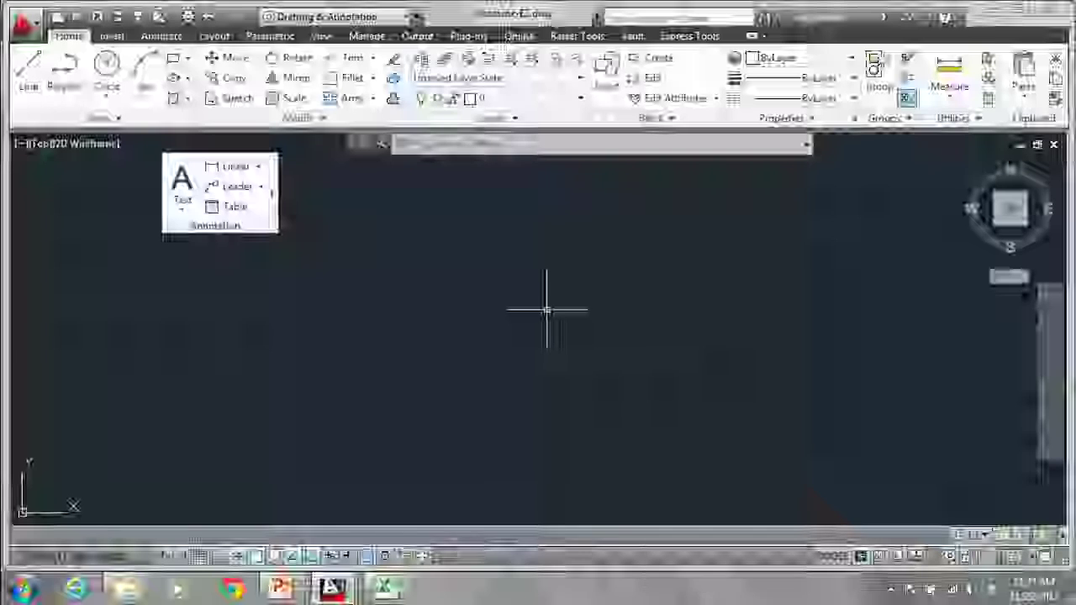
click(284, 163)
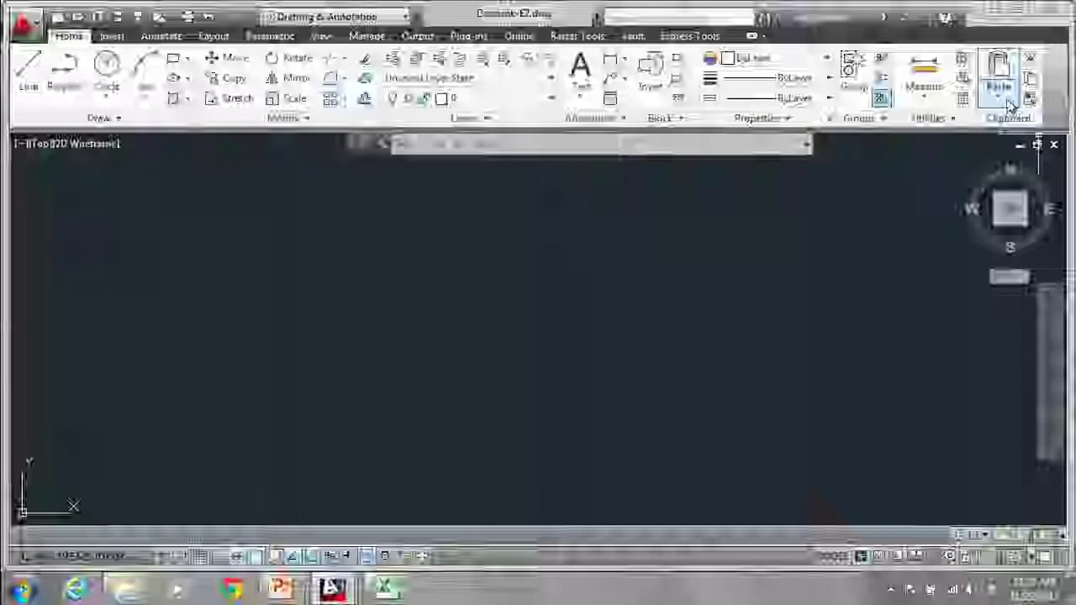
click(1008, 101)
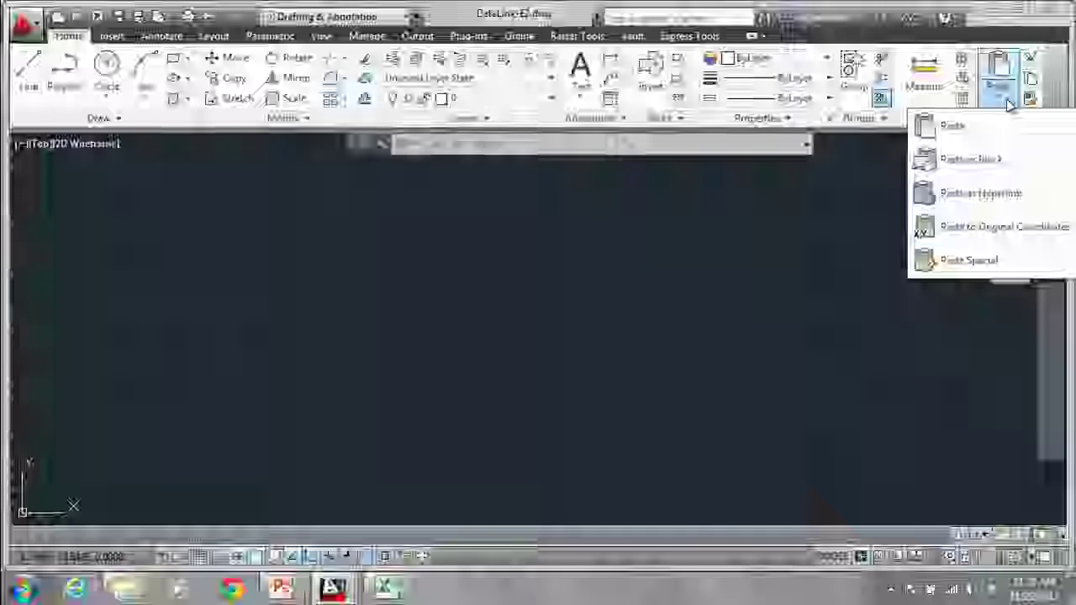
click(996, 273)
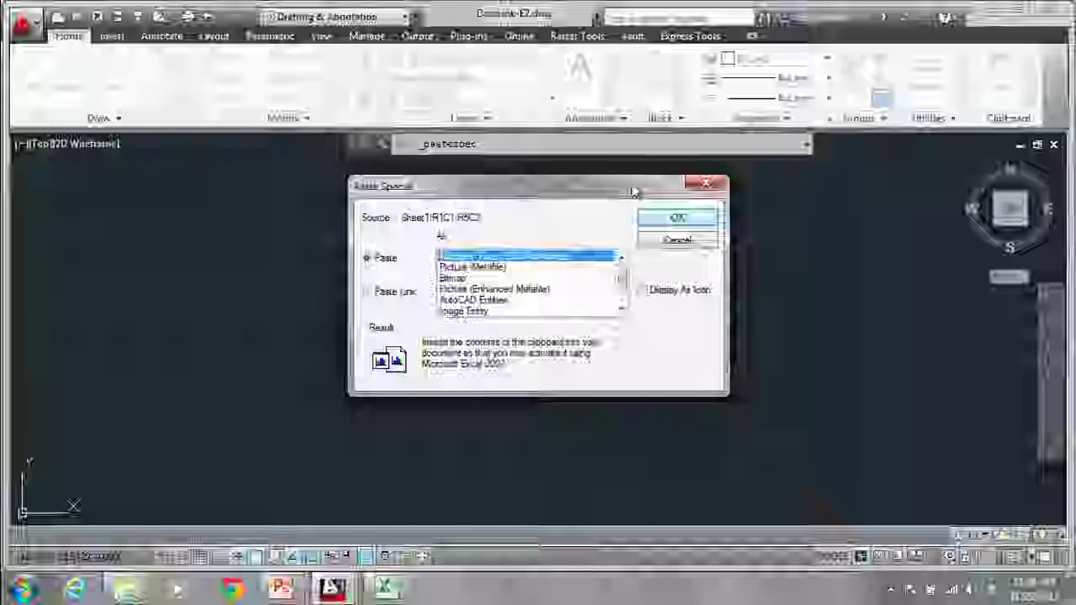
Step: Paste Link the Sheet1 cells as AutoCAD Entities tied to the Excel source
click(485, 301)
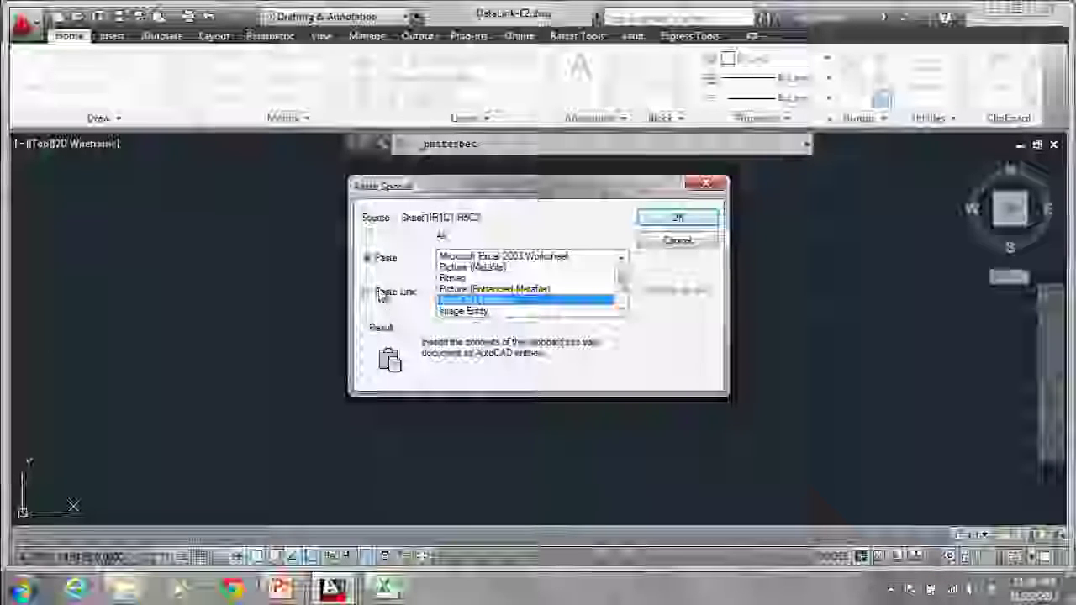
click(379, 296)
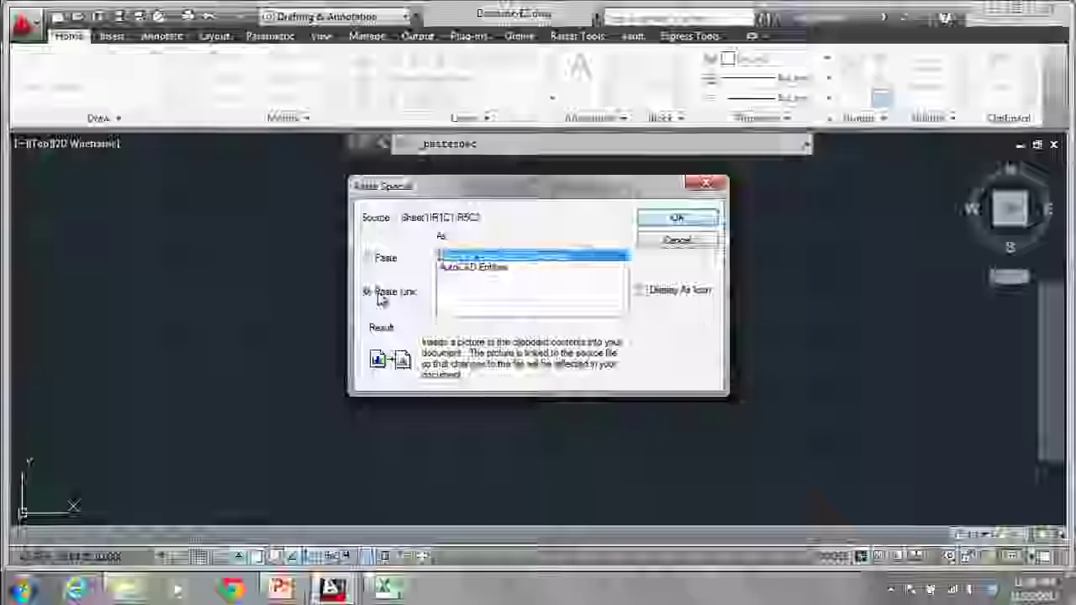
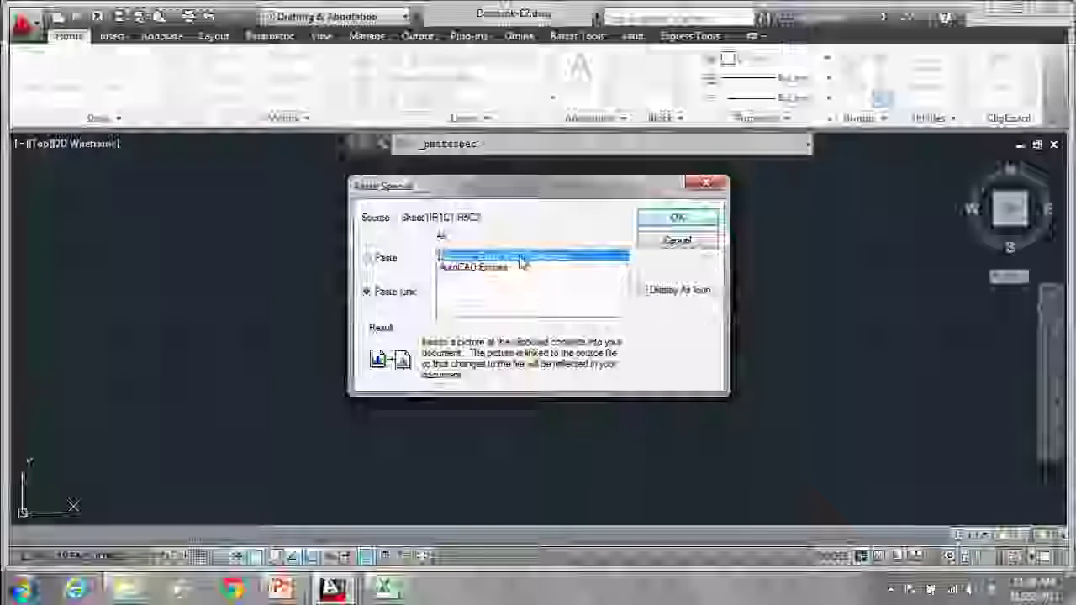
Step: Paste-link the Excel Piping Systems cost table as AutoCAD entities and centre it in view
click(481, 268)
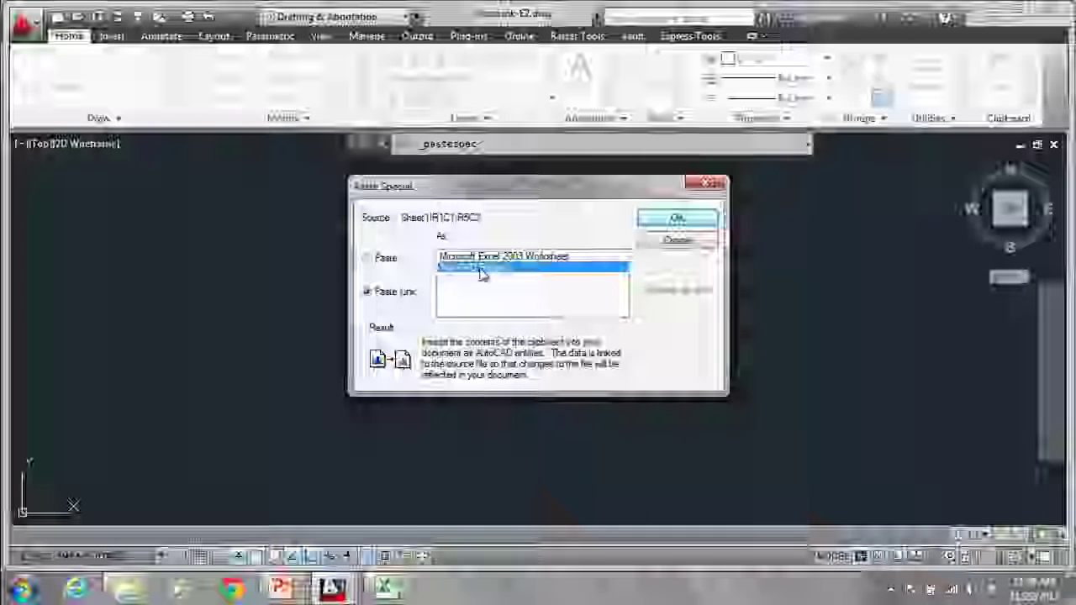
click(678, 219)
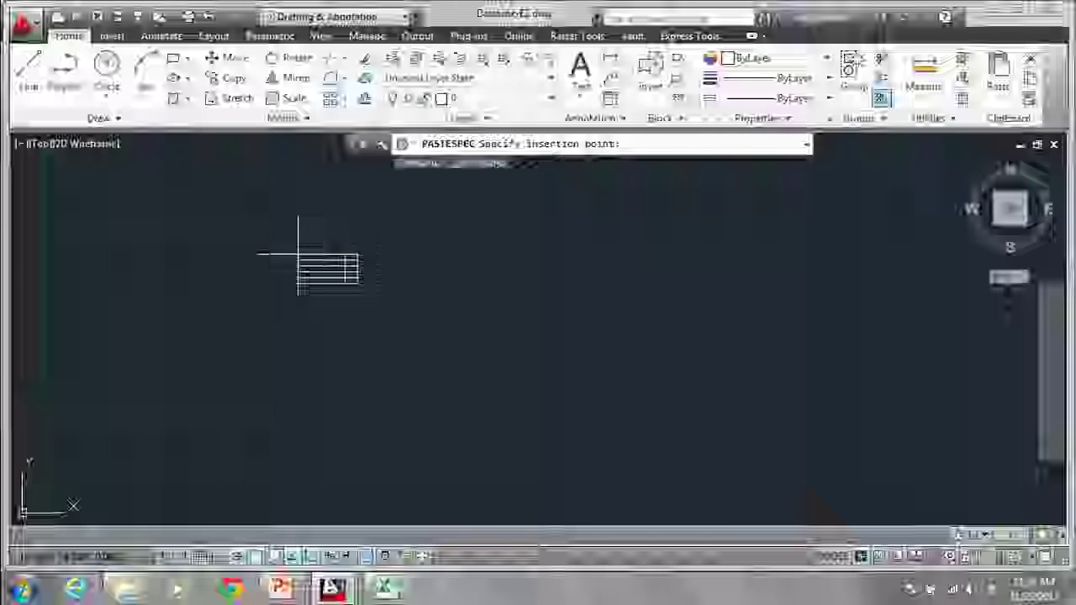
click(298, 254)
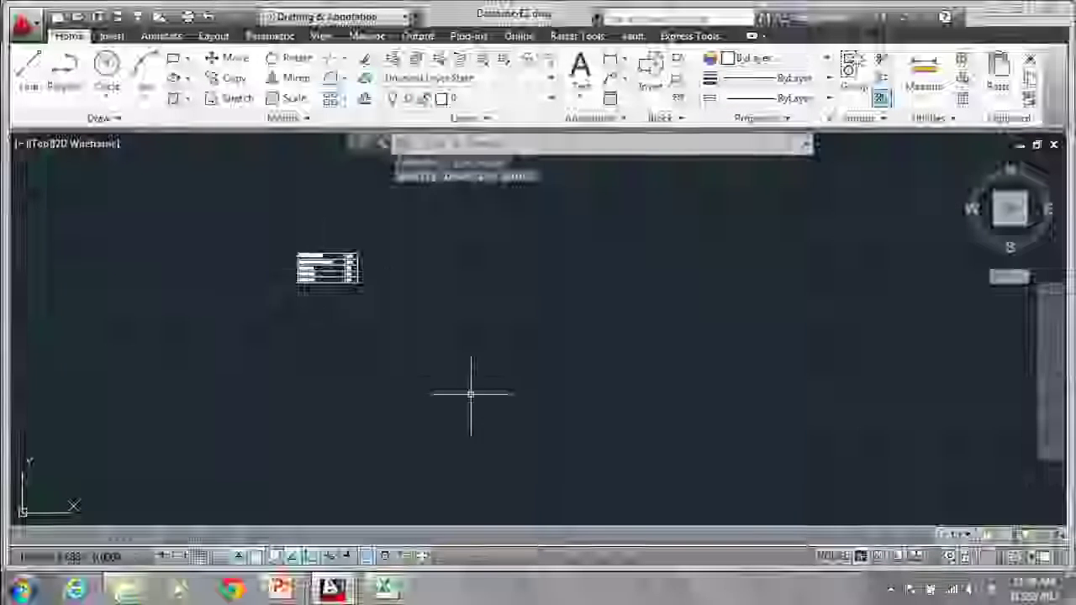
mouse_move(324, 268)
middle_down()
mouse_move(338, 279)
mouse_move(521, 299)
middle_up()
scroll(522, 299, up, 3)
scroll(745, 341, down, 2)
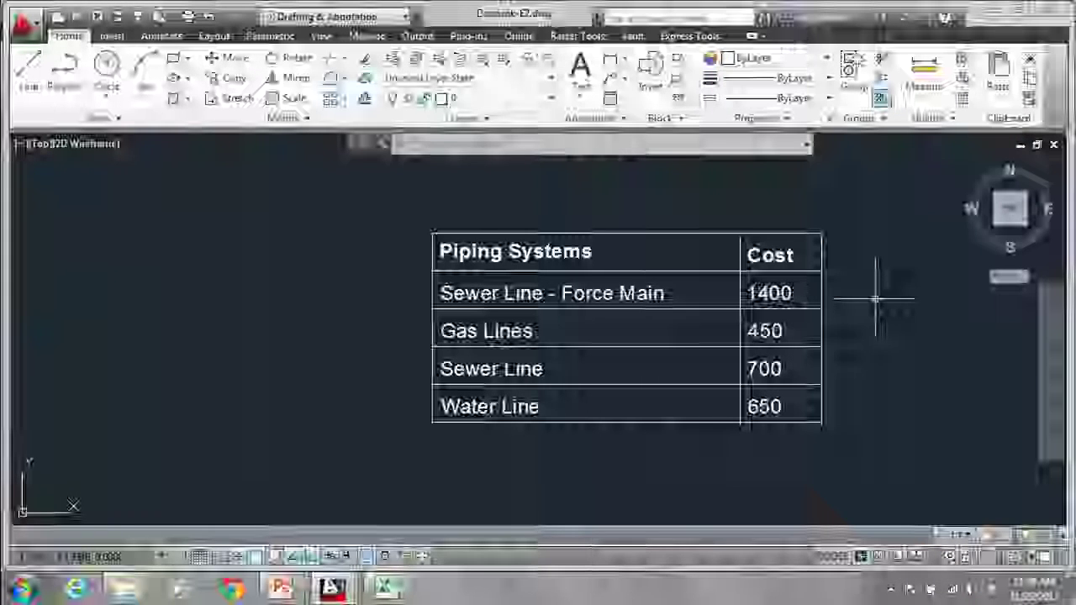
key(alt+Tab)
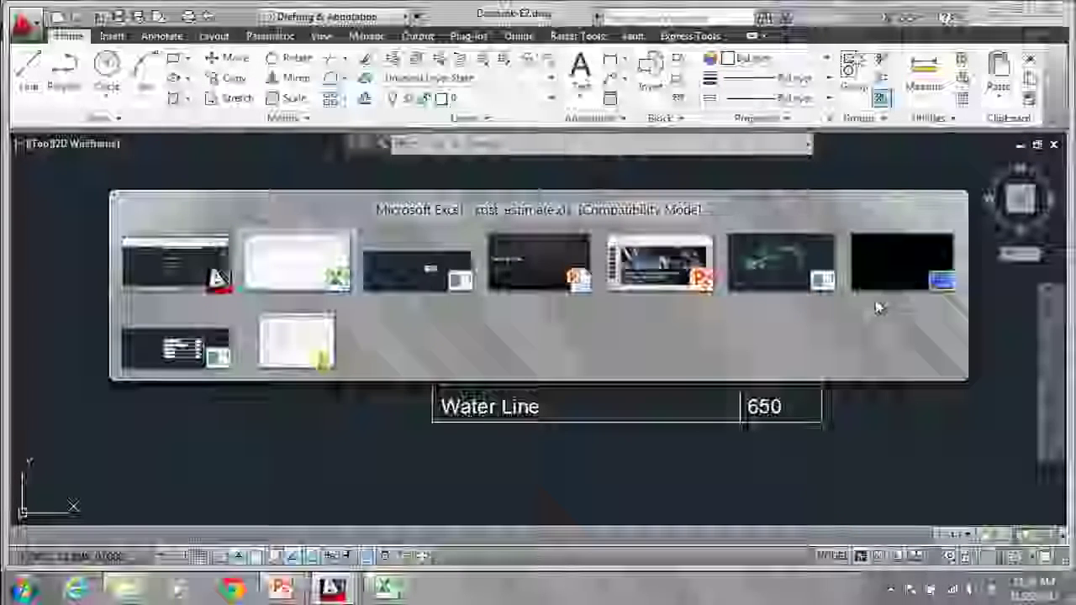
Step: Change the Sewer Line - Force Main cost in cell B2 from 1400 to 1200
key(Down)
key(Right)
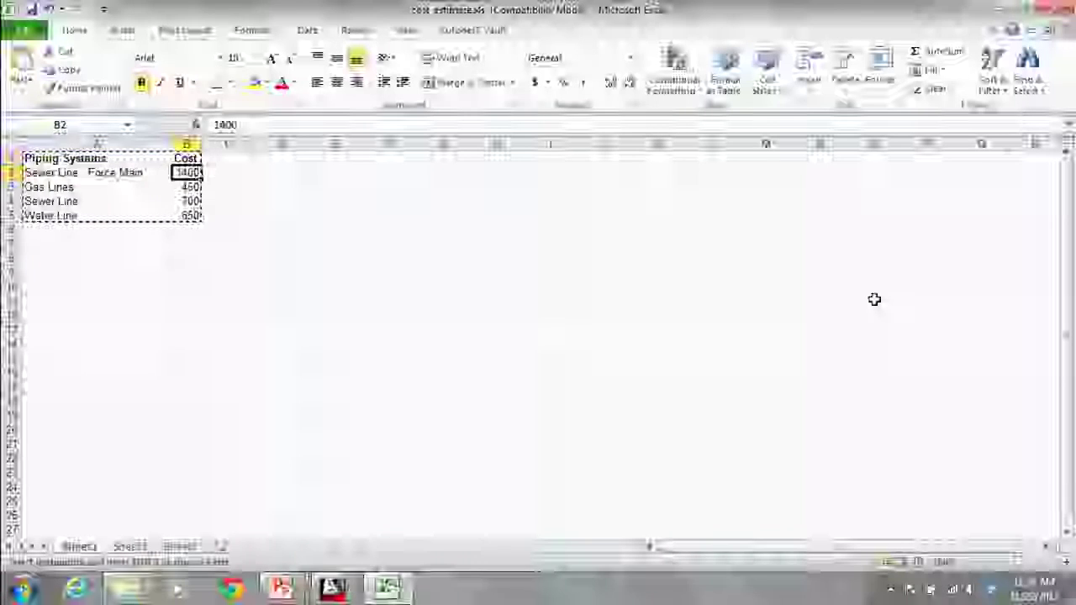
text(1200)
key(Return)
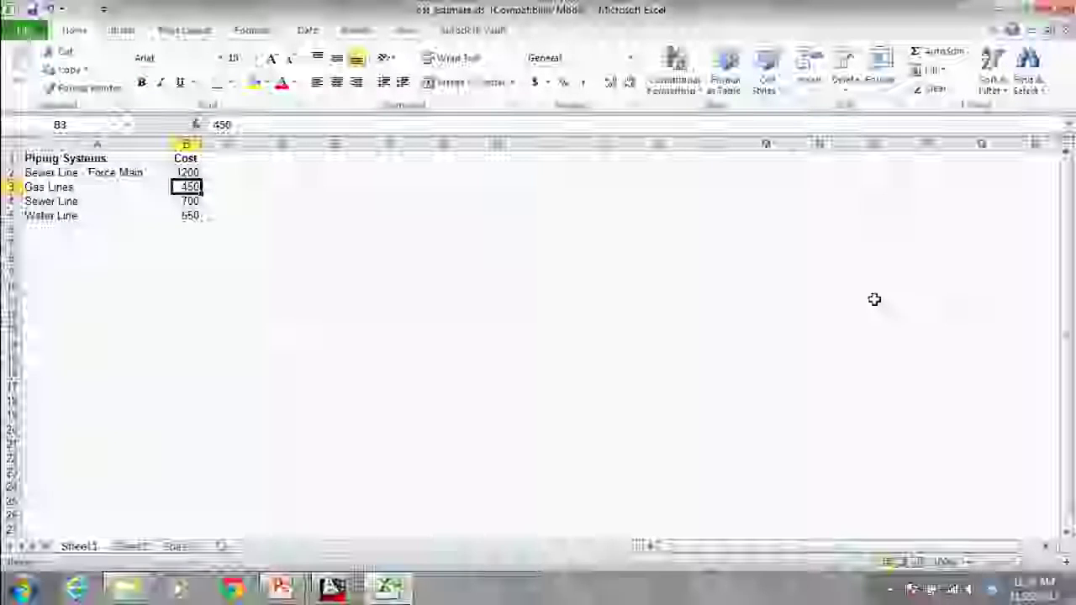
key(alt+Tab)
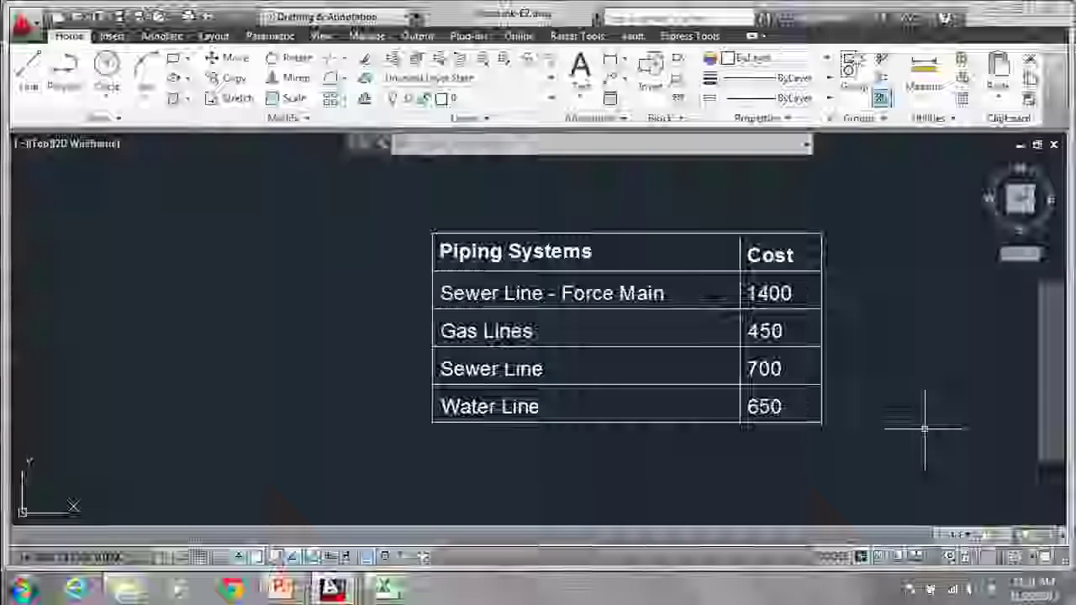
click(795, 295)
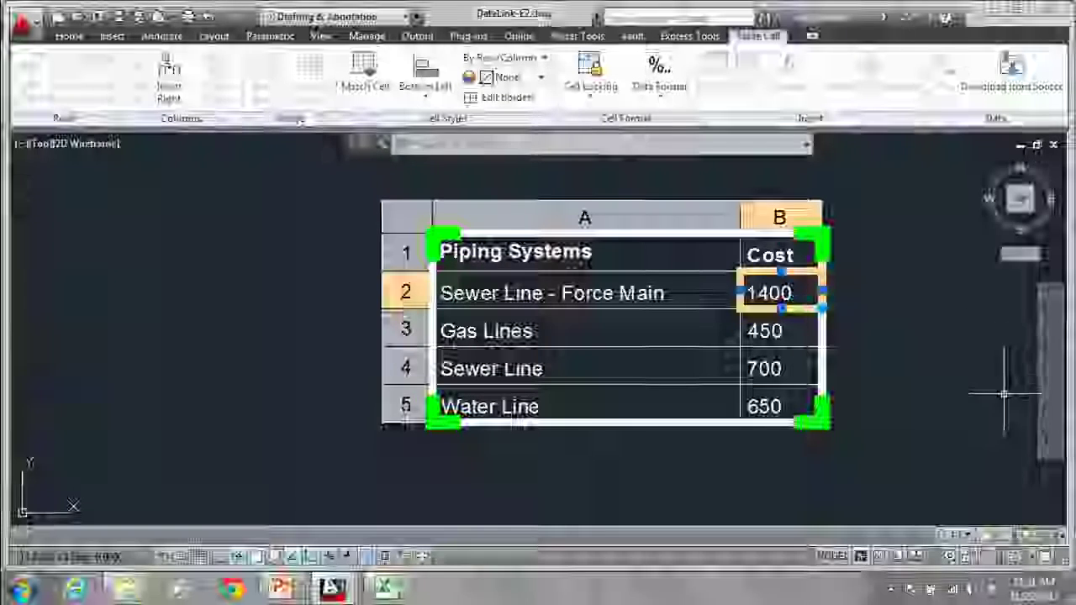
key(Escape)
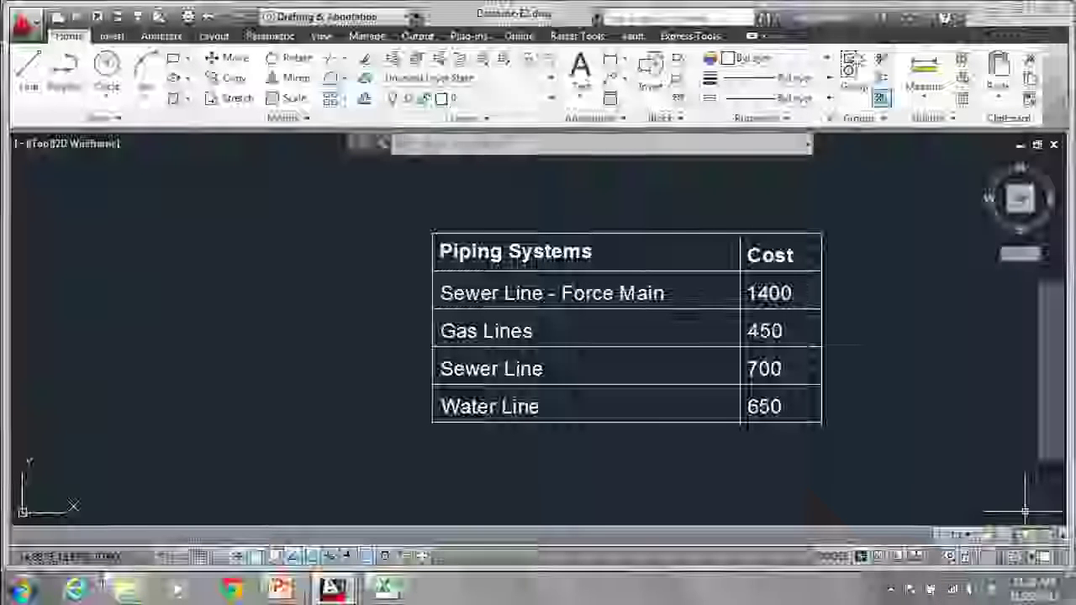
Step: Update all data links so the table shows Sewer Line - Force Main at 1200
right_click(1045, 543)
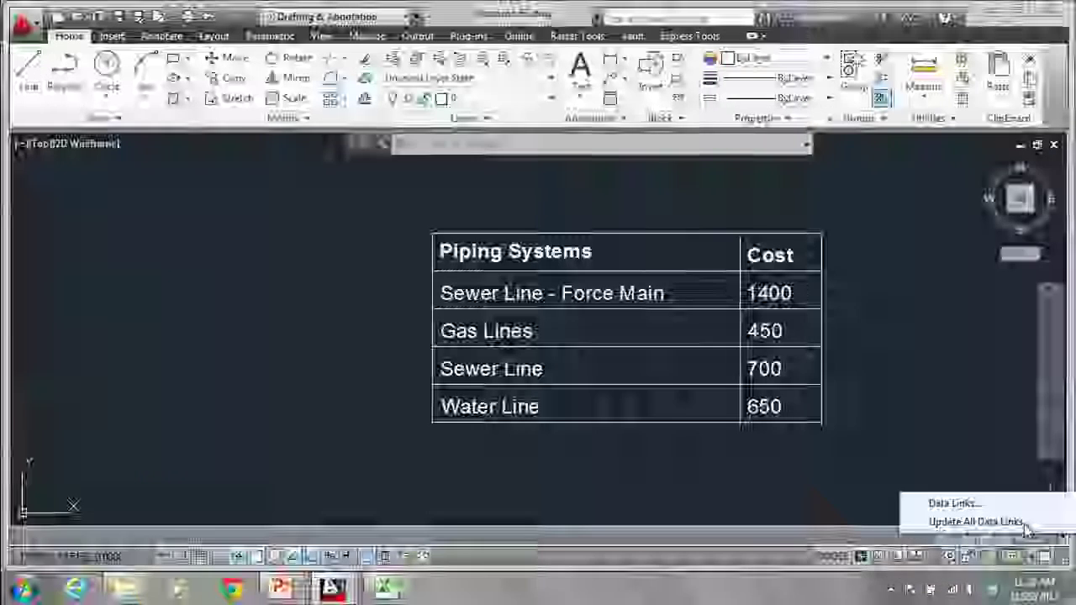
click(975, 522)
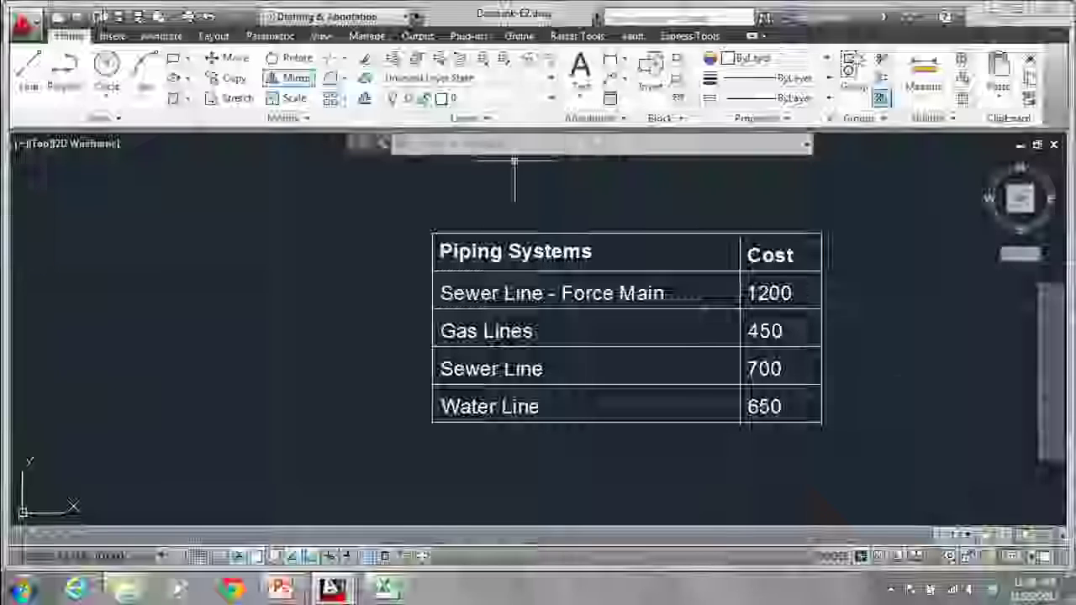
click(112, 36)
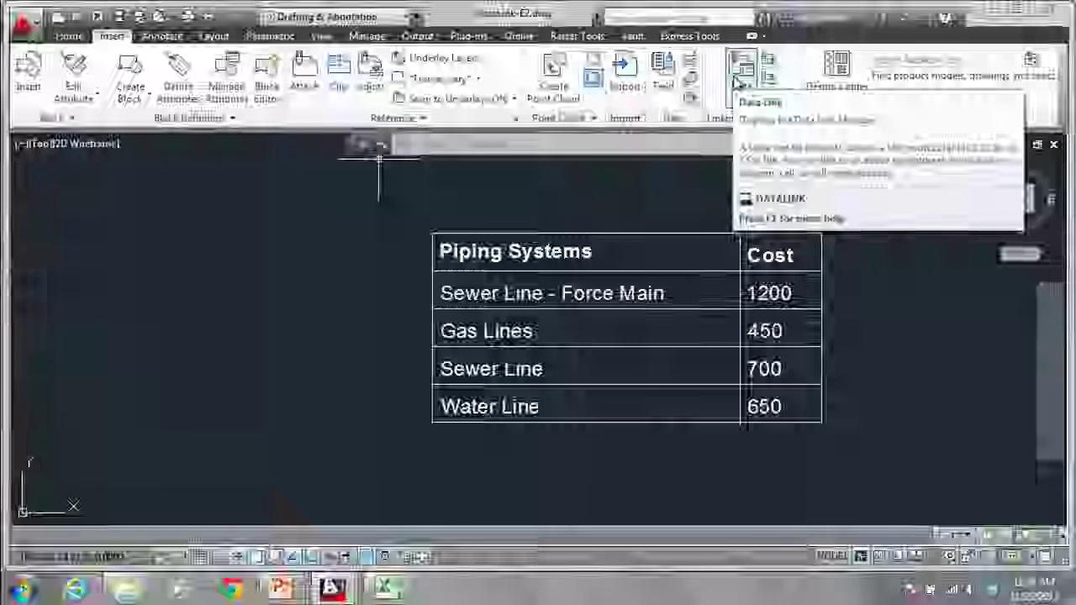
Step: Open the Data Link Manager, which lists Excel Data Link 1
click(737, 82)
drag(569, 131, 553, 127)
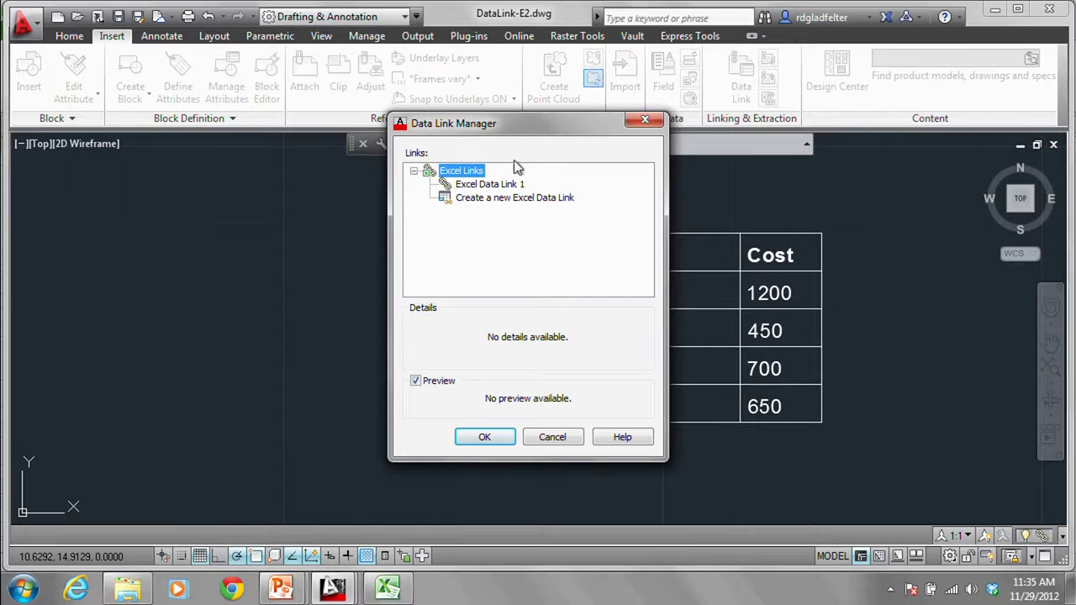
Step: Rename Excel Data Link 1 to 'Cost Estimate' and open its Modify Excel Link settings
right_click(494, 186)
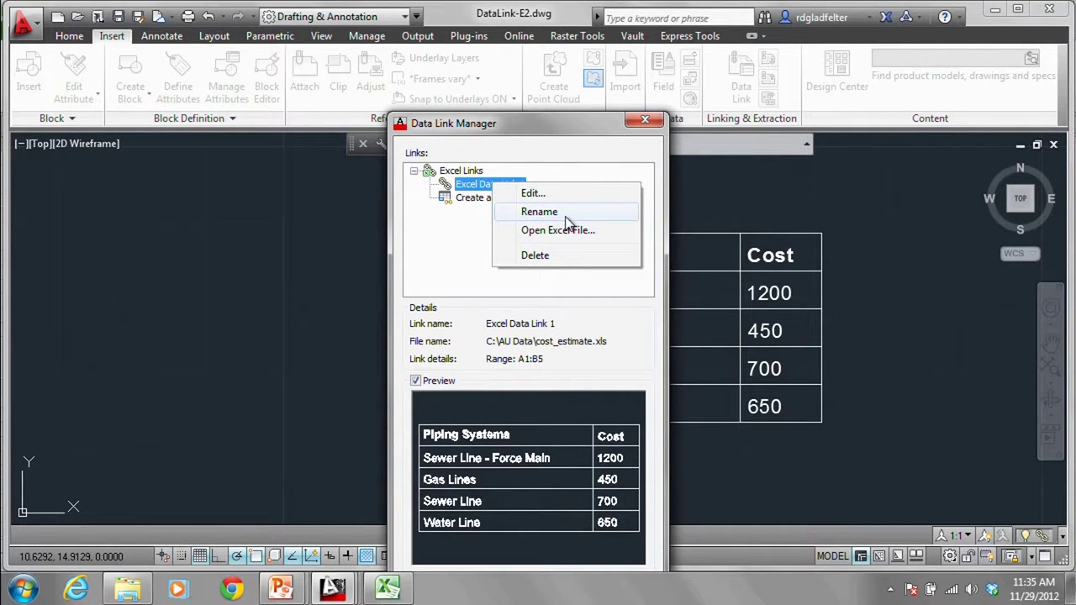
click(566, 217)
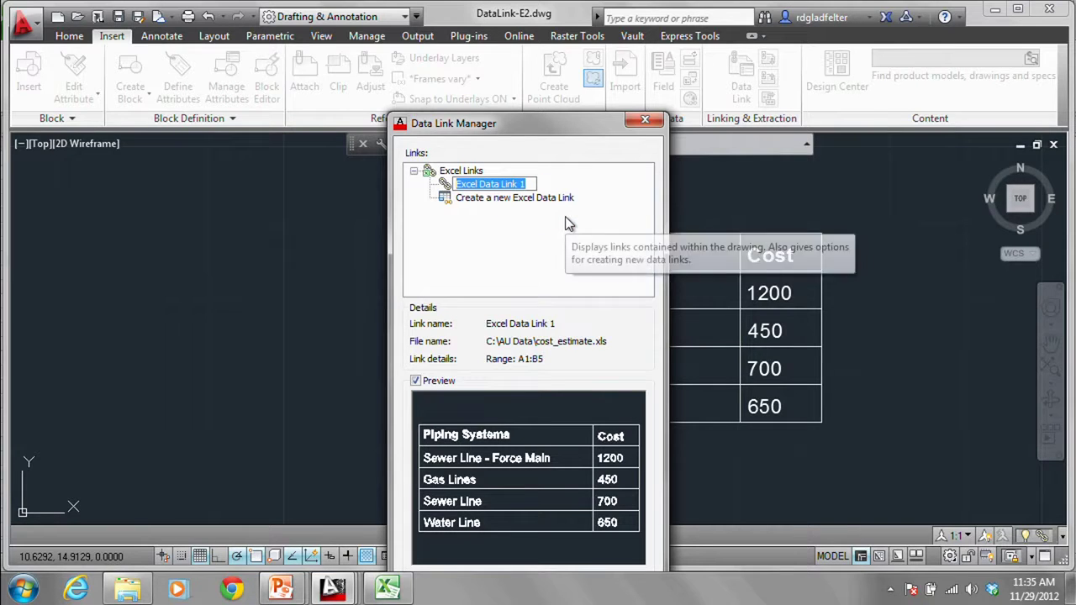
text(Cost Es)
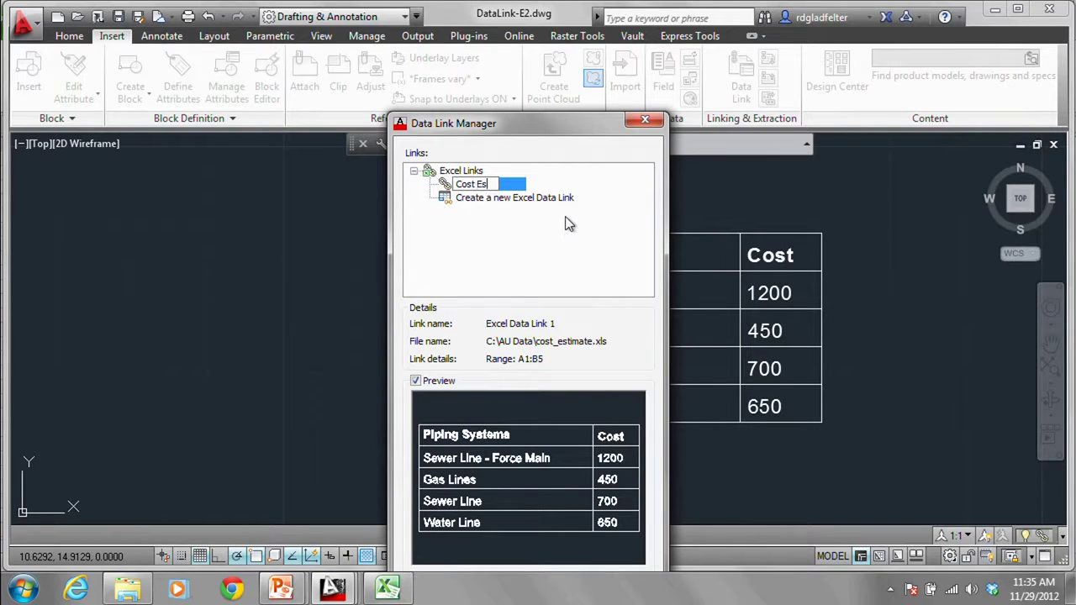
text(timate)
key(Return)
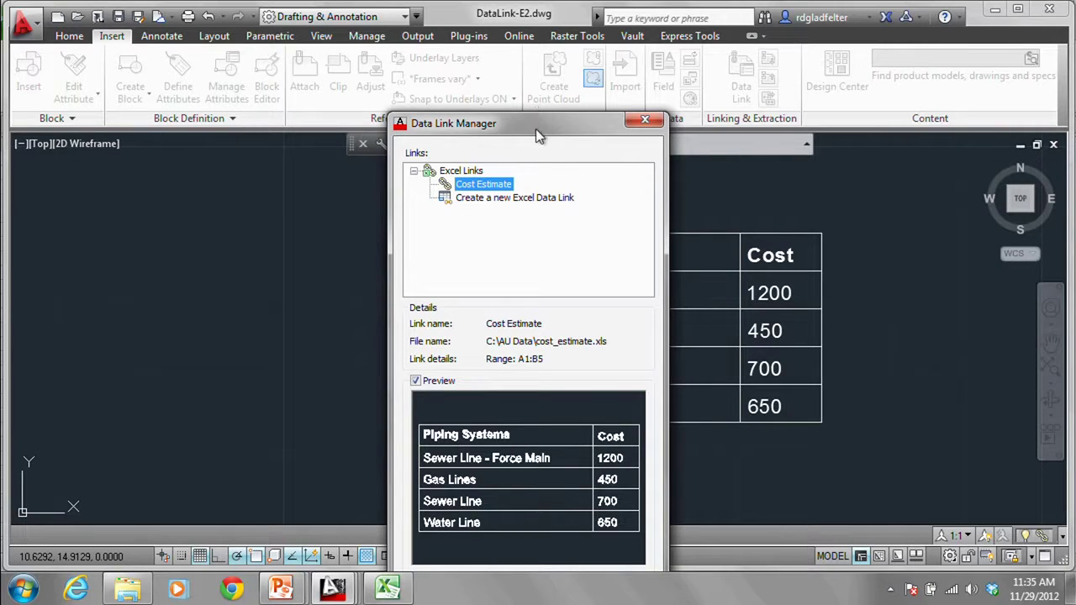
drag(536, 127, 519, 61)
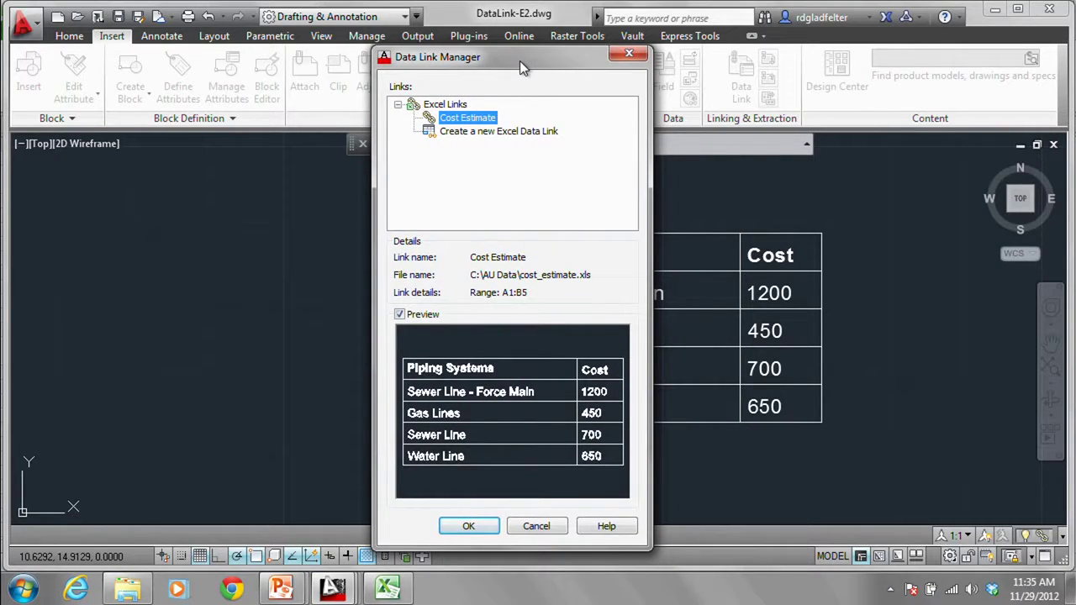
click(465, 120)
double_click(460, 119)
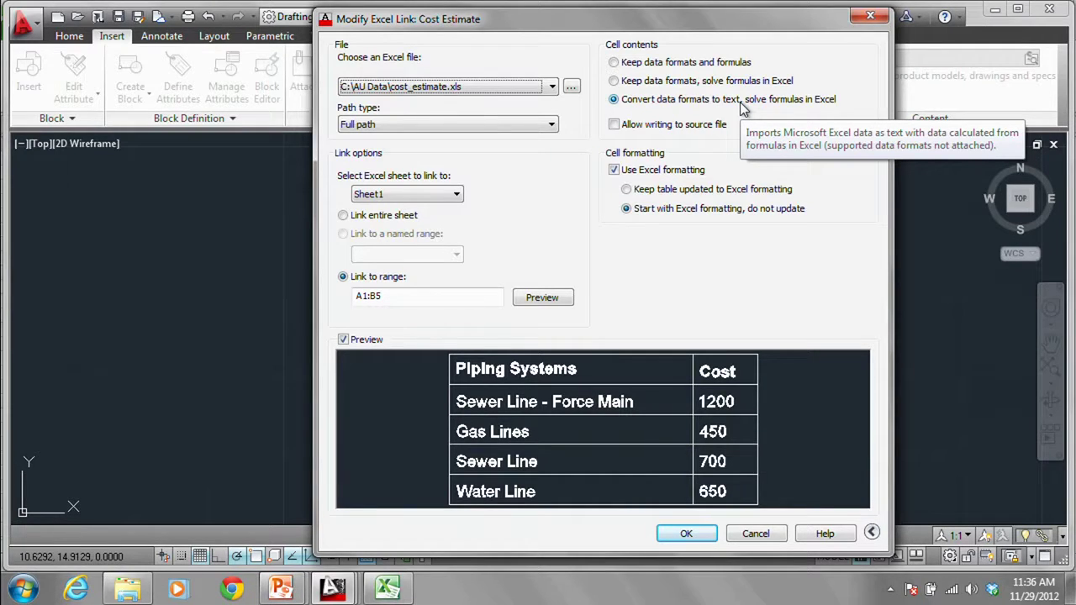
Step: Set the Cost Estimate link to keep Excel data formats and allow writing to the source file
click(698, 84)
mouse_move(810, 167)
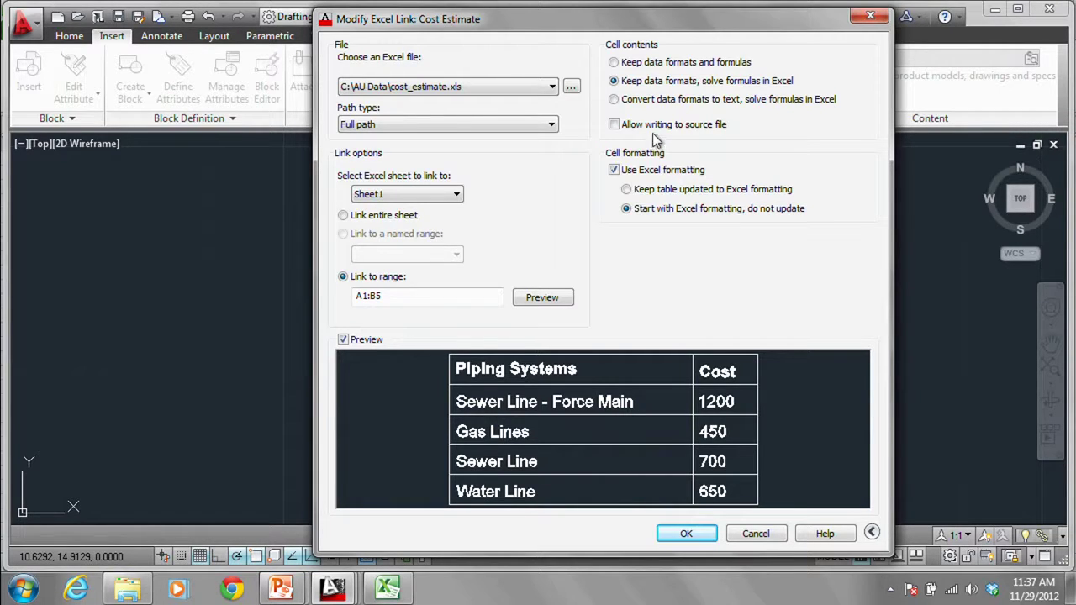
click(659, 126)
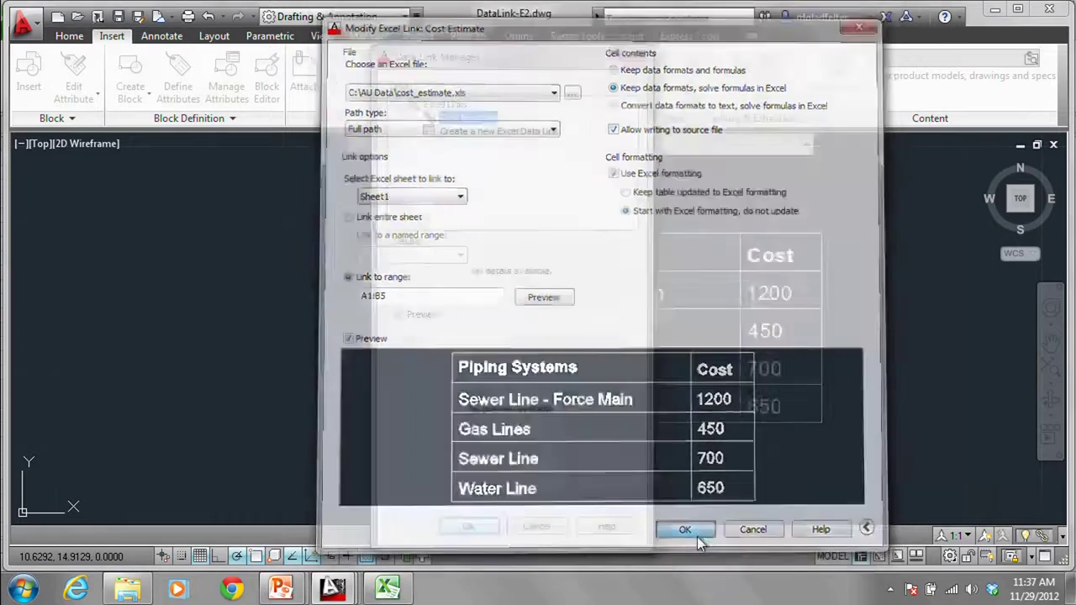
click(686, 533)
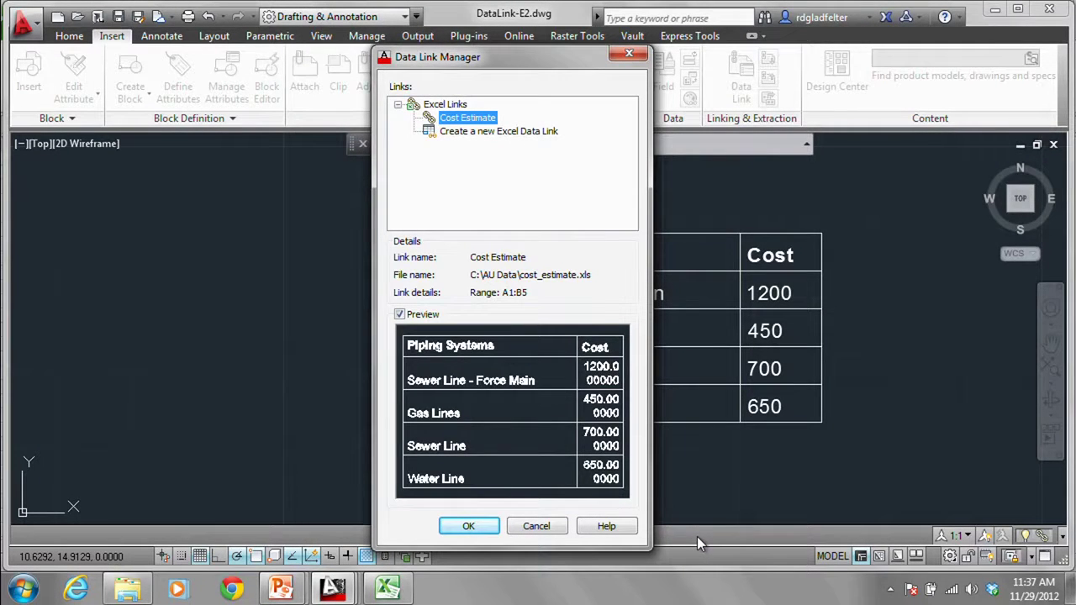
double_click(451, 118)
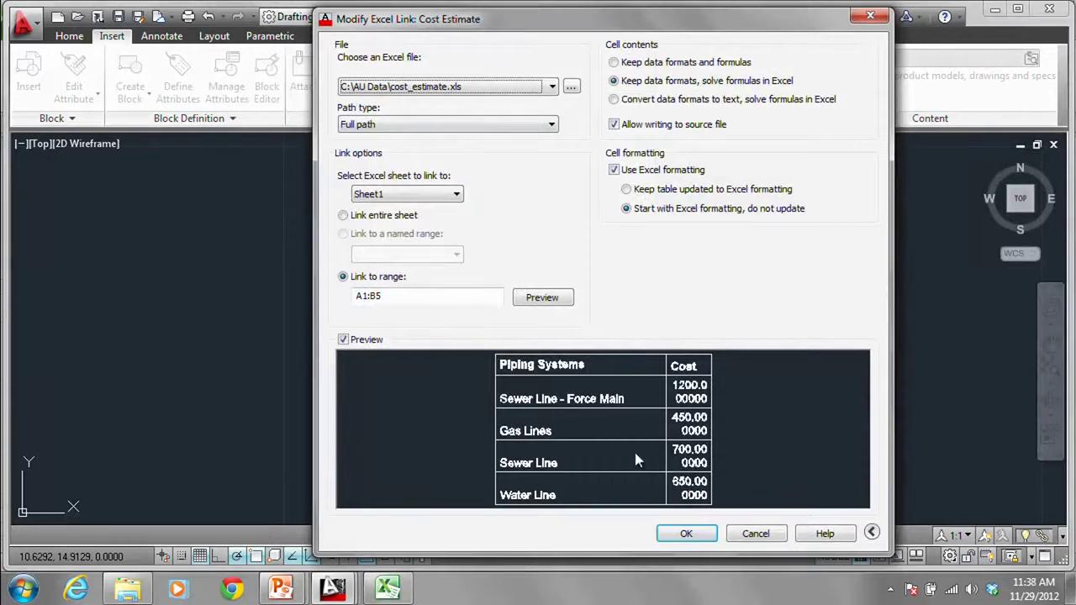
click(686, 533)
Step: Close the data link dialogs so the table shows costs with six decimal places
click(474, 526)
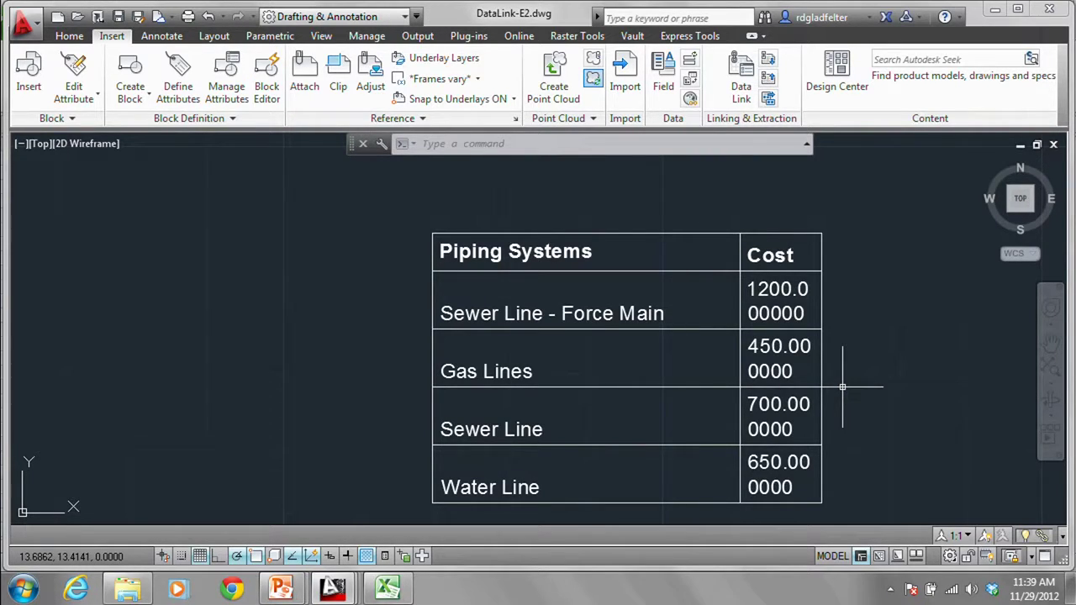
key(alt+Tab)
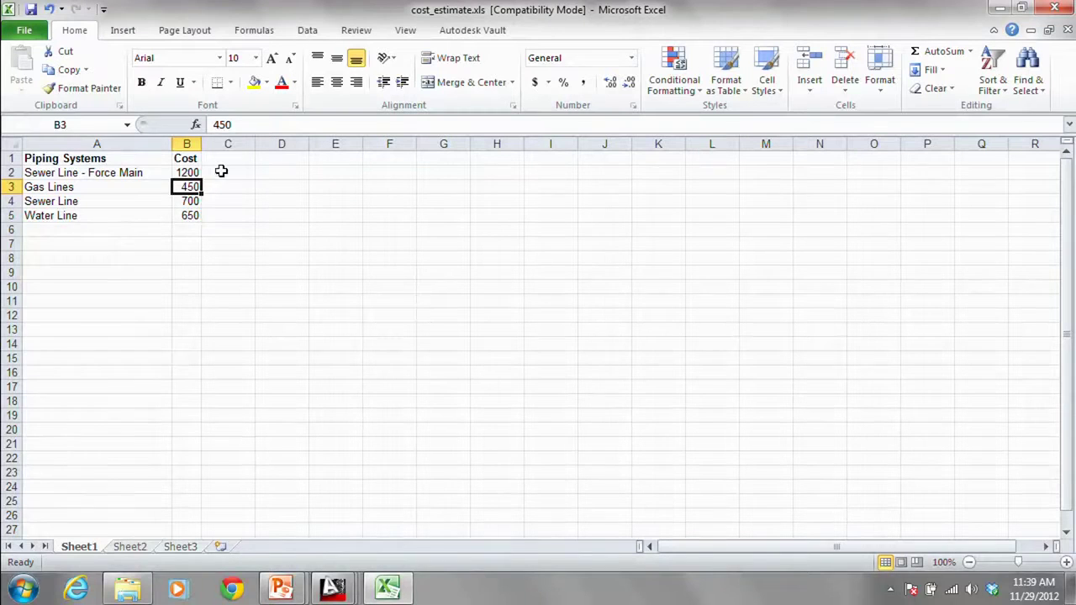
Step: Enter 'abc' in cell C2 beside Sewer Line - Force Main in cost_estimate.xls
click(222, 171)
text(ab)
key(Return)
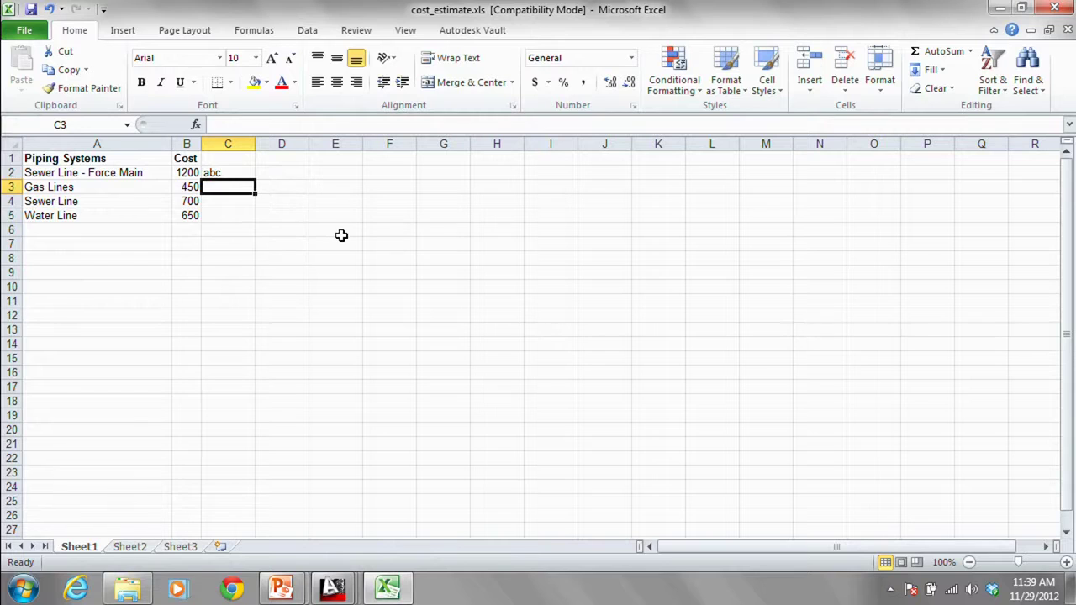
key(alt+Tab)
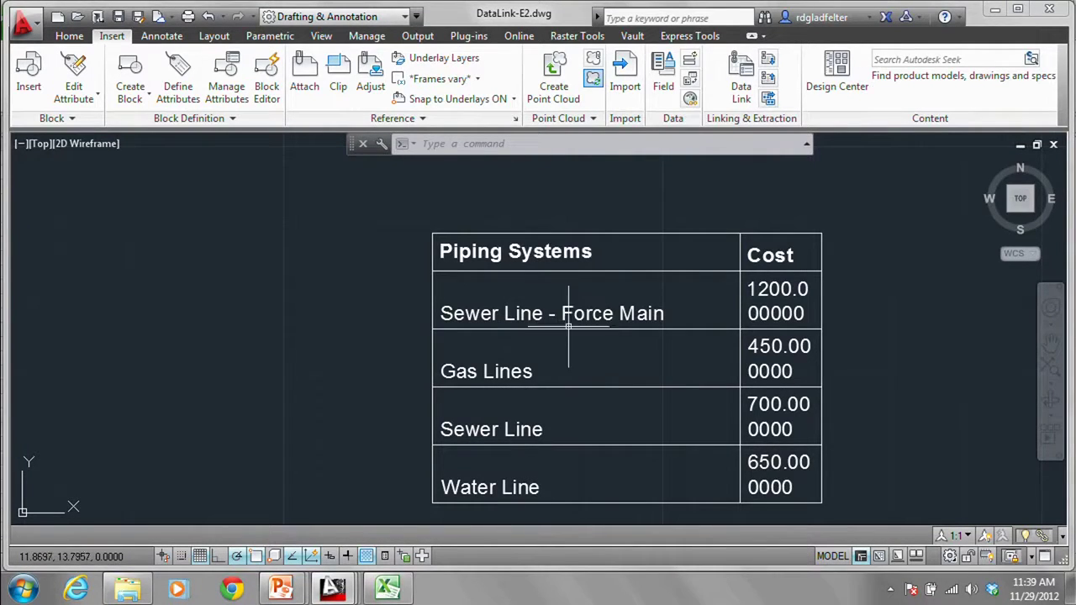
click(575, 290)
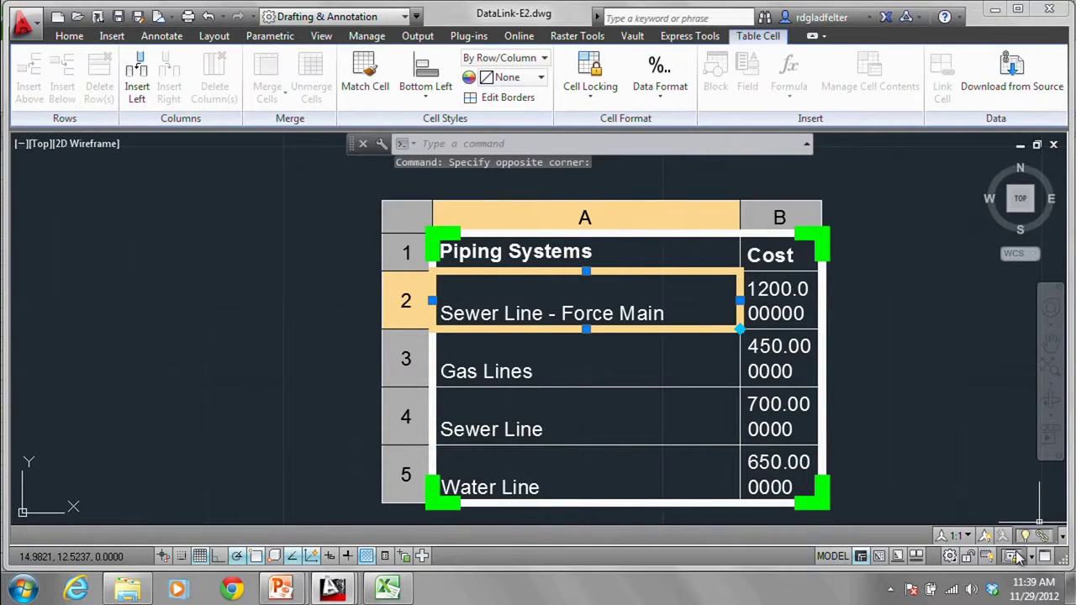
right_click(1045, 536)
click(980, 520)
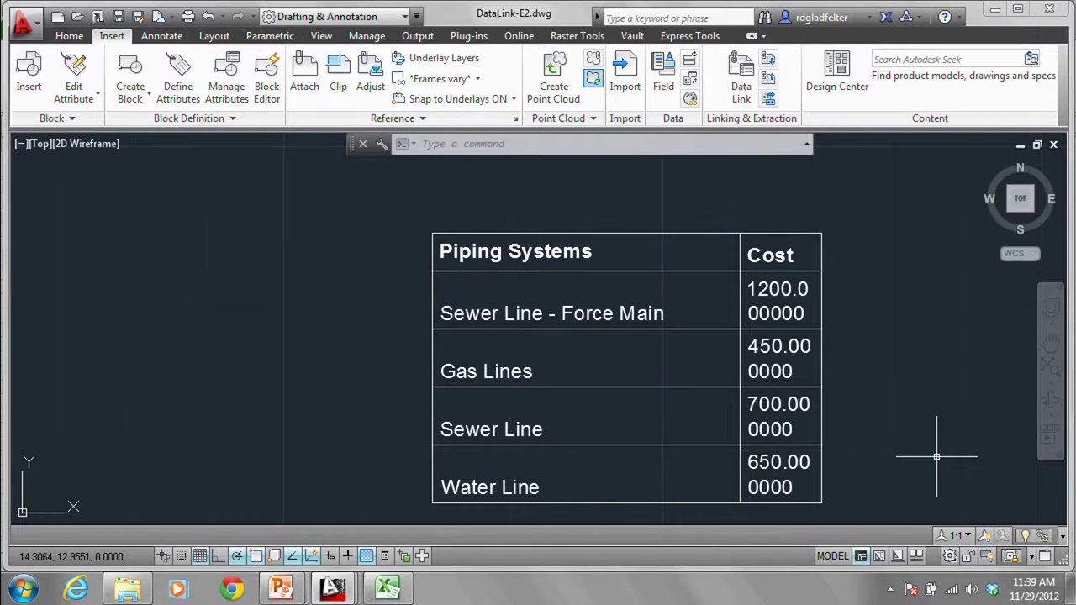
Step: Widen the Cost Estimate link range to A1:C5 so the table gains the abc column
click(741, 84)
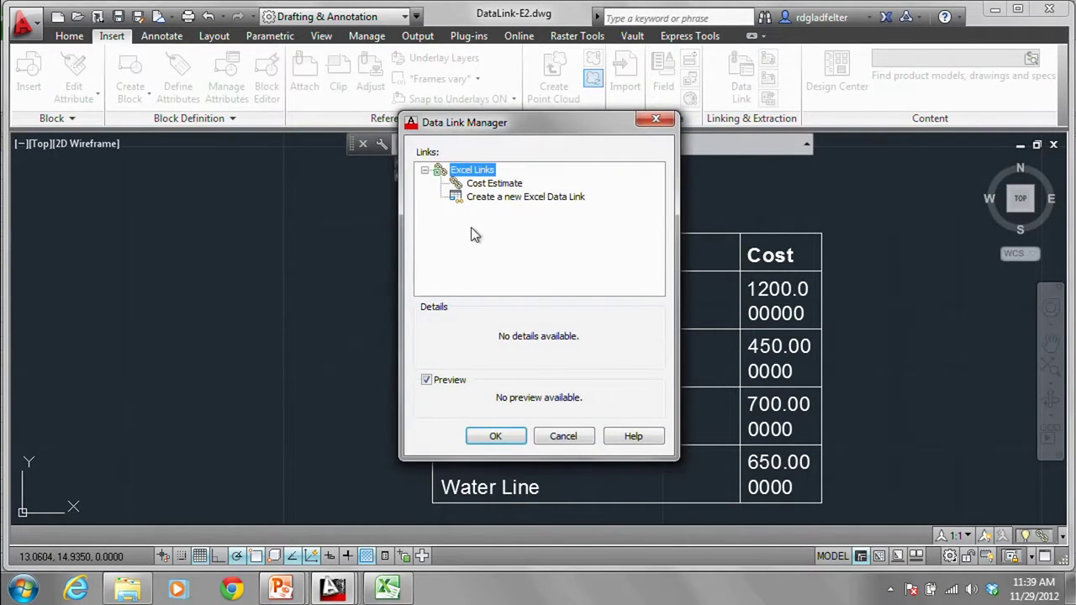
double_click(484, 183)
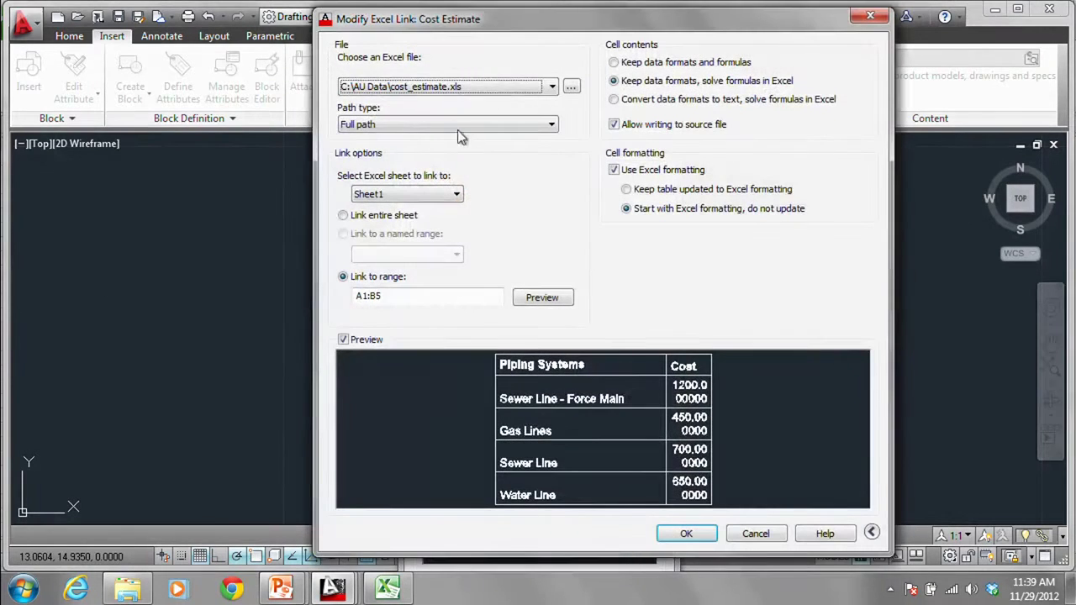
click(405, 297)
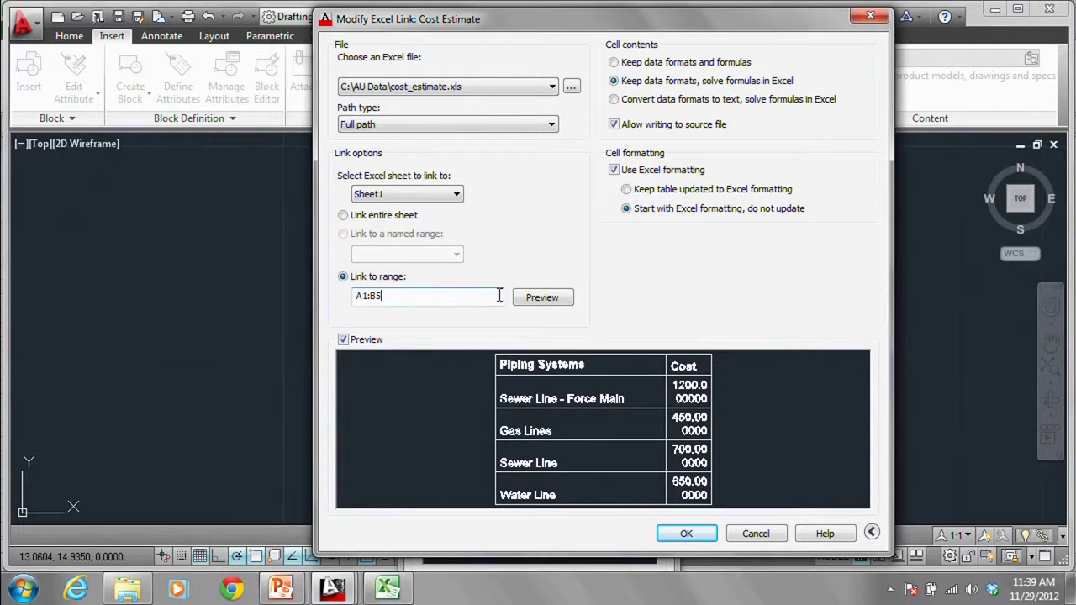
key(shift+Left)
key(shift+Left)
text(C)
click(686, 533)
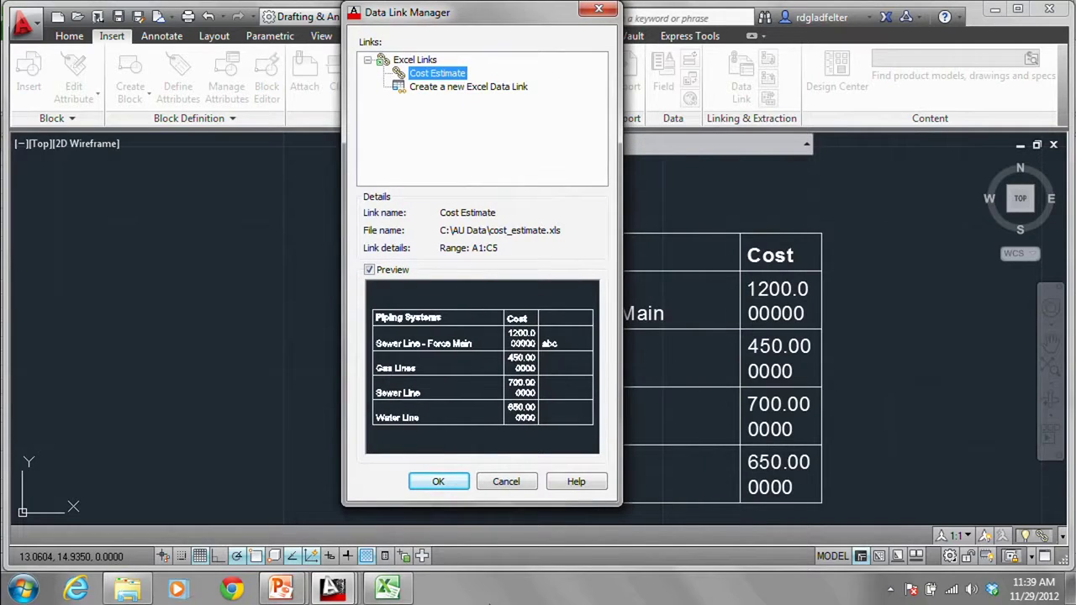
click(440, 484)
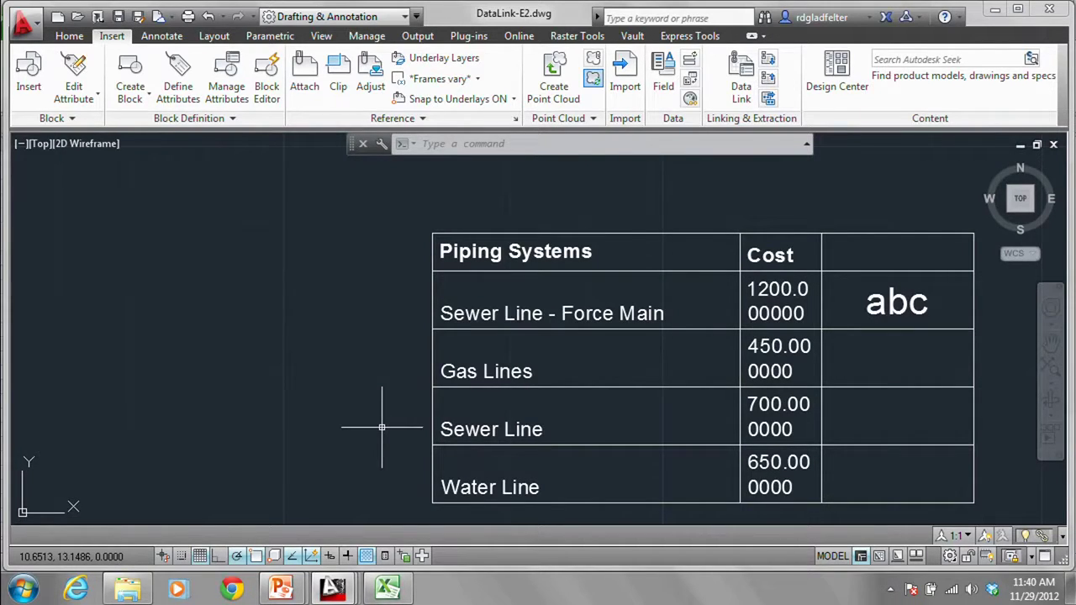
key(alt+Tab)
key(alt+Tab)
key(alt+Tab)
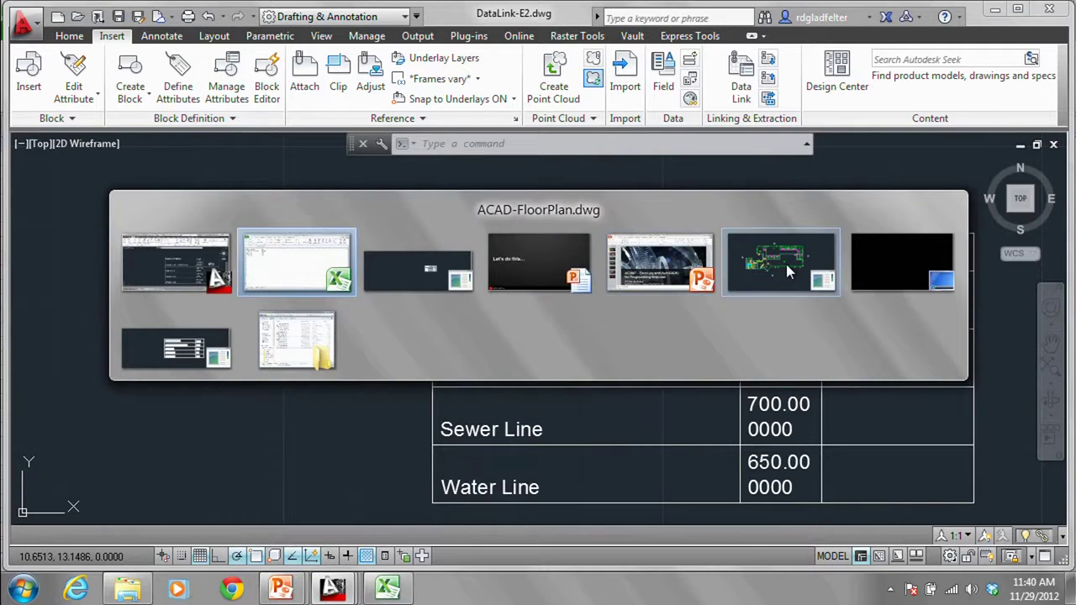
Step: Inspect the floor plan around the retail area and bring up the Home drawing and editing tools
scroll(577, 278, up, 2)
scroll(577, 278, down, 2)
scroll(577, 279, up, 2)
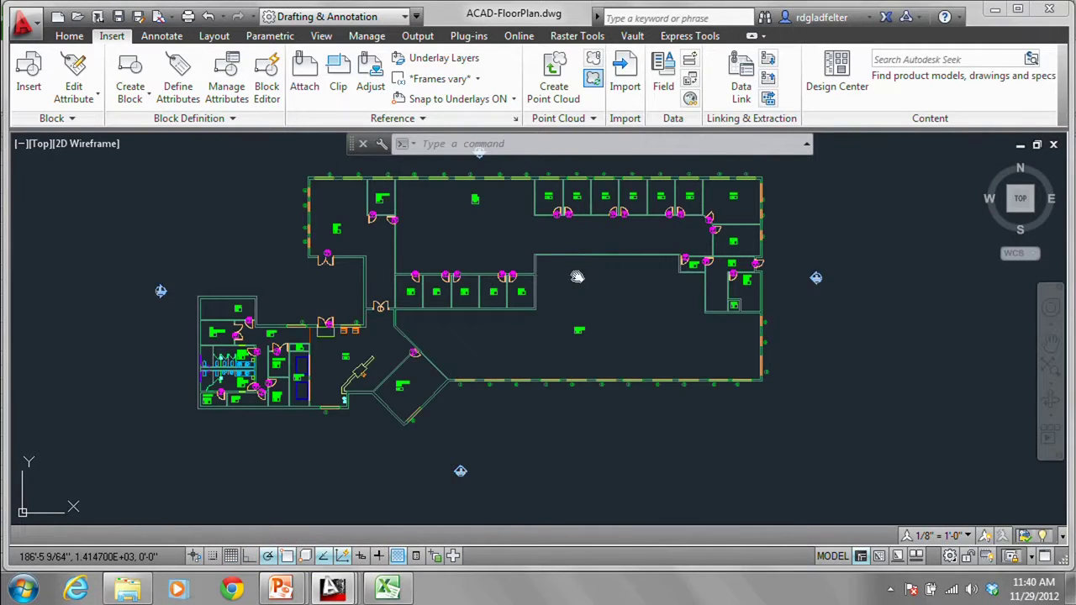
scroll(607, 314, down, 2)
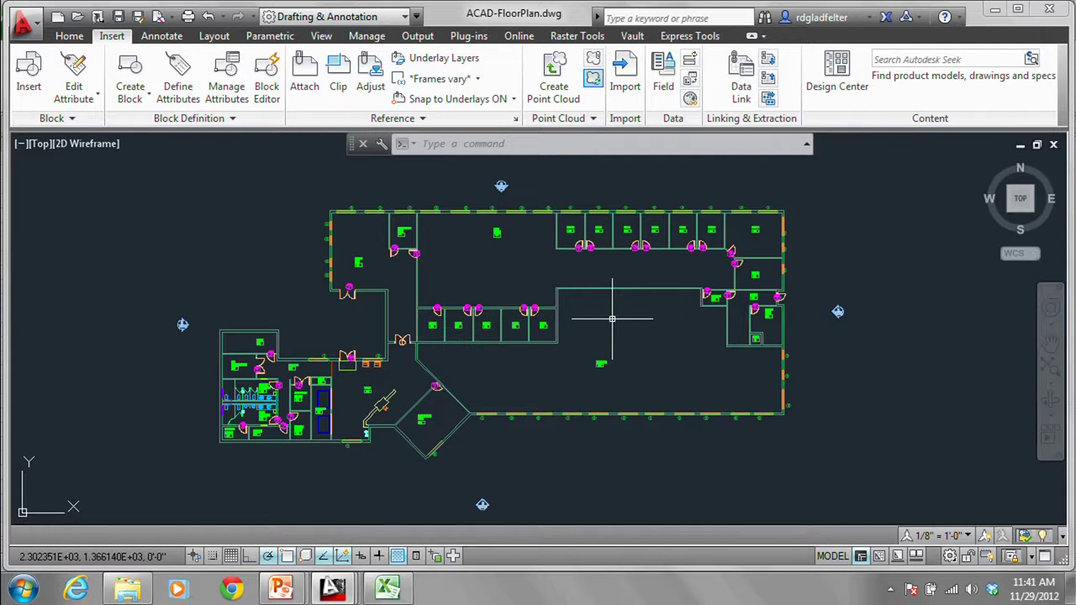
scroll(391, 272, up, 5)
middle_drag(392, 272, 399, 294)
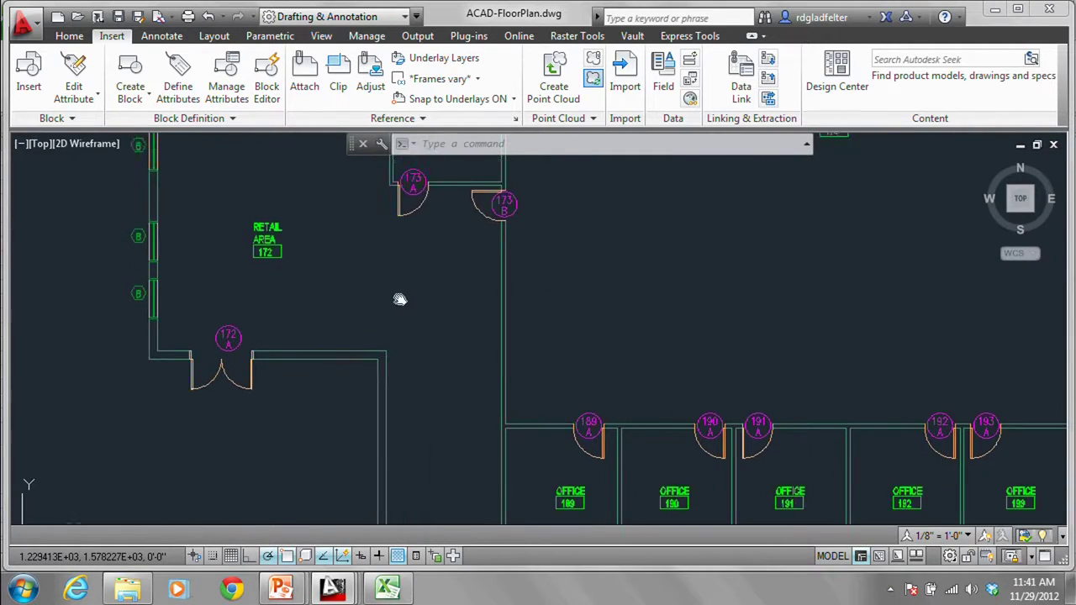
scroll(325, 344, down, 2)
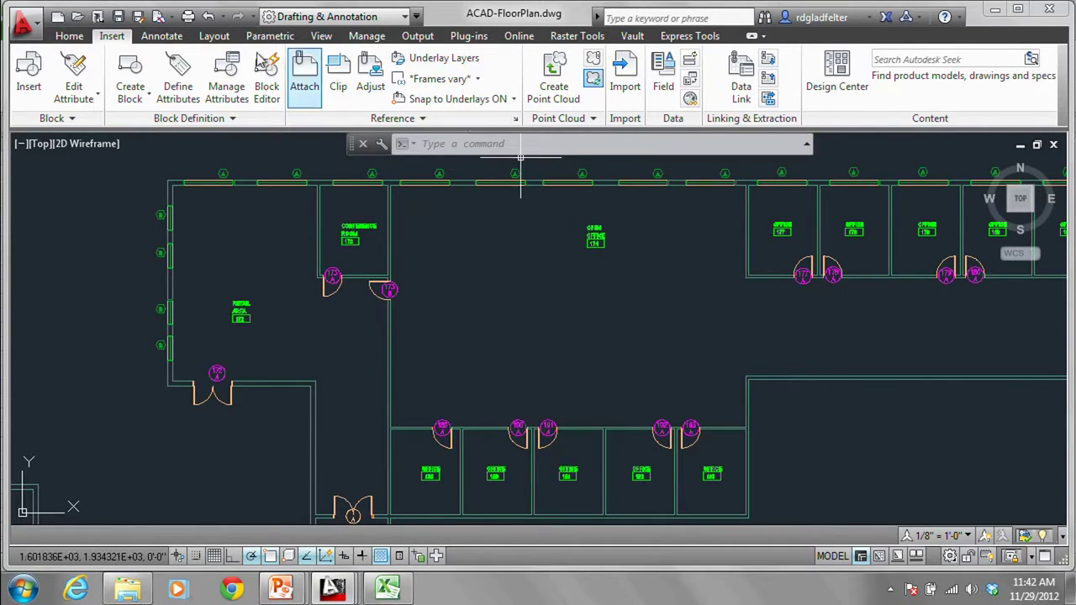
click(71, 36)
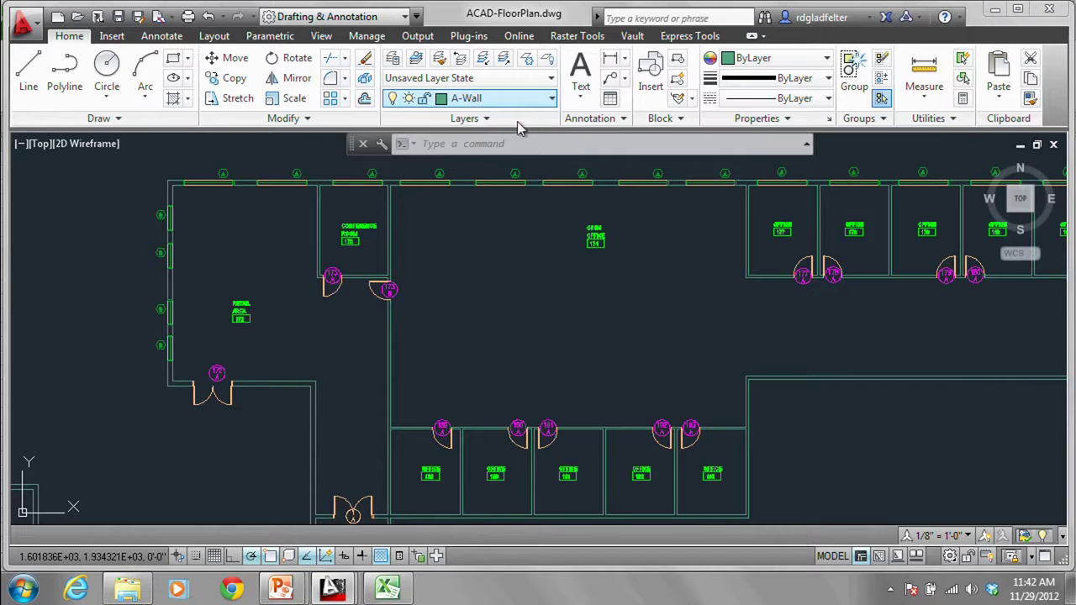
click(610, 99)
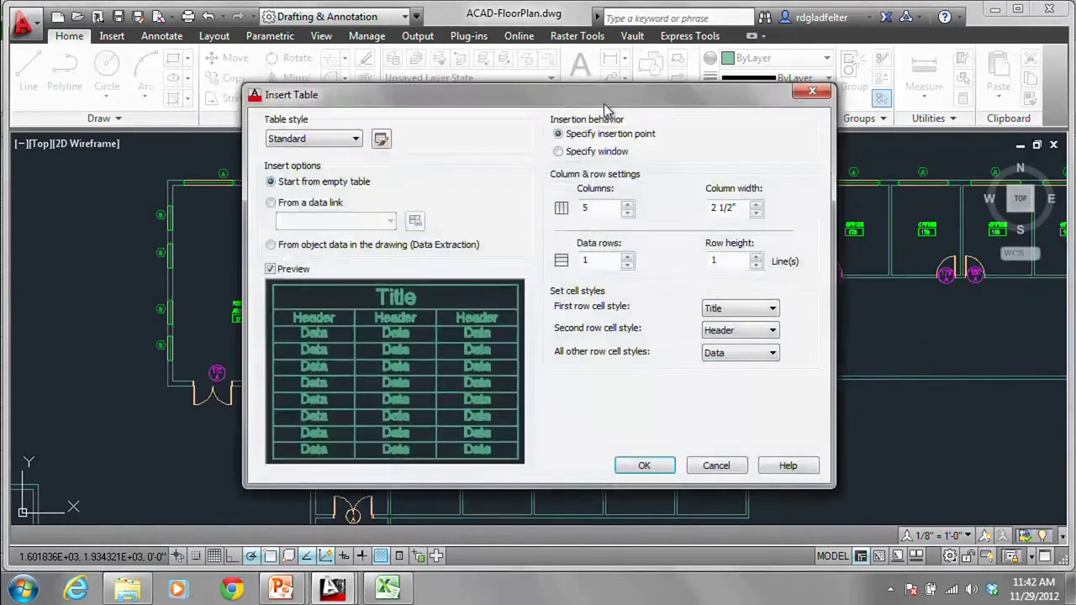
click(358, 244)
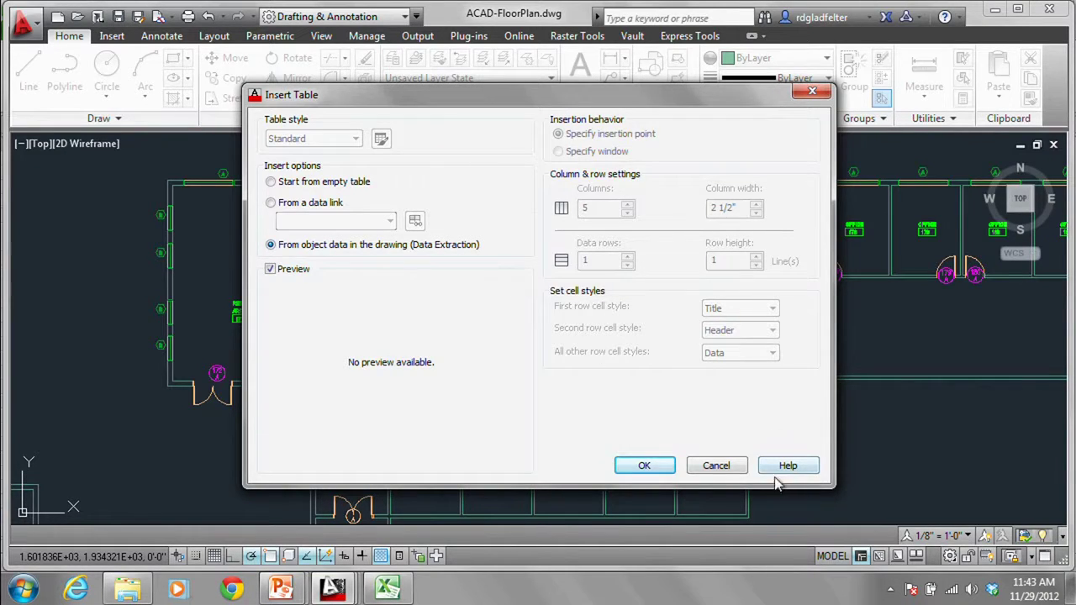
click(720, 467)
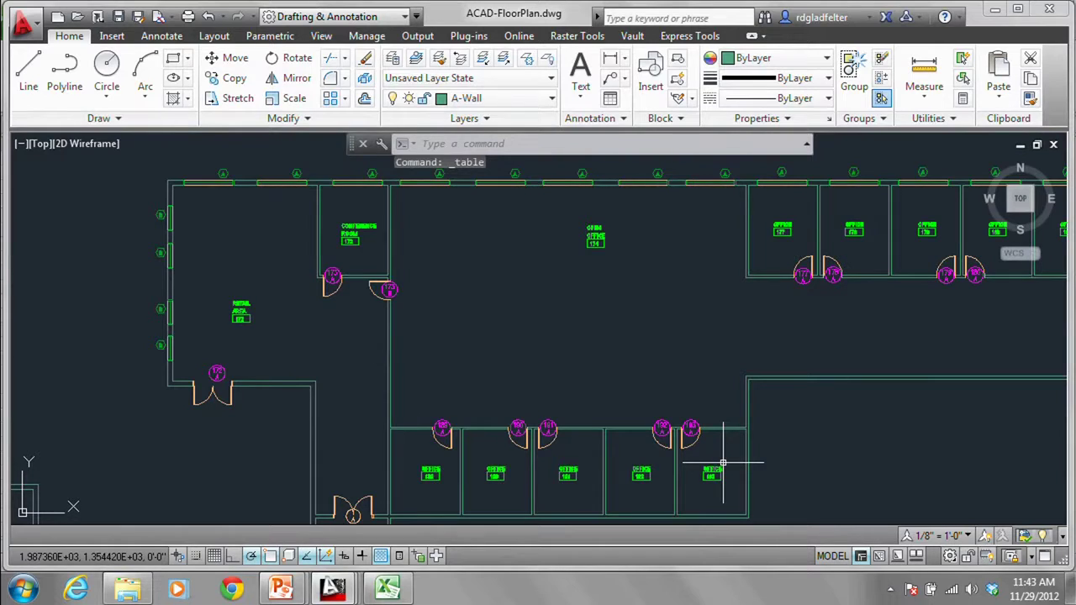
Step: Float the Insert tab's Linking & Extraction panel over the drawing and launch Extract Data
click(111, 37)
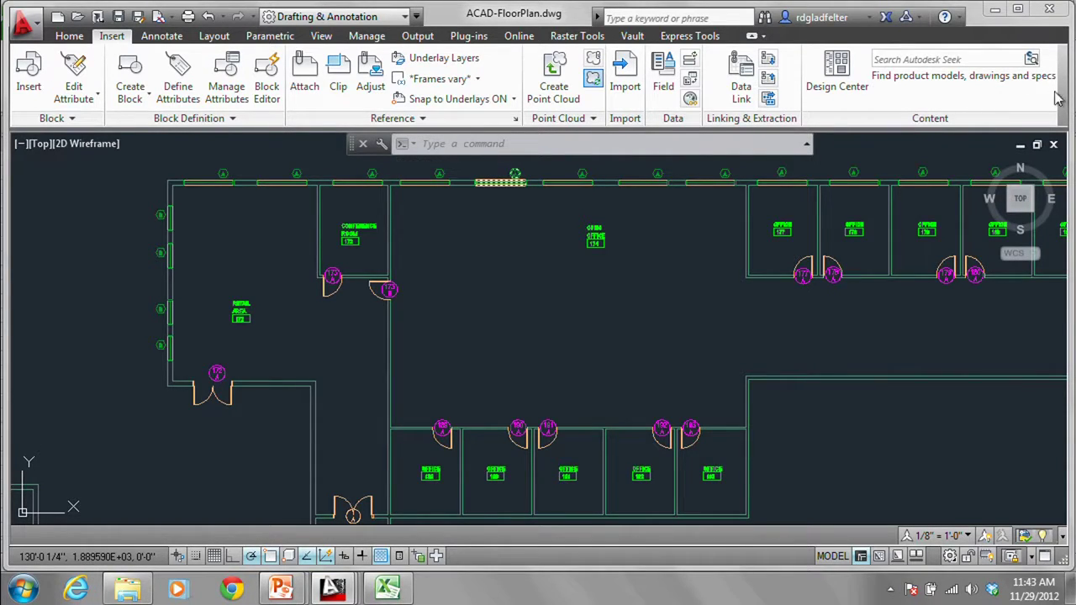
mouse_move(767, 122)
mouse_down()
mouse_move(740, 135)
mouse_move(661, 242)
mouse_move(587, 259)
mouse_move(567, 252)
mouse_up()
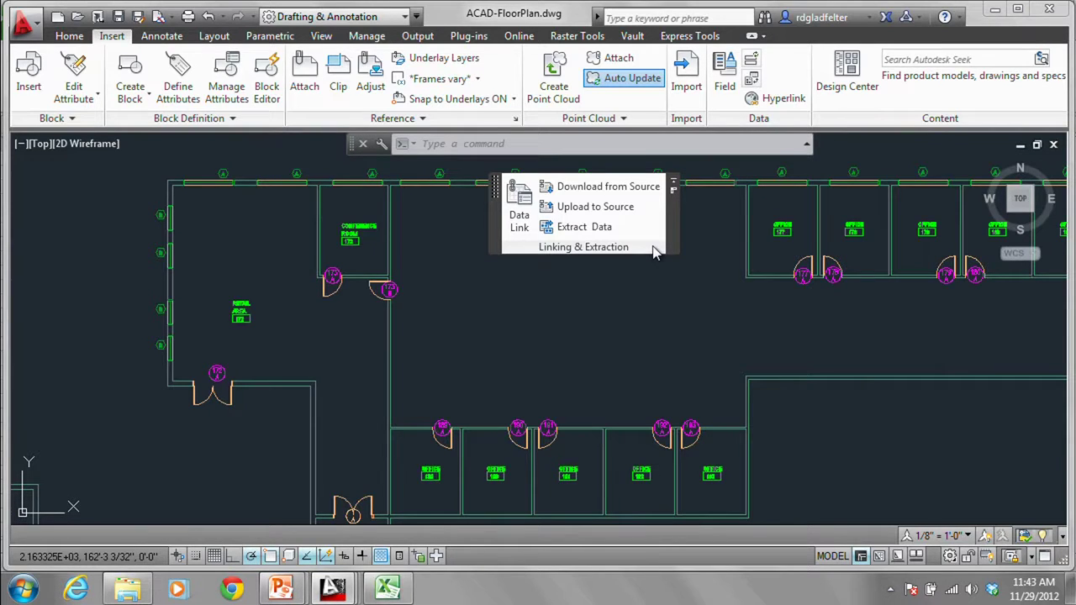
click(583, 232)
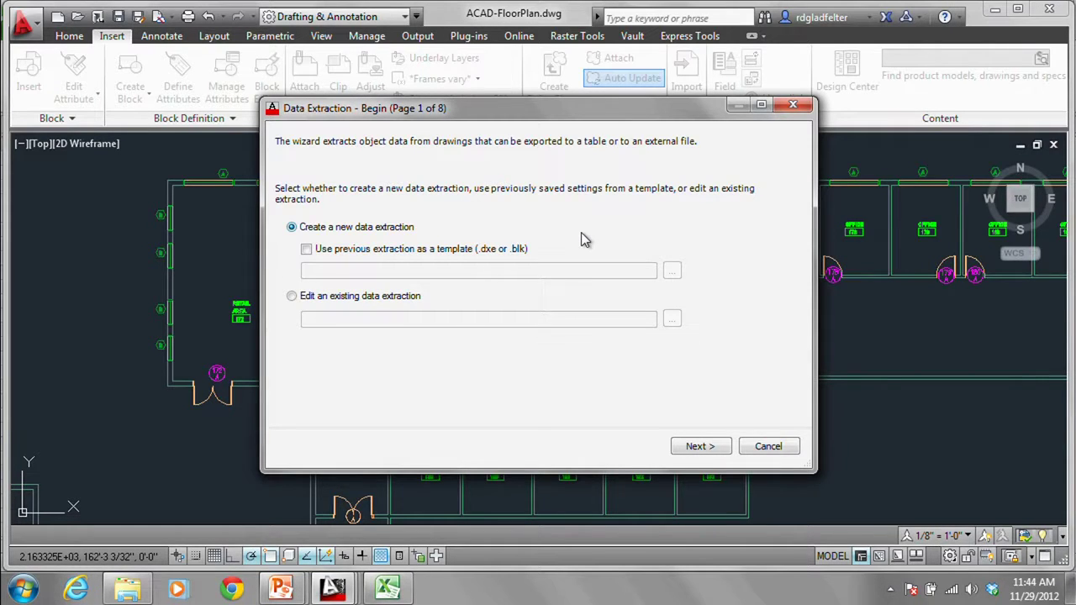
Step: Start a new data extraction and save it as 'doors' in the AU Data folder
click(713, 448)
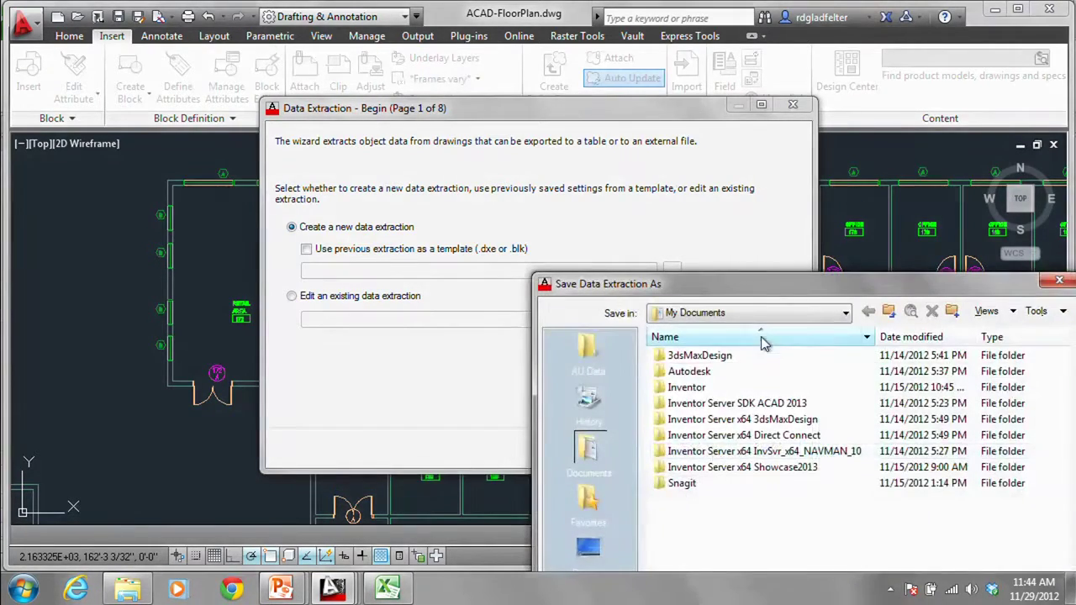
drag(751, 285, 450, 82)
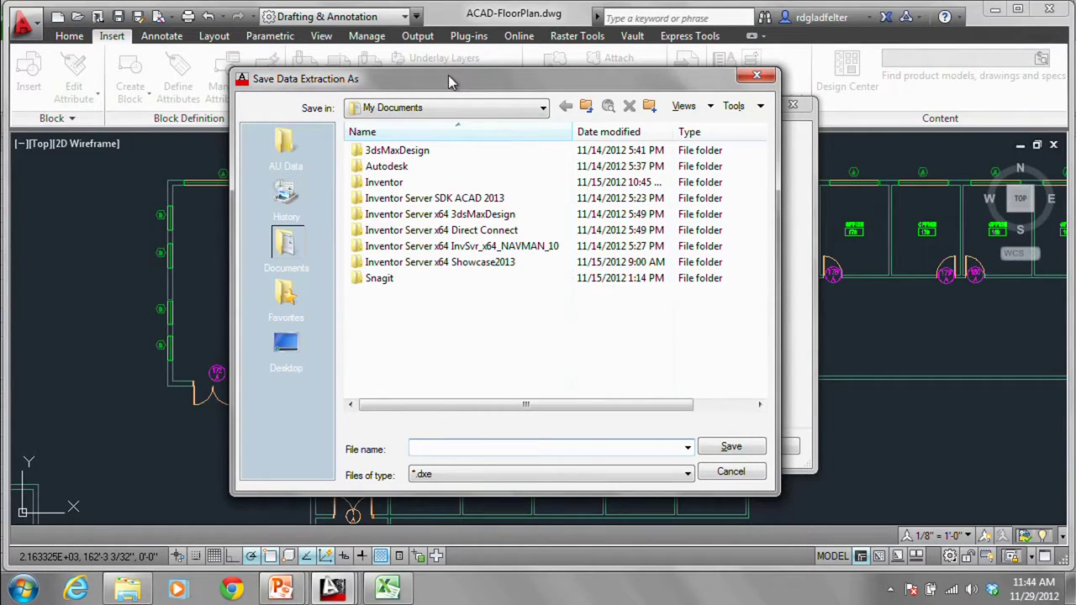
click(286, 144)
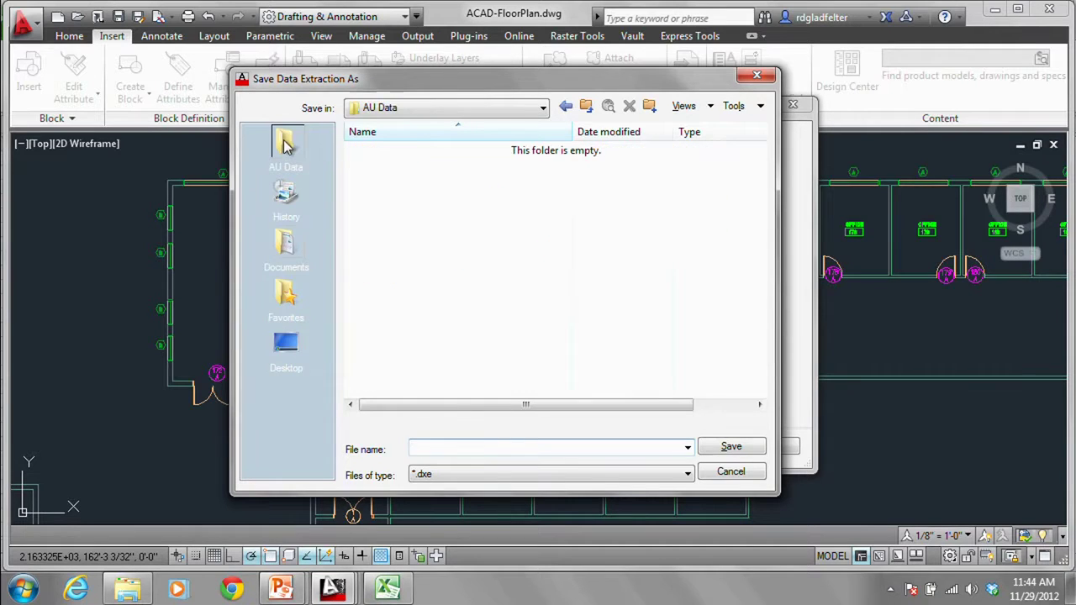
text(doors)
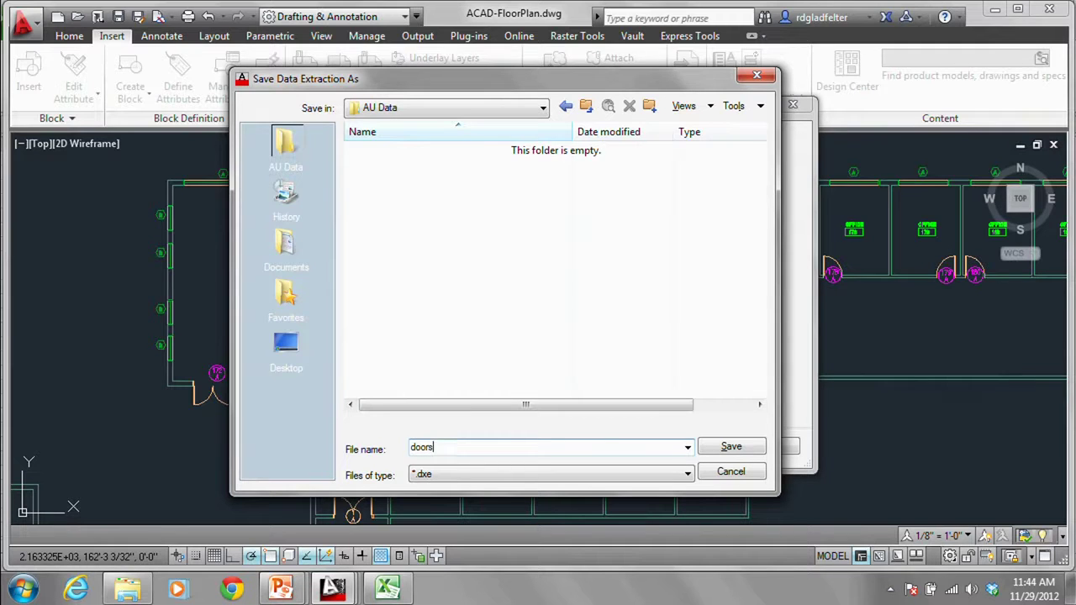
click(731, 447)
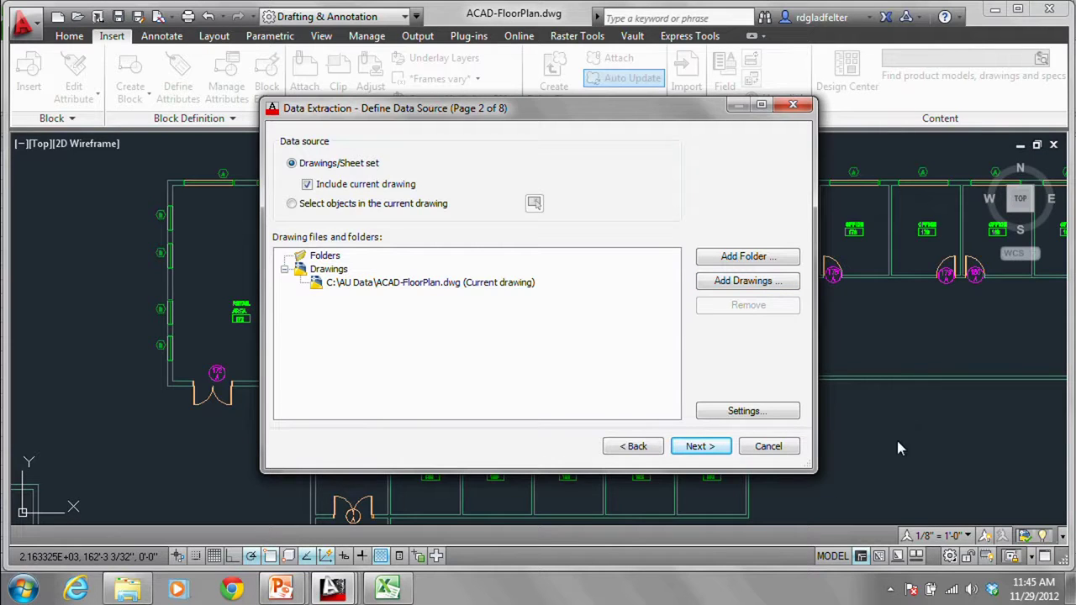
Step: Use the current floor plan drawing as the data source and move on to Select Objects
click(698, 447)
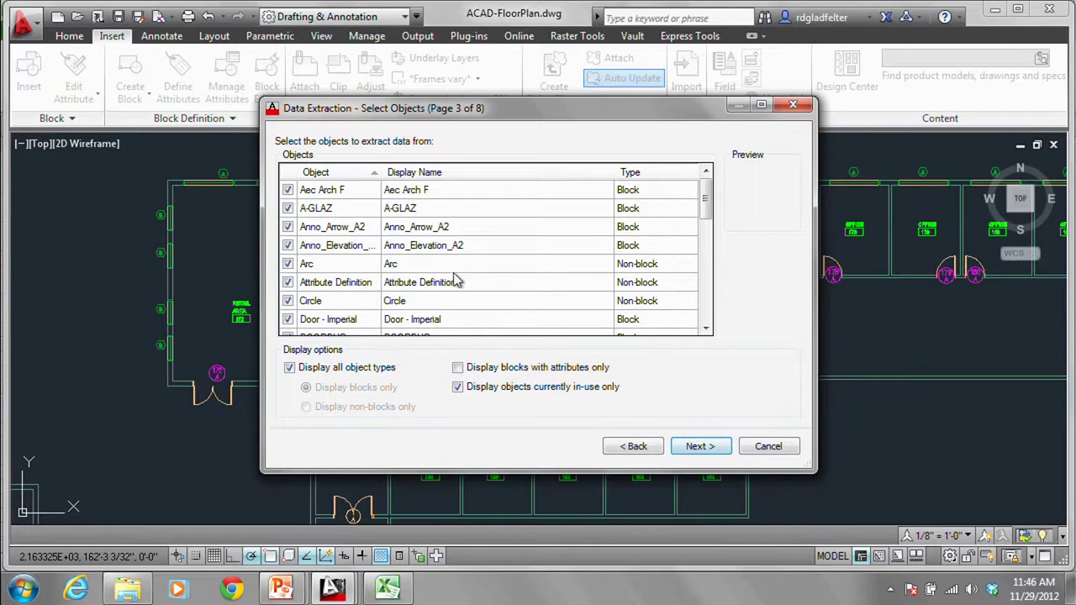
drag(710, 210, 697, 336)
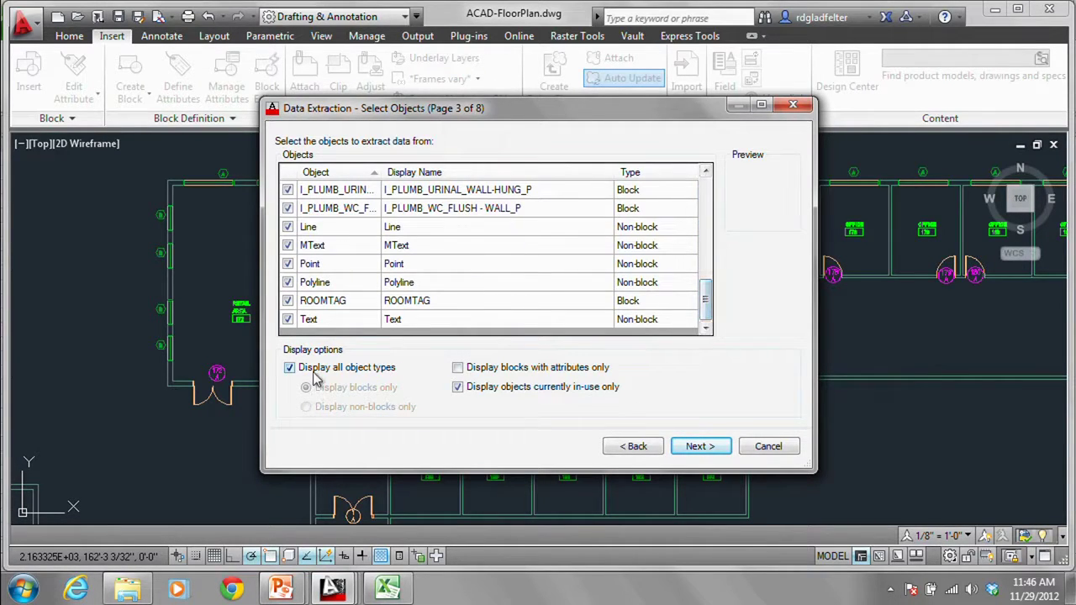
drag(706, 298, 732, 213)
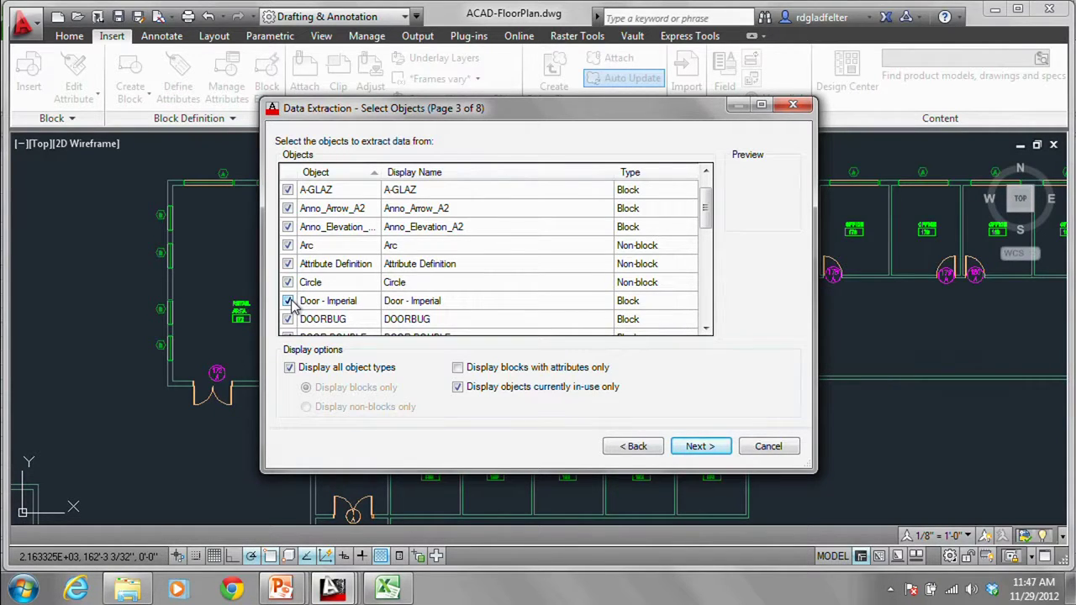
click(288, 191)
Step: Keep Anno_Arrow_A2 and A-GLAZ checked and uncheck only Door - Imperial in the objects list
click(288, 209)
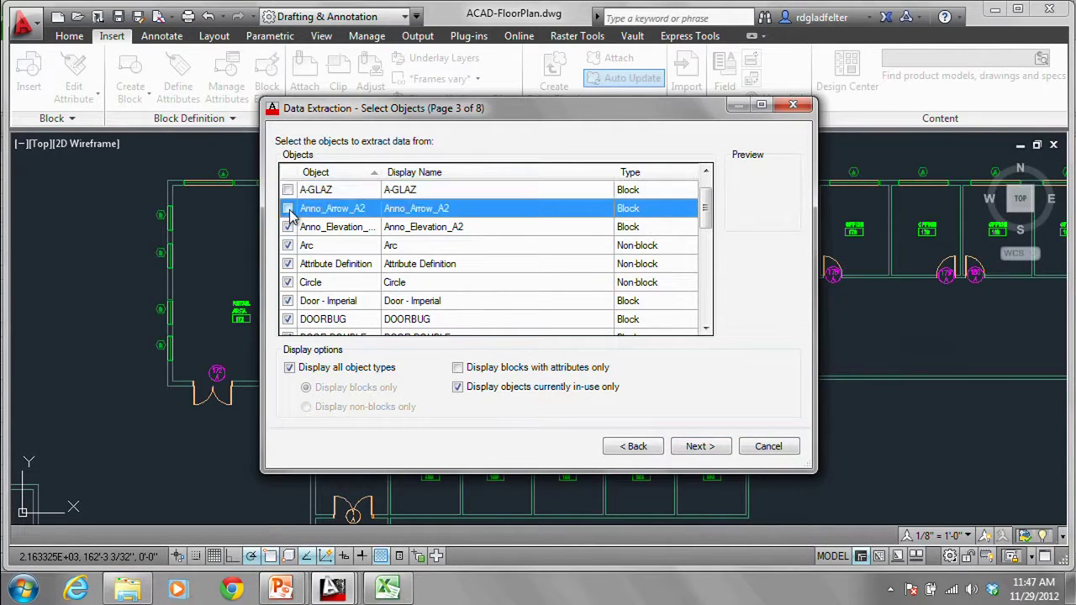
click(288, 208)
click(288, 190)
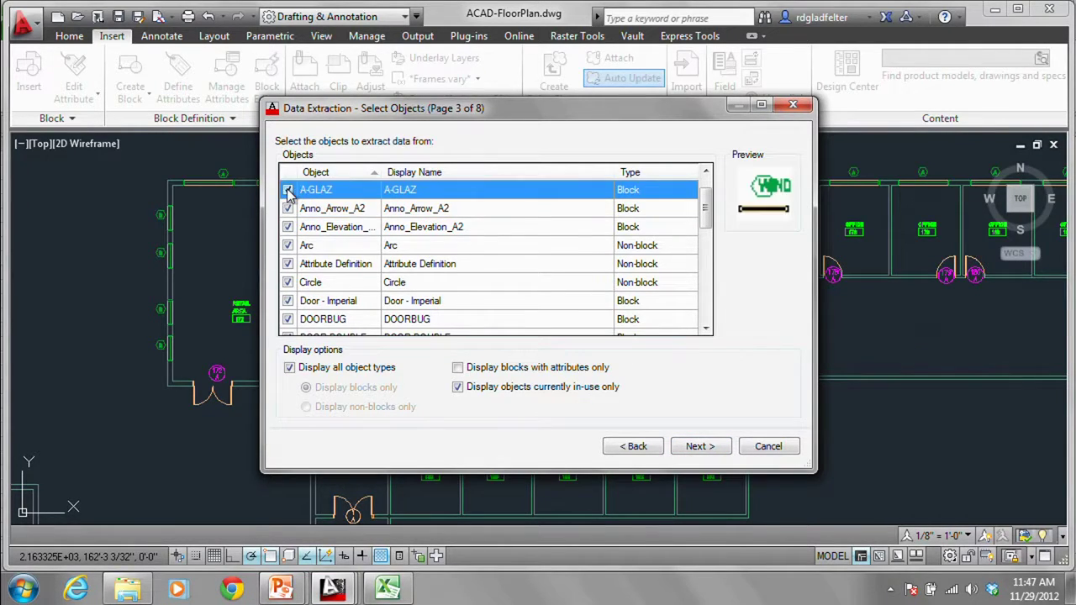
click(288, 301)
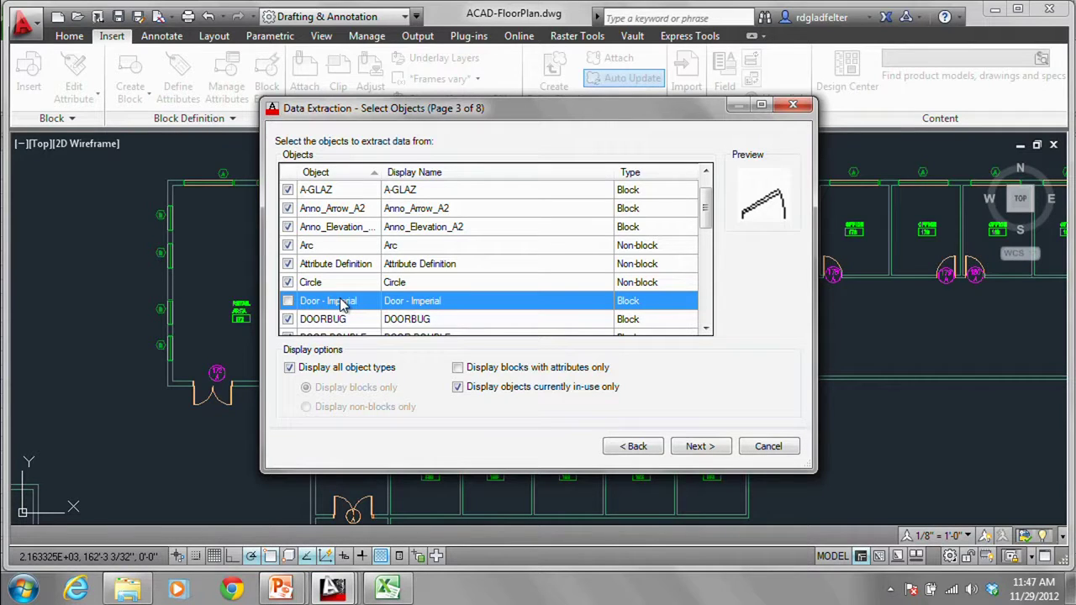
Step: Invert the object checks so only Door - Imperial is extracted, then continue to its properties
right_click(343, 306)
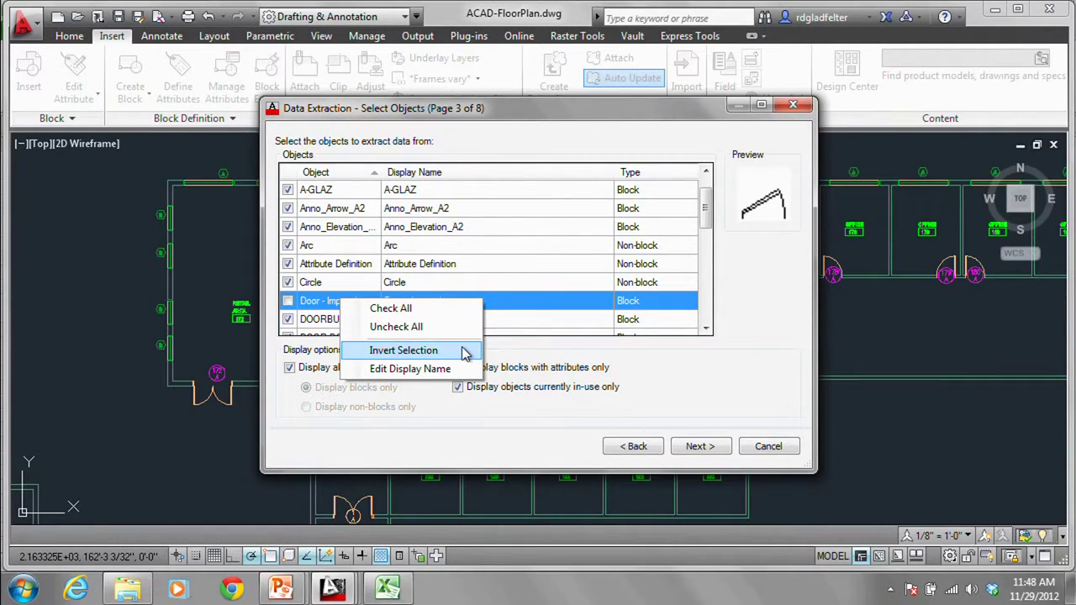
click(403, 350)
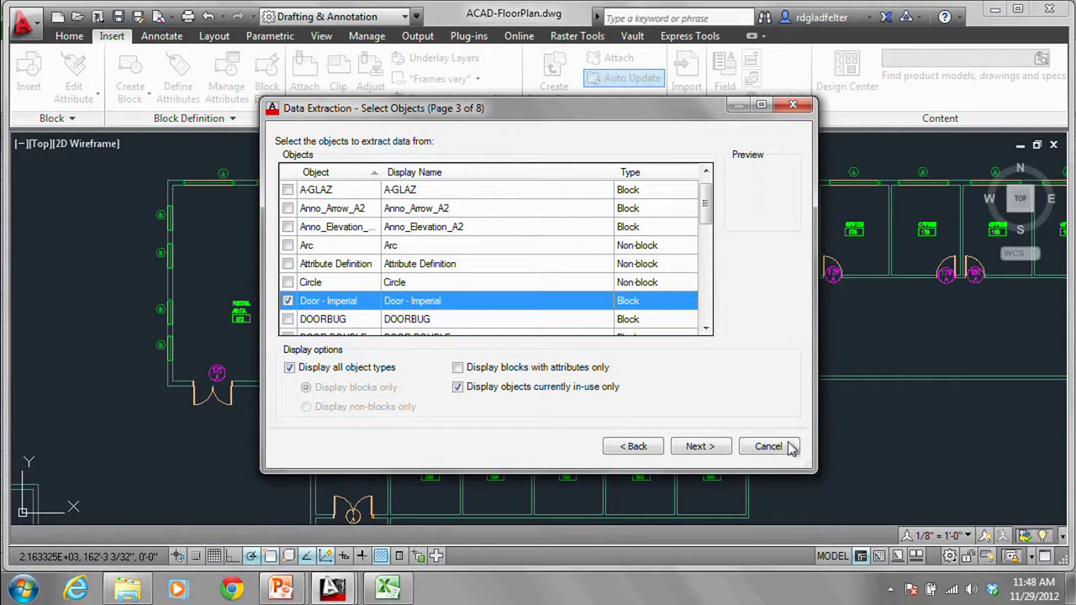
click(713, 450)
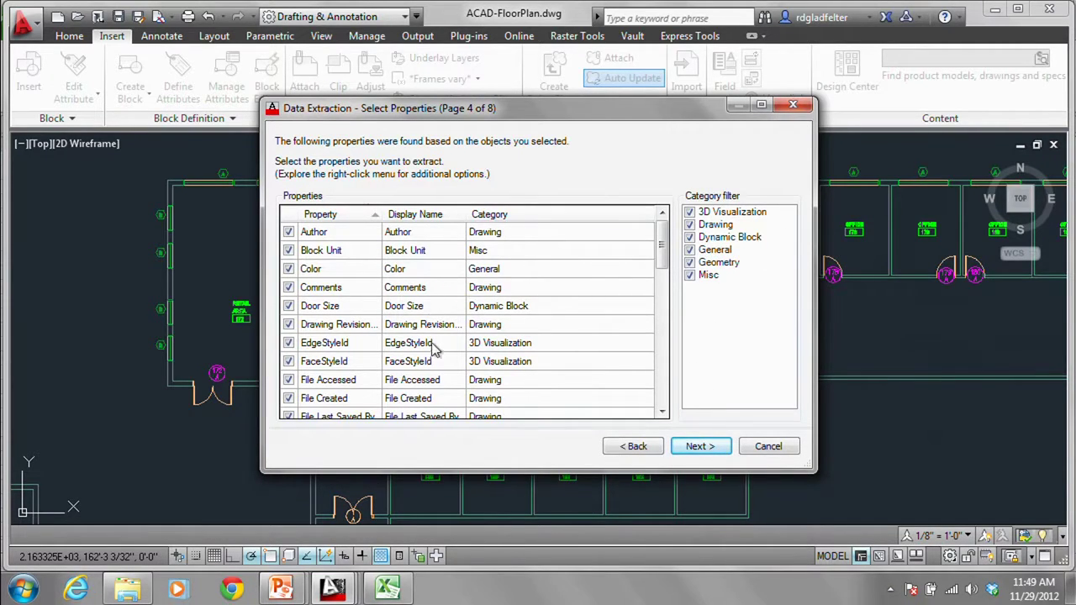
Step: Keep only Dynamic Block properties, excluding Opening Angle, and continue past the properties page
click(689, 238)
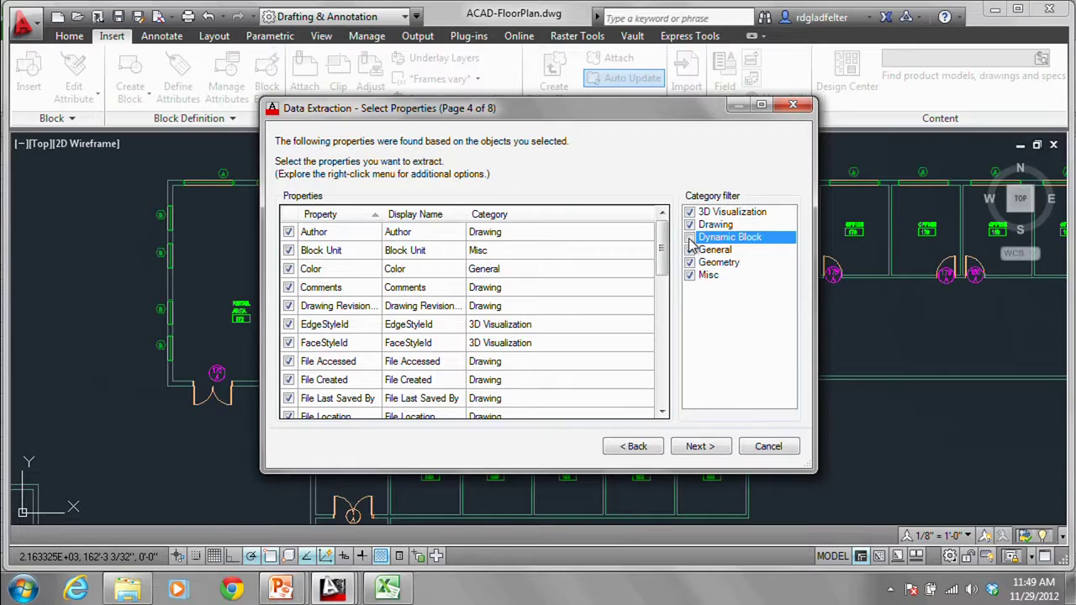
right_click(690, 244)
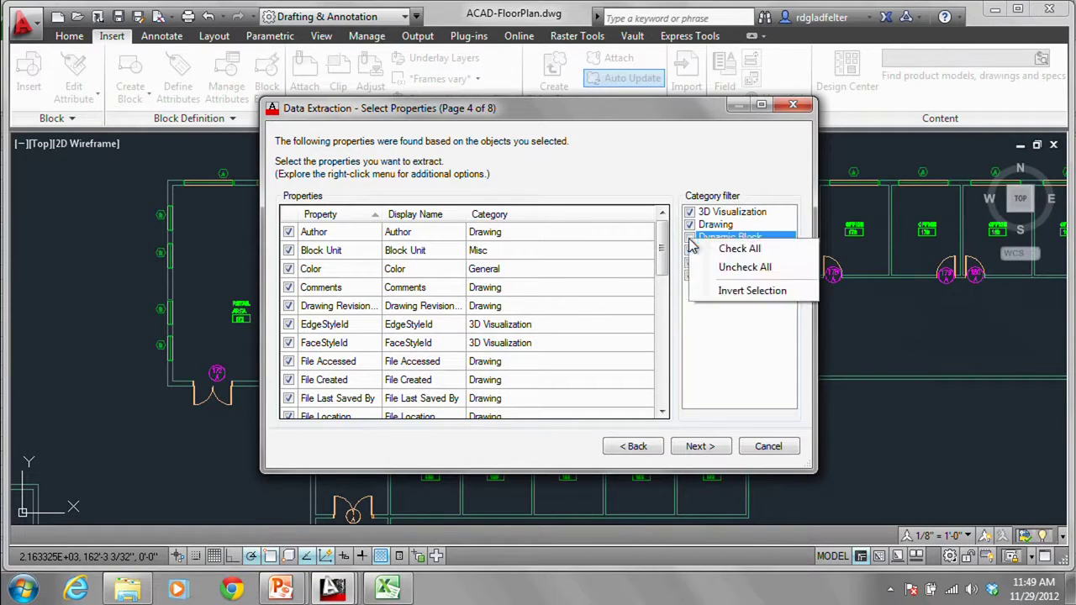
click(787, 297)
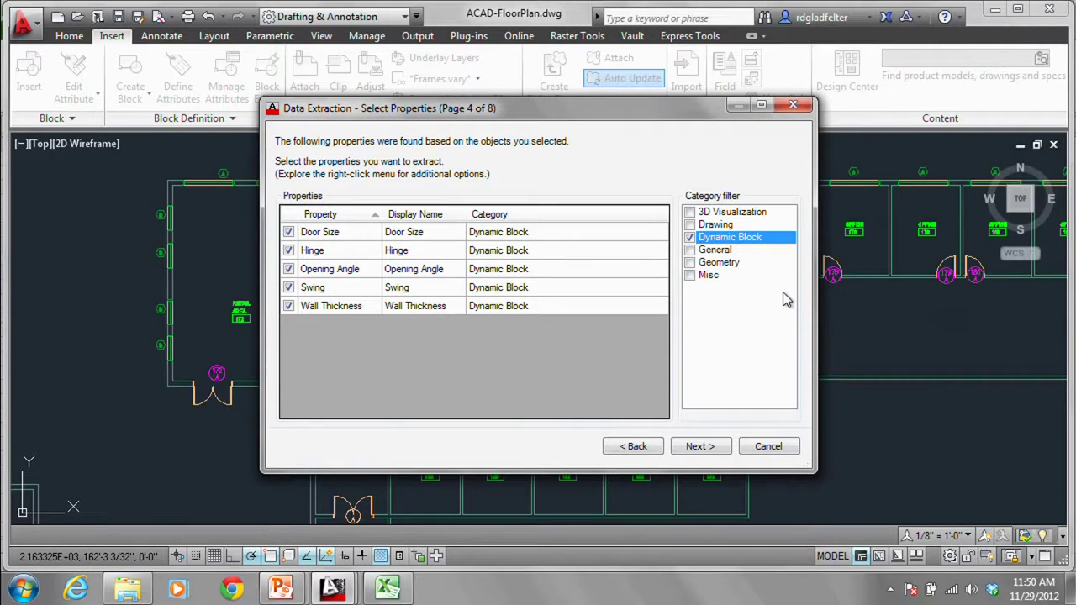
click(288, 270)
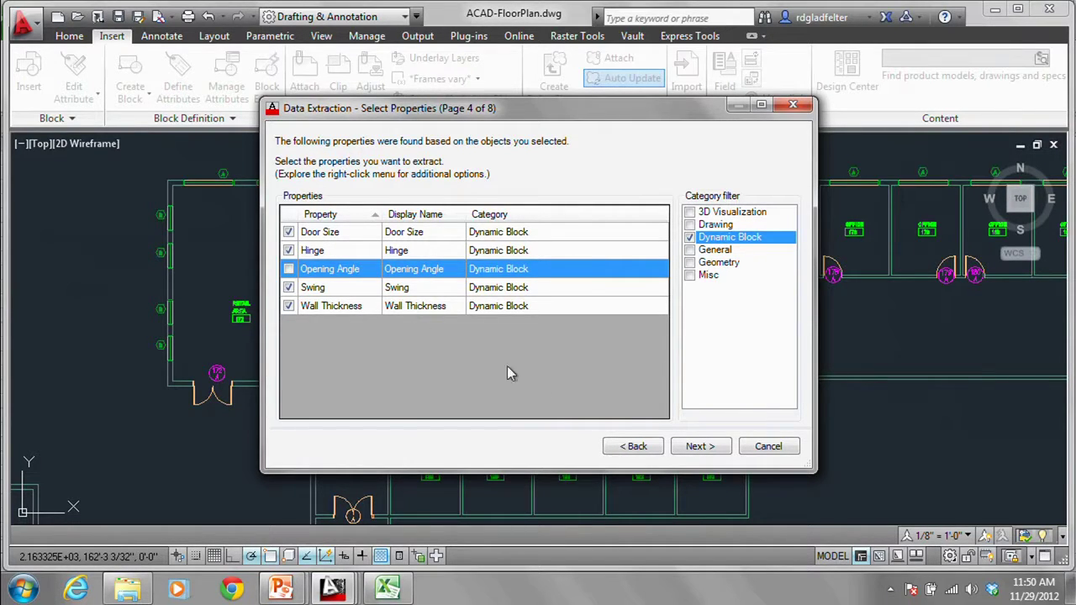
click(727, 448)
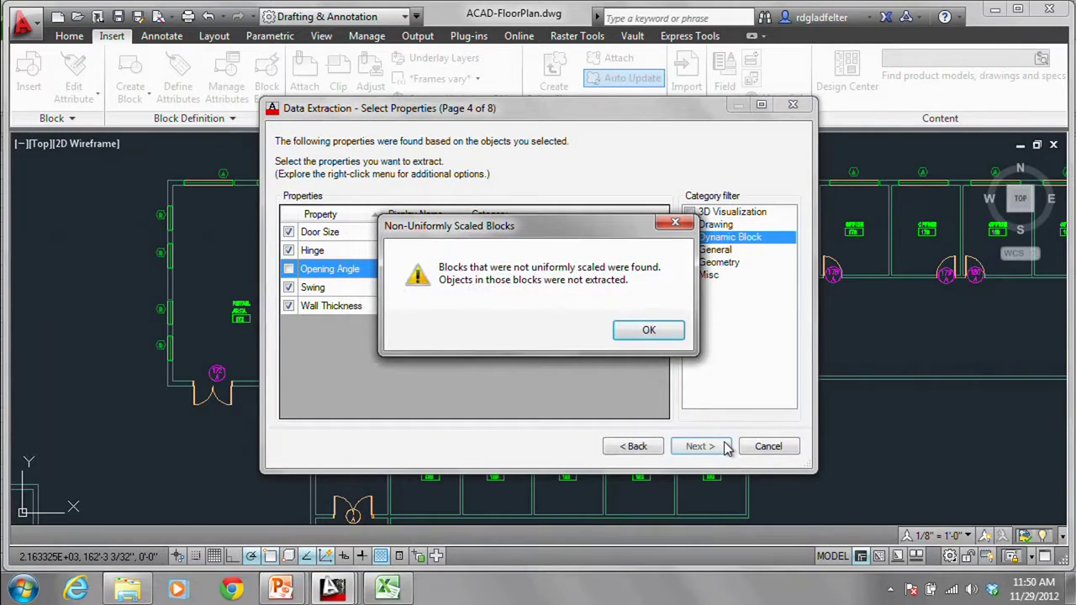
Step: Dismiss the scaled-blocks warning, sort door rows by Wall Thickness, and hide the Name column
click(664, 332)
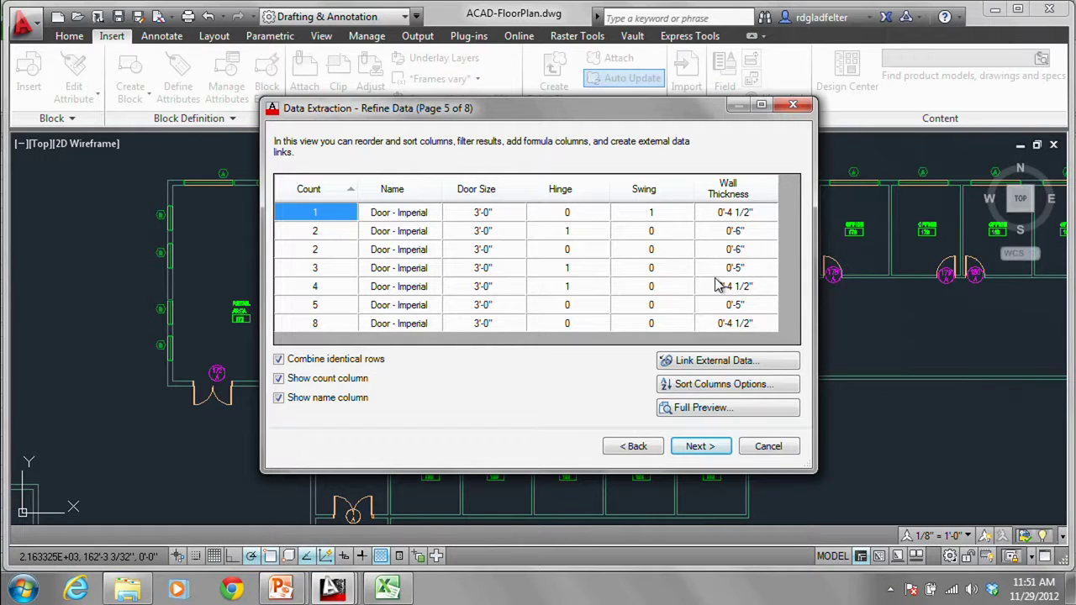
click(744, 194)
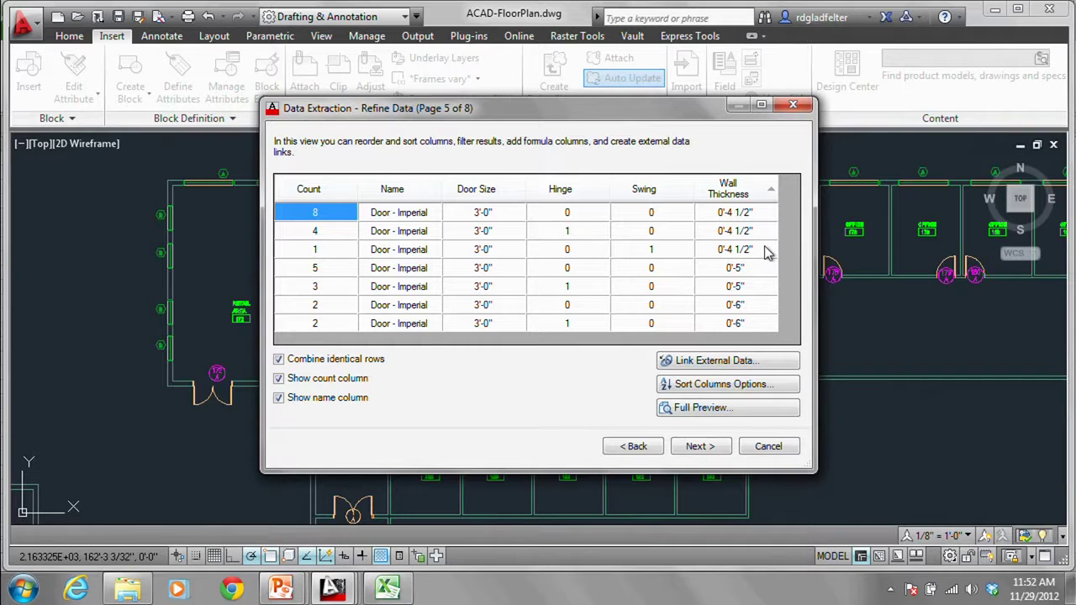
click(306, 400)
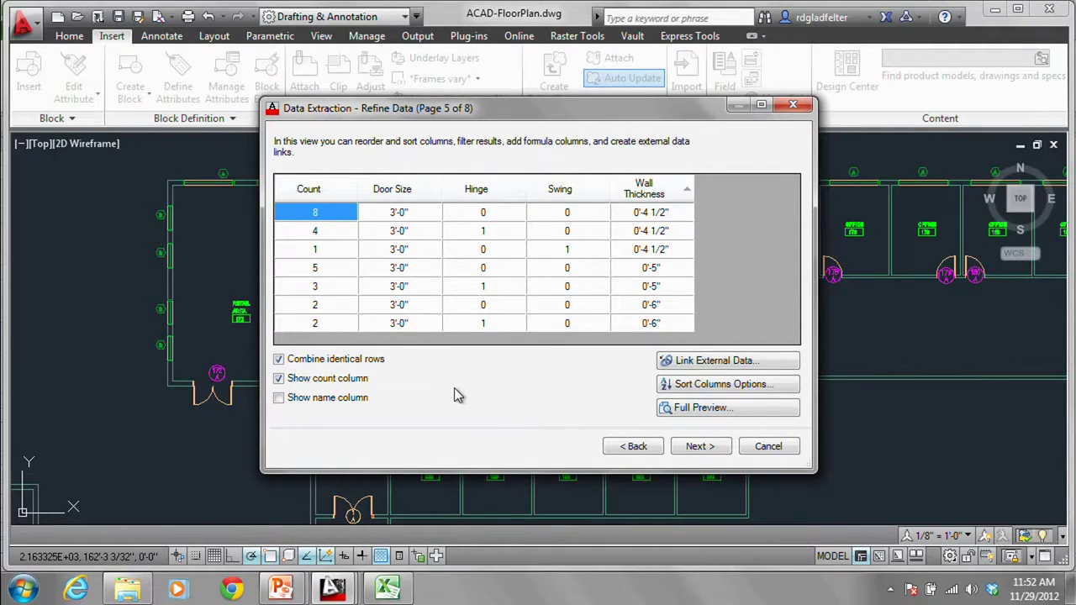
Step: Choose to insert the data extraction table into the drawing and continue to Table Style
click(719, 451)
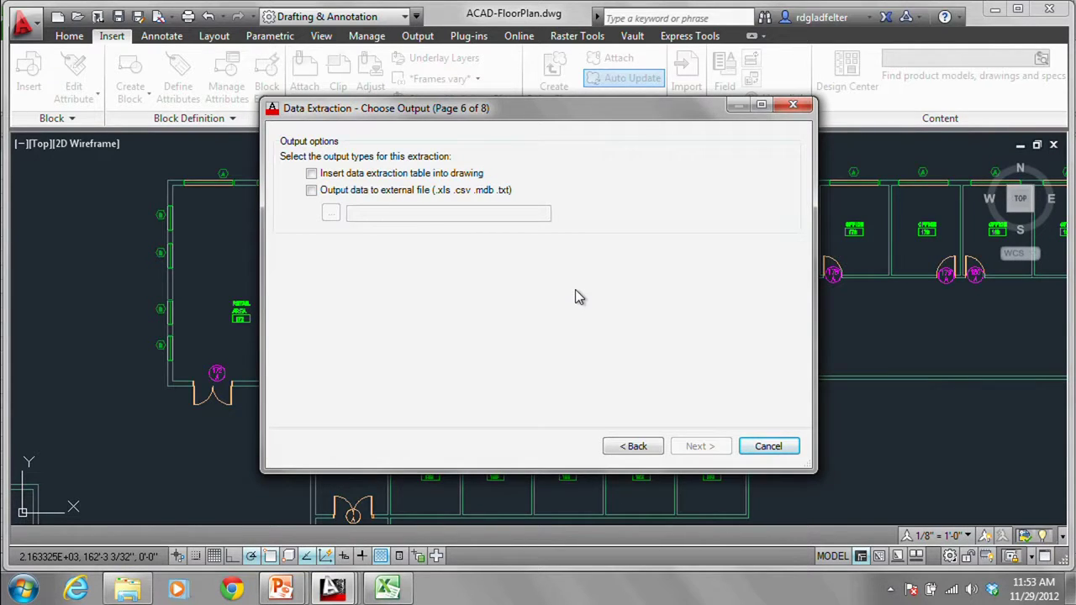
click(363, 175)
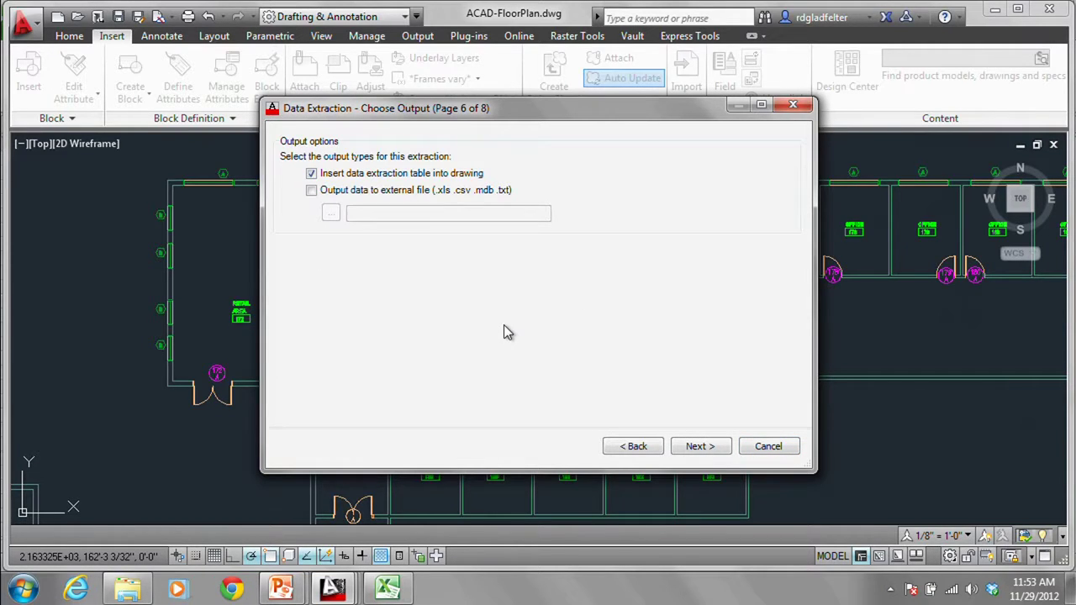
click(698, 447)
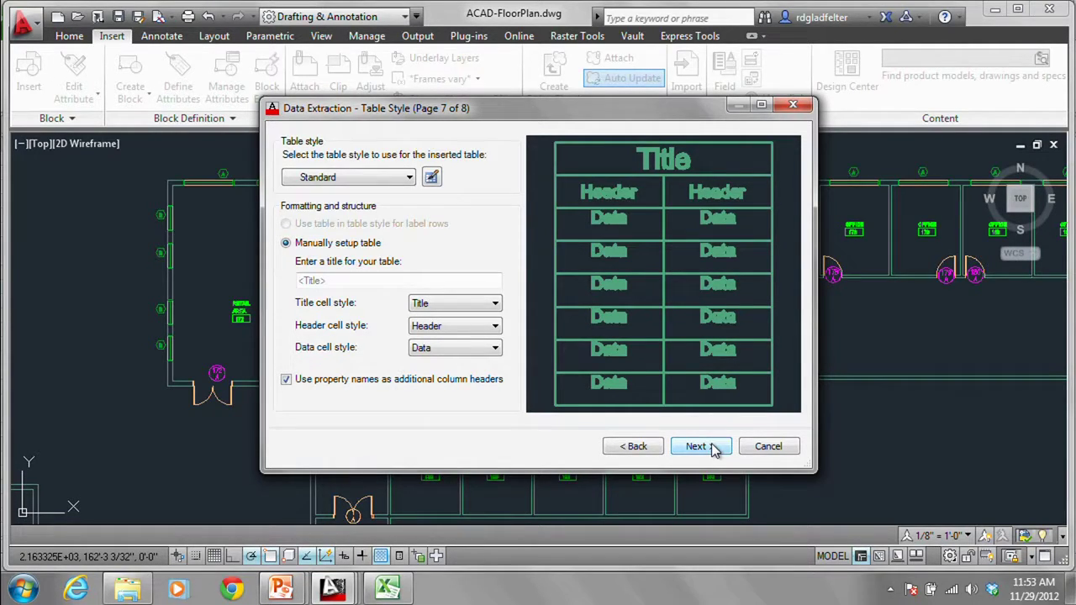
Step: Title the extraction table 'Door Schedule' and finish the Data Extraction wizard
click(376, 279)
text(Do)
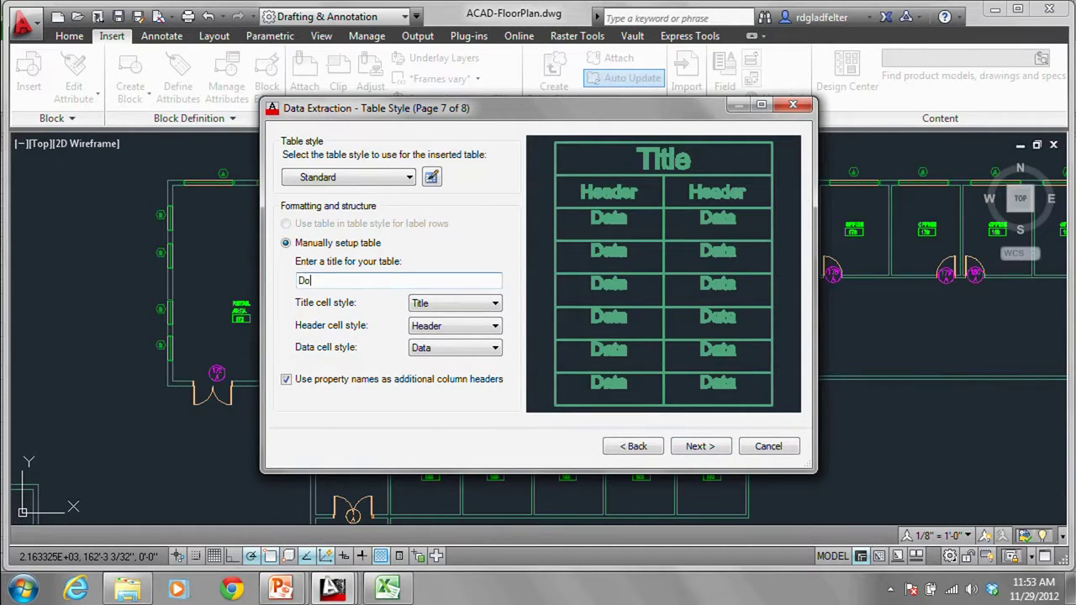
text(or Sc)
text(dule)
click(716, 448)
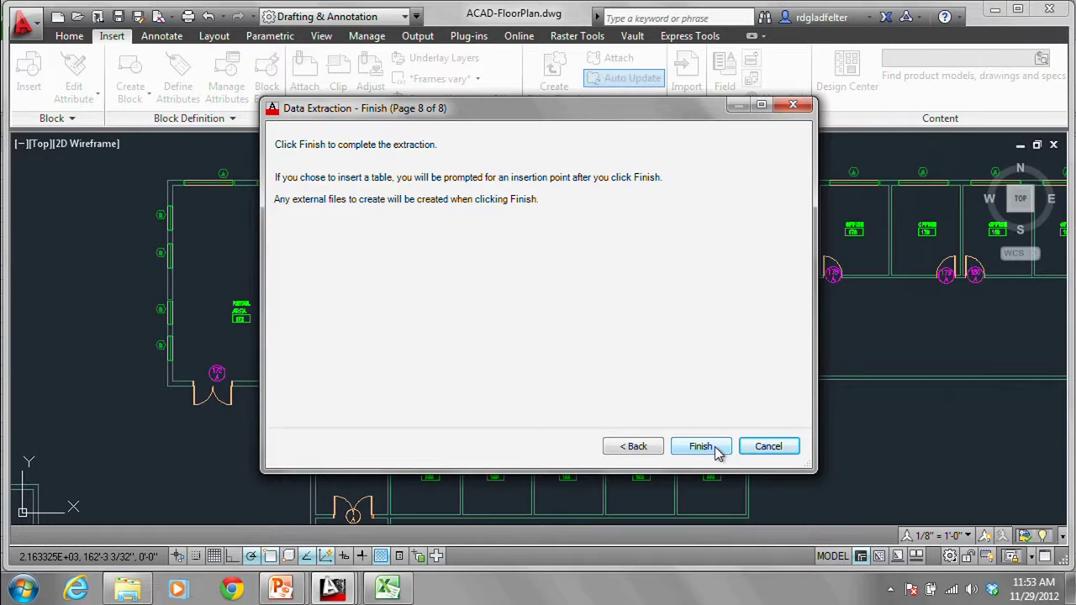
click(717, 450)
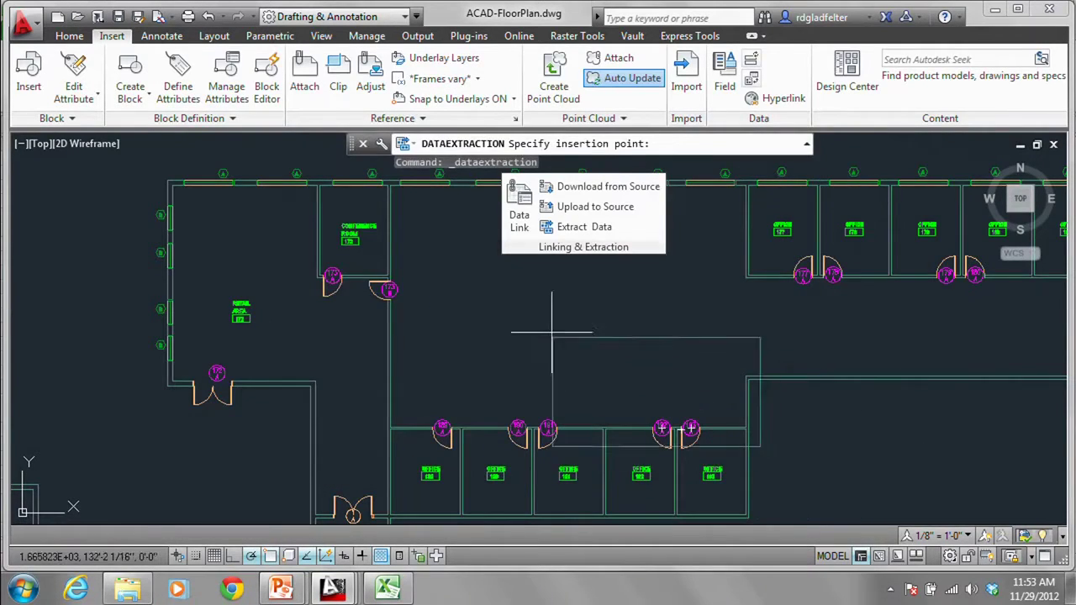
Step: Place the Door Schedule table to the left of the floor plan
scroll(336, 253, down, 5)
middle_drag(276, 236, 338, 257)
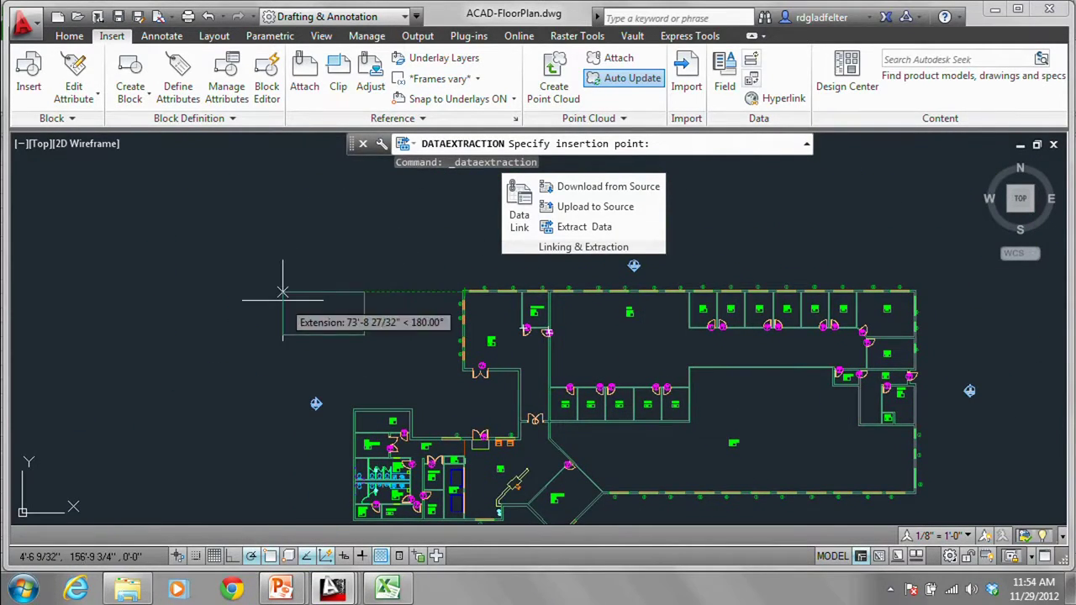
click(283, 292)
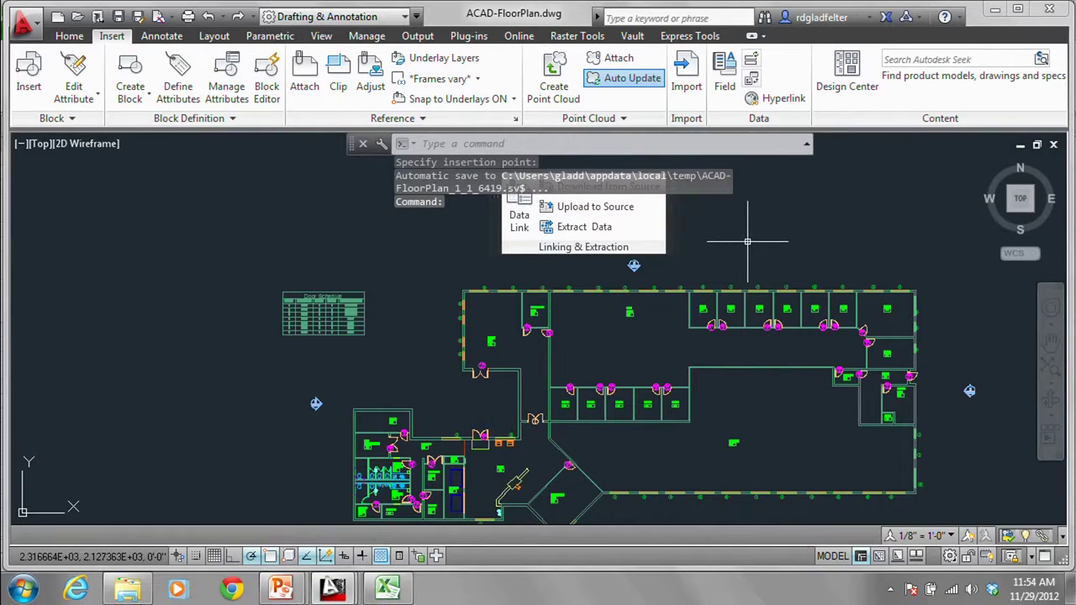
scroll(324, 307, up, 5)
middle_drag(353, 303, 289, 293)
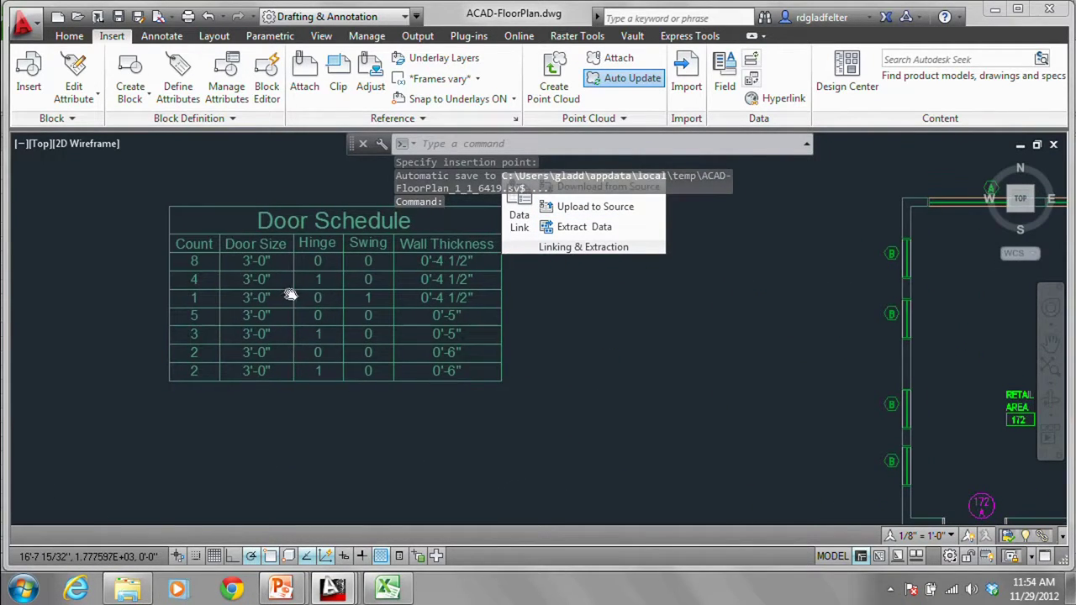
Step: Return the floating Linking & Extraction panel to the ribbon and zoom out to the full building
mouse_move(667, 217)
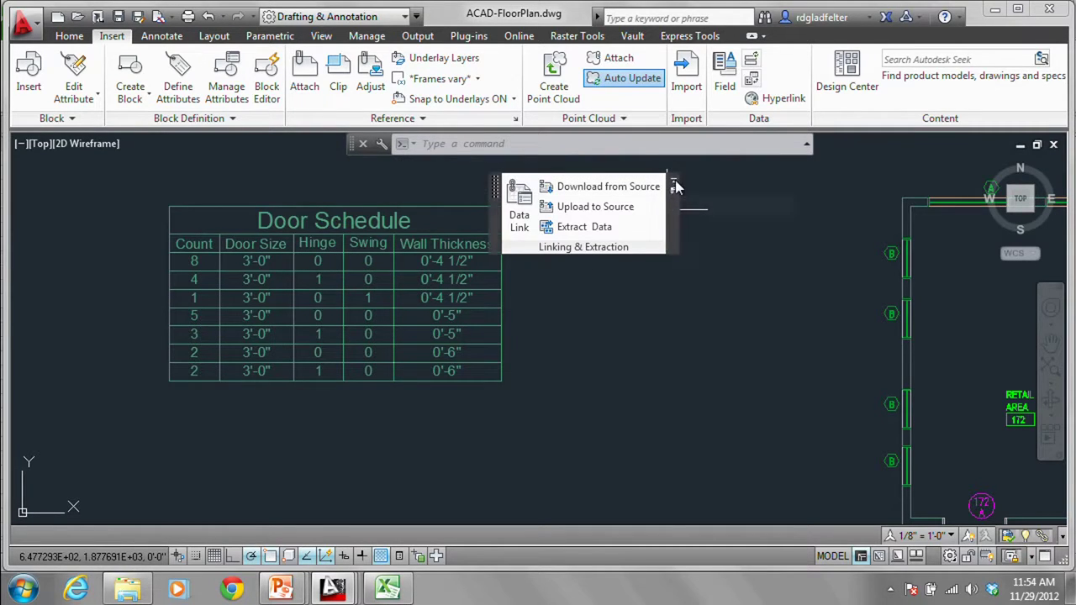
click(675, 180)
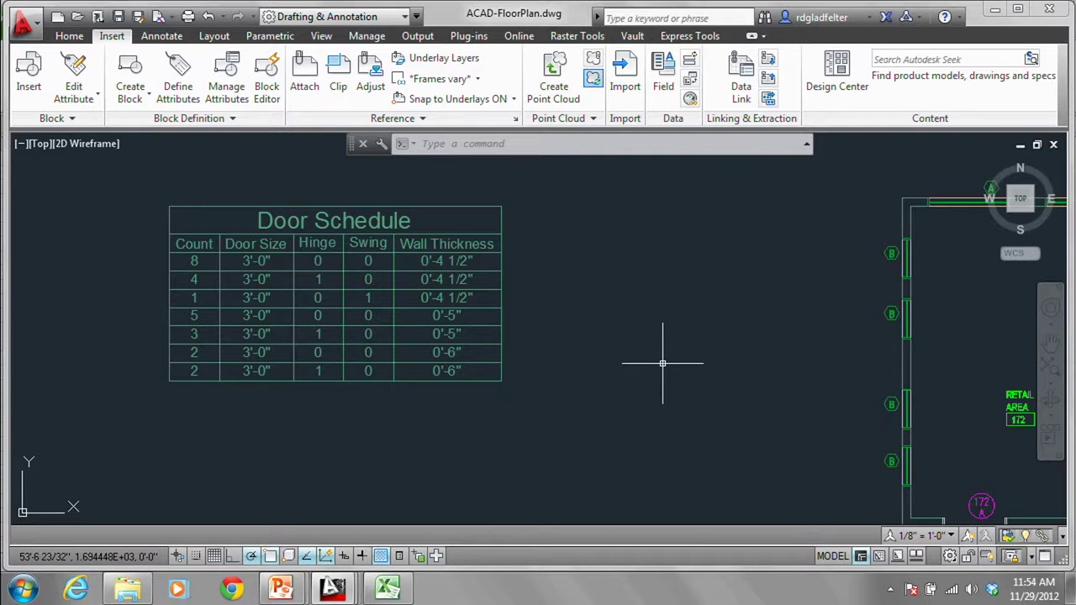
scroll(639, 357, down, 5)
middle_drag(629, 360, 476, 275)
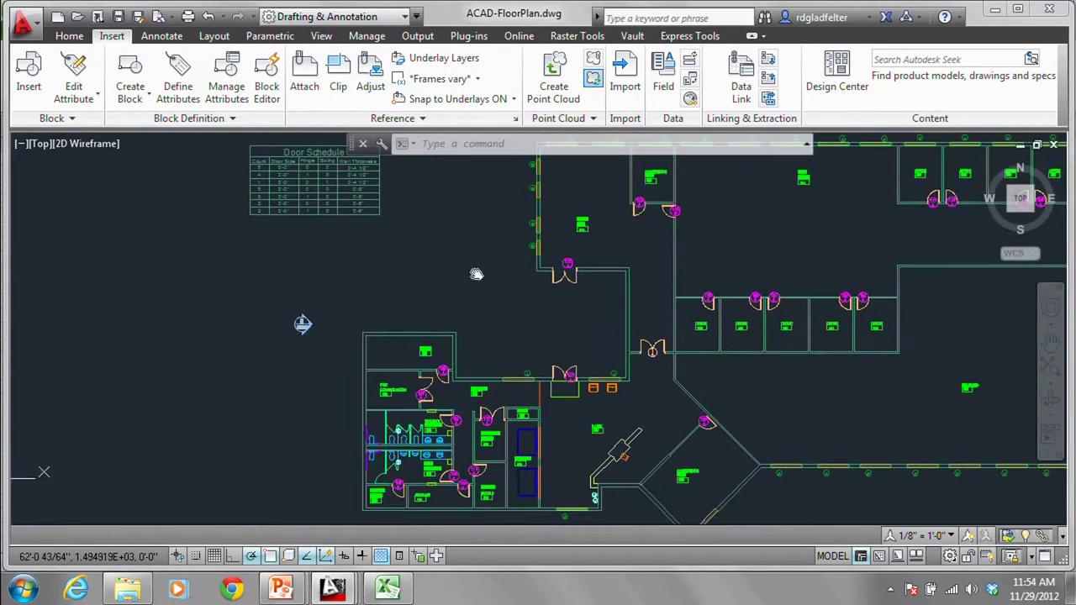
Step: Start copying a door with the cp command, selecting one door
text(cp)
key(Return)
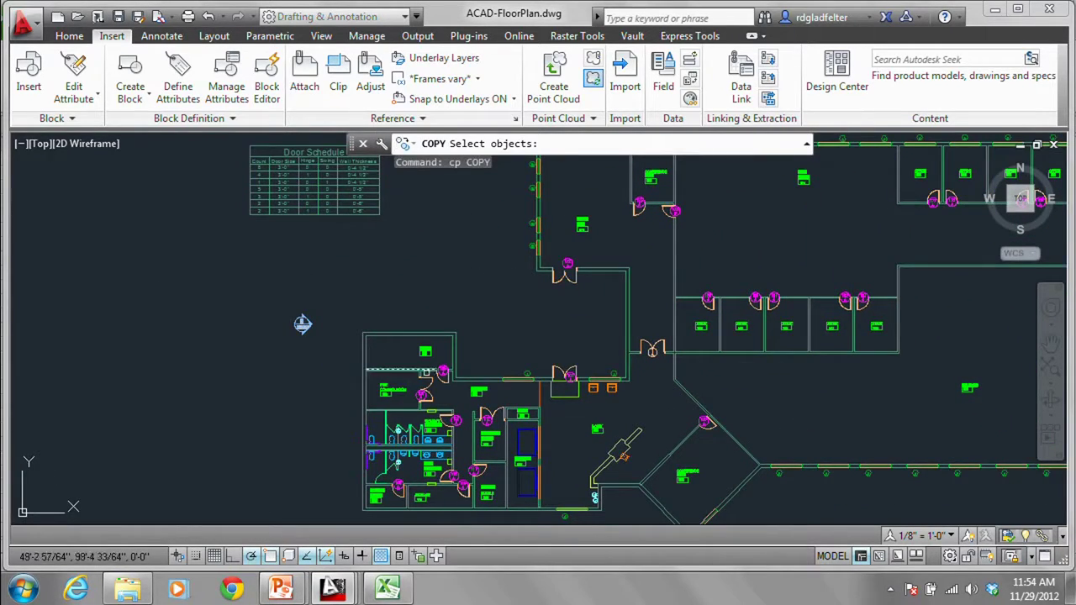
click(443, 373)
key(Return)
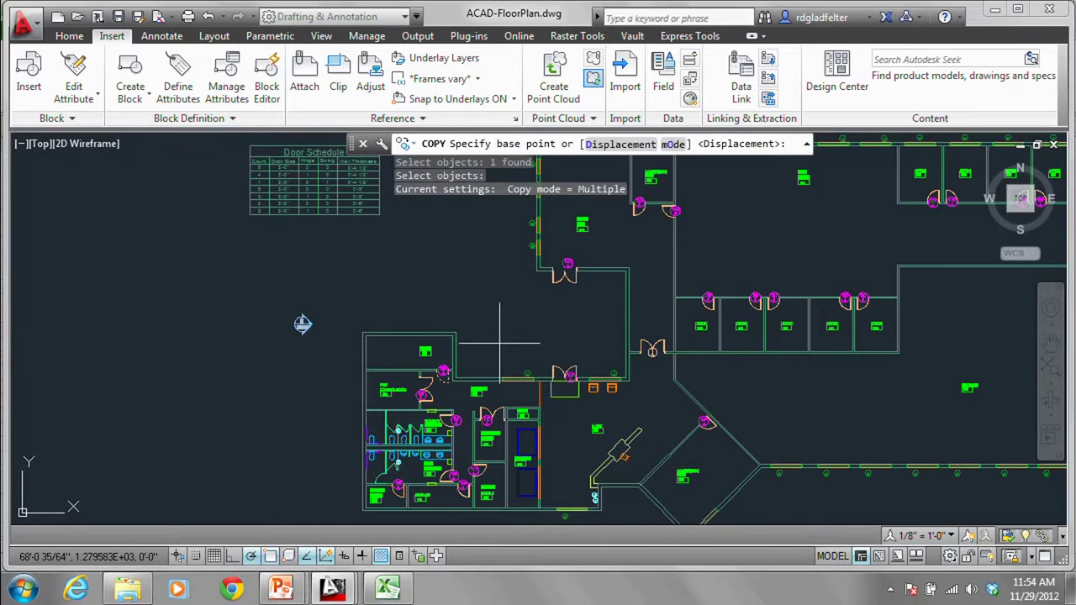
Step: Place one more copy of the door up and to the left, then end the copy
click(451, 388)
click(412, 261)
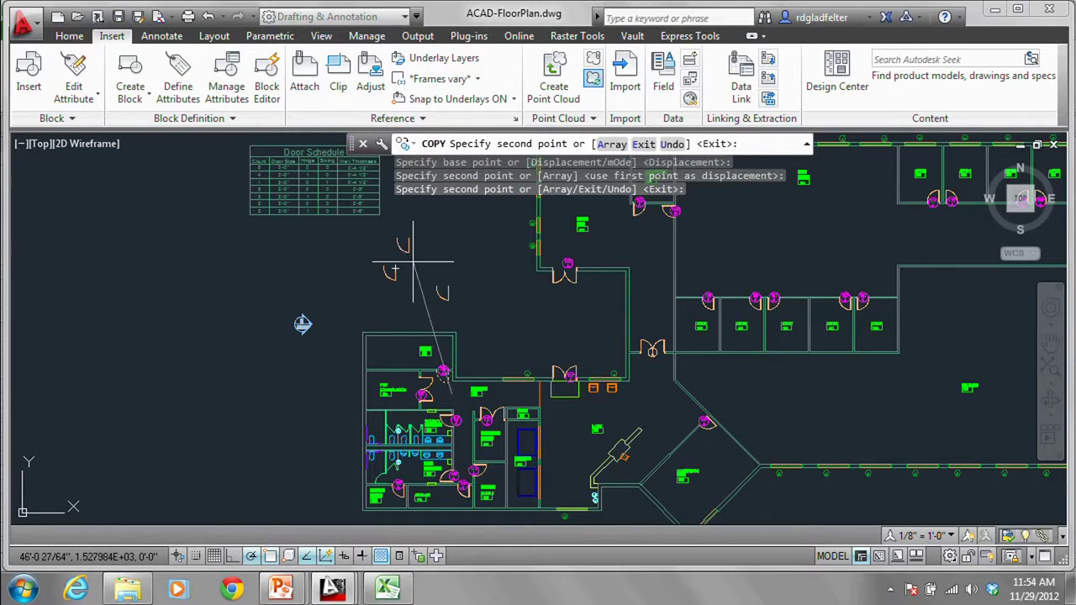
key(Escape)
Step: Refresh the Door Schedule table from its linked Excel data with Download from Source
scroll(277, 173, up, 2)
scroll(276, 174, up, 3)
click(280, 332)
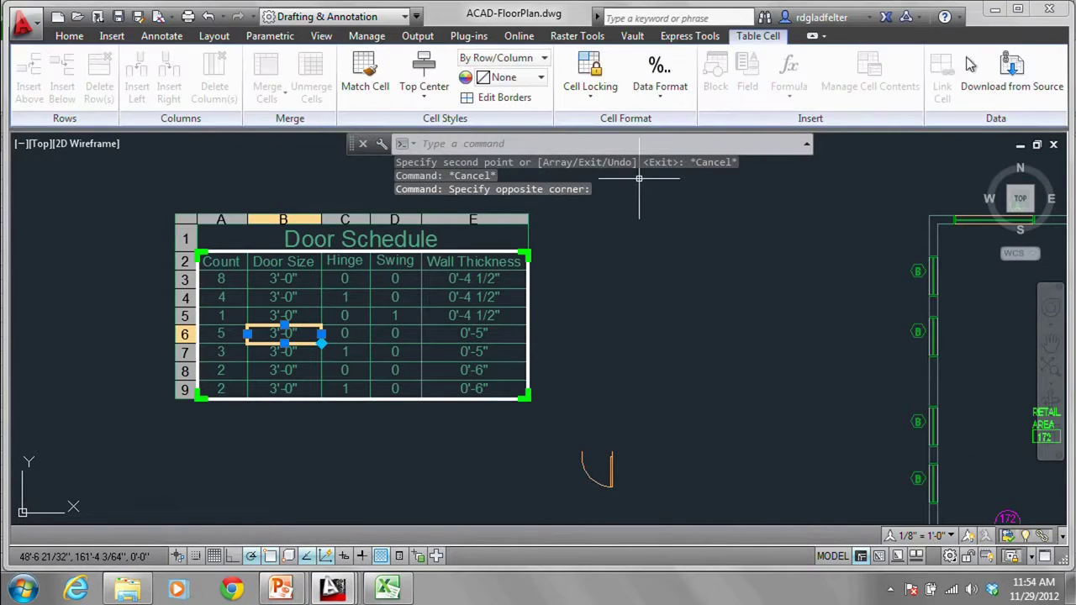
click(975, 72)
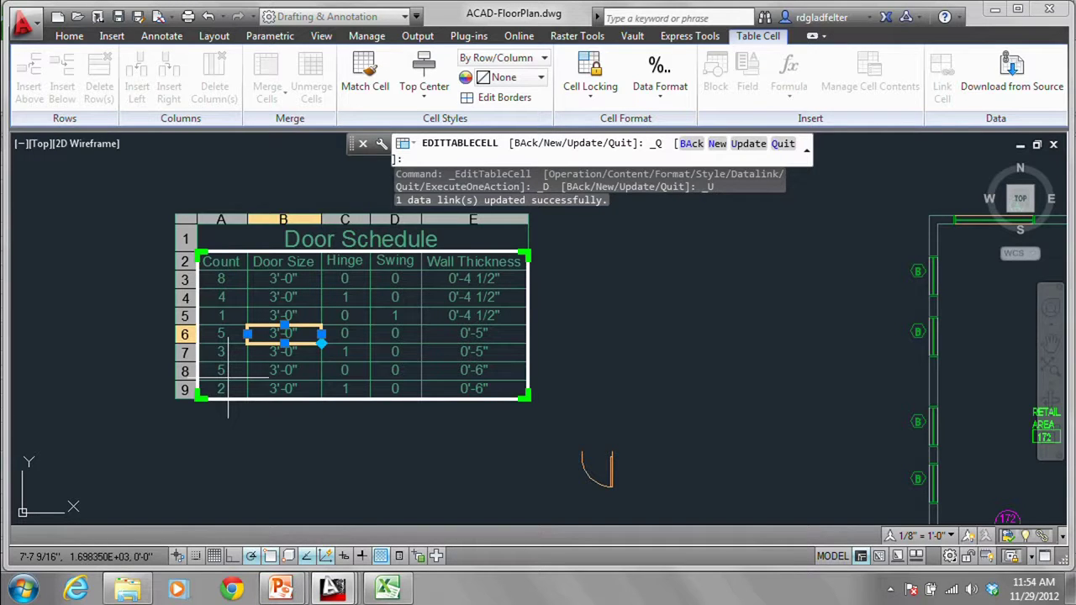
key(Escape)
key(Escape)
key(Escape)
Step: Copy the door four more times near the floor plan using CP
text(cp)
key(Return)
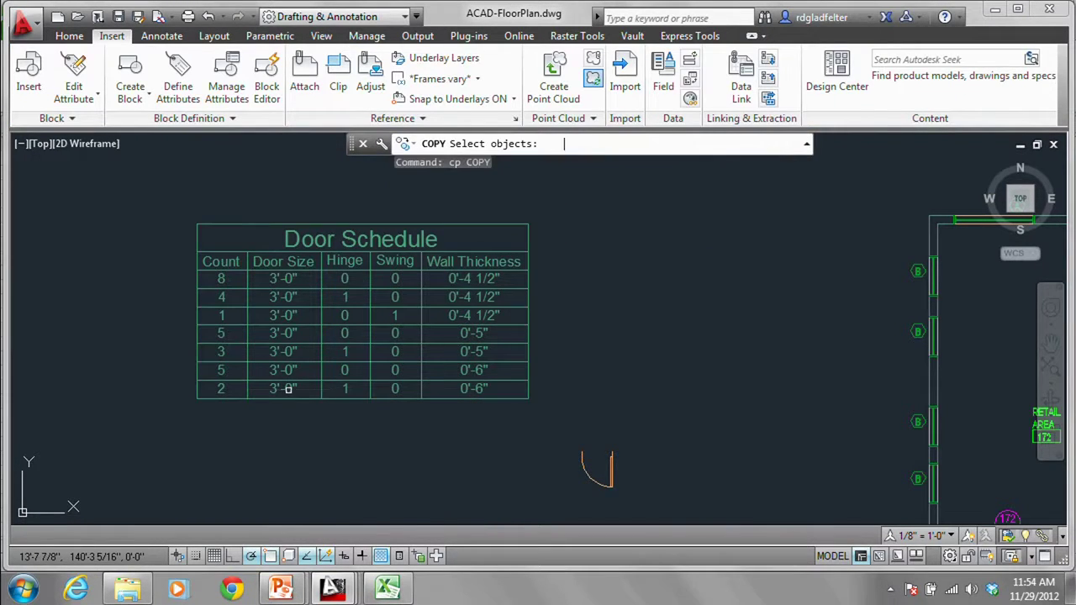
click(577, 415)
click(620, 492)
key(Return)
click(612, 452)
click(654, 370)
click(704, 347)
click(744, 391)
click(740, 435)
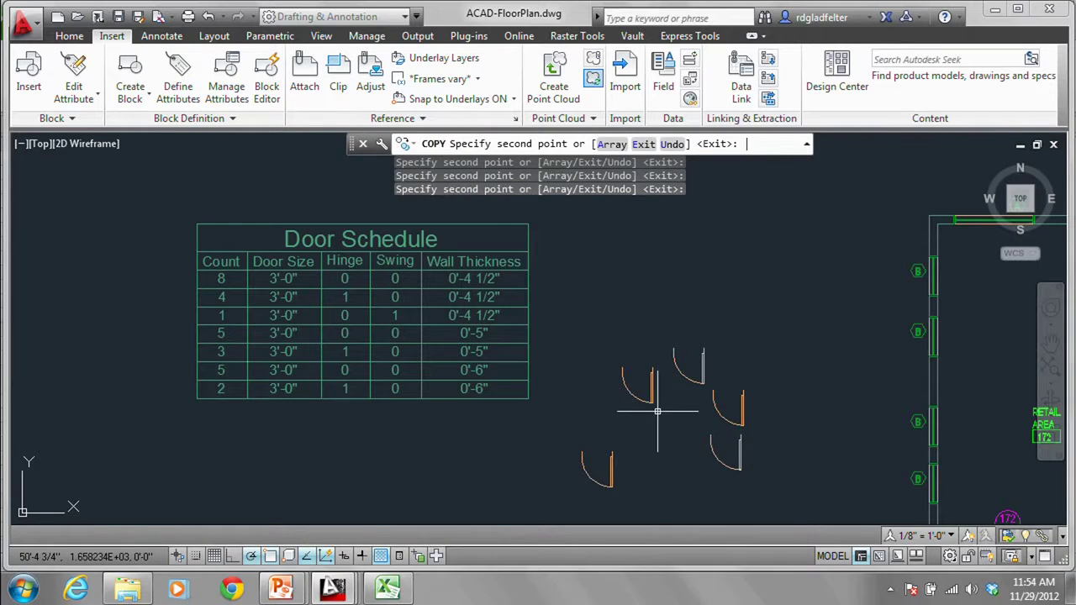
key(Escape)
key(Escape)
key(Escape)
Step: Cancel a stray circle by the table and refresh the Door Schedule from Excel again
text(c)
key(Return)
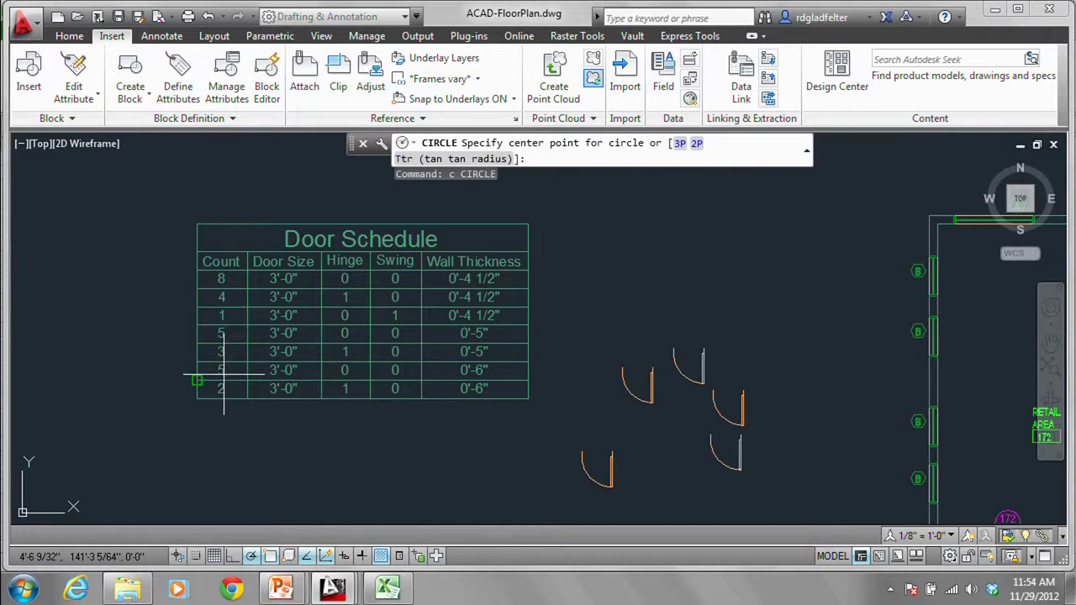
key(F3)
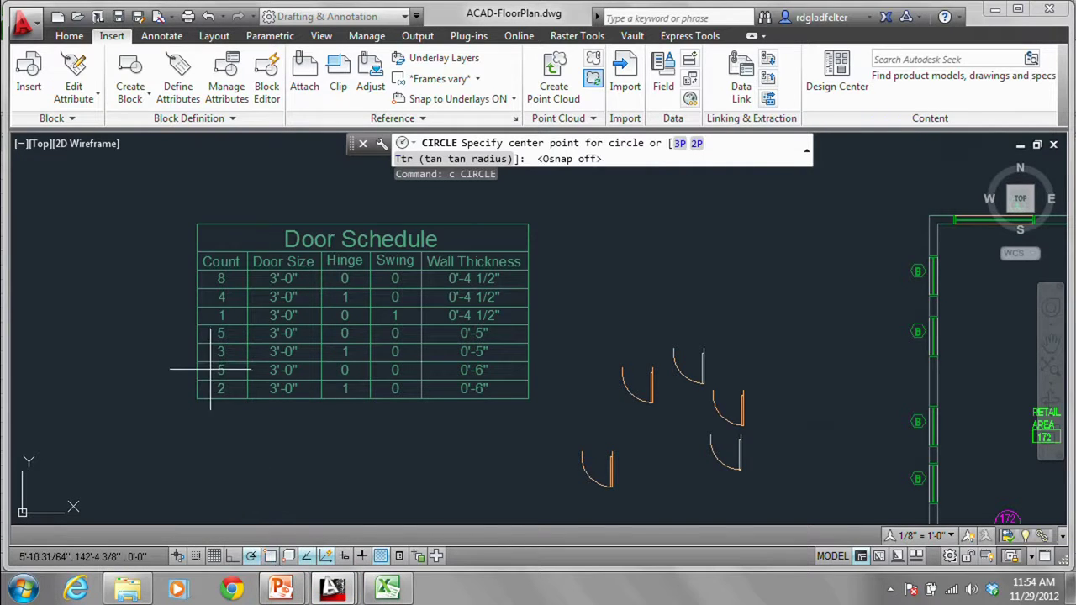
click(216, 368)
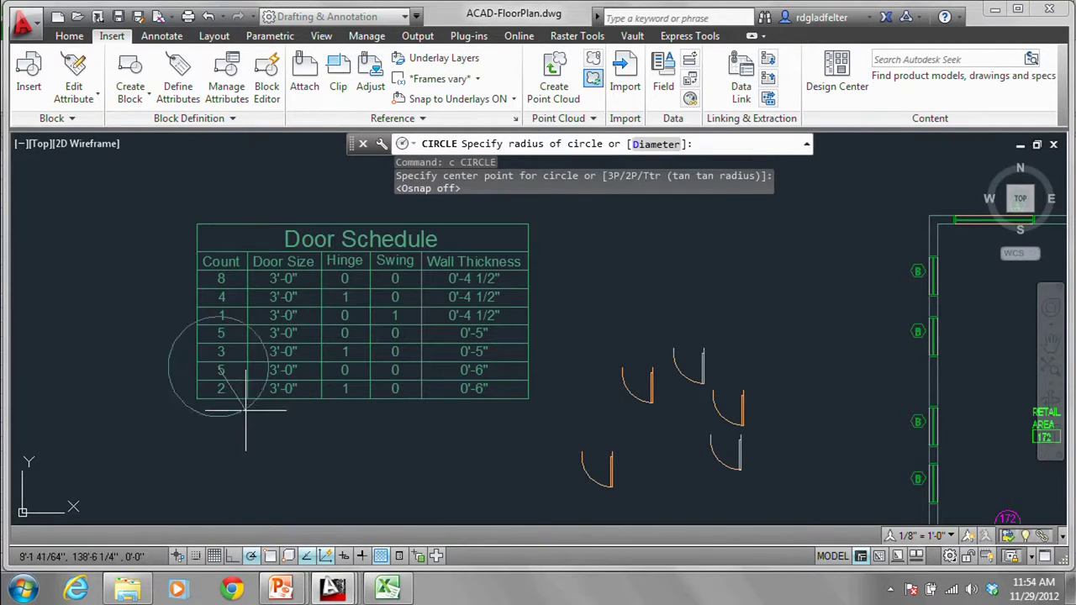
key(Escape)
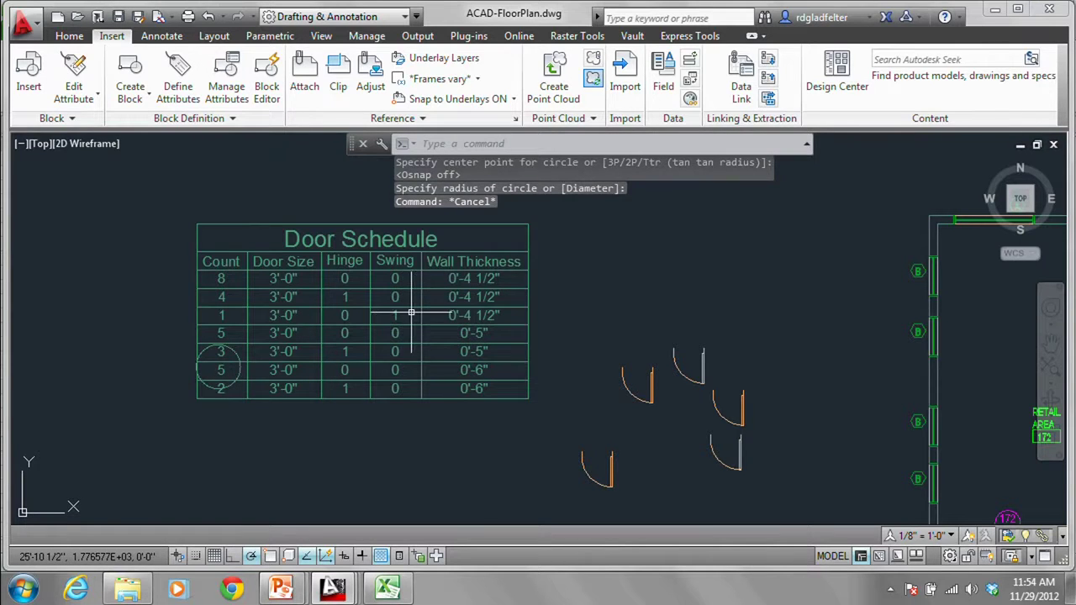
click(411, 313)
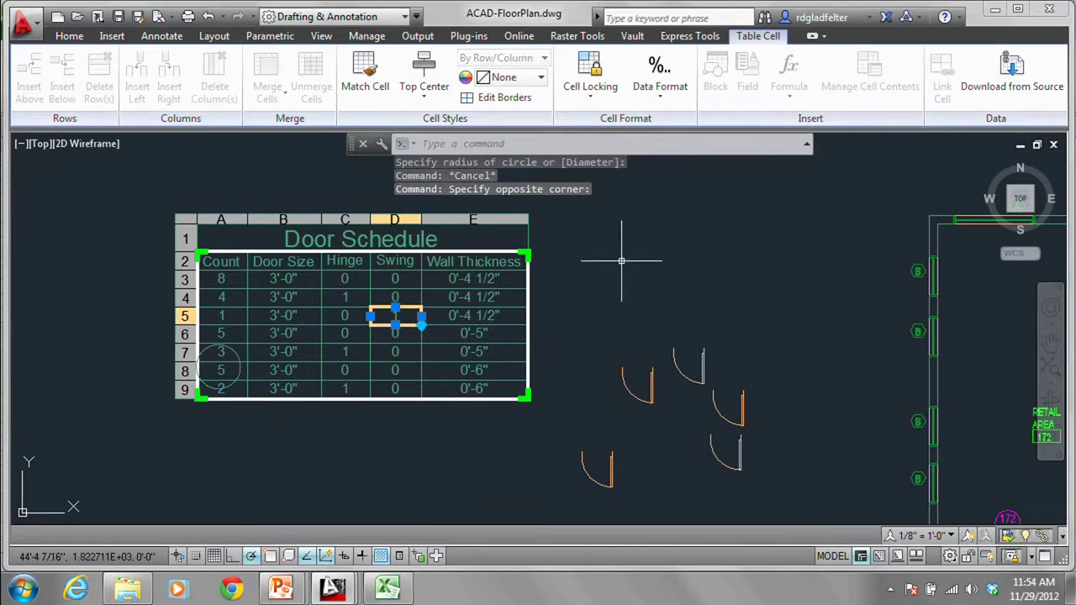
click(1013, 68)
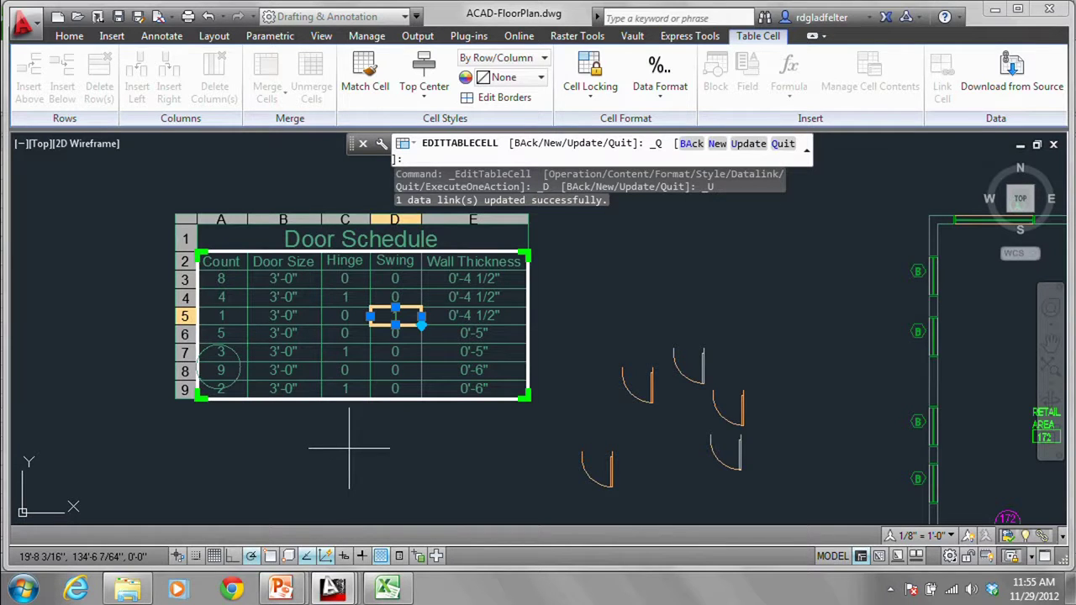
Step: Dismiss the table update prompt so row 8's Count shows 9
key(Escape)
mouse_move(922, 285)
middle_down()
mouse_move(582, 366)
mouse_move(454, 328)
middle_up()
middle_drag(541, 312, 557, 336)
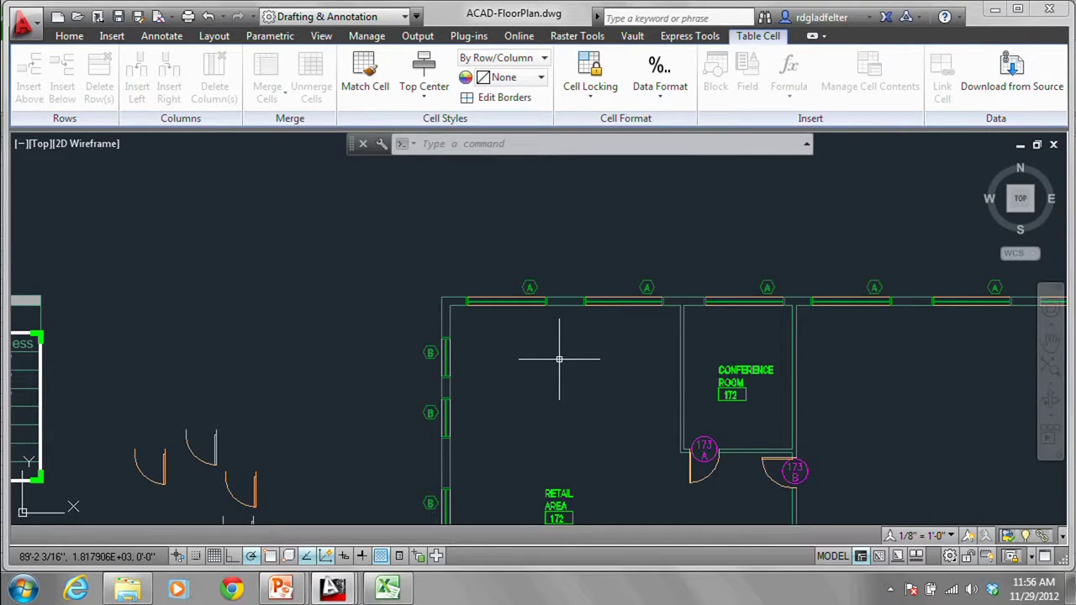
Step: Open WindowSpecs.xlsx from C:\AU Data in Excel
click(387, 587)
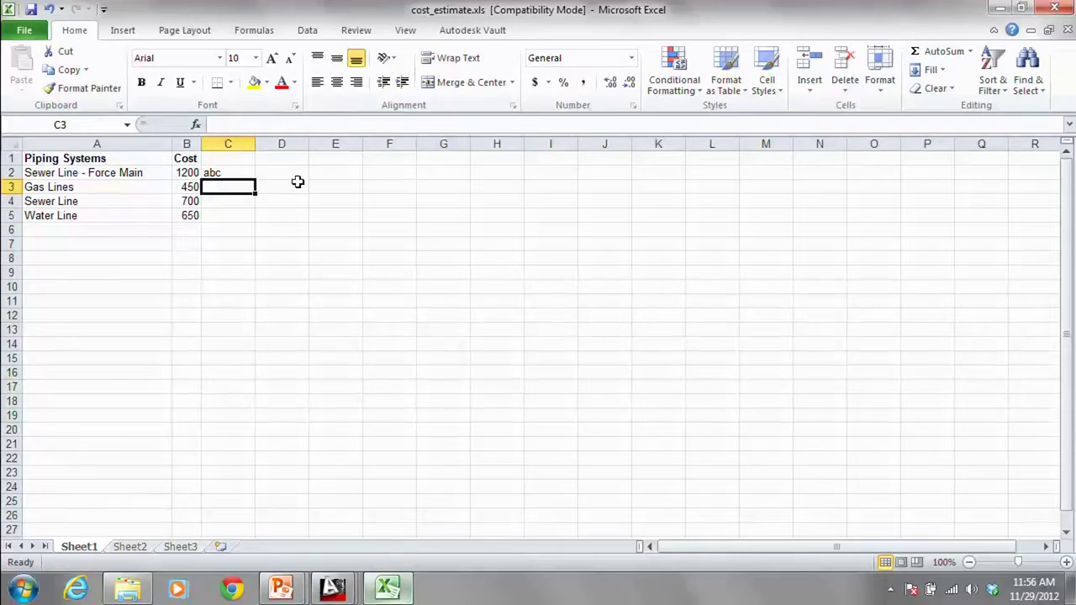
click(24, 30)
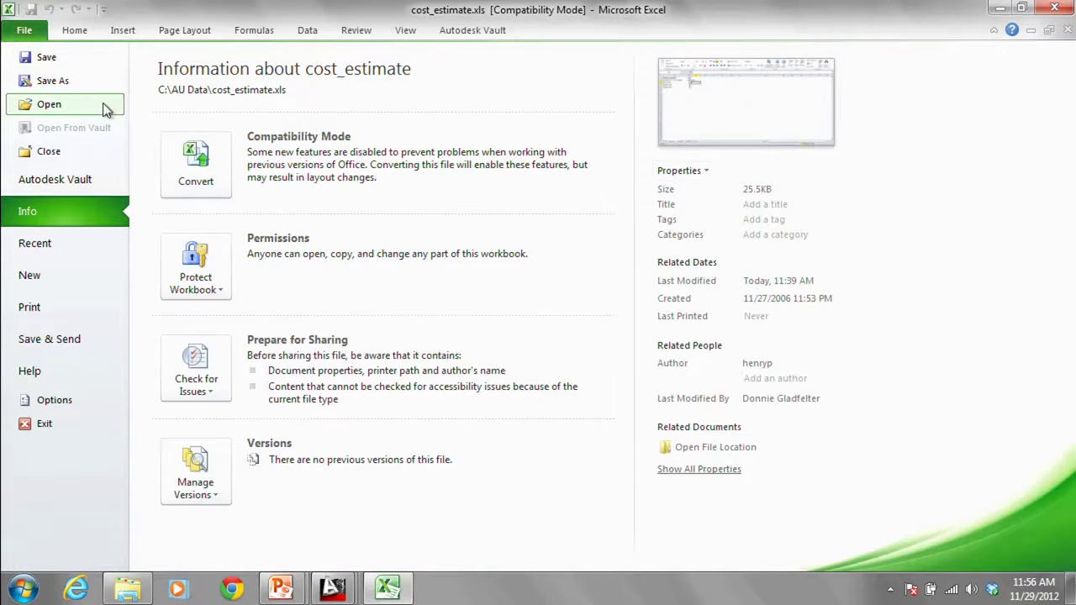
click(47, 104)
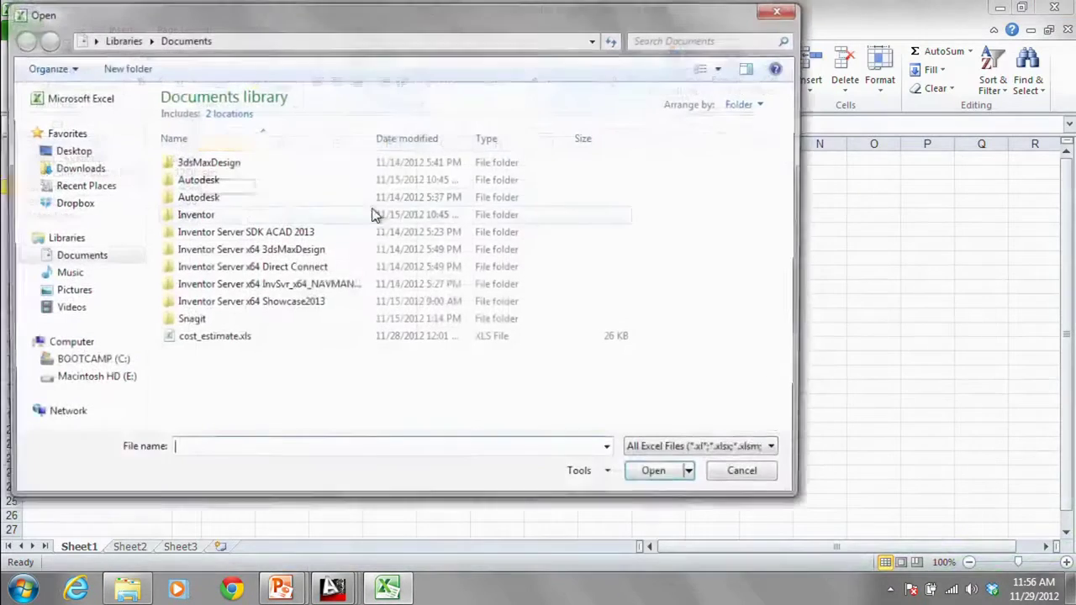
click(87, 363)
double_click(204, 149)
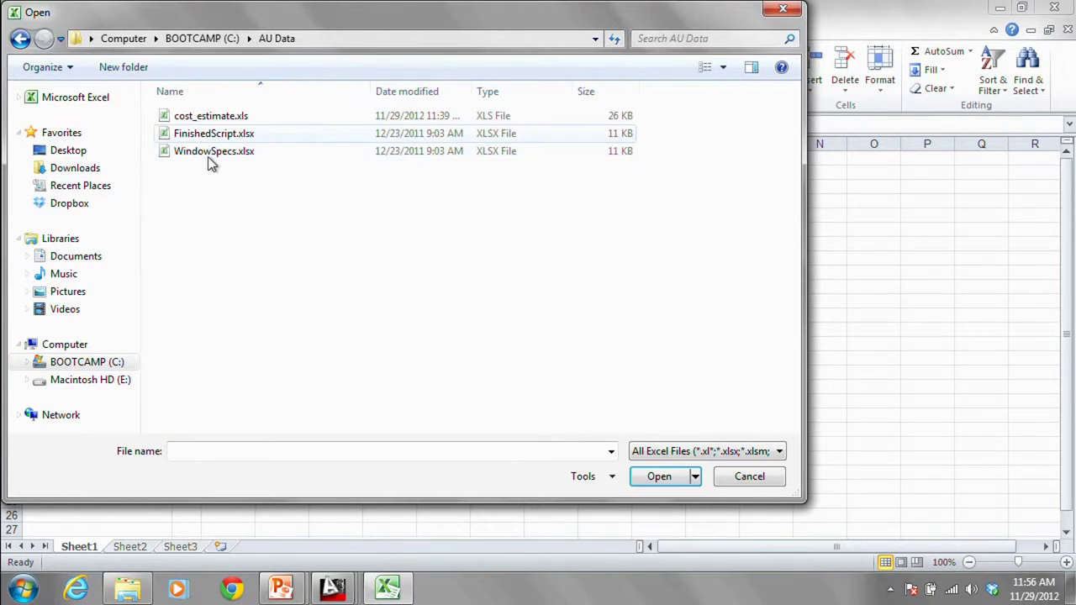
click(210, 152)
click(662, 476)
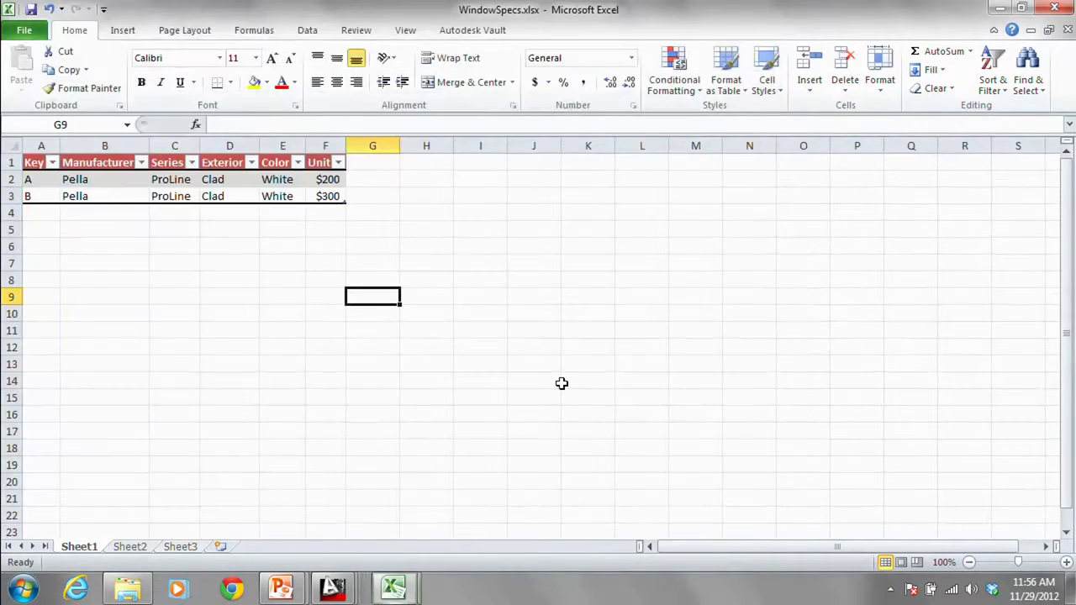
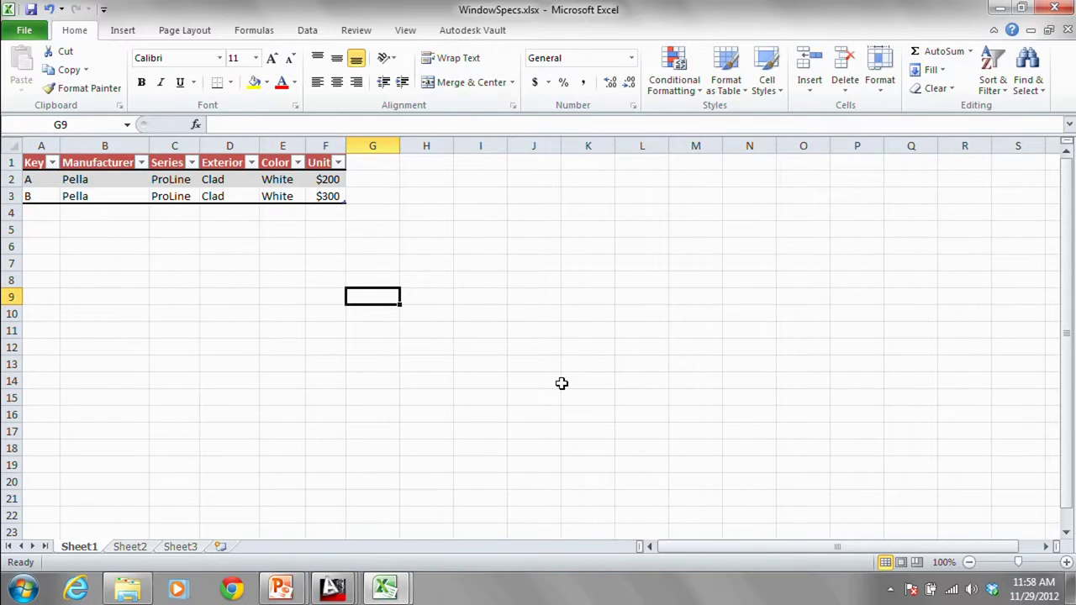
Step: Switch from the Excel WindowSpecs workbook to the ACAD-FloorPlan.dwg drawing in AutoCAD
key(alt+Tab)
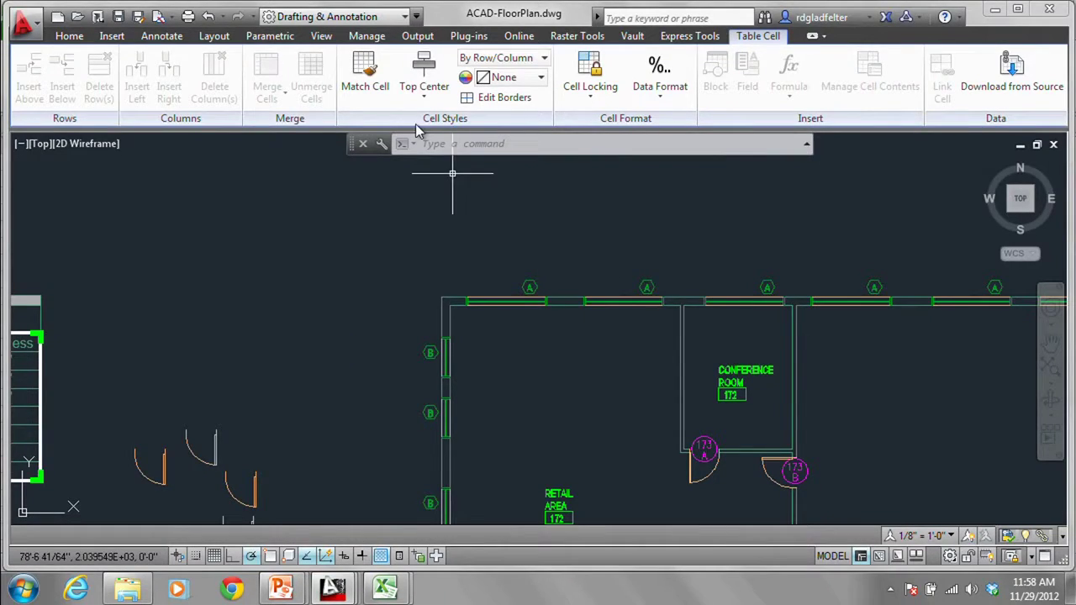
Step: Clear the table cell selection and launch Extract Data from the Insert tab
key(Escape)
key(Escape)
key(Escape)
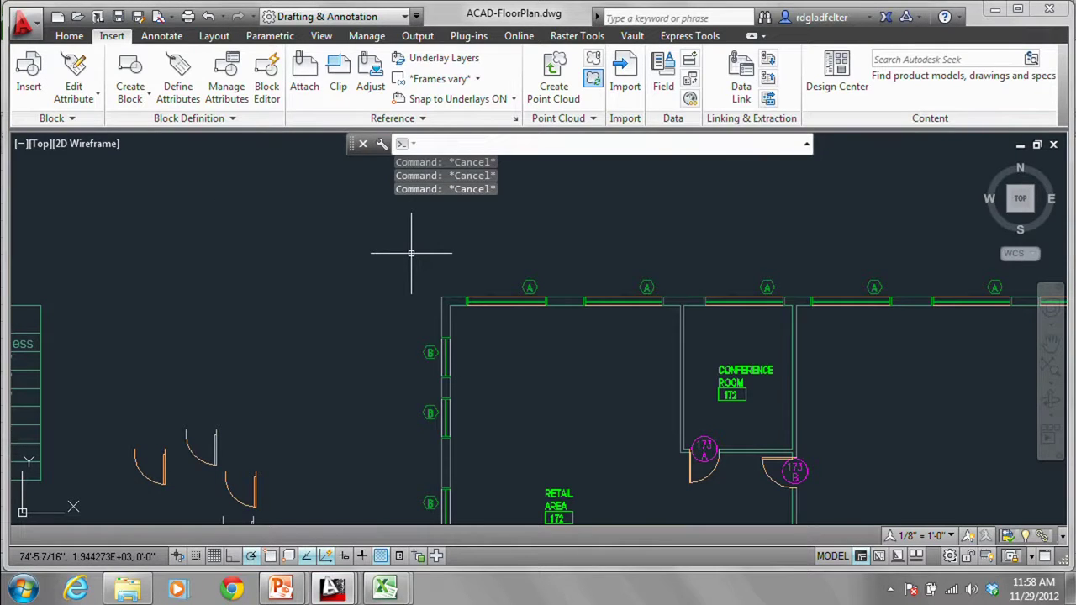
click(770, 99)
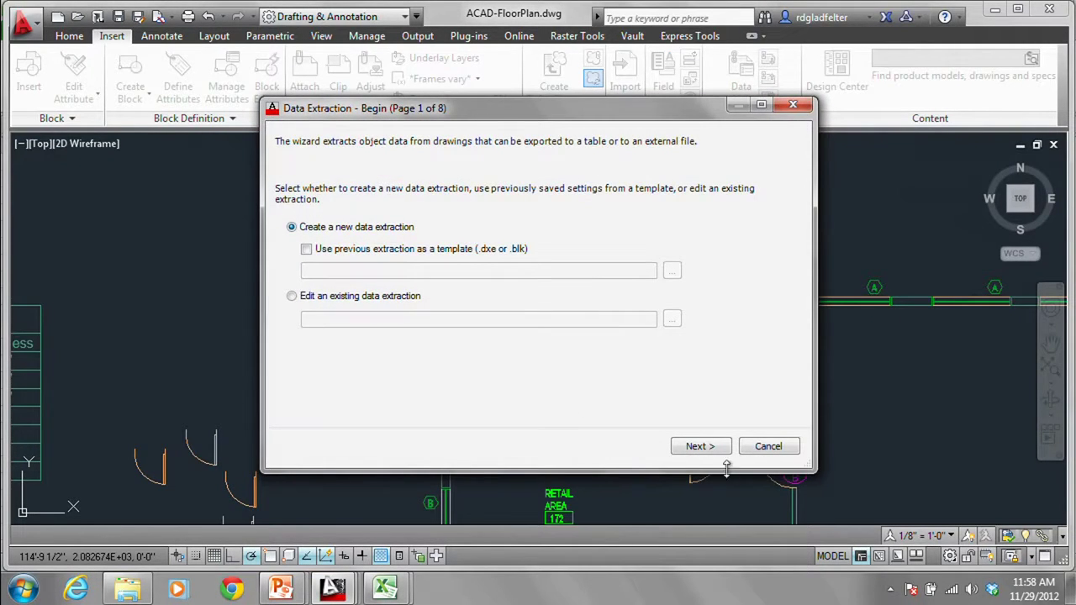
Step: Save the new extraction file as Windows, using the current drawing as data source
click(711, 448)
text(Windows)
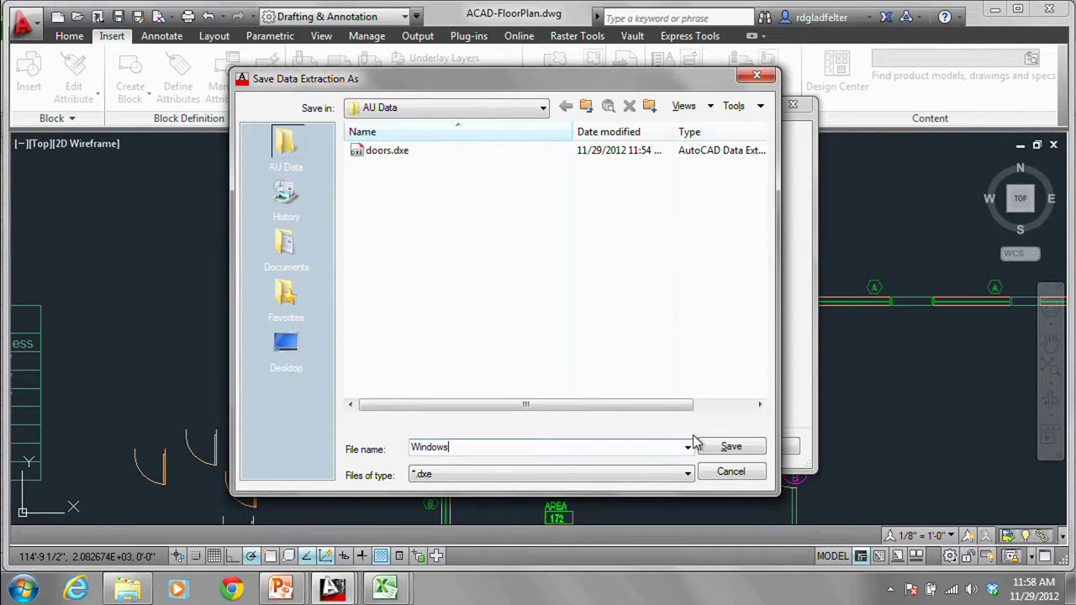
click(720, 451)
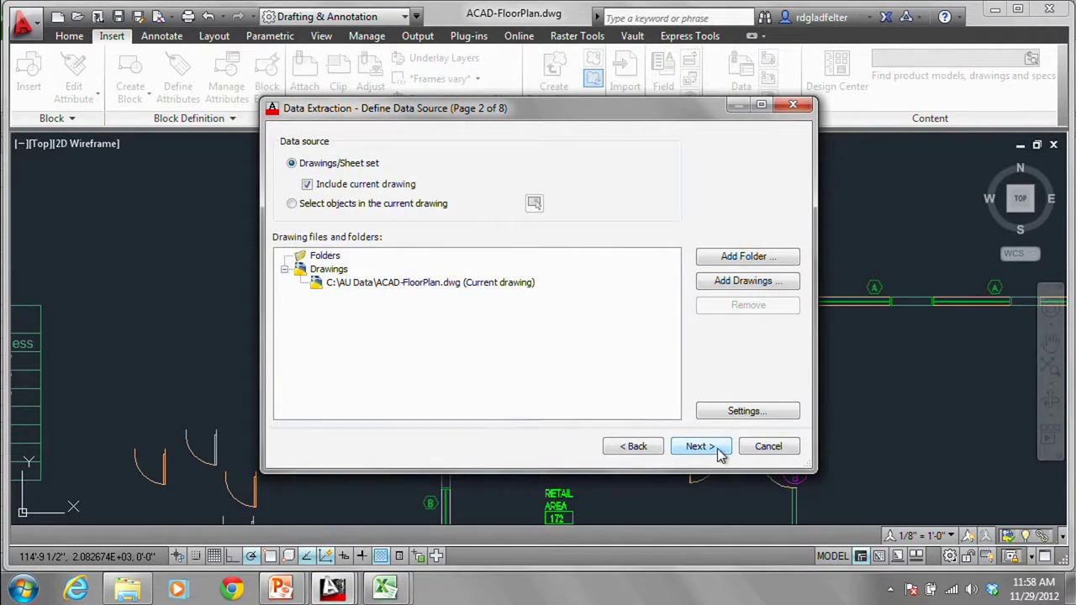
click(719, 452)
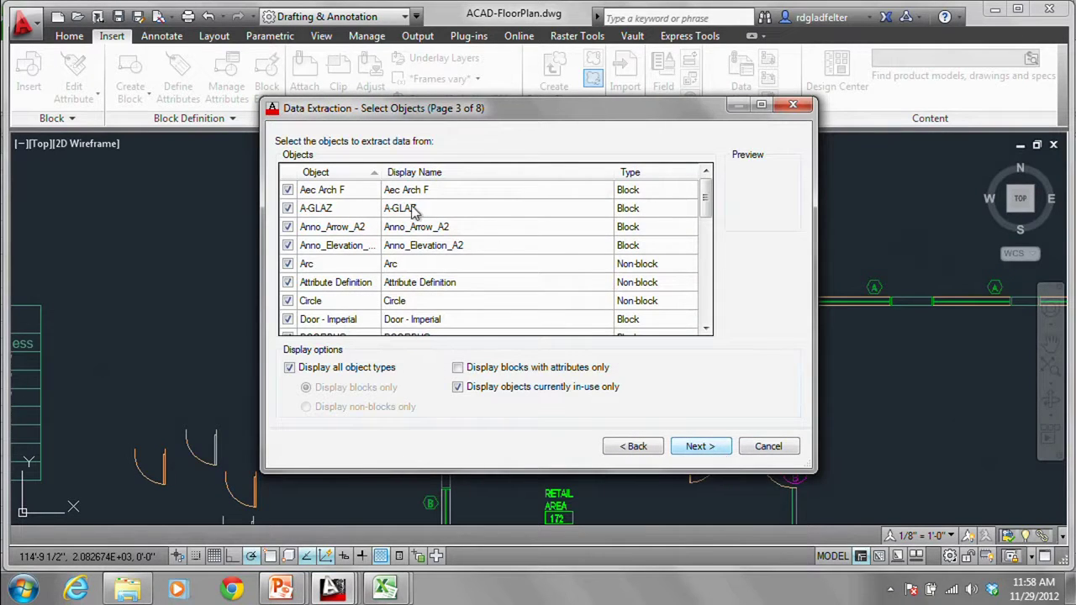
Step: Limit the extracted objects to the A-GLAZ block only and continue to properties
click(291, 210)
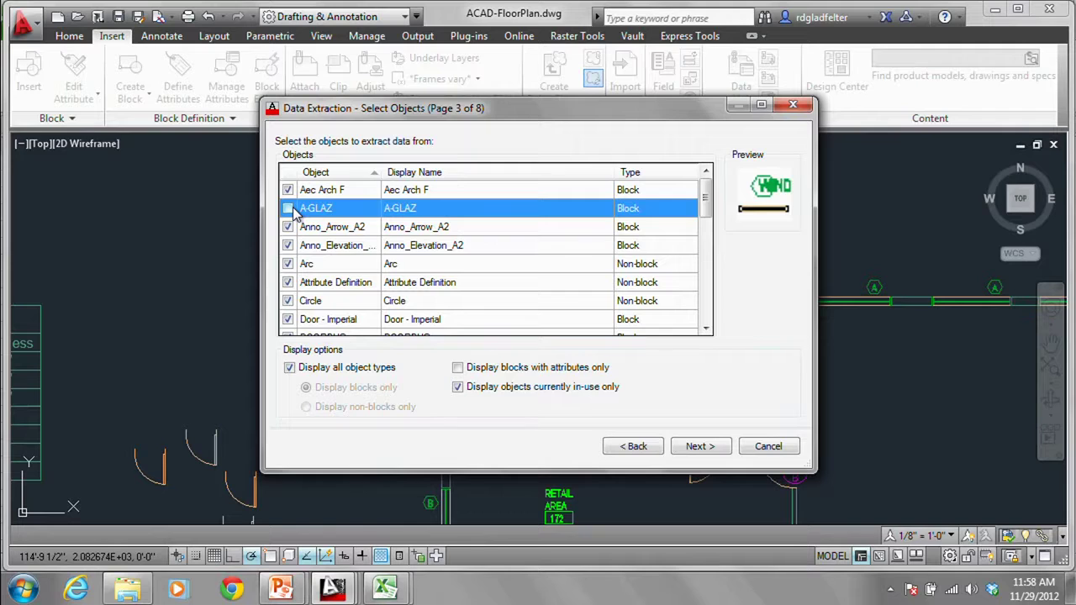
right_click(295, 214)
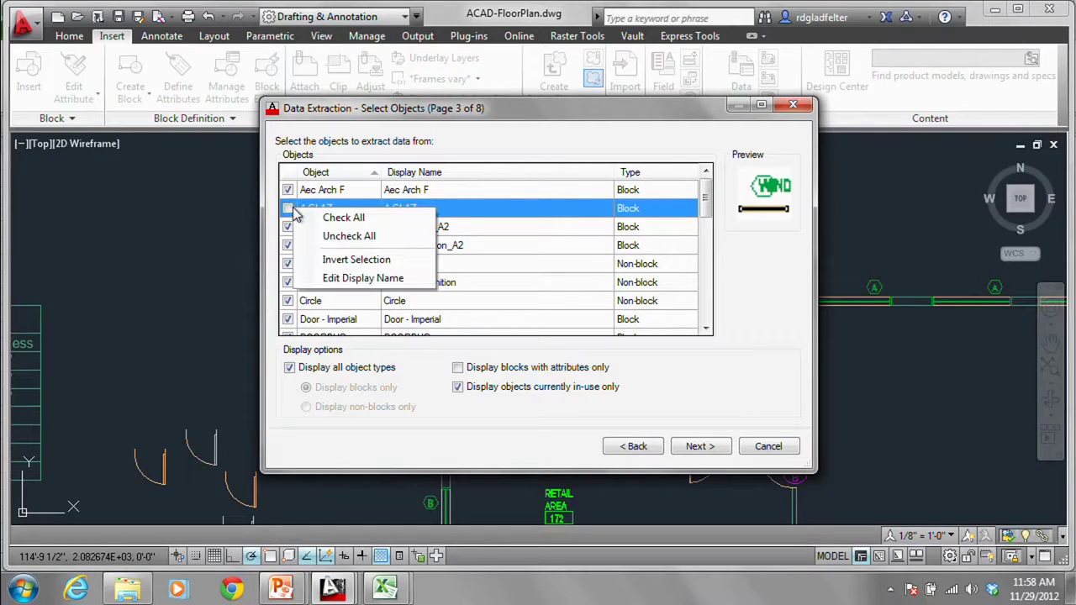
click(383, 261)
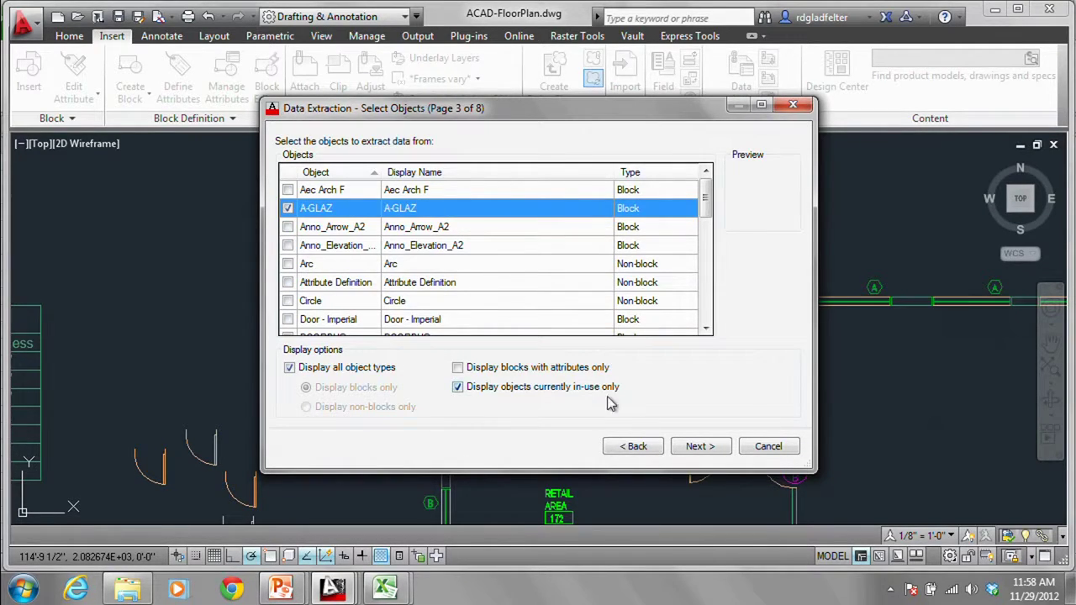
click(696, 449)
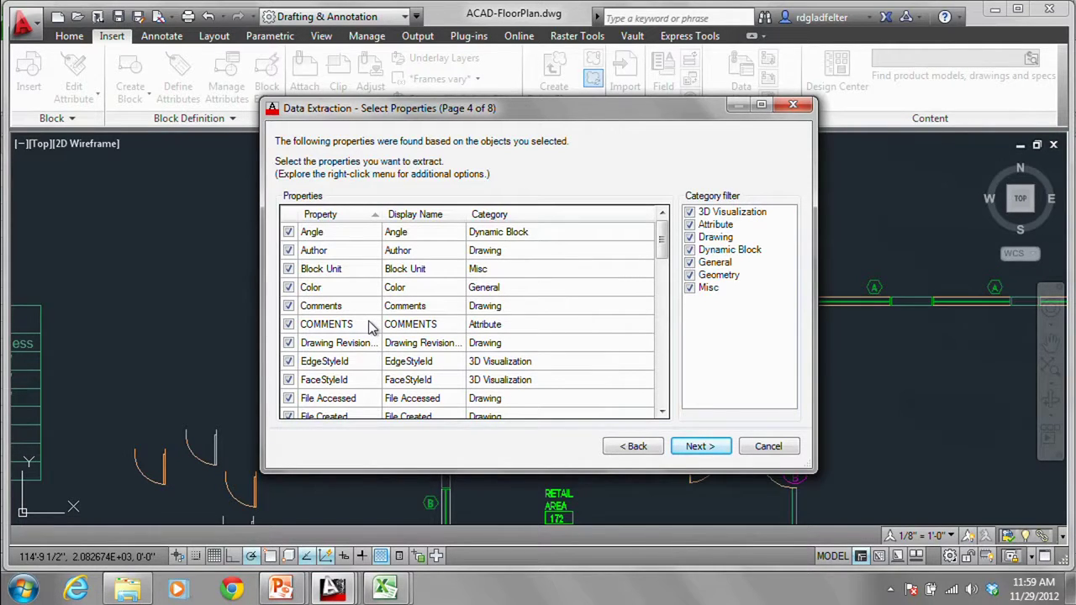
Step: Clear all property checkboxes and include only the Block Unit property
right_click(326, 276)
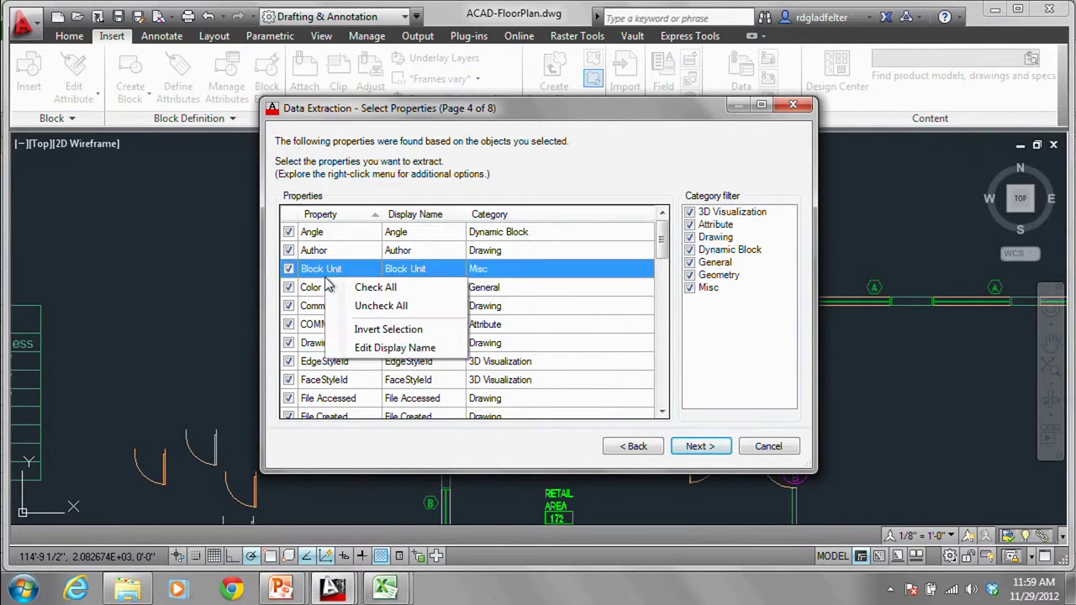
click(402, 308)
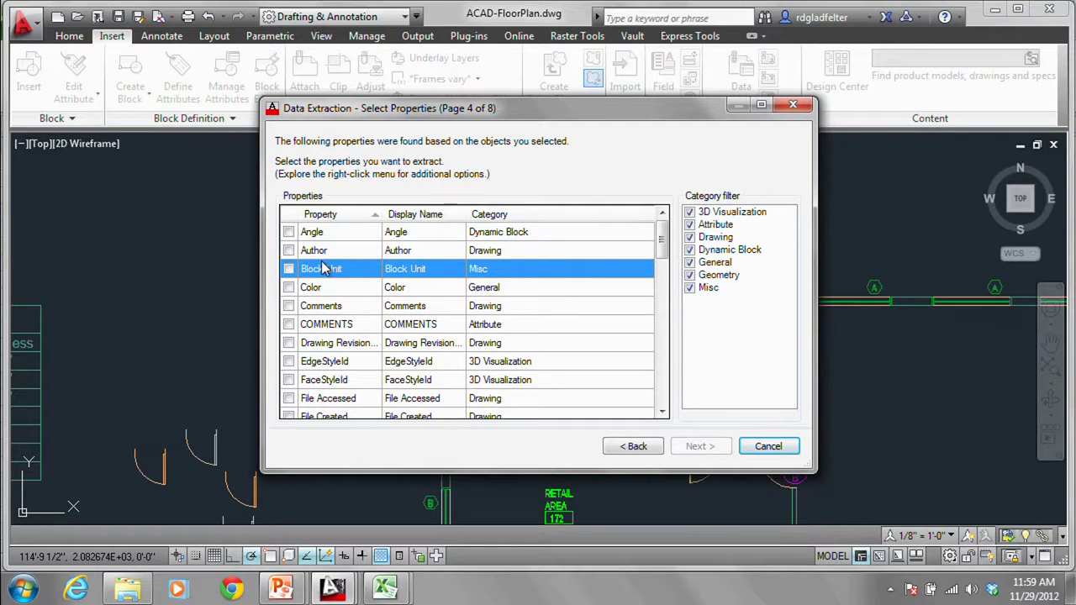
click(288, 269)
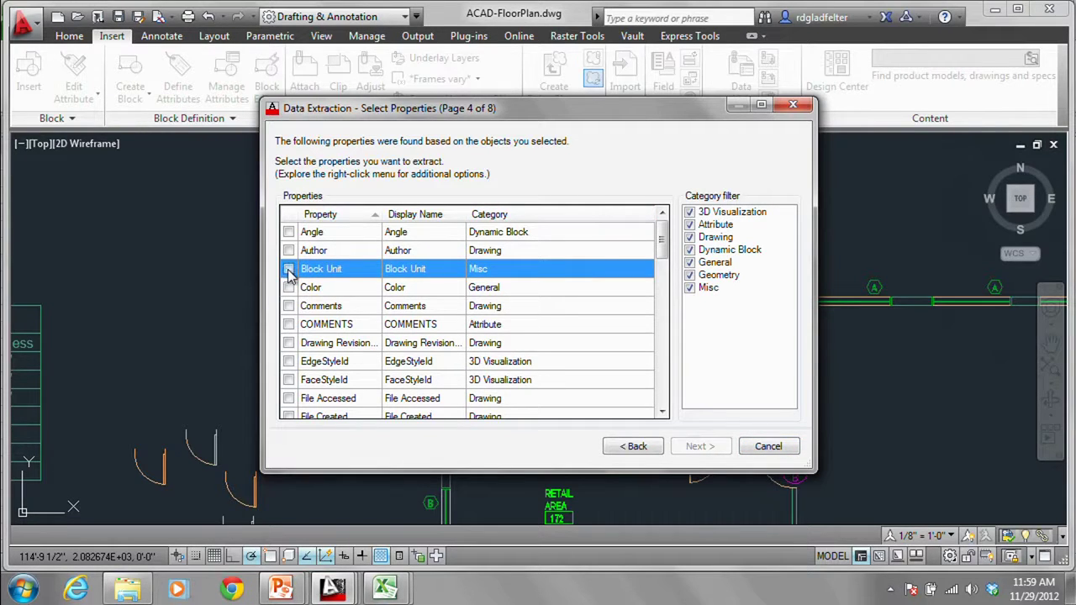
scroll(353, 281, down, 4)
scroll(354, 282, down, 4)
scroll(354, 282, up, 8)
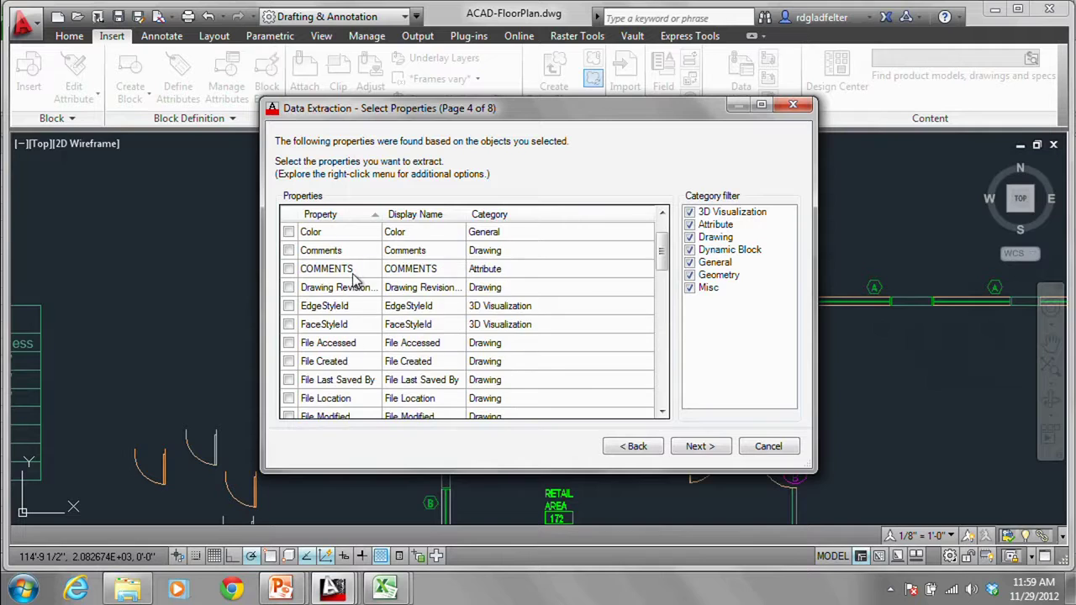
click(391, 269)
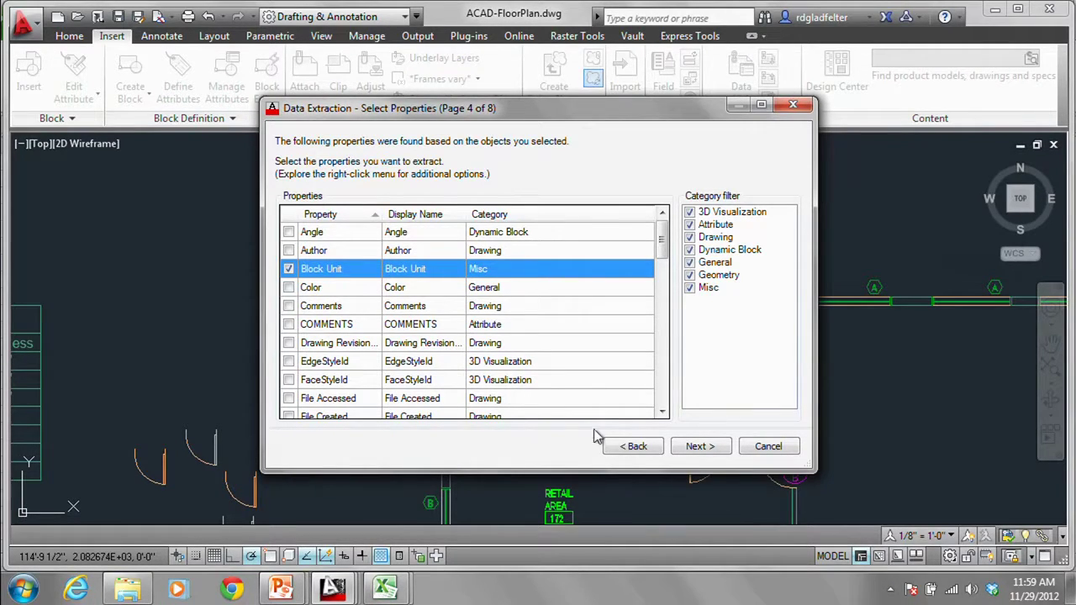
Step: Preview the 41 A-GLAZ block count, then go back and exclude Block Unit
click(685, 454)
click(642, 329)
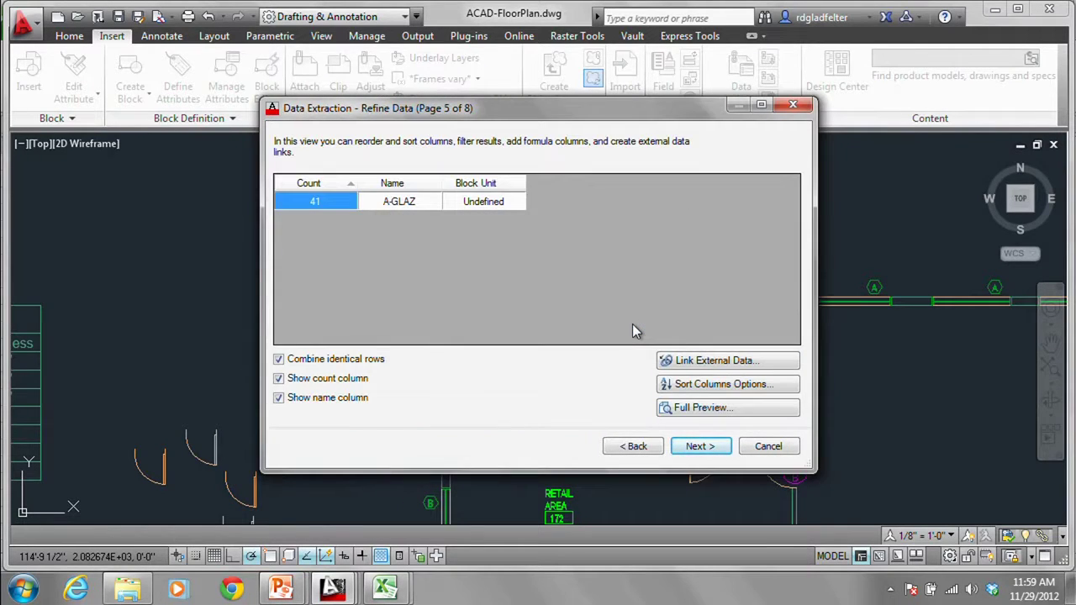
click(629, 445)
click(289, 268)
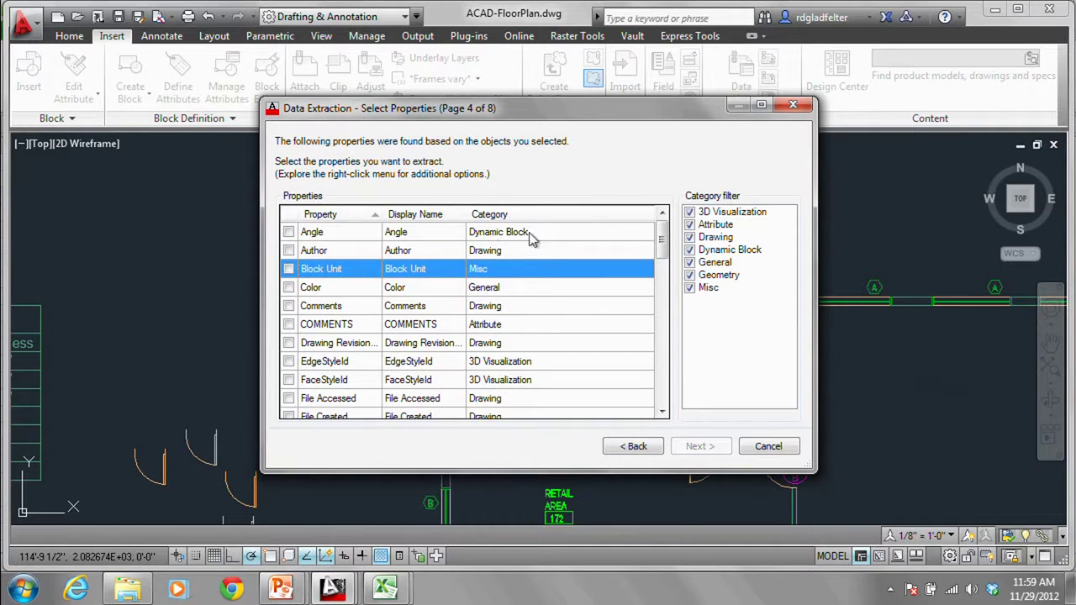
Step: Filter the property categories so only Attribute properties are listed
click(690, 224)
right_click(715, 224)
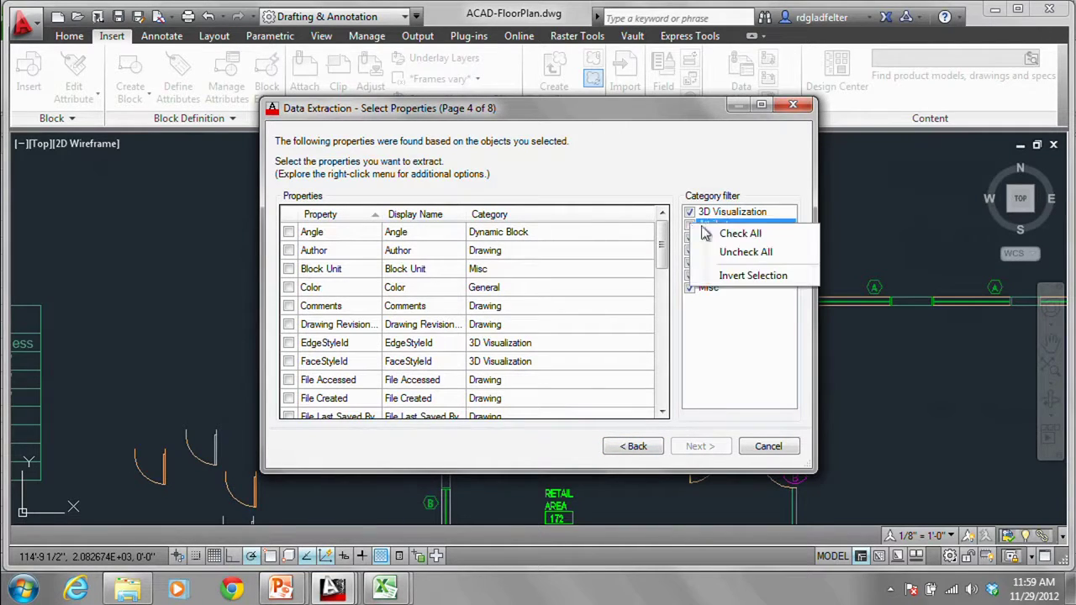
click(753, 276)
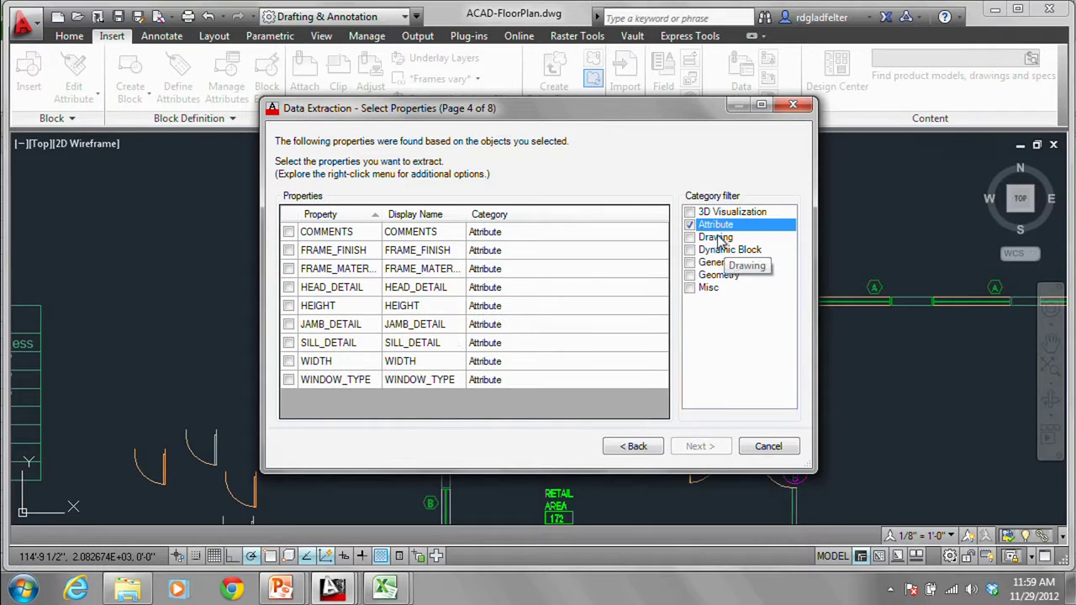
Step: Extract the WINDOW_TYPE attribute with display name Type and dismiss the scaling warning
click(288, 380)
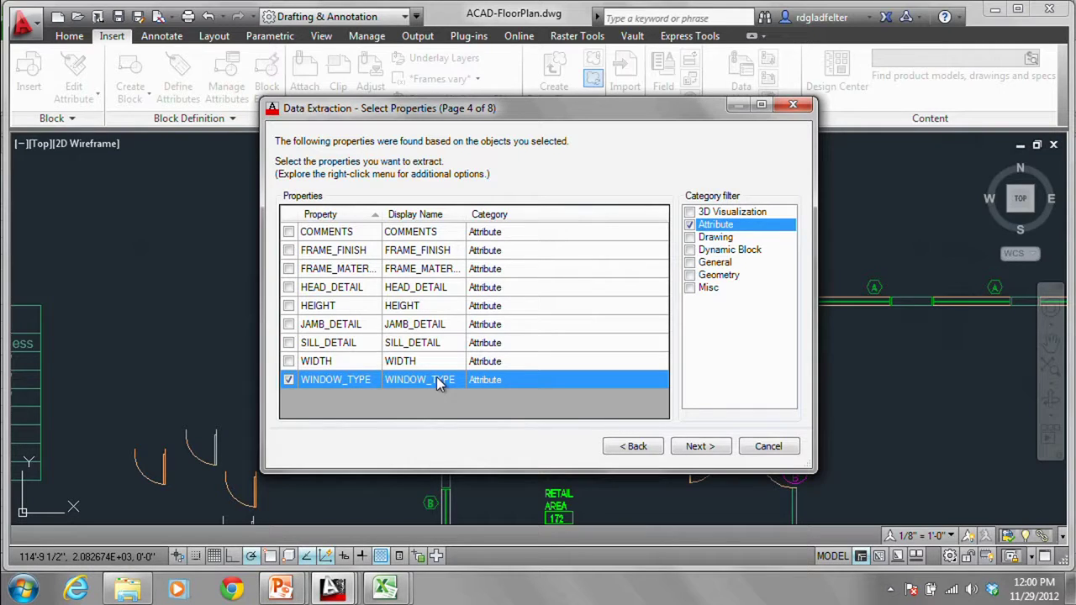
double_click(438, 383)
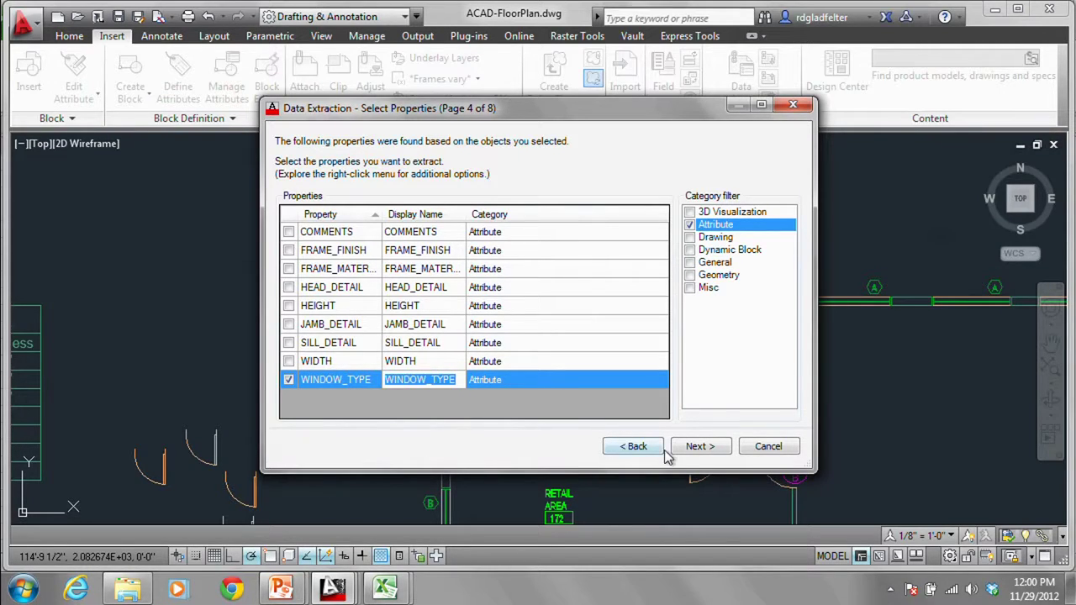
text(Type)
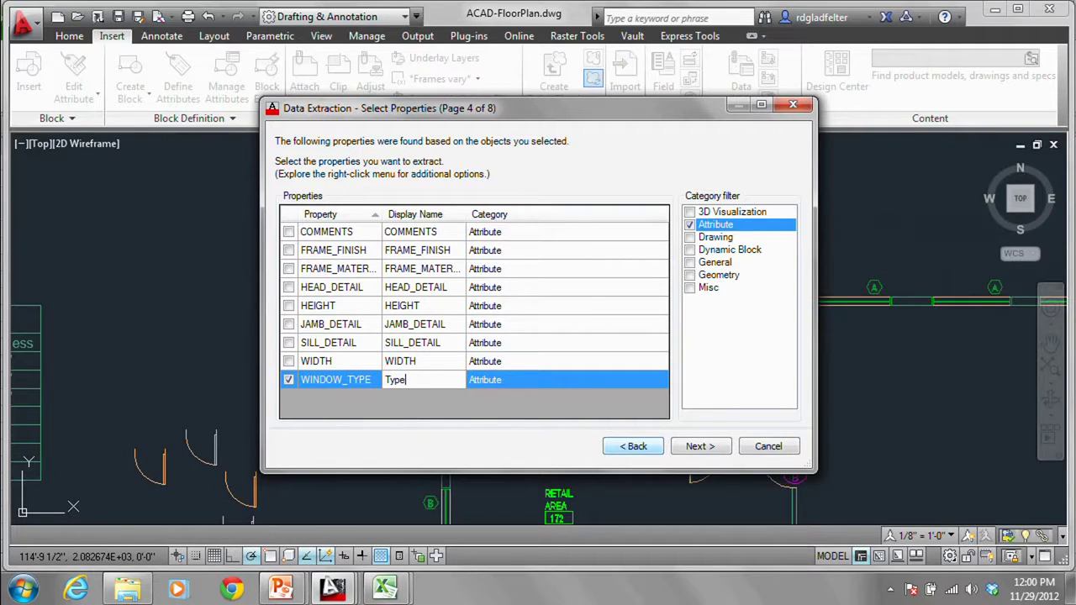
key(Return)
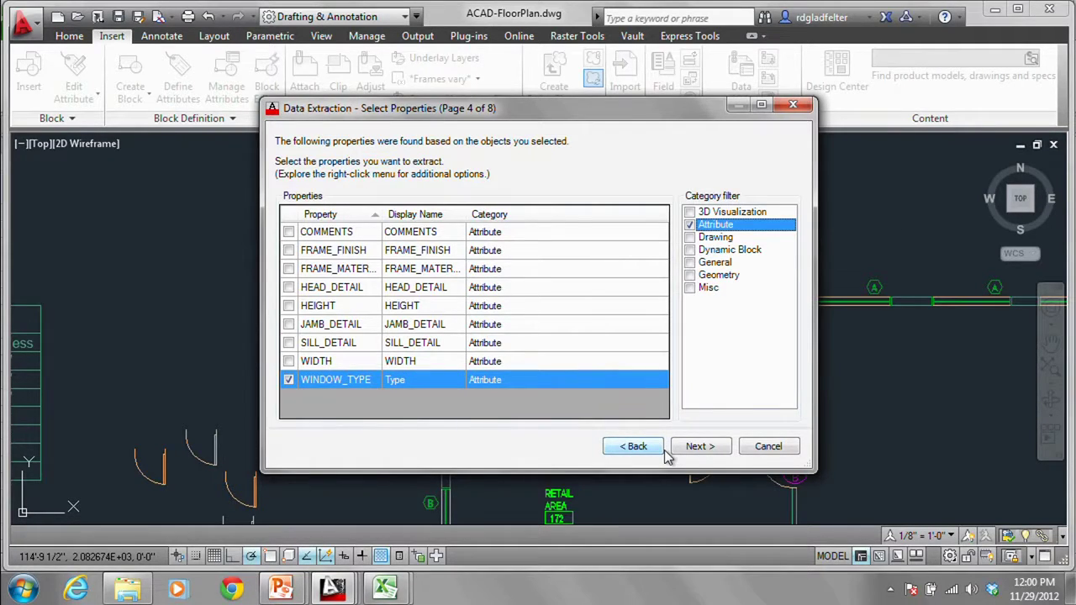
click(716, 451)
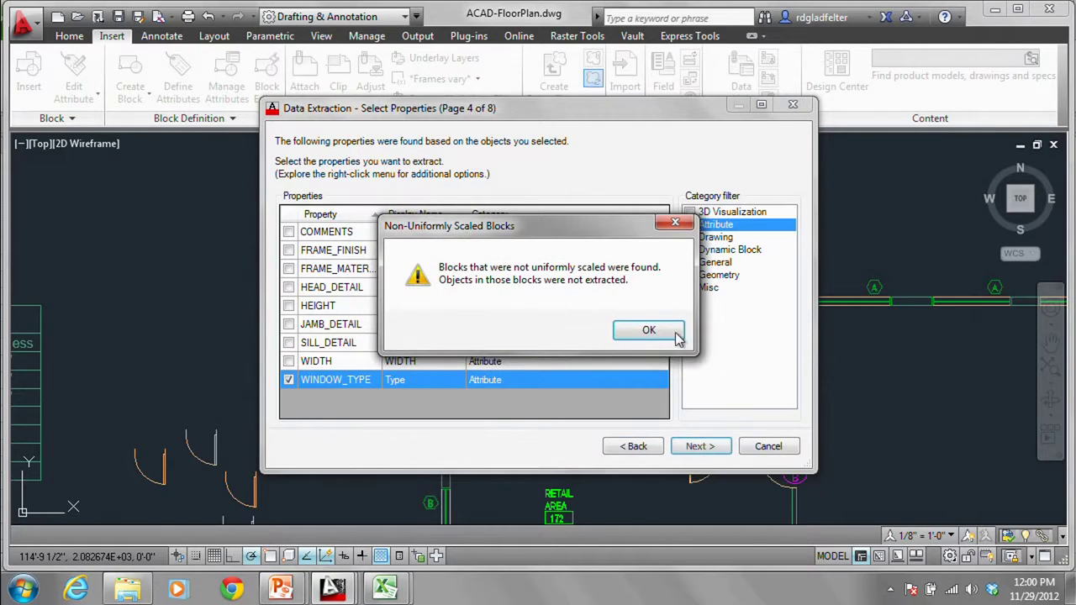
click(671, 334)
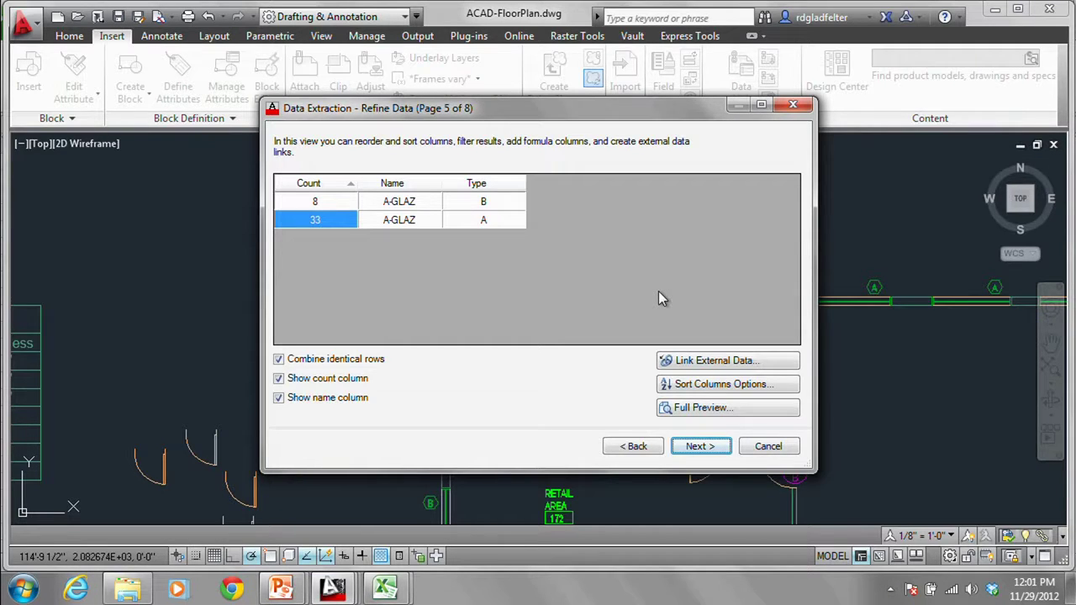
Step: Hide the name column, sort by Type, and place Type before Count (A 33, B 8)
click(334, 401)
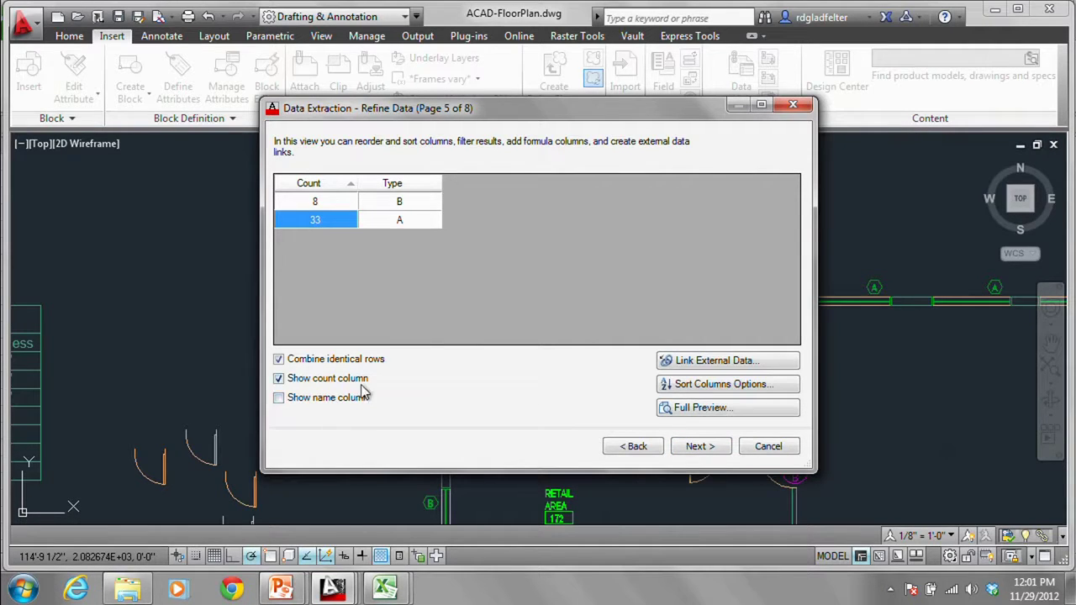
click(418, 190)
drag(418, 190, 311, 183)
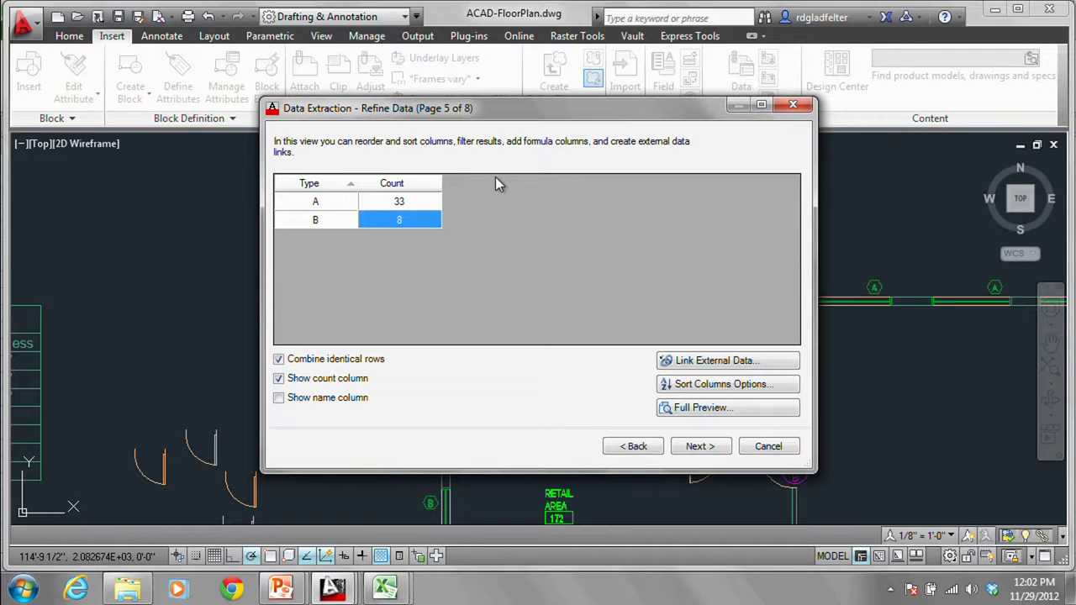
Step: Open the Data Link Manager from the external data linking options
click(778, 368)
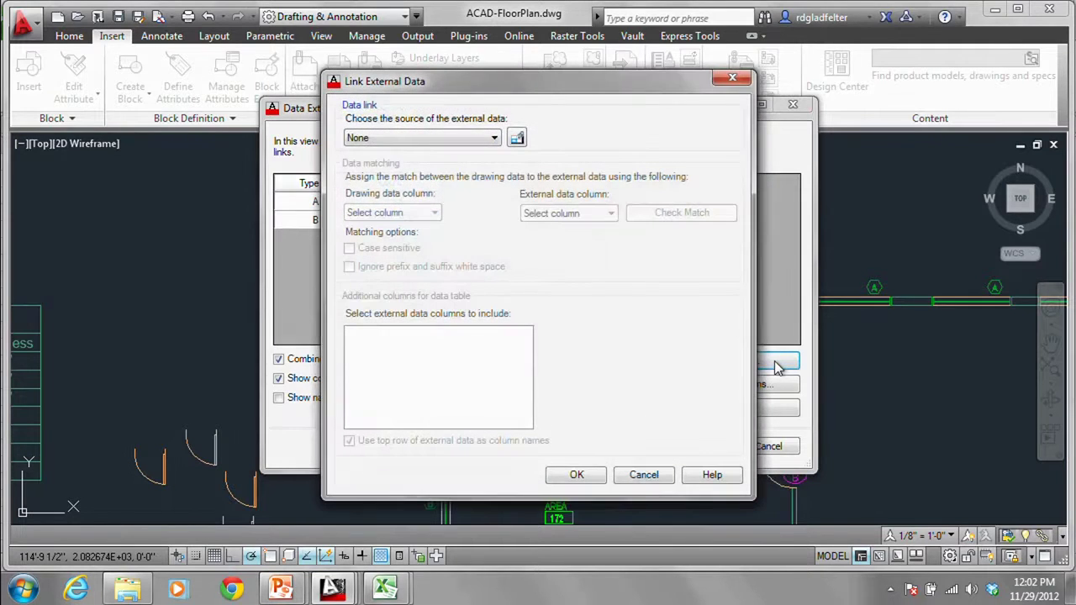
click(491, 144)
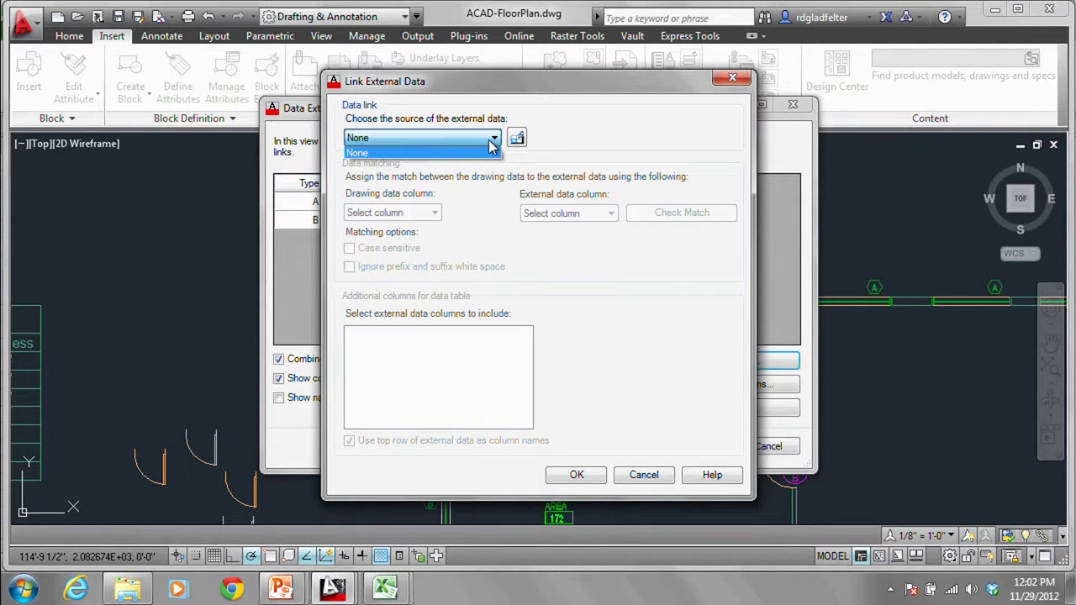
click(518, 141)
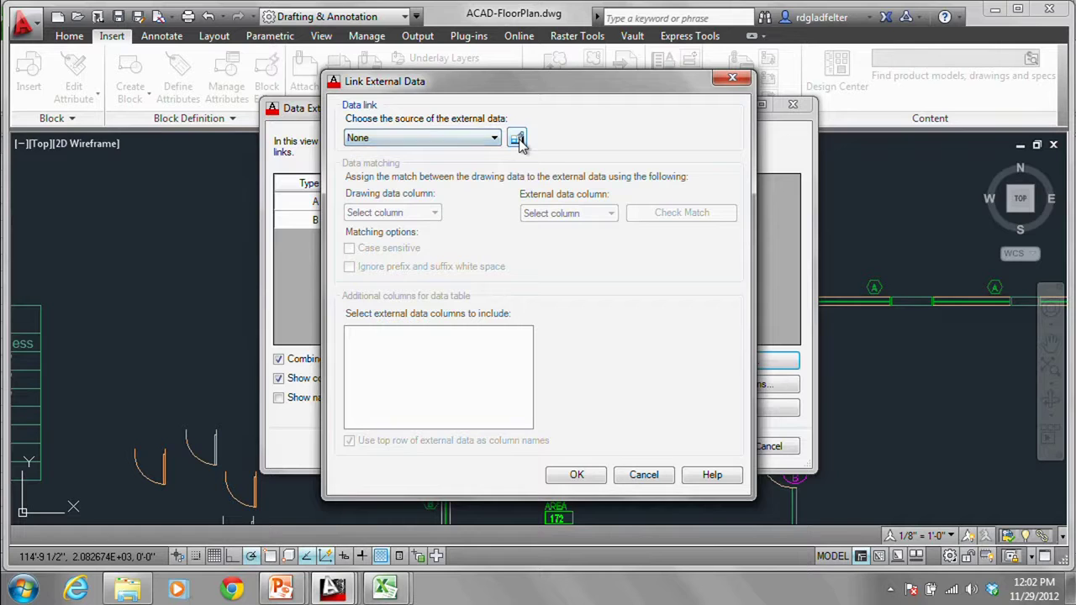
click(520, 142)
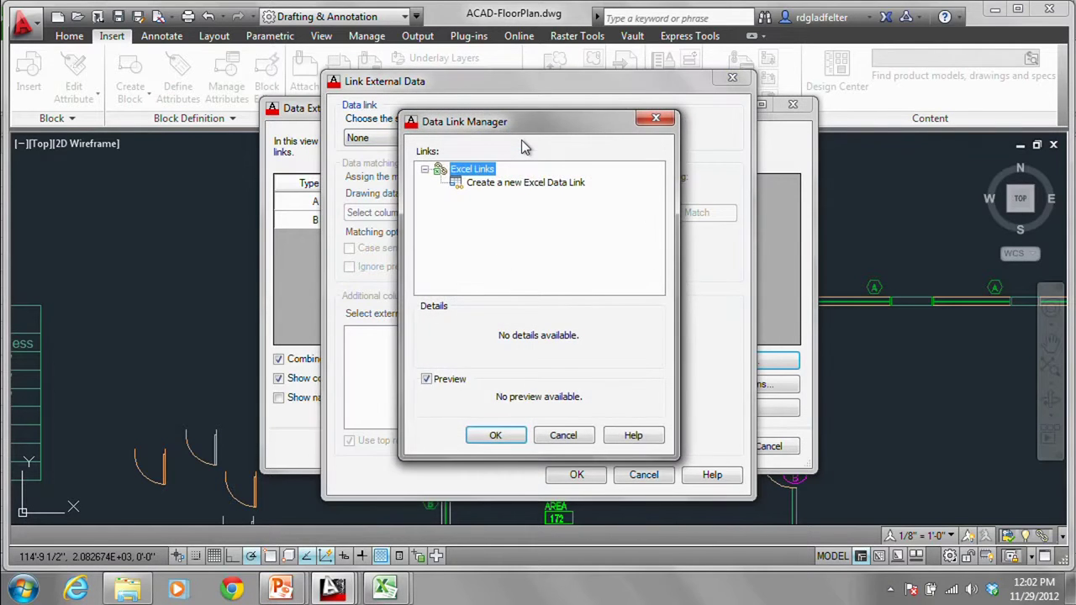
Step: Create Excel data link Windows to WindowSpecs.xlsx, keeping data formats and solving formulas in Excel
click(562, 183)
text(Windows)
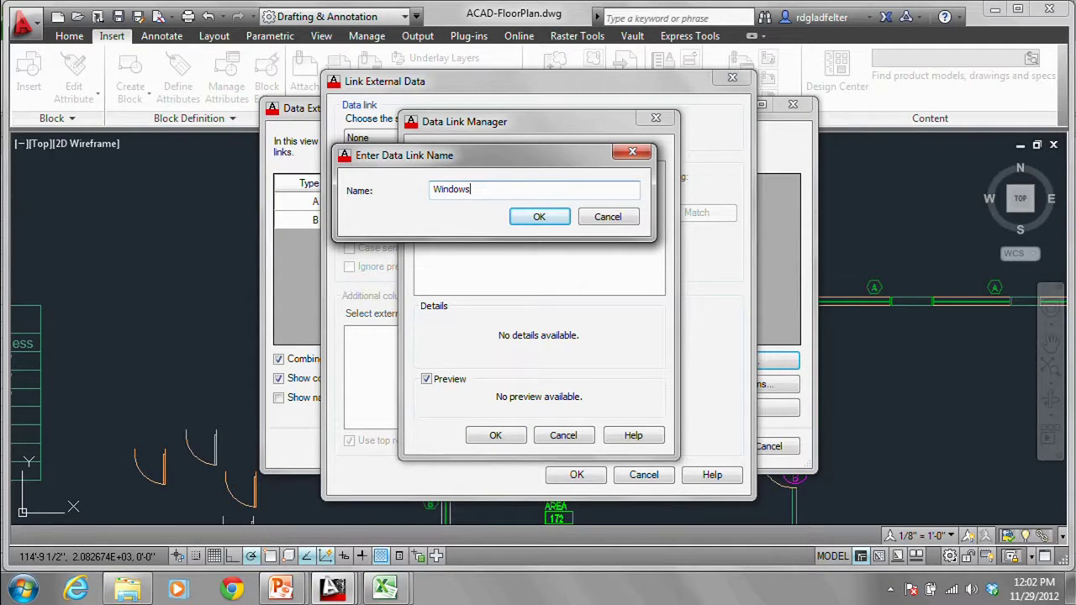
click(539, 217)
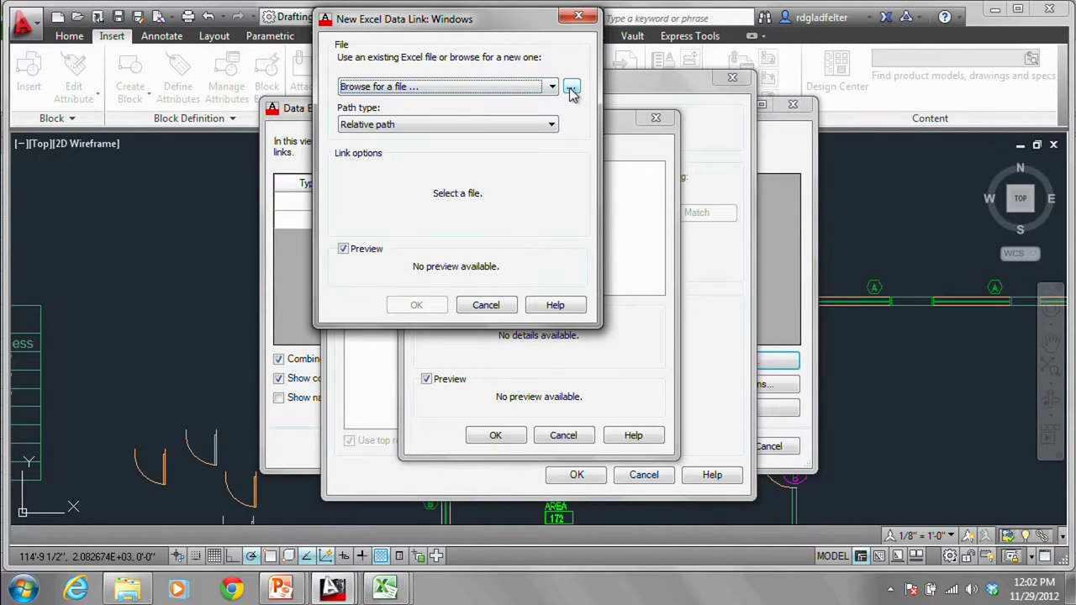
click(571, 88)
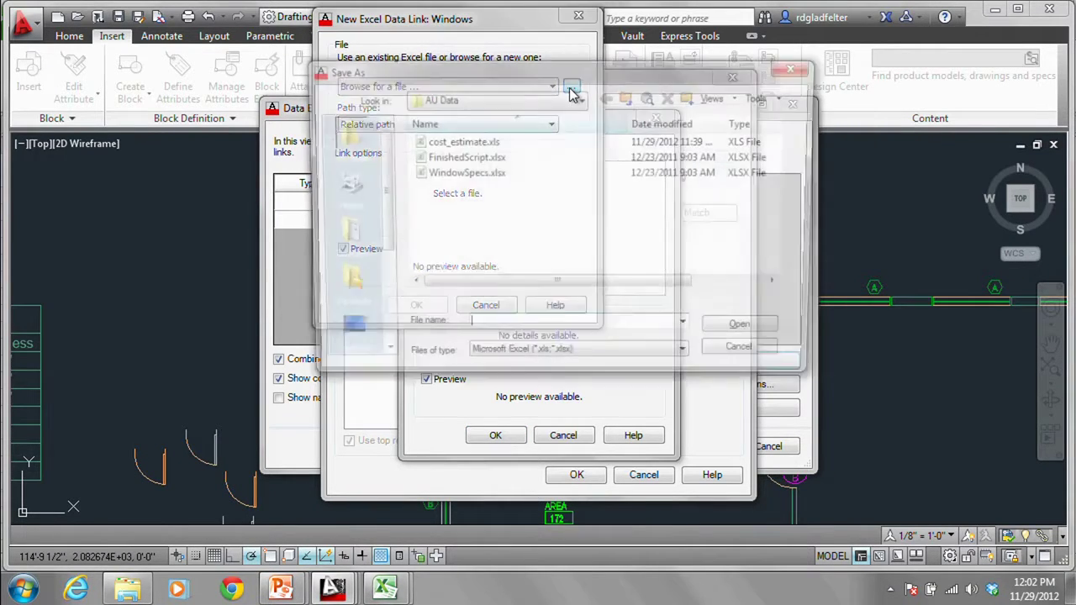
click(461, 174)
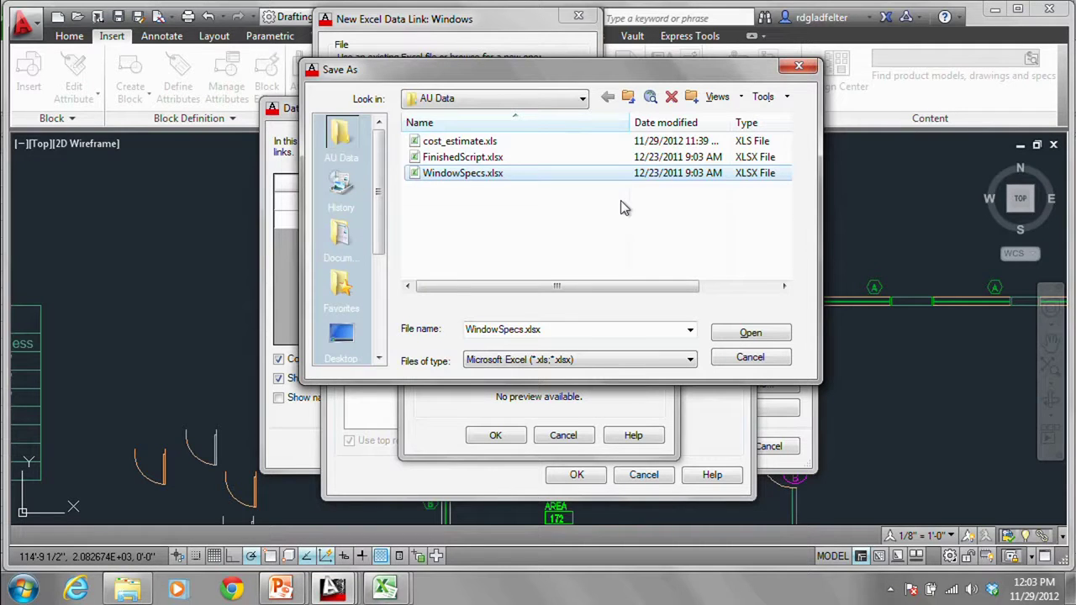
click(761, 337)
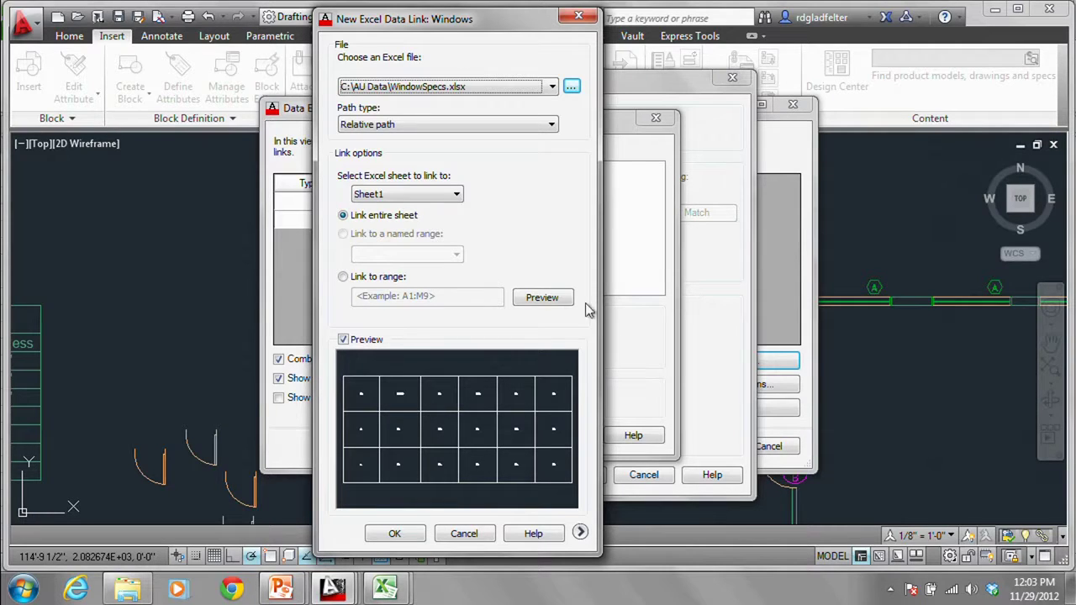
click(581, 533)
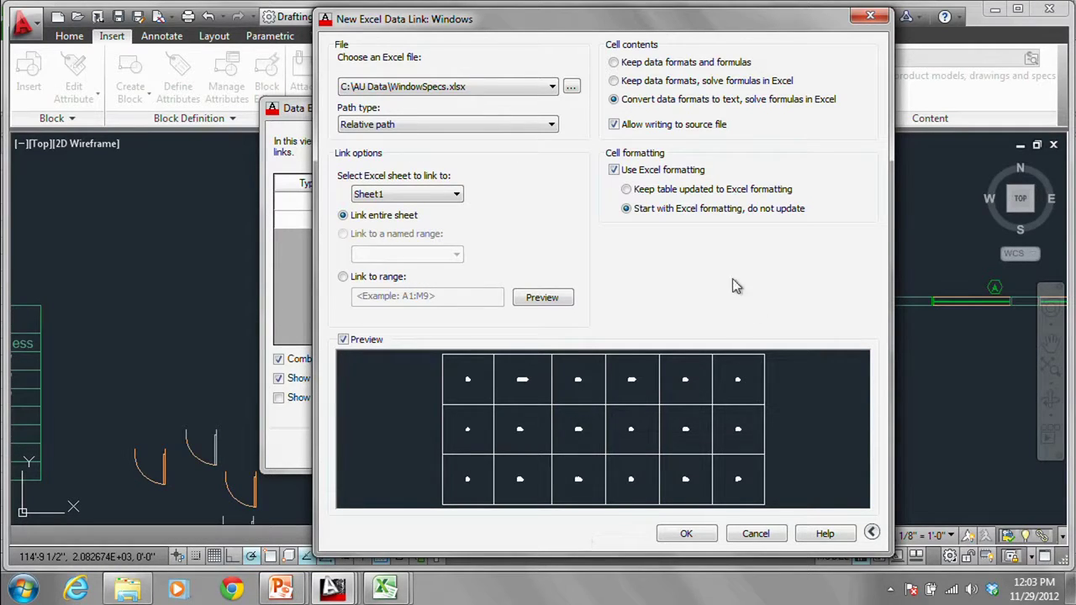
click(662, 82)
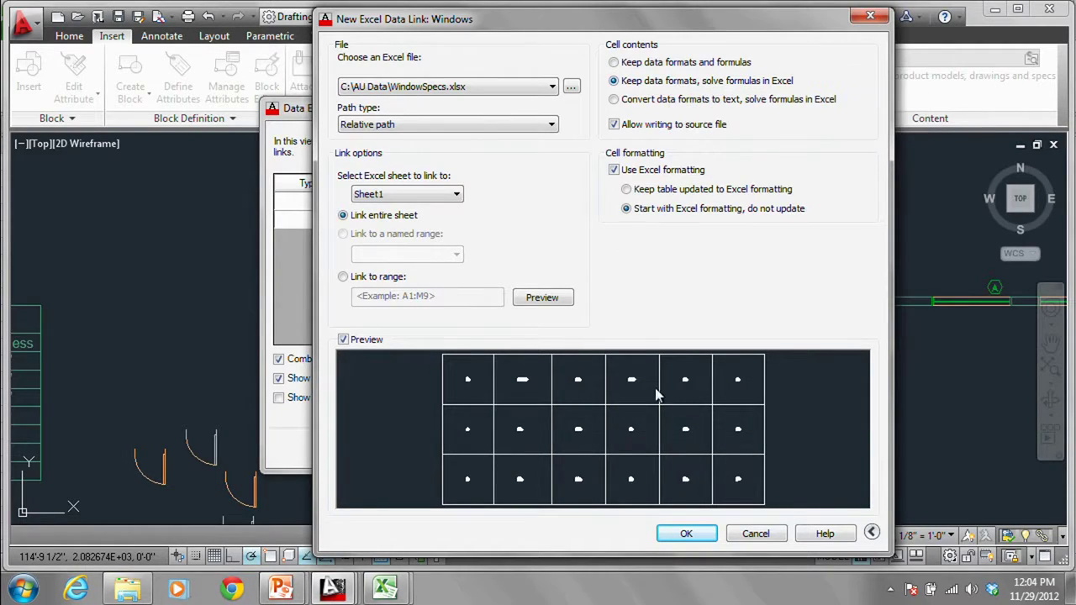
Step: Finish the Windows data link and accept it as the external data source
click(686, 533)
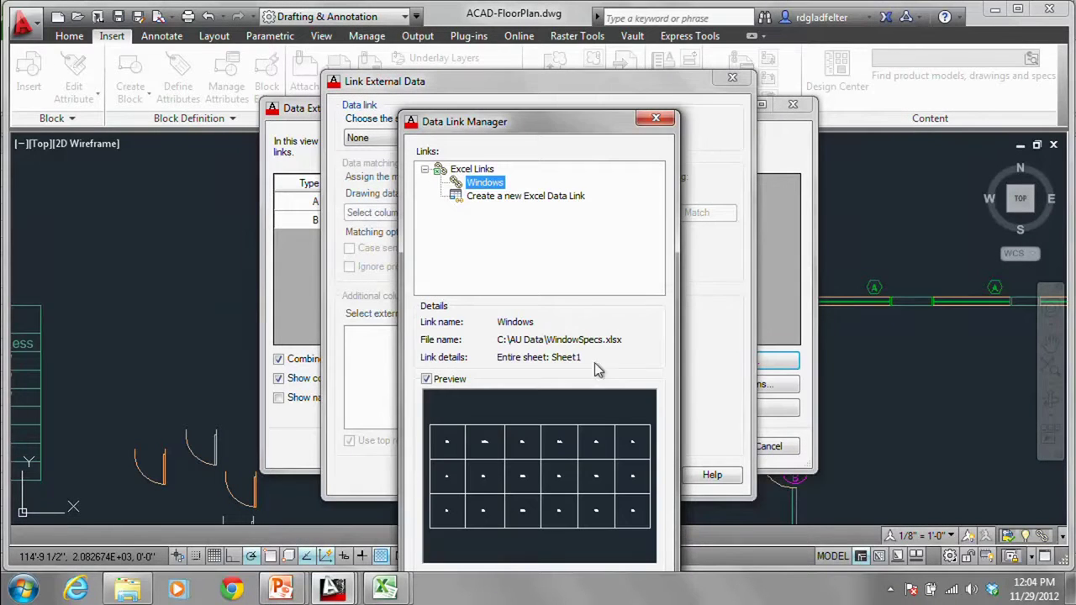
drag(577, 135, 569, 77)
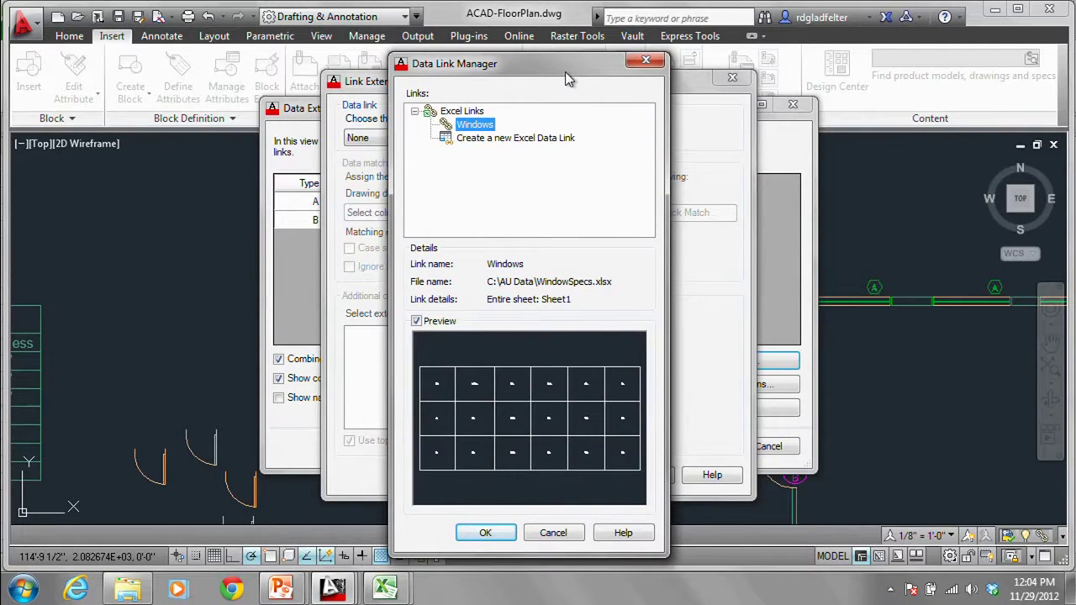
click(486, 531)
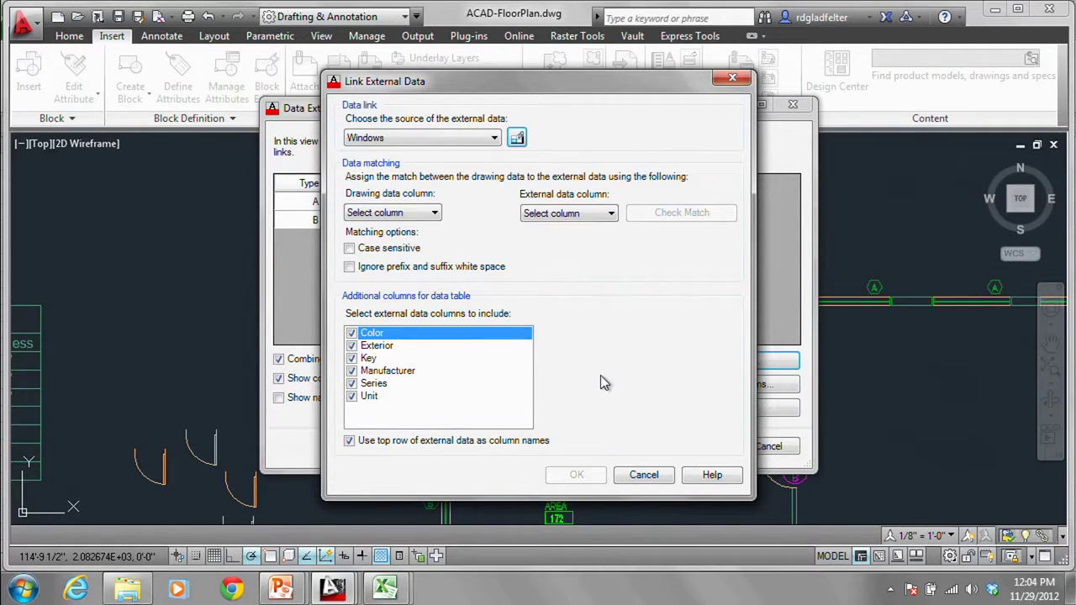
Step: Set Type as the drawing matching column, then check the Key heading in WindowSpecs.xlsx
click(409, 213)
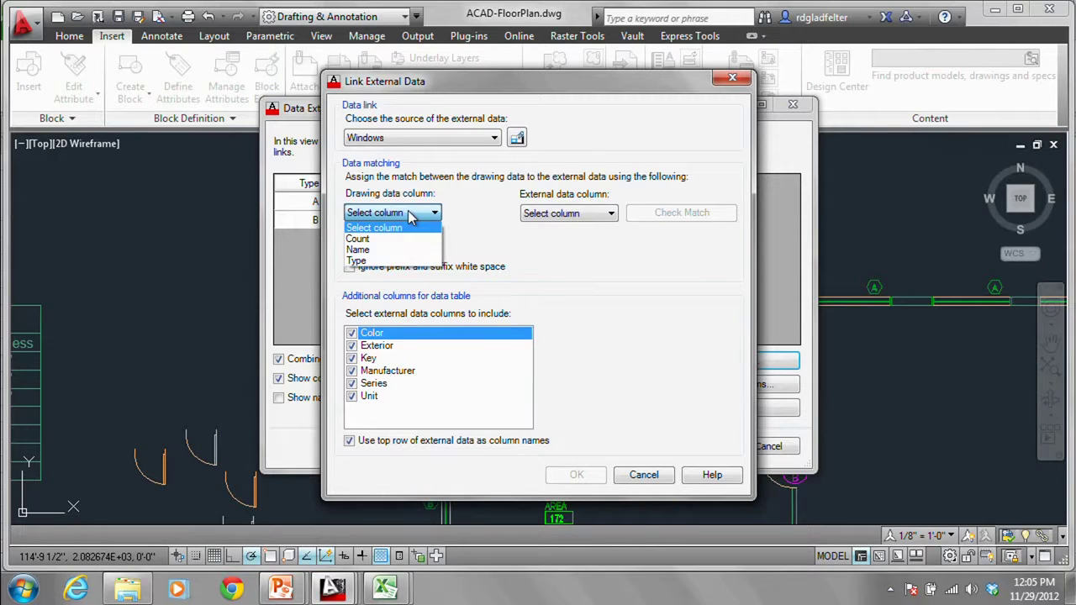
click(408, 262)
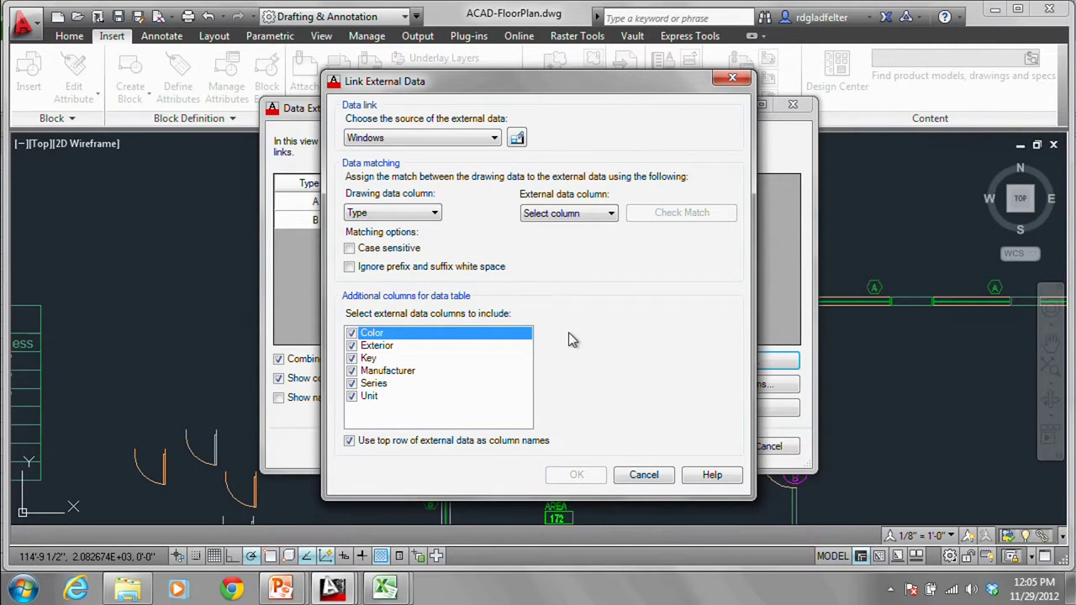
click(387, 588)
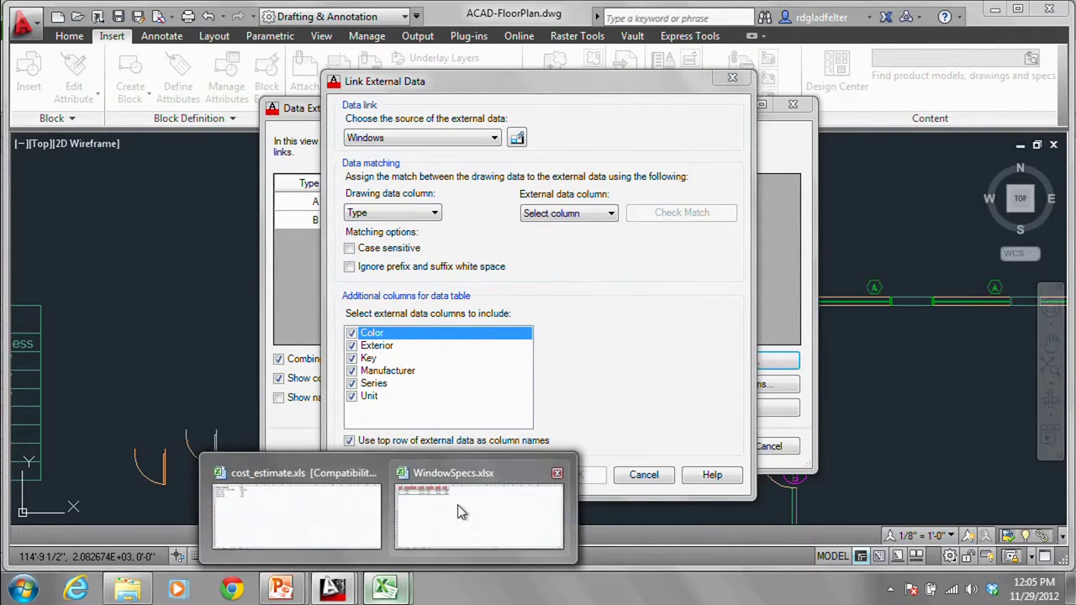
click(450, 517)
click(36, 168)
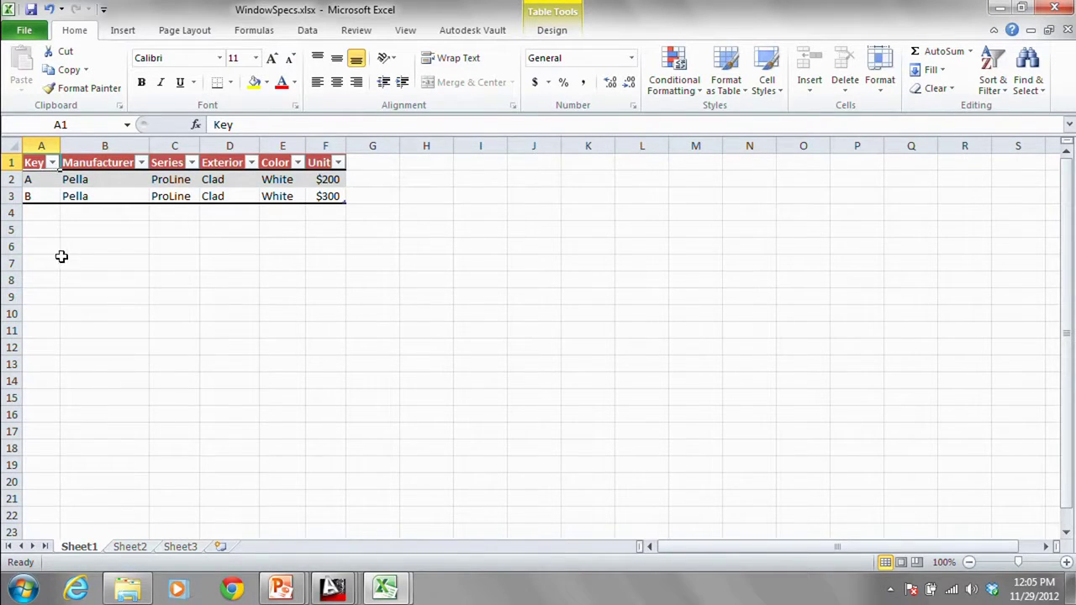
key(alt+Tab)
click(599, 219)
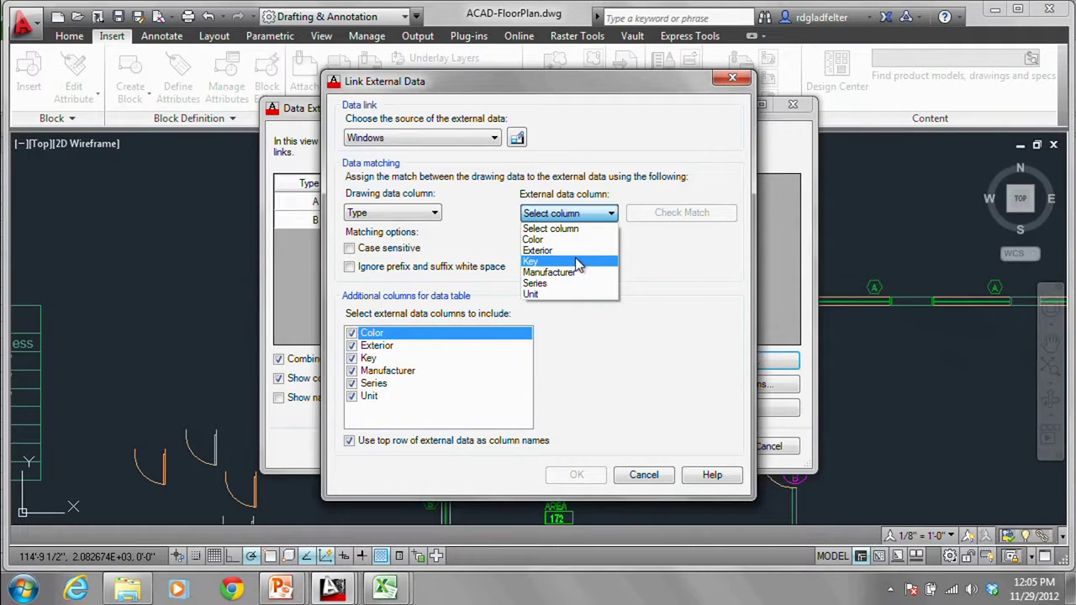
Step: Pair the drawing's Type column with the spreadsheet's Key column, verify the match, and accept
click(577, 263)
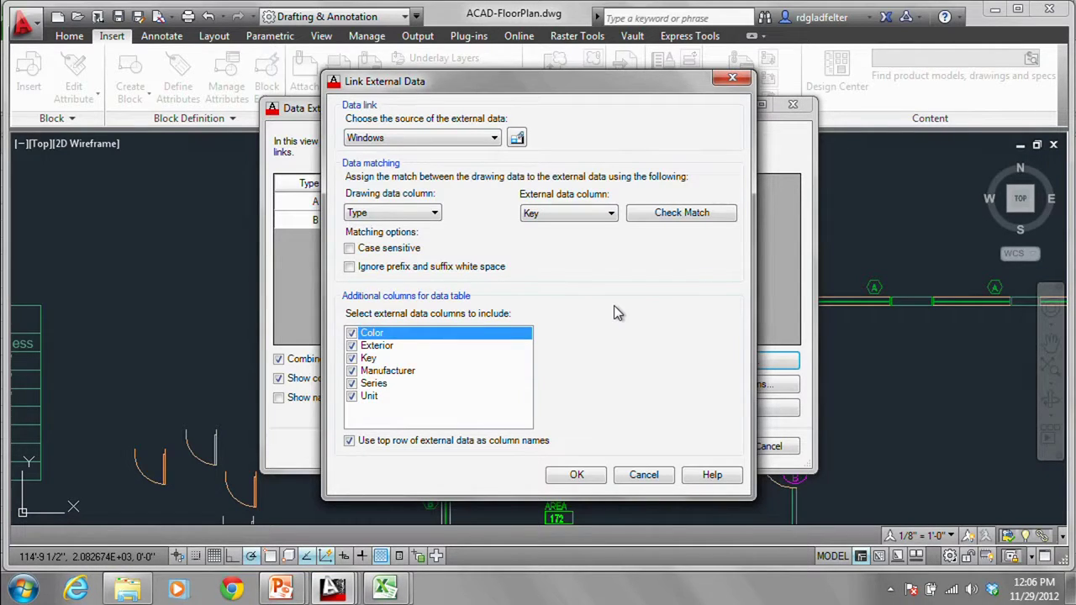
click(691, 217)
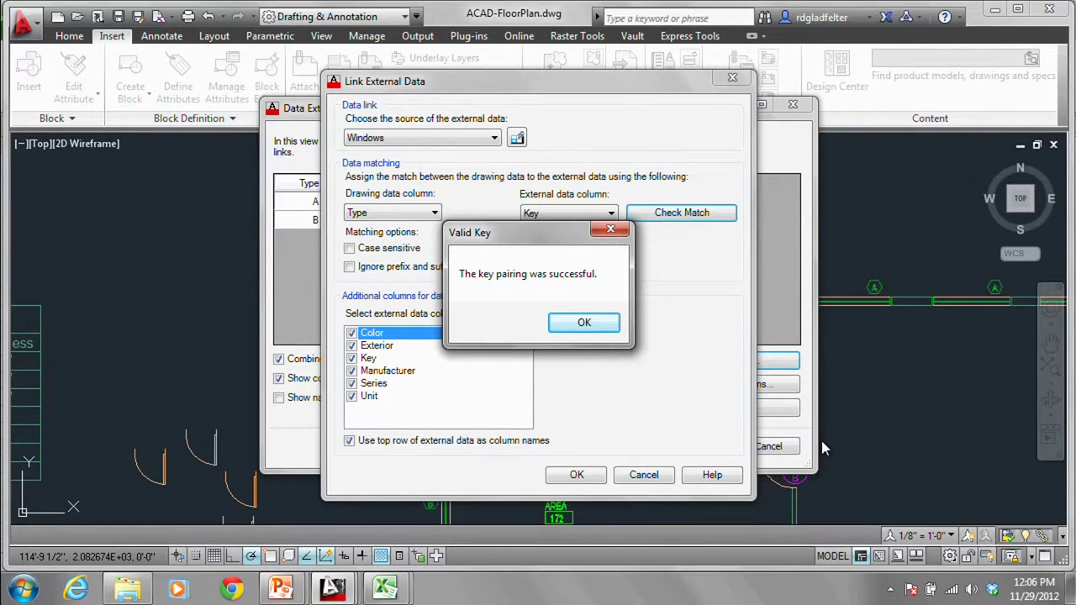
click(584, 324)
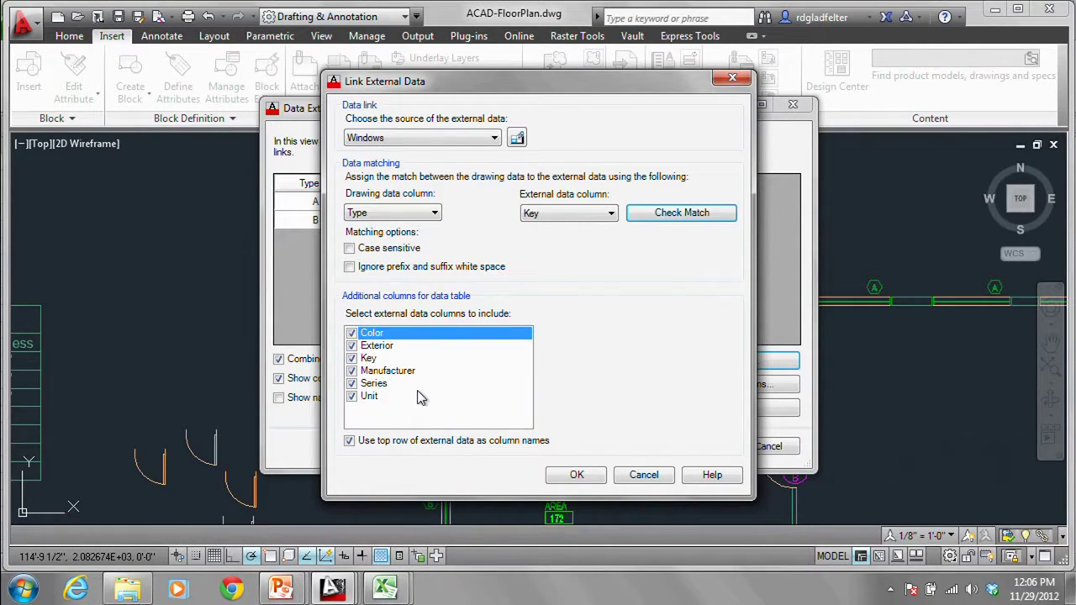
click(576, 475)
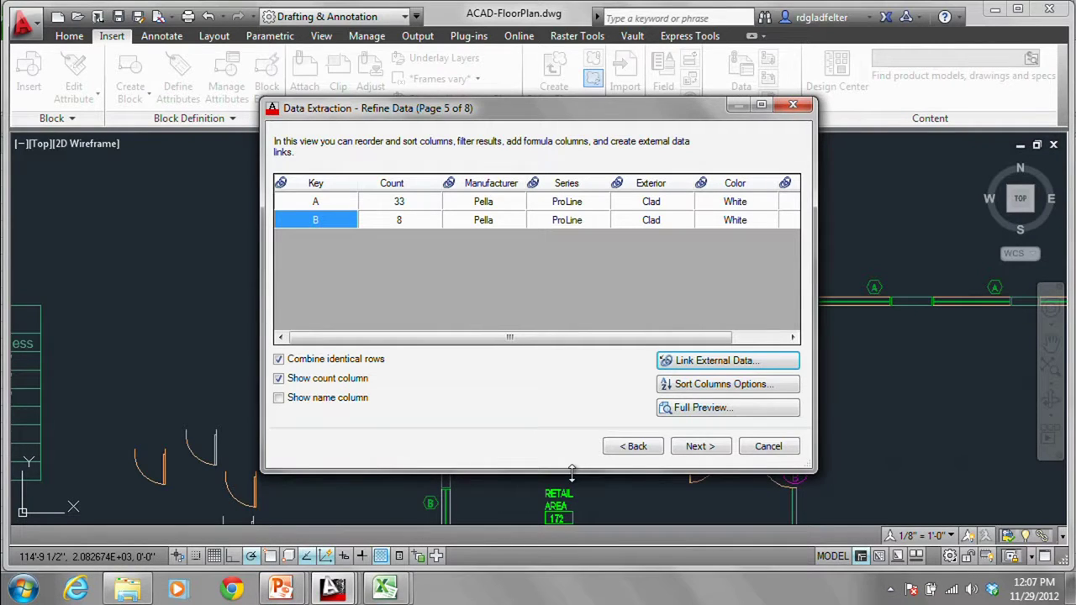
Step: Scroll the Refine Data table right to review the linked Manufacturer, Series, Exterior, Color and Unit columns
drag(443, 338, 605, 332)
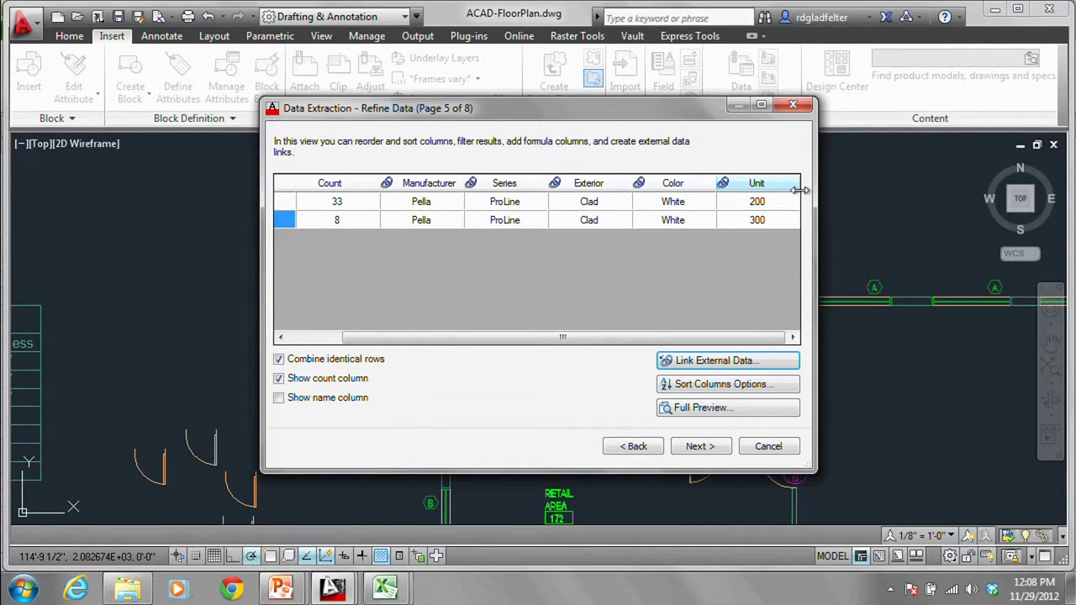
Step: Format the Unit column as Currency so it shows $200 and $300
right_click(765, 185)
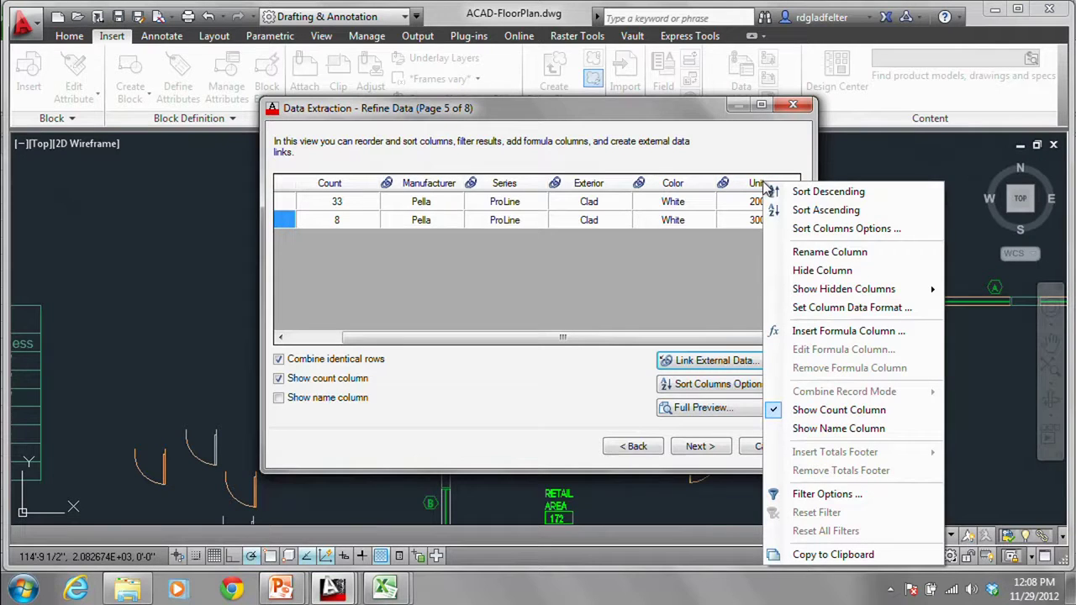
click(916, 313)
click(700, 408)
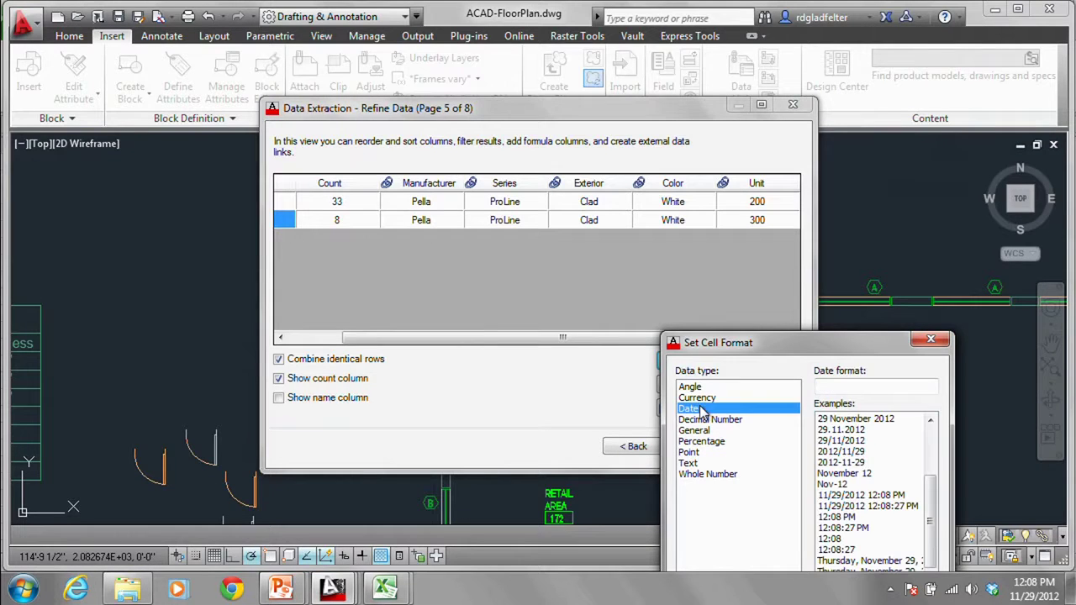
click(697, 397)
drag(764, 342, 628, 149)
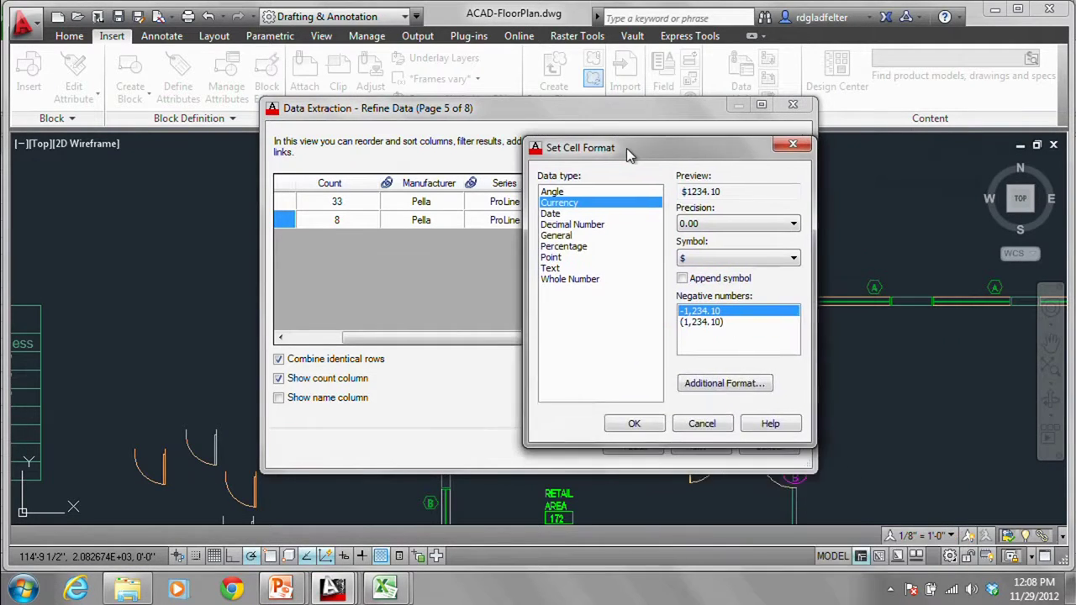
click(636, 425)
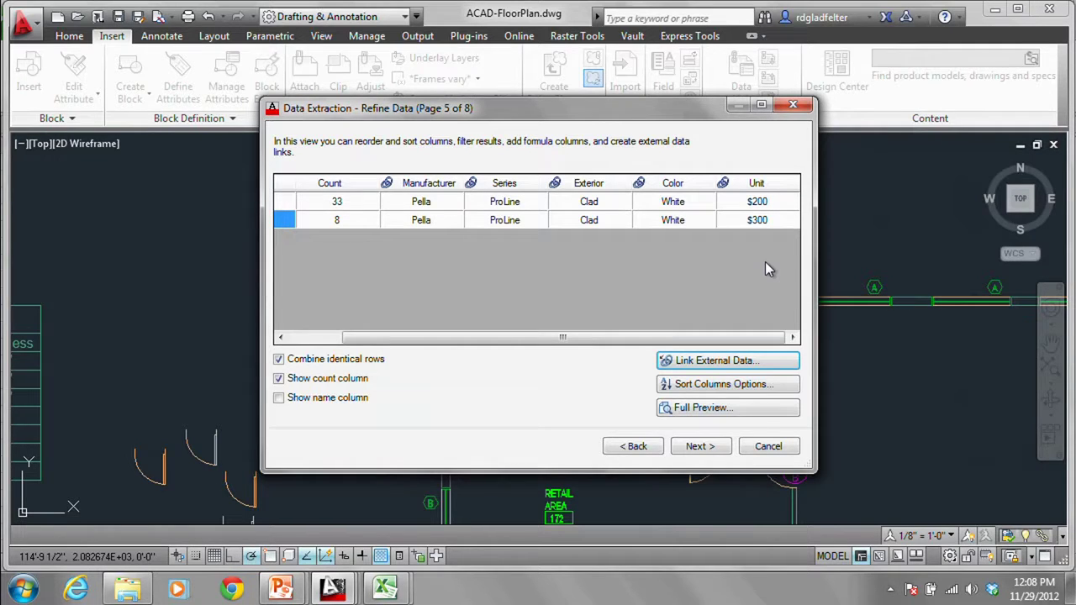
click(688, 441)
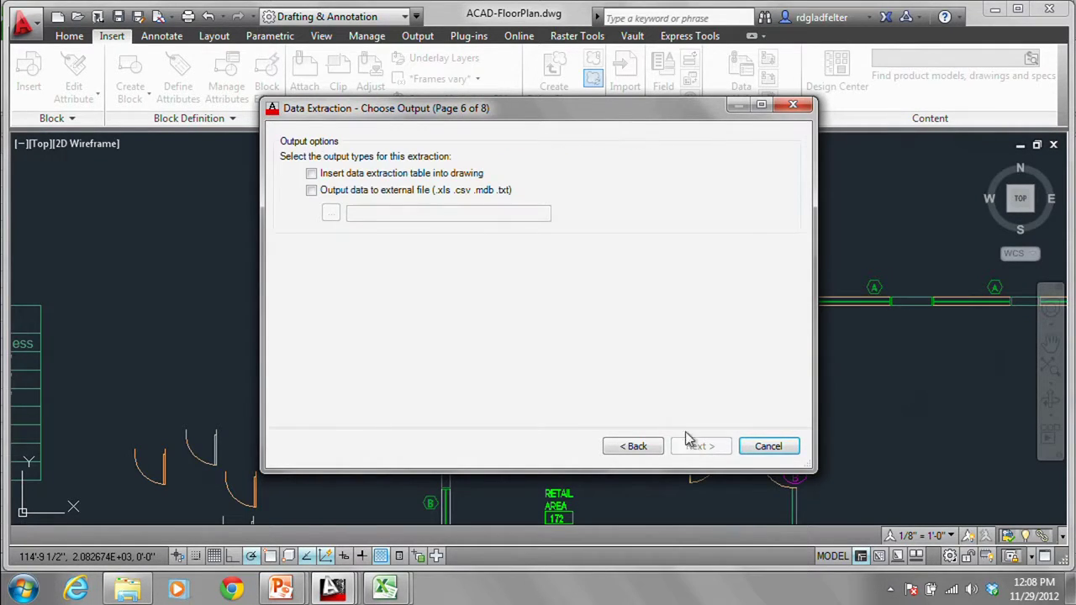
Step: Output the extraction as a table in the drawing titled 'Window Schedule'
click(386, 173)
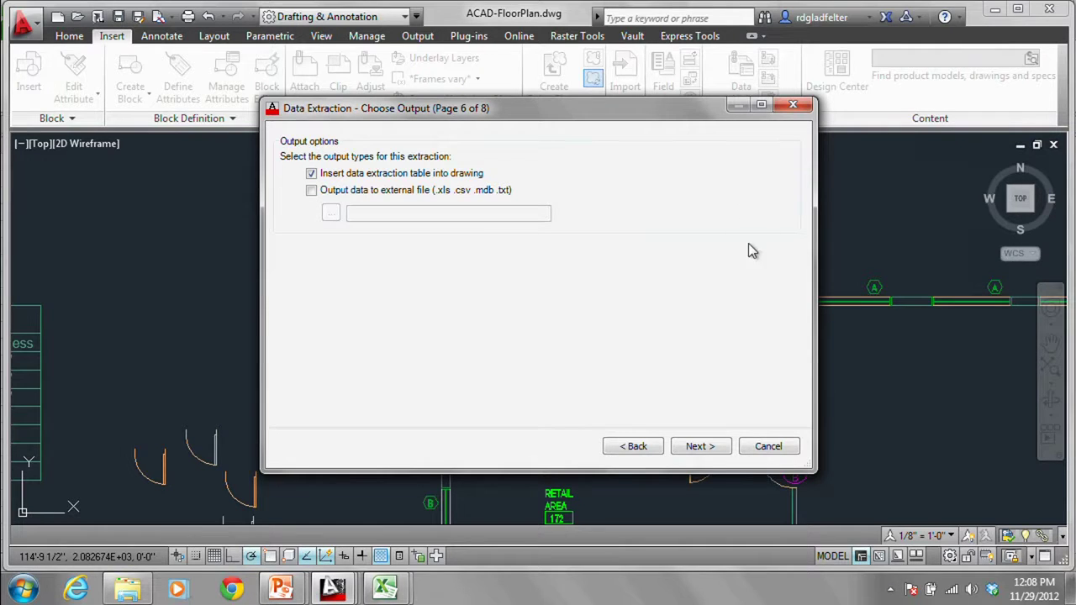
click(712, 446)
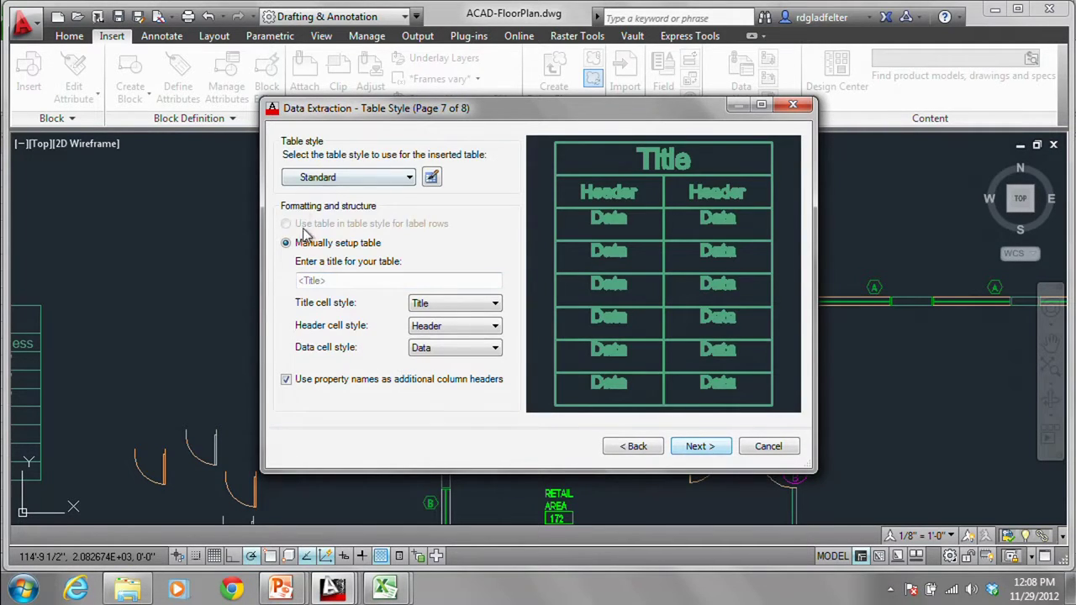
click(335, 280)
text(Window Schedule)
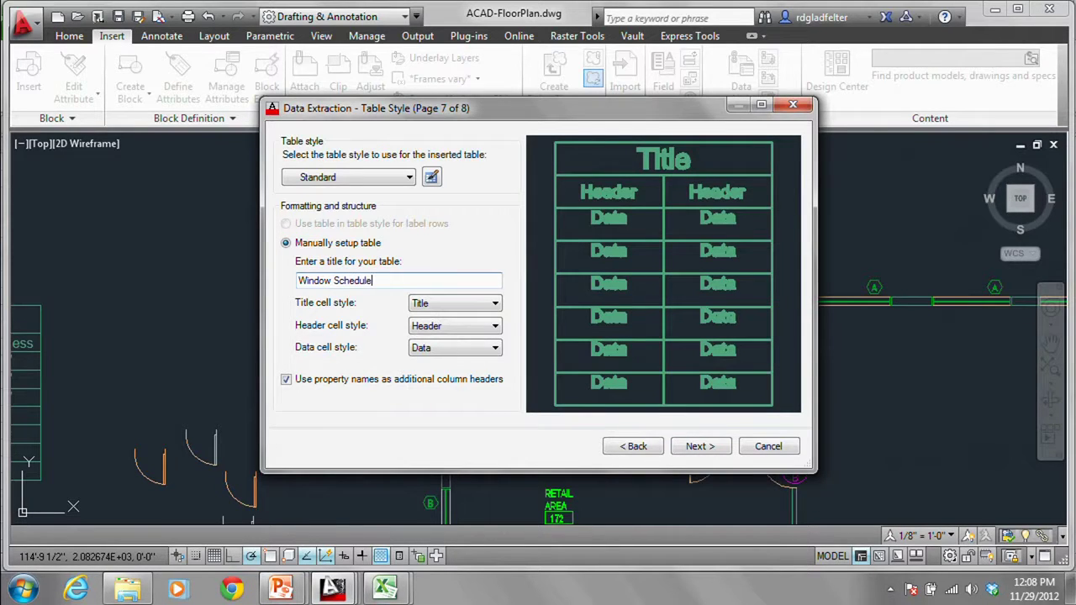
Step: Finish the extraction and place the Window Schedule table above the floor plan
click(697, 451)
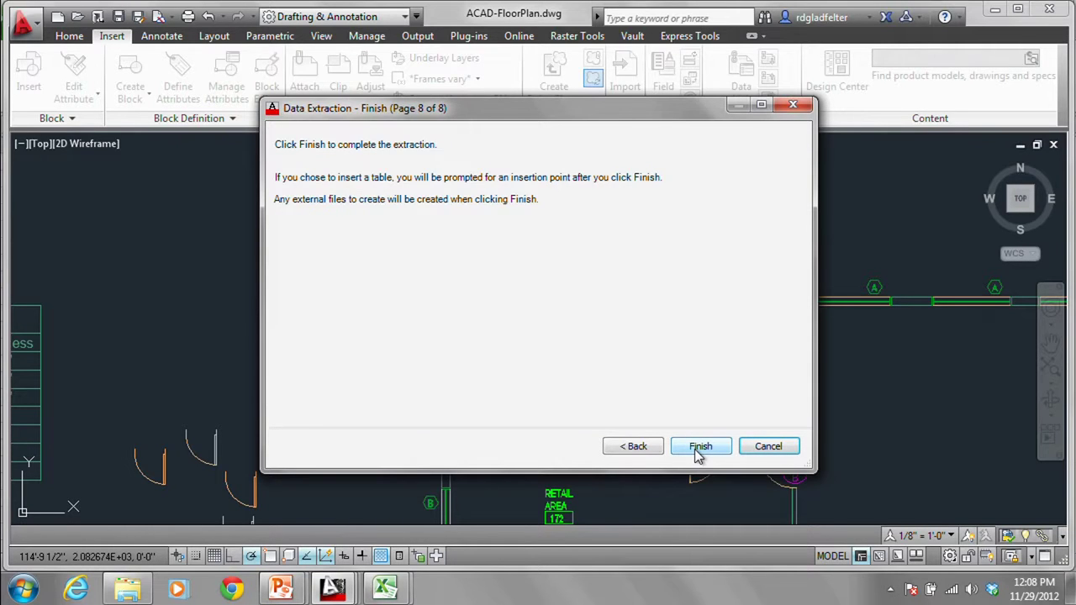
click(699, 449)
scroll(648, 444, down, 3)
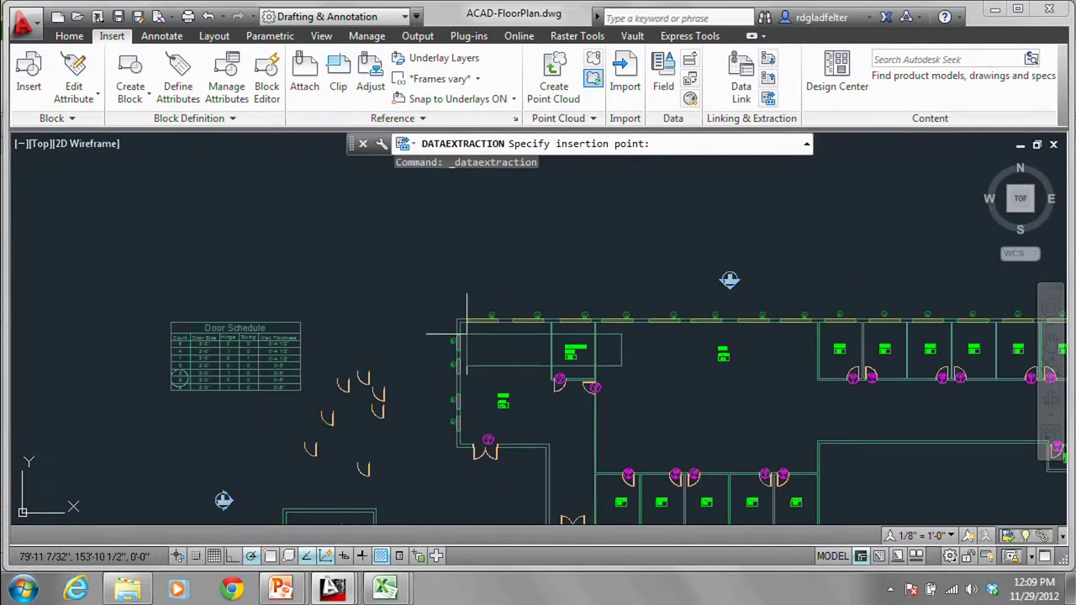
click(374, 227)
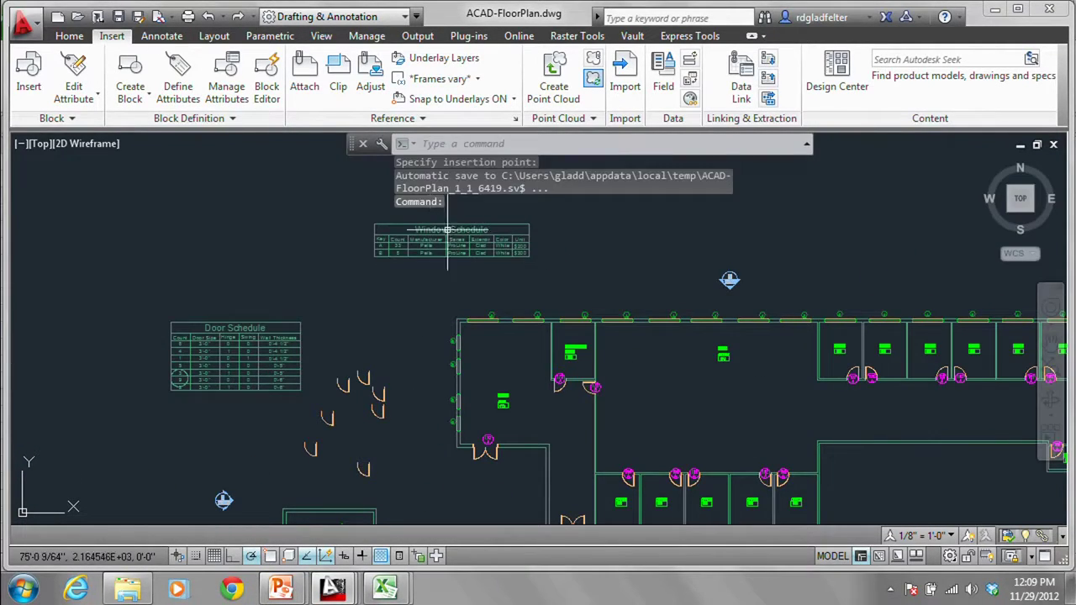
scroll(457, 240, up, 4)
middle_drag(689, 293, 688, 334)
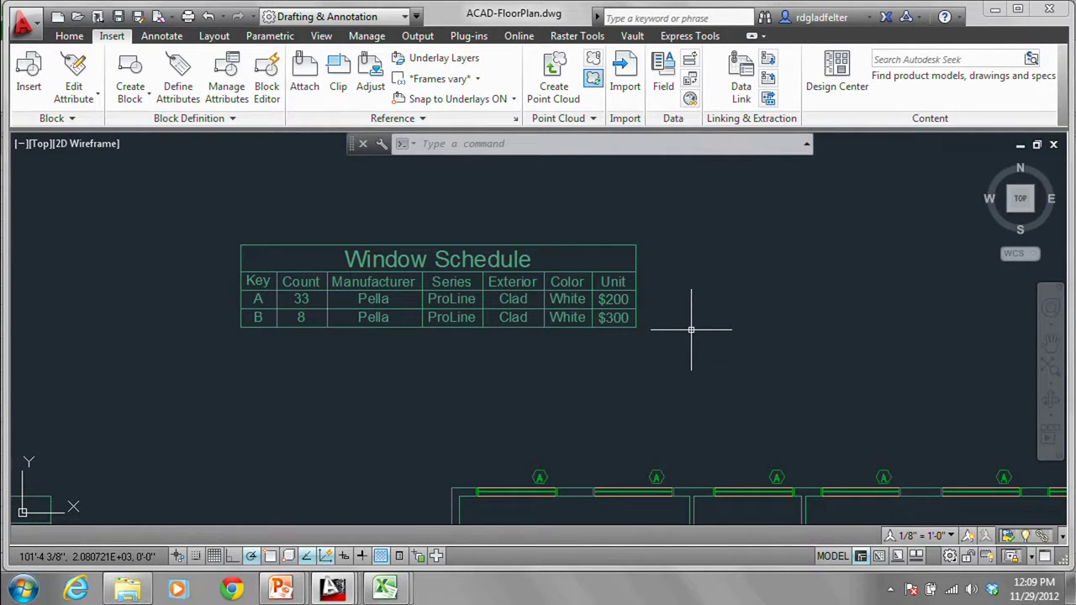
Step: Copy a type A window with CO to just above the wall, below the schedule table
text(co)
key(Return)
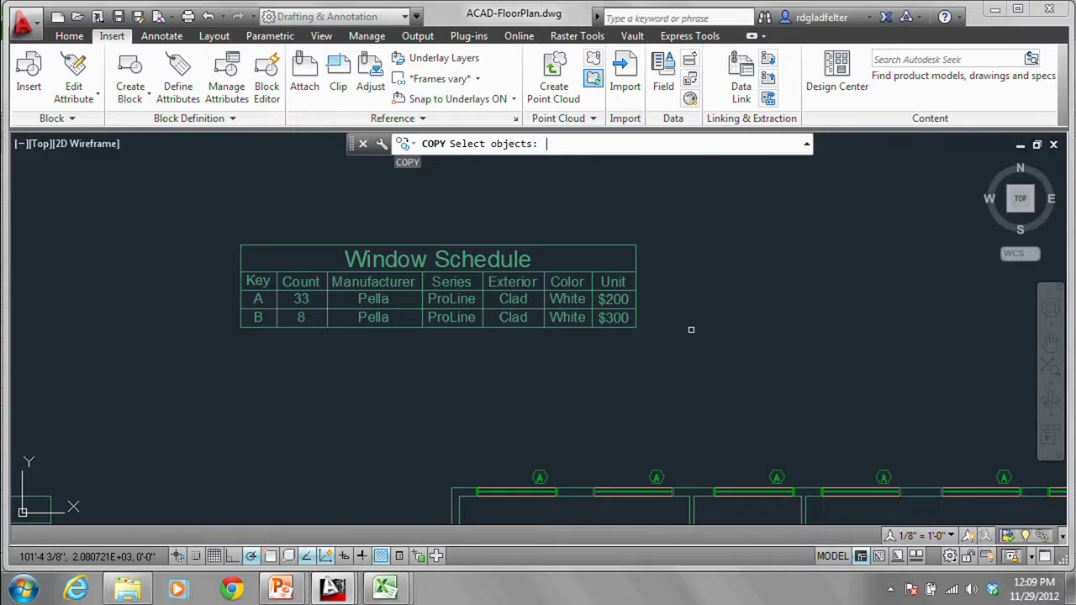
click(530, 502)
key(Return)
click(516, 492)
click(509, 427)
key(Escape)
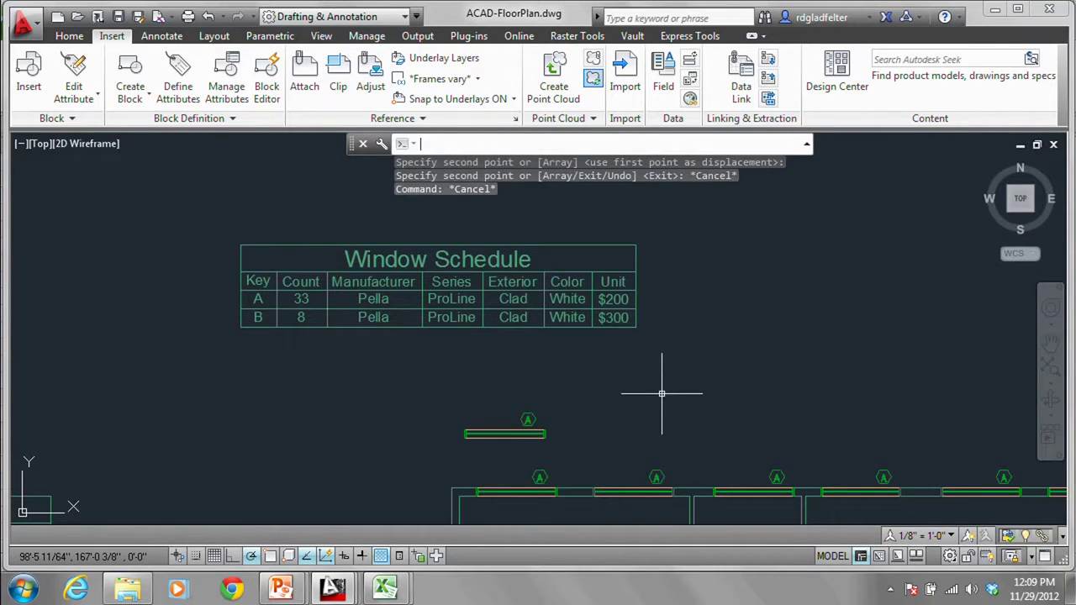
click(537, 296)
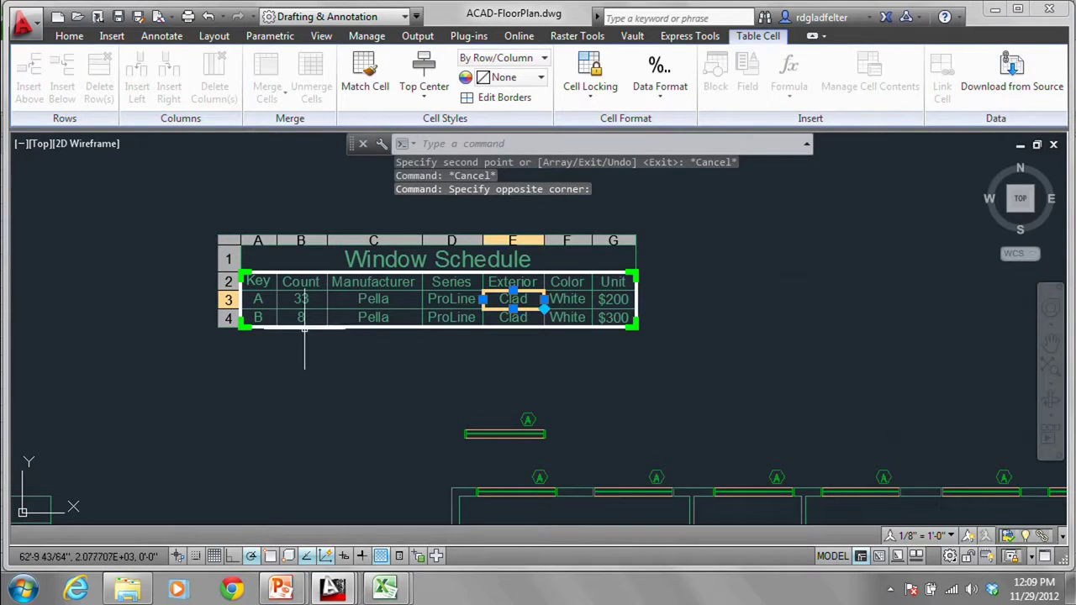
Step: Update the Window Schedule from its data link so type A reads 34
click(1012, 76)
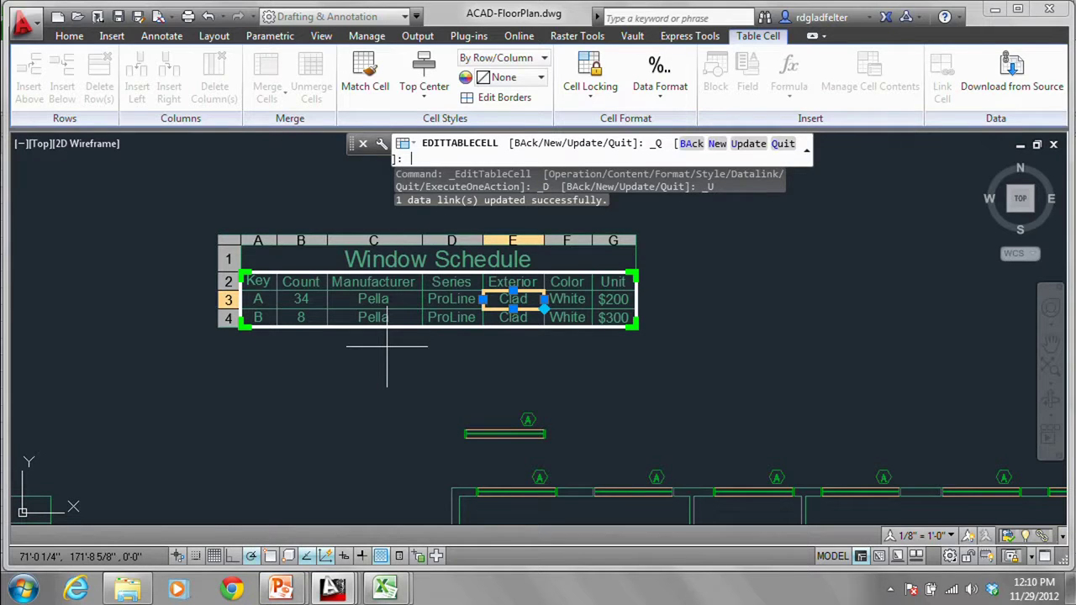
key(Escape)
key(Escape)
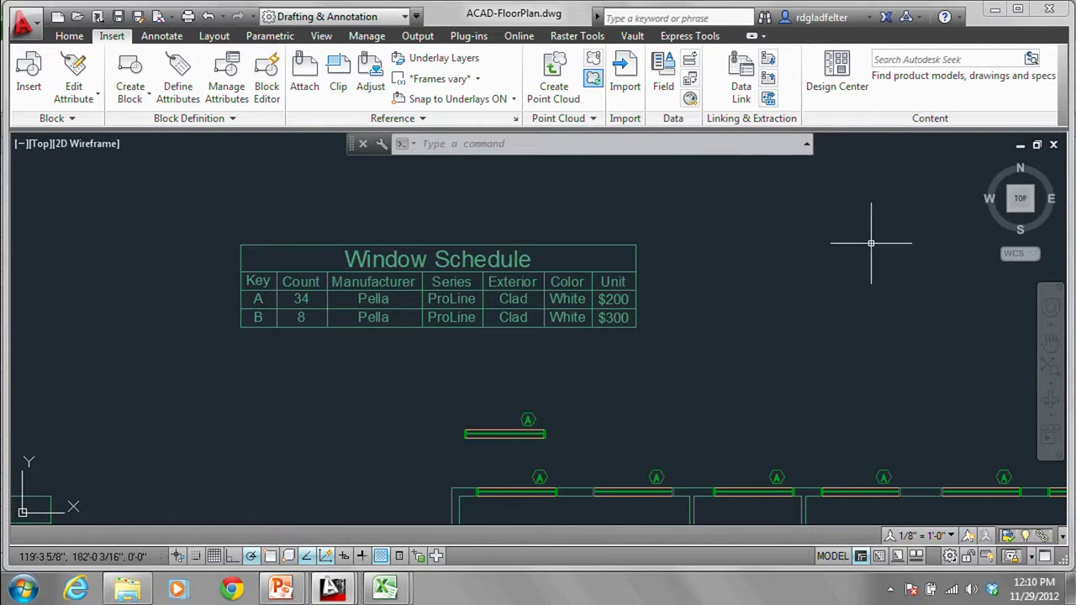
Step: Start Extract Data set to edit the existing window.dxe extraction
click(767, 99)
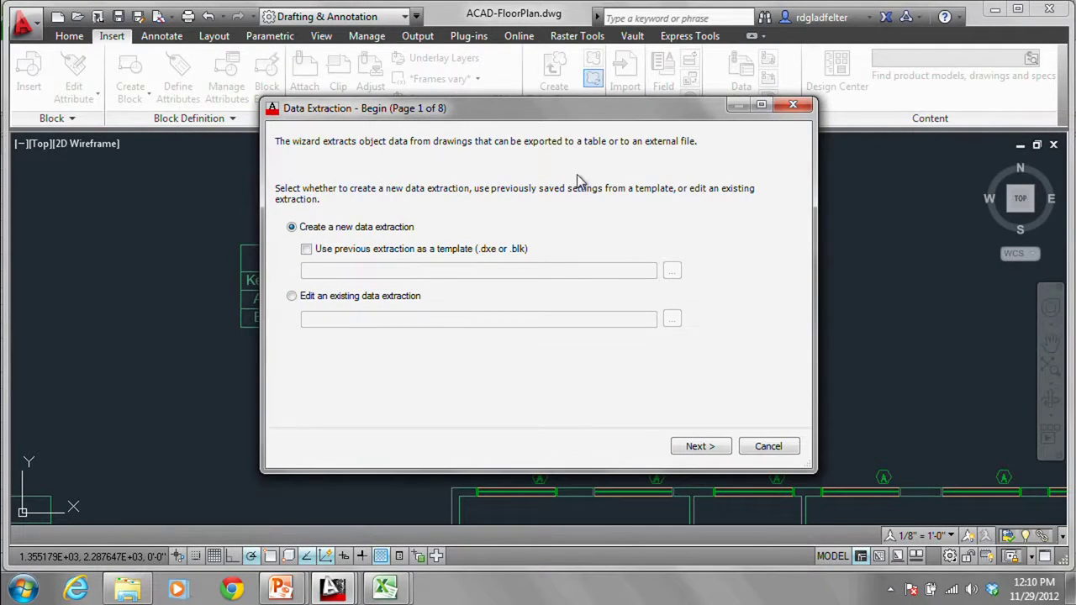
click(328, 304)
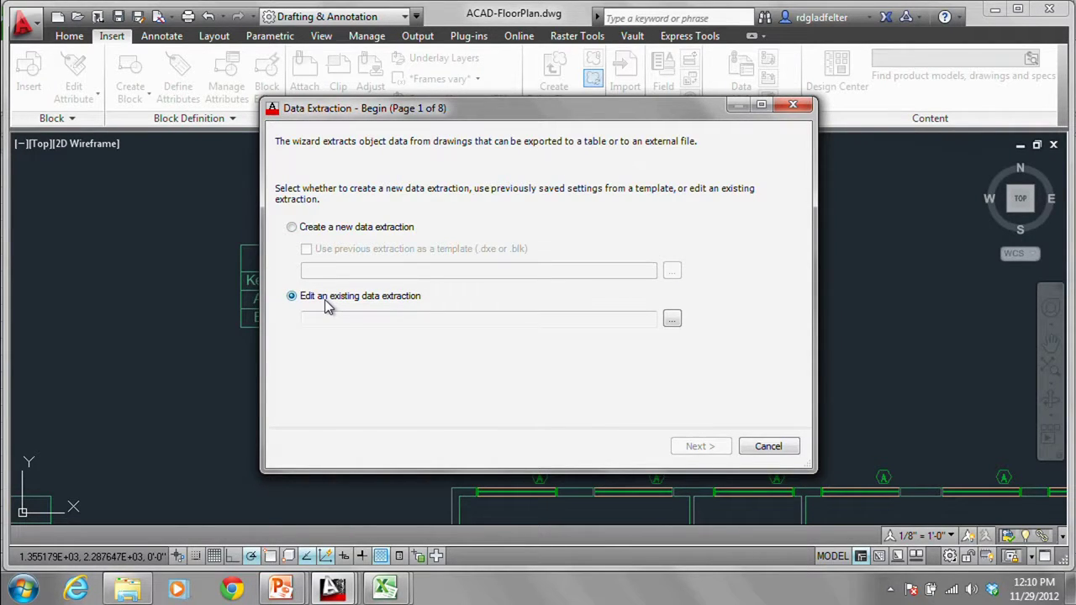
click(672, 320)
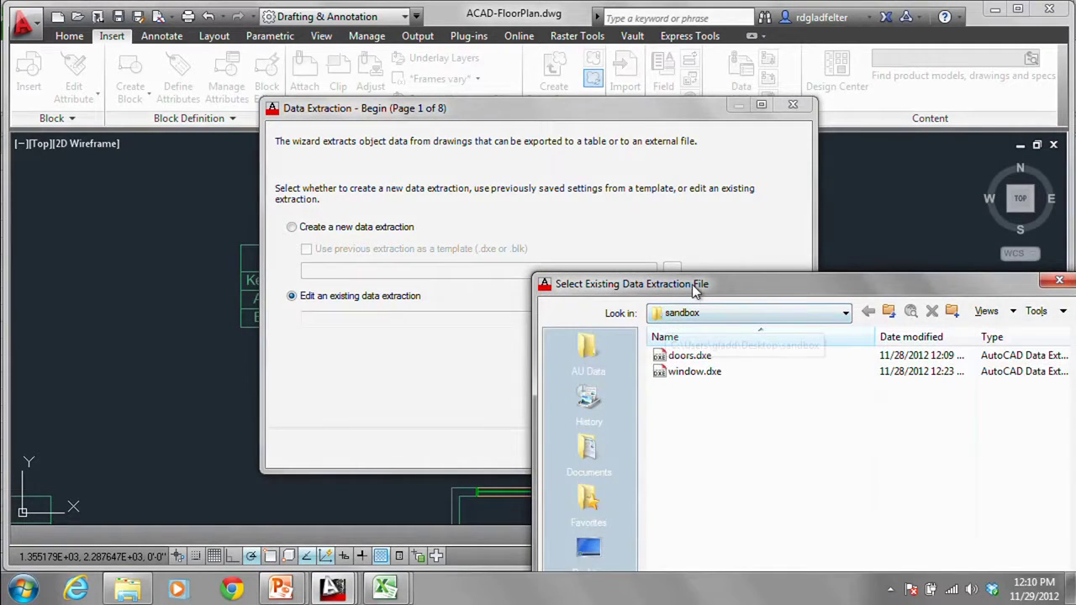
drag(695, 284, 306, 53)
click(309, 137)
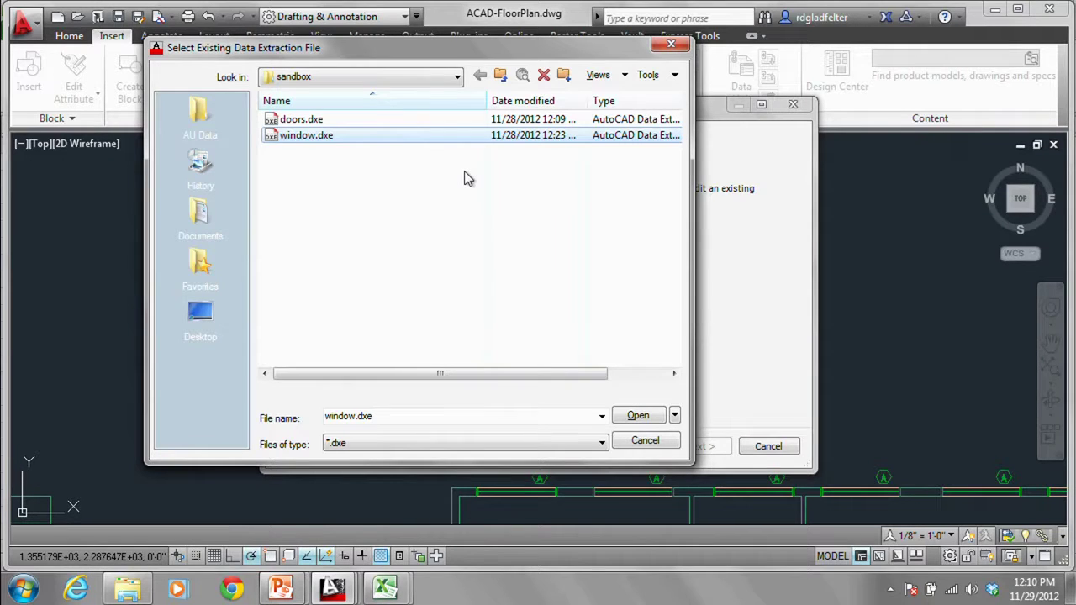
click(645, 417)
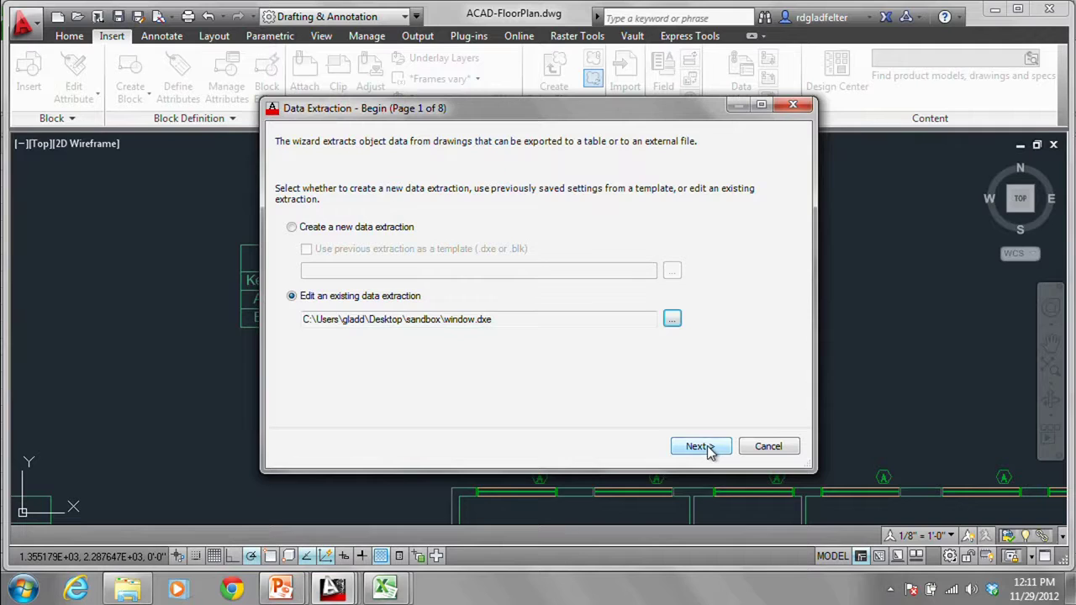
Step: Step through the wizard pages, dismissing the scaled blocks warning, then return to page 1
click(711, 452)
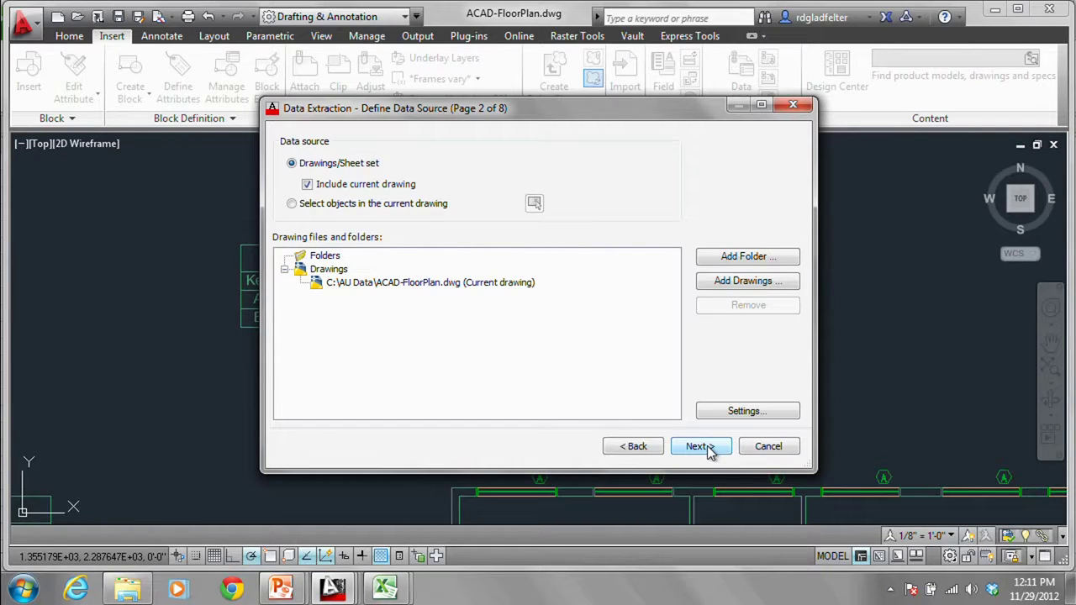
click(708, 447)
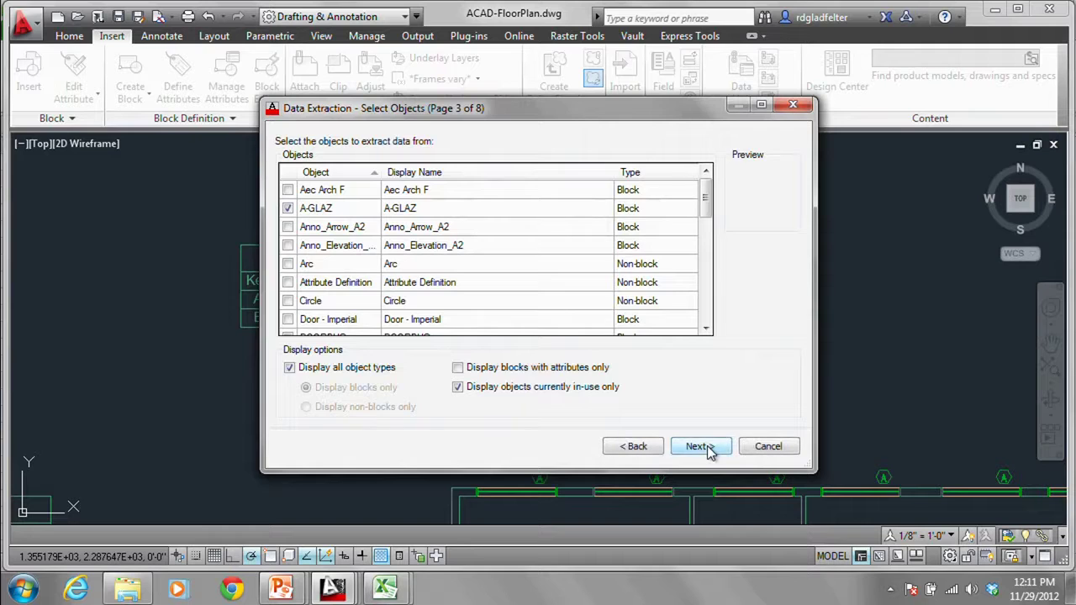
click(709, 447)
click(708, 449)
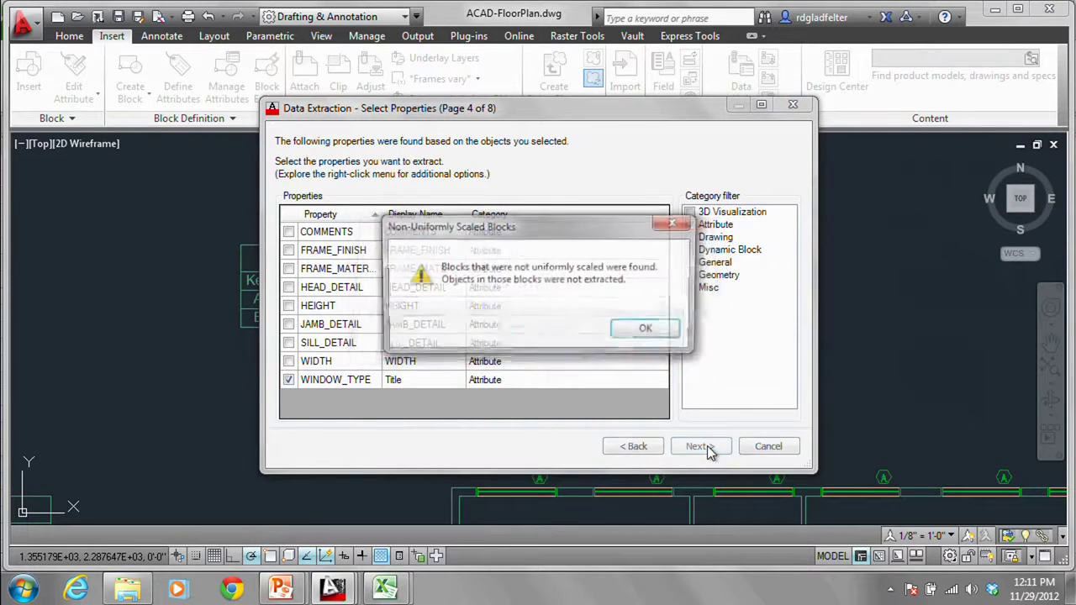
click(652, 330)
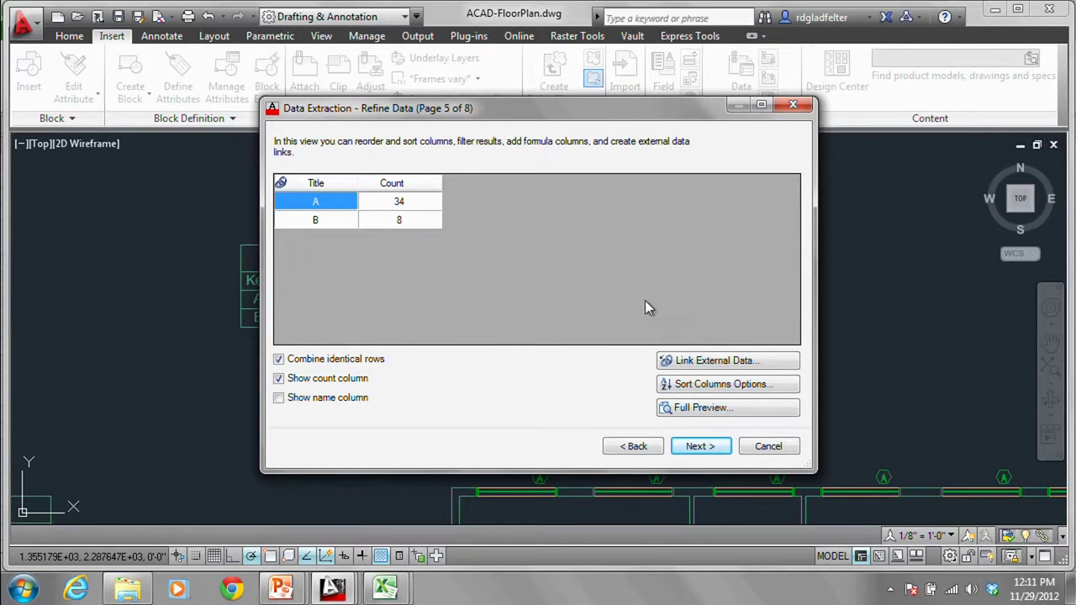
click(635, 448)
click(636, 448)
click(635, 448)
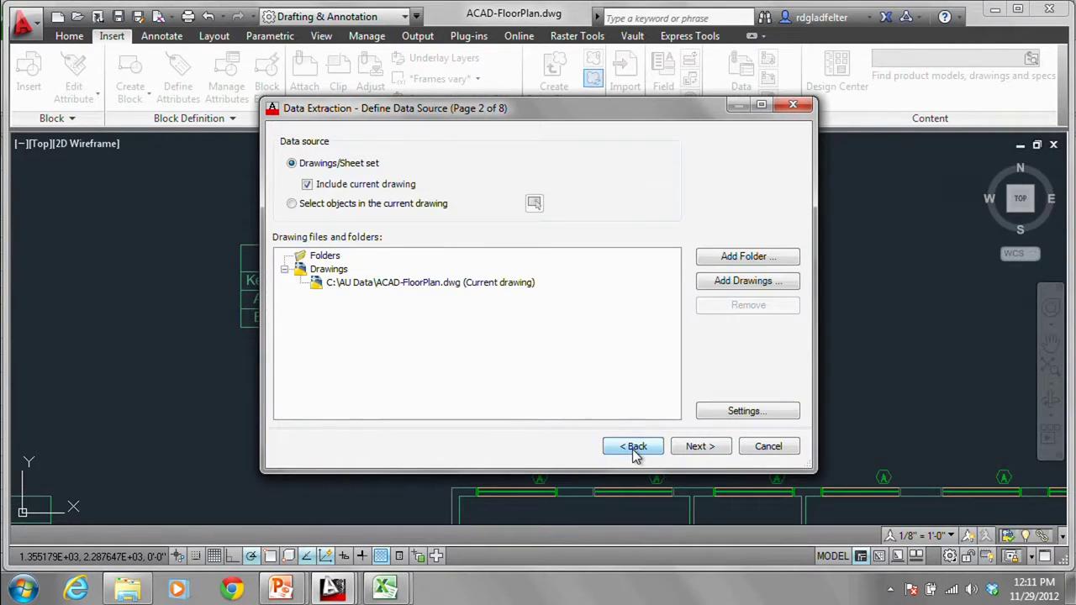
click(703, 449)
click(702, 447)
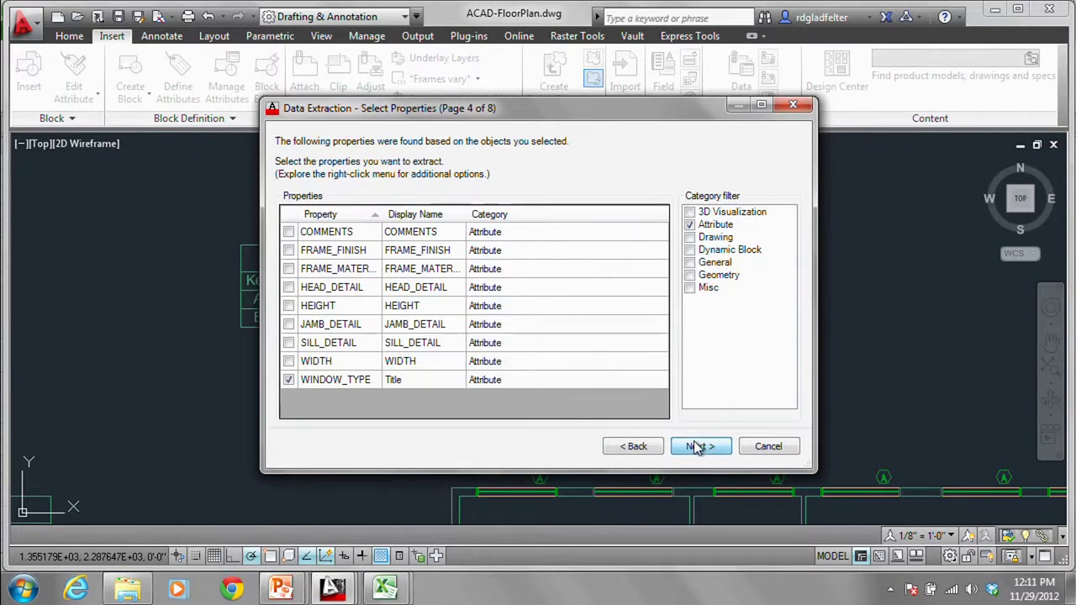
click(627, 448)
click(624, 450)
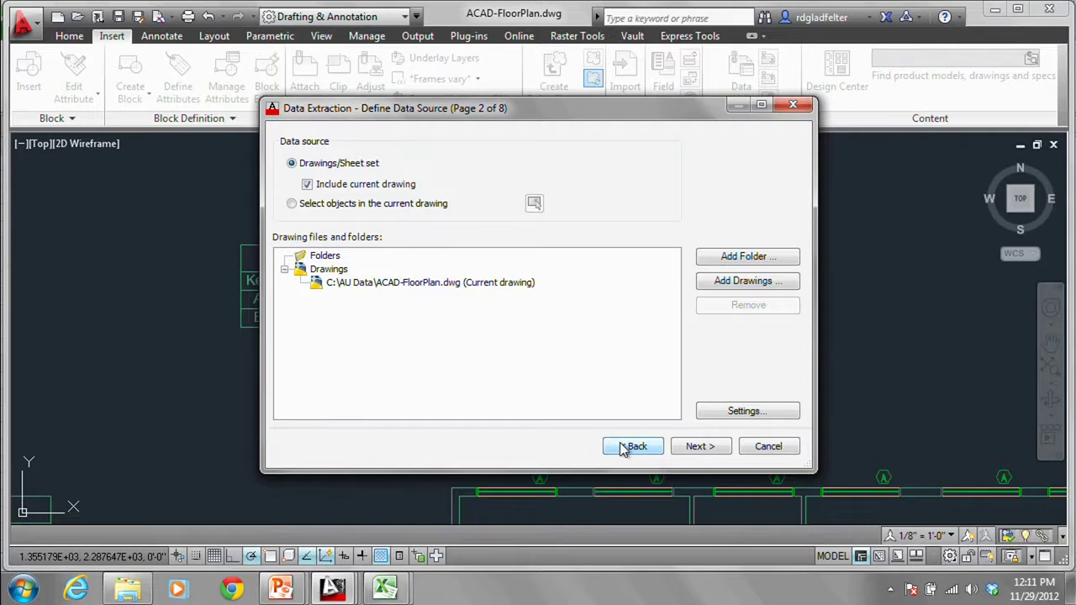
click(622, 449)
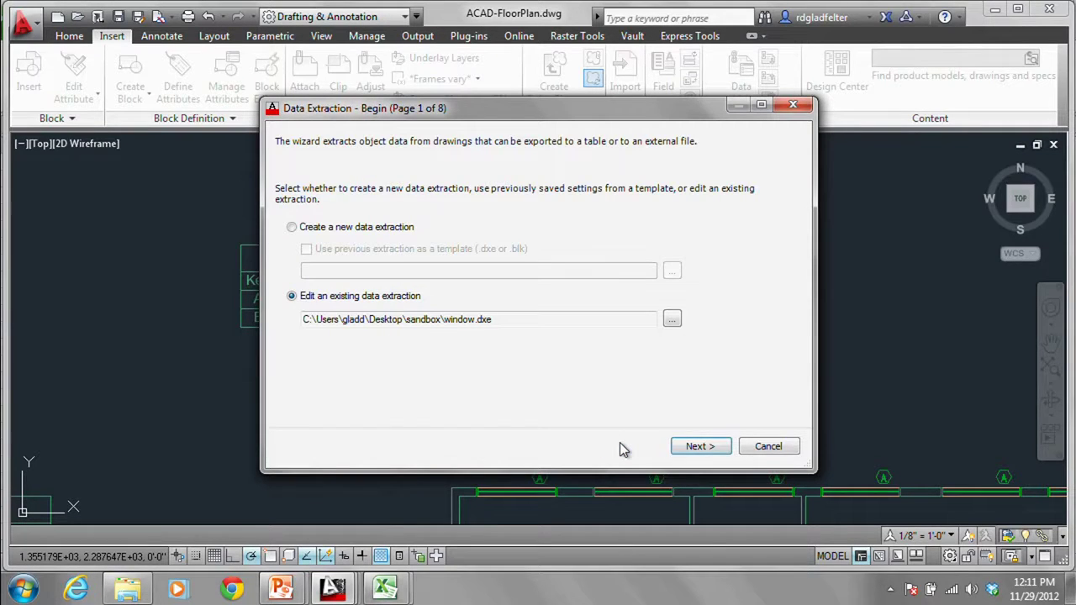
Step: Choose Windows.dxe from the AU Data folder as the extraction to edit
click(672, 319)
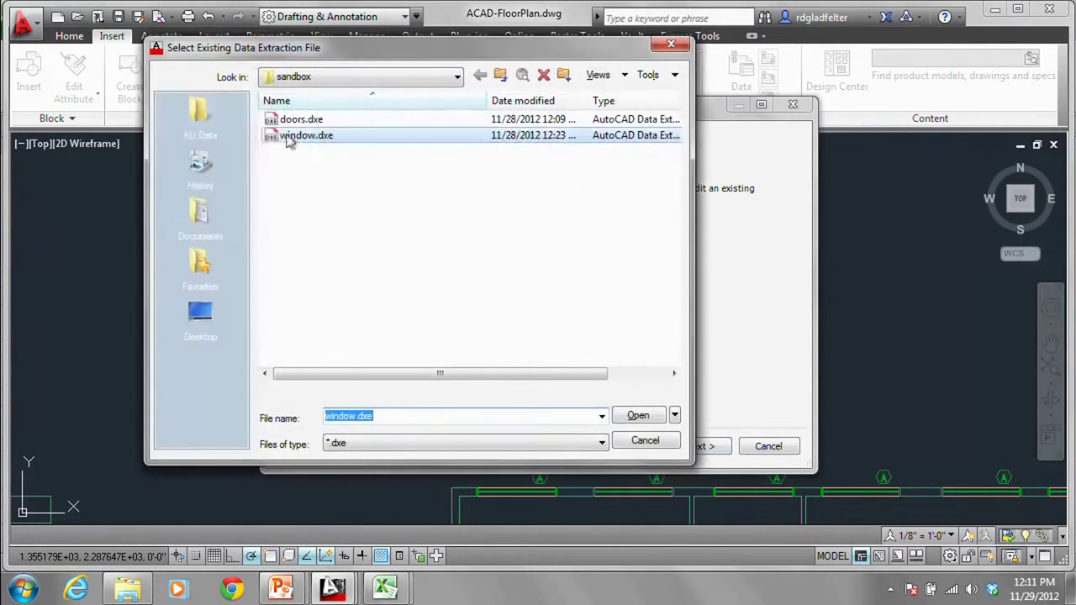
click(200, 116)
click(365, 136)
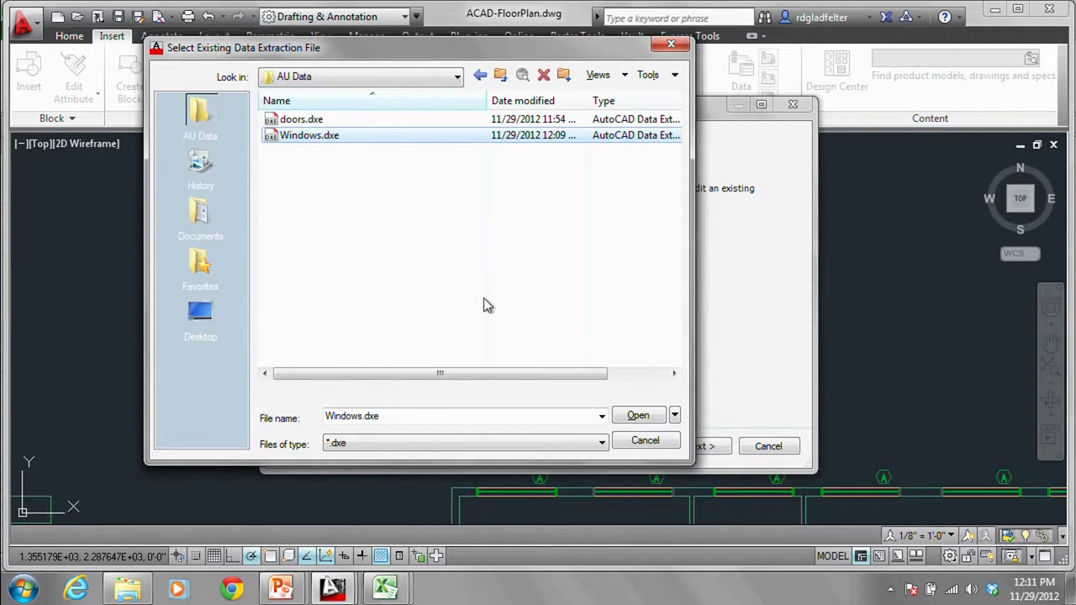
click(644, 417)
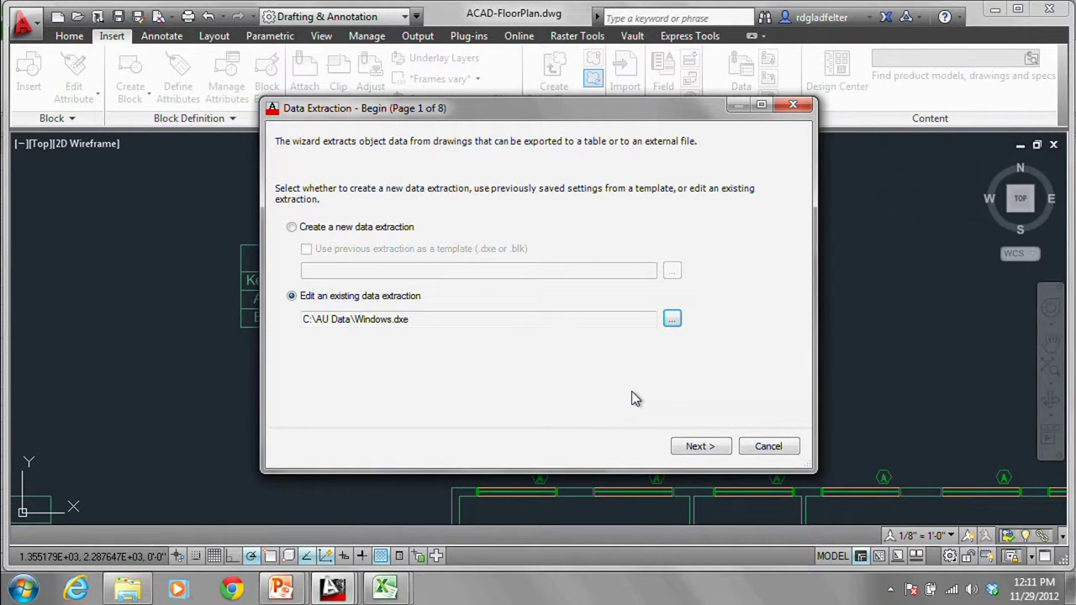
Step: Advance to Refine Data, dismissing the scaled blocks warning, showing types A (34) and B (8)
click(701, 447)
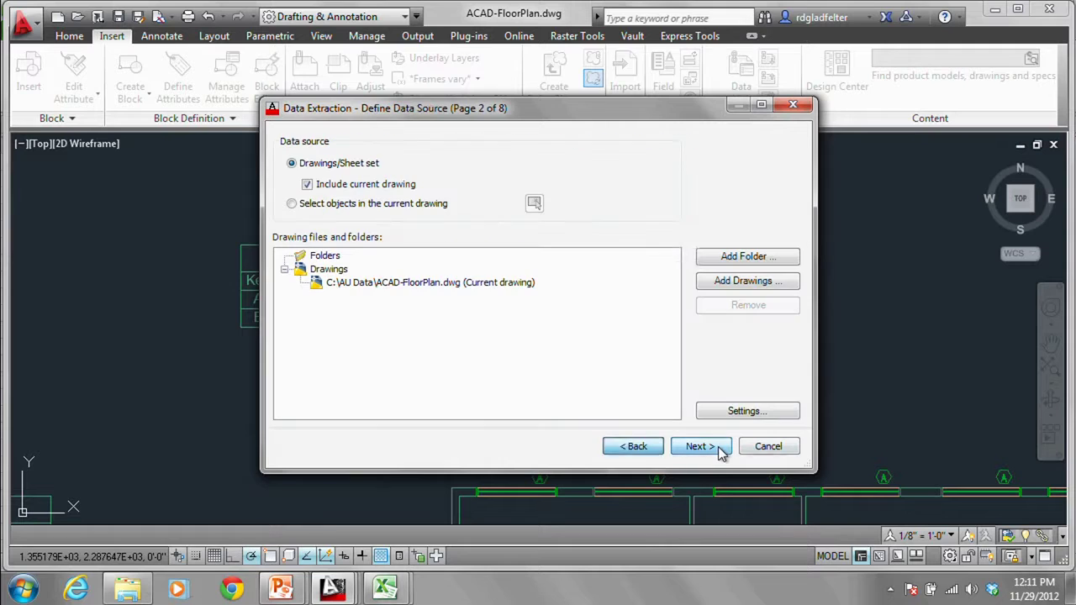
click(700, 447)
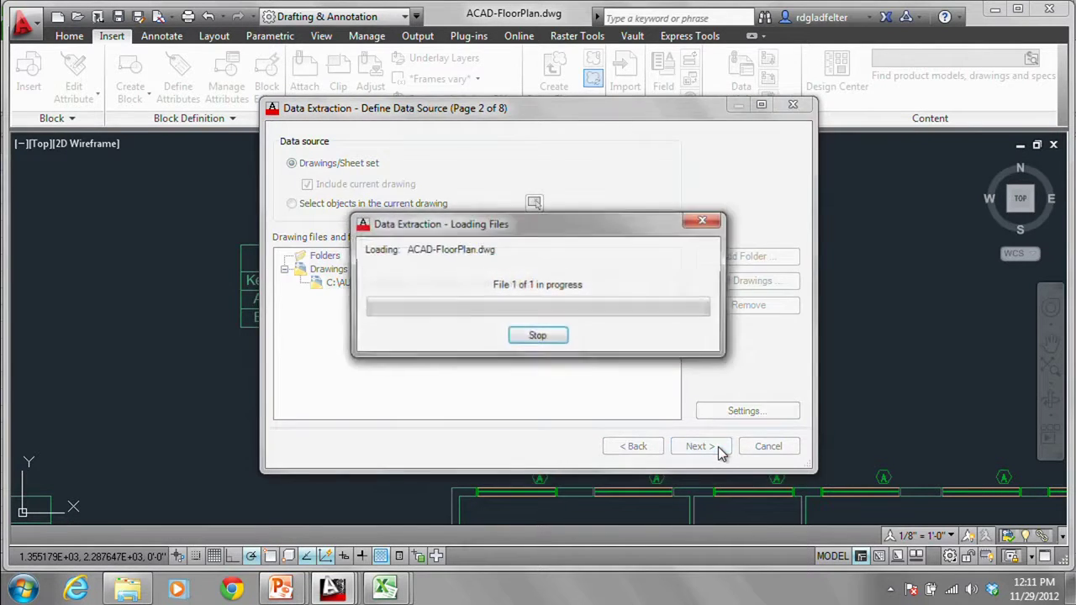
click(701, 447)
click(719, 450)
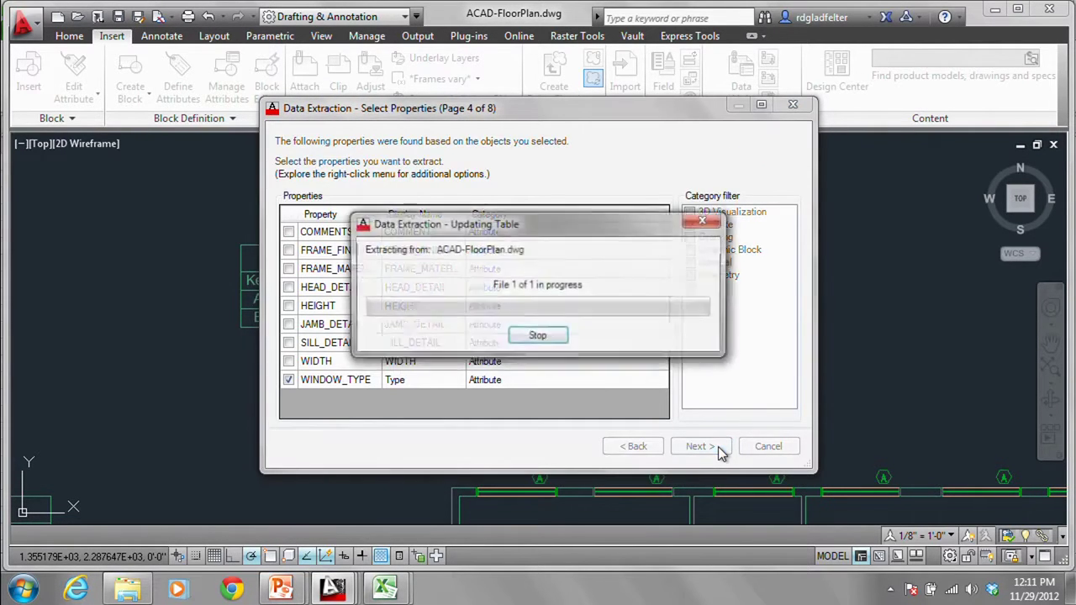
click(669, 332)
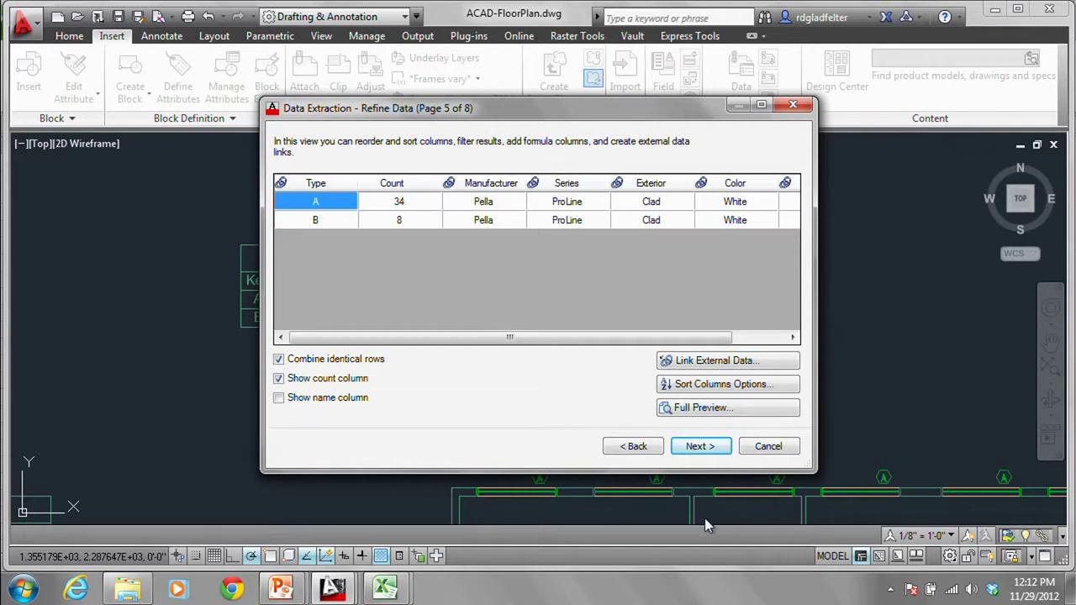
Step: Insert a formula column next to Unit named Total
drag(509, 337, 629, 338)
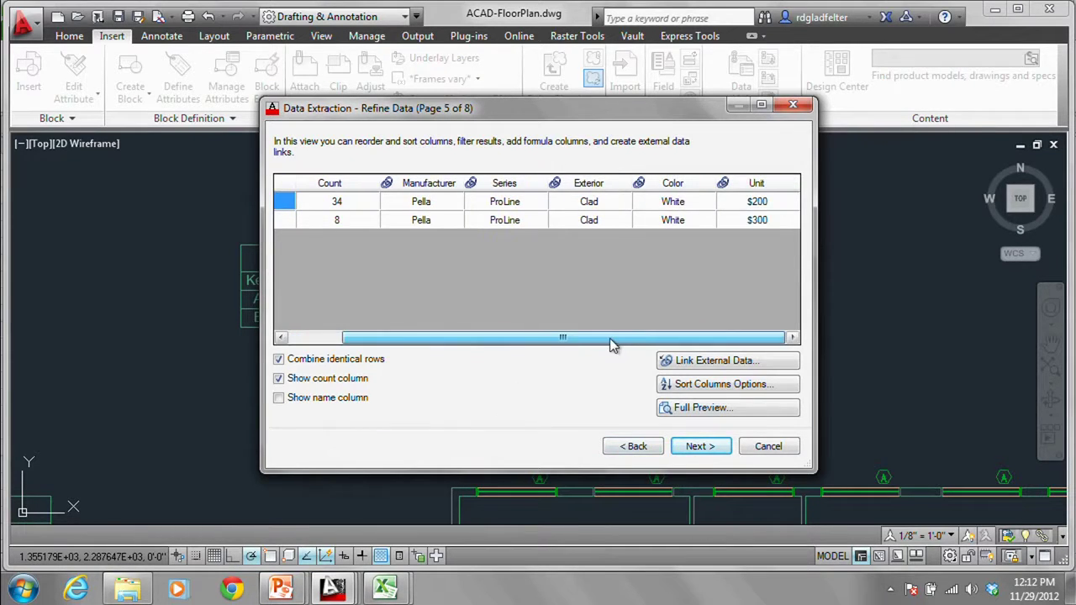
right_click(778, 193)
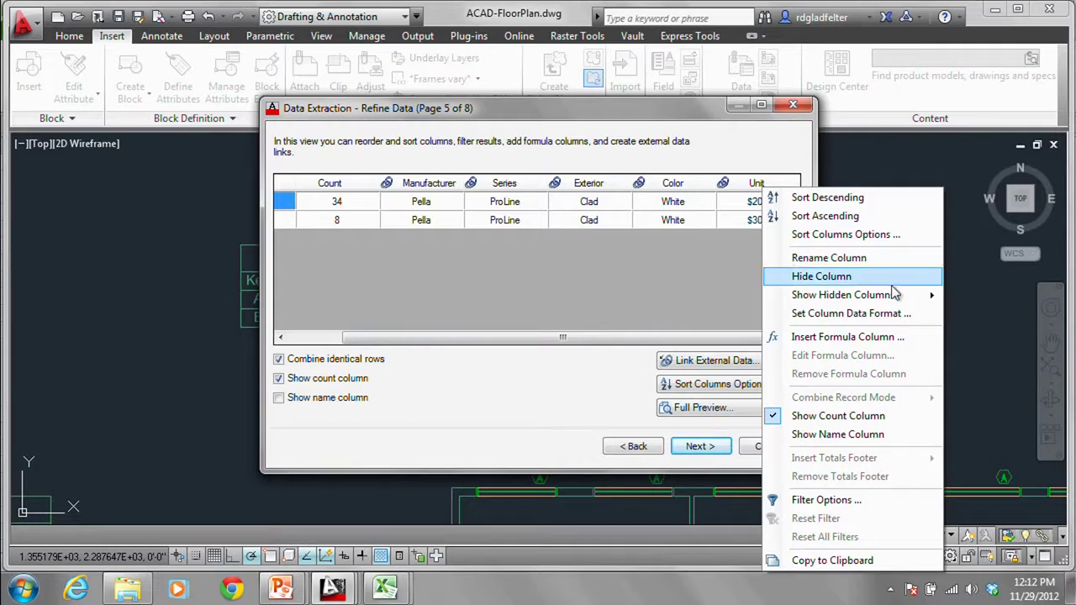
click(908, 344)
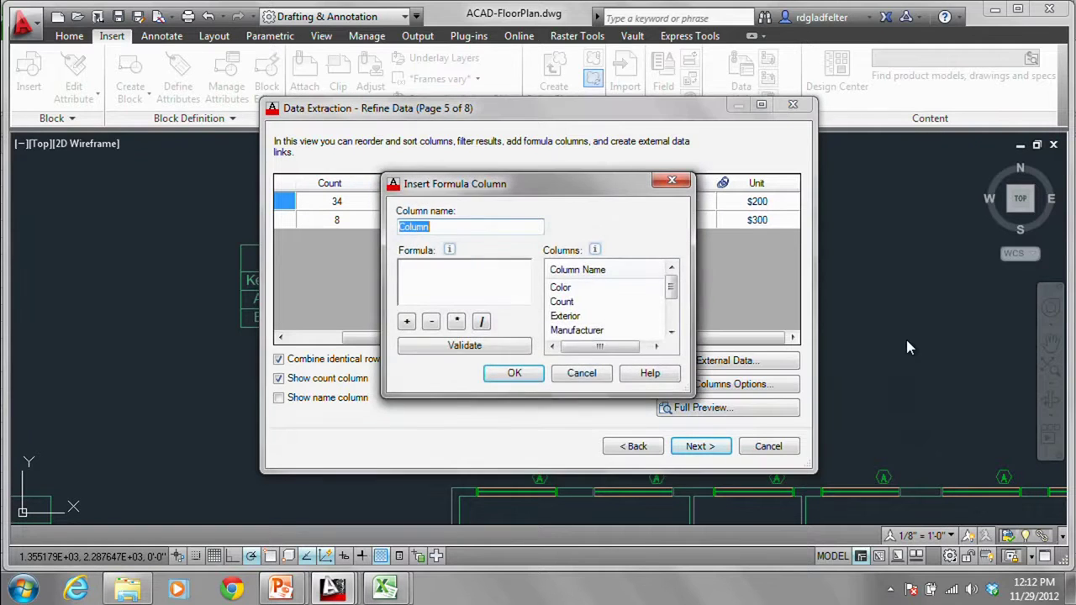
text(Total)
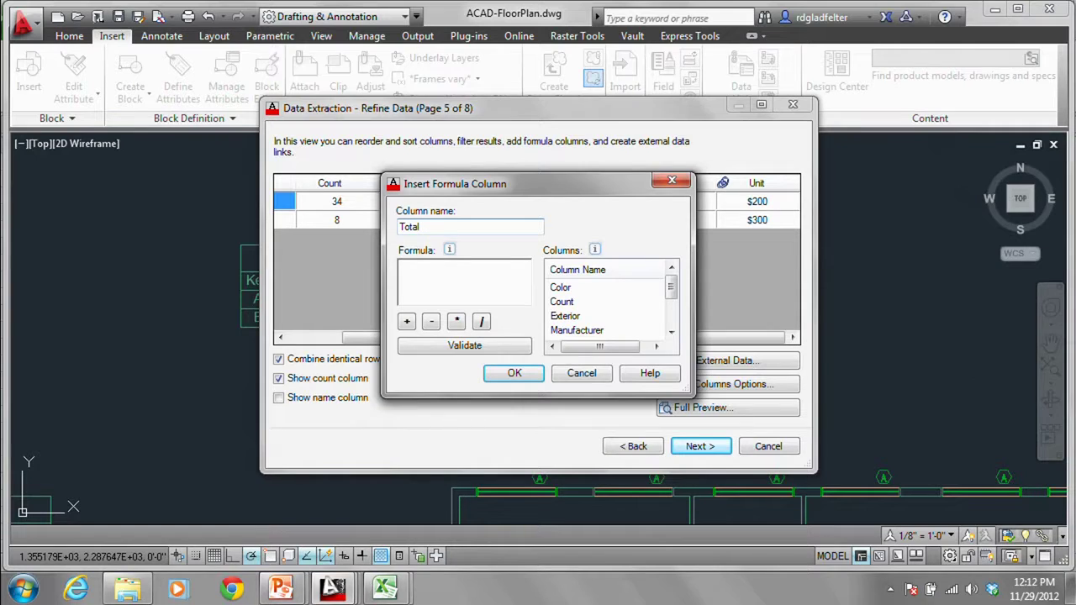
Step: Define Total as <Count> * <Unit>, validate the equation and add the column
click(565, 304)
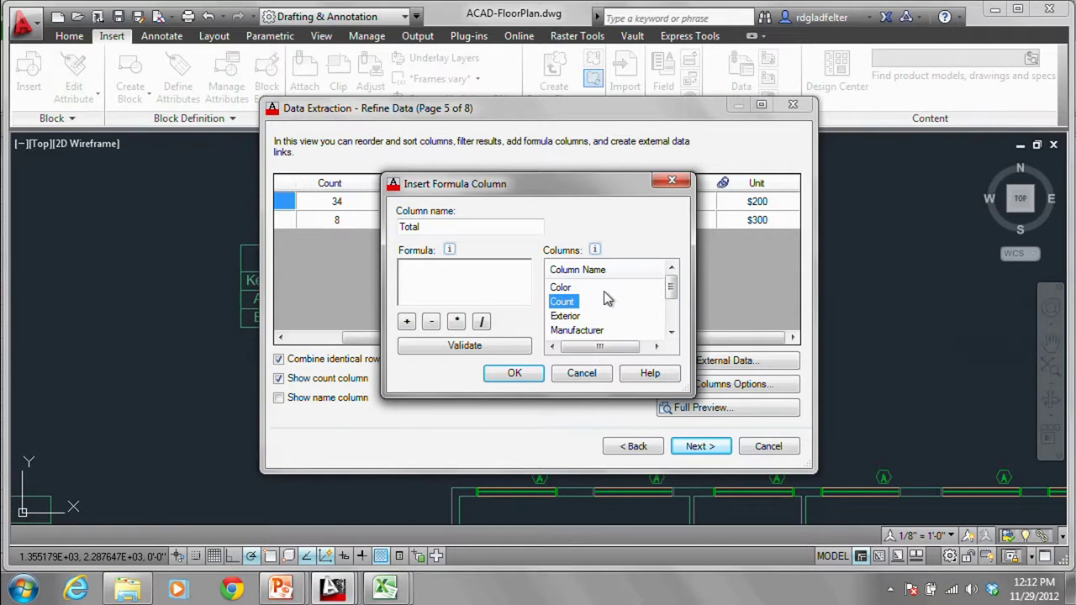
double_click(564, 311)
click(457, 322)
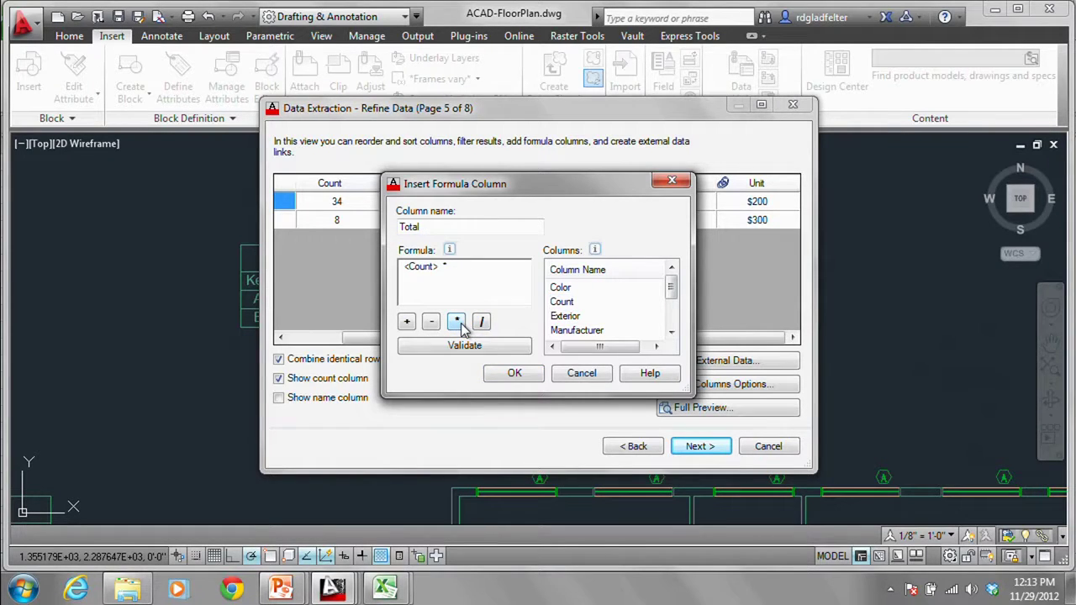
drag(673, 292, 678, 325)
click(559, 330)
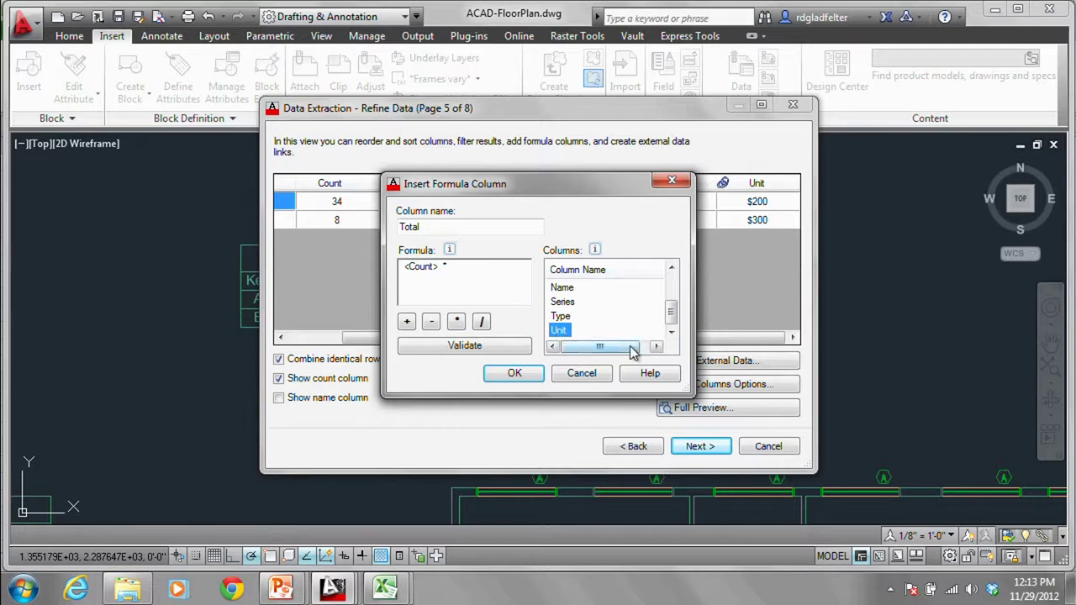
double_click(562, 331)
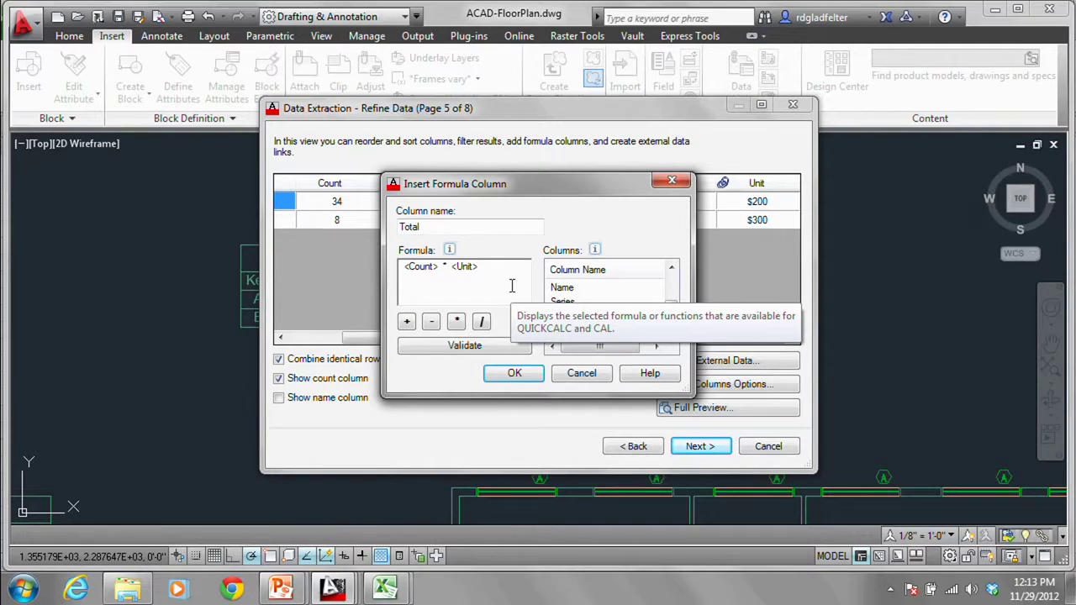
click(437, 353)
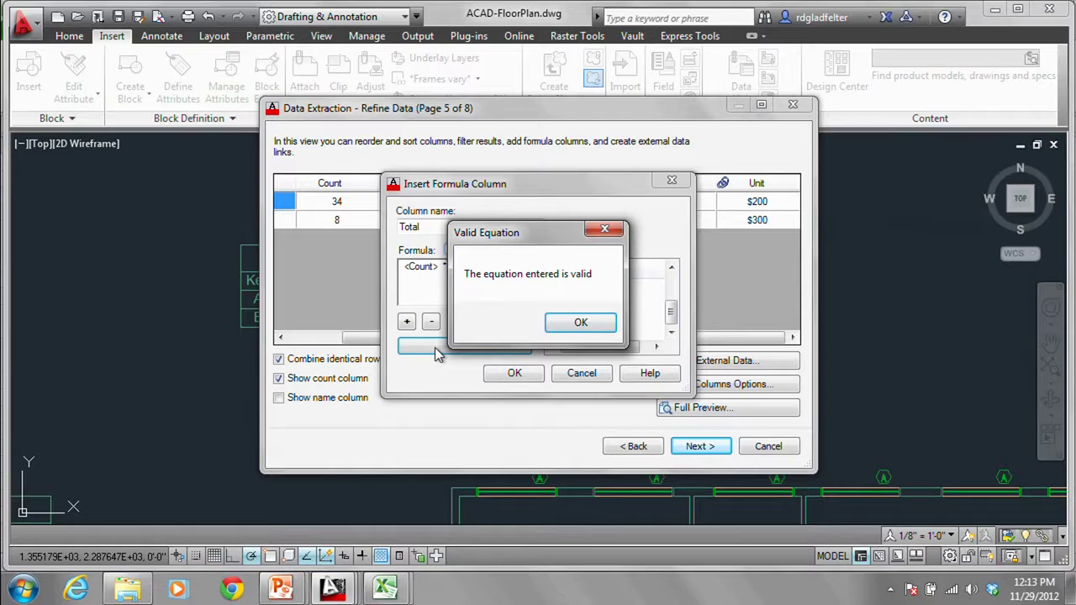
click(595, 323)
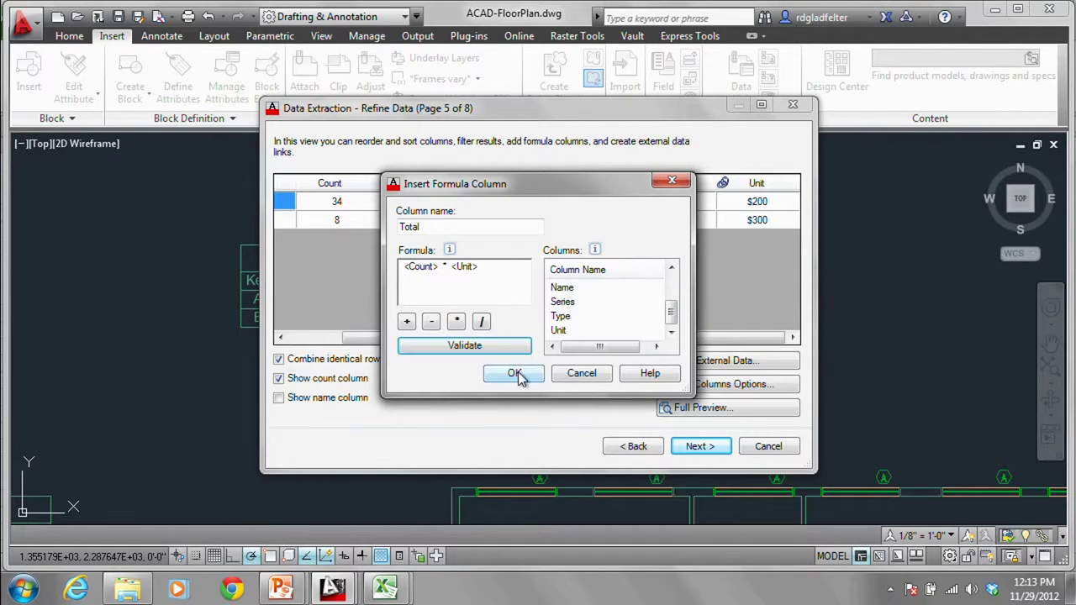
click(515, 374)
drag(478, 342, 660, 343)
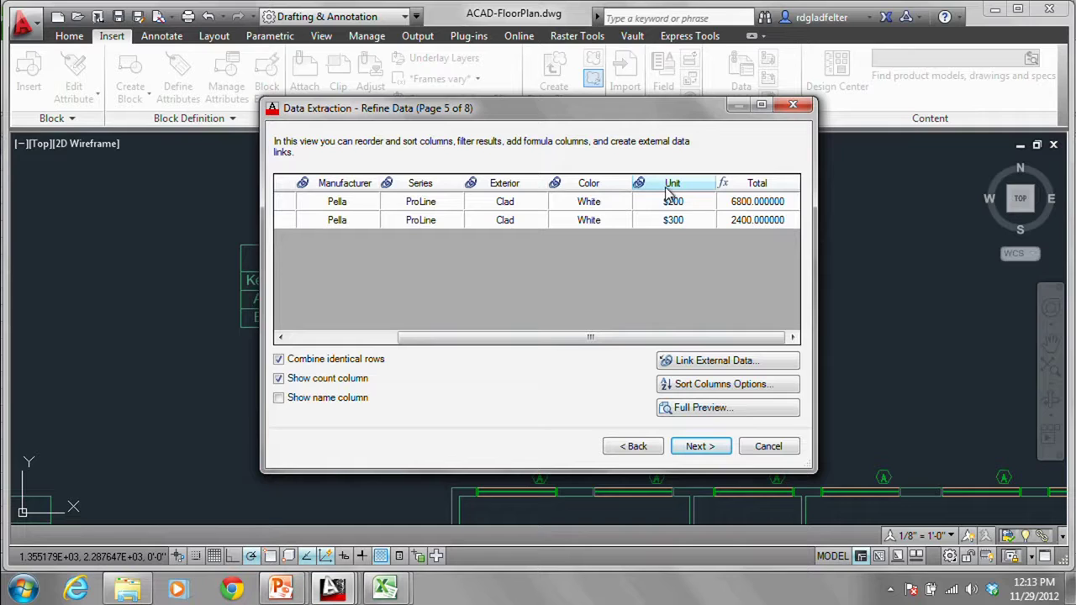
Step: Format the Total column as Currency with 0 precision, showing $6800 and $2400
right_click(754, 192)
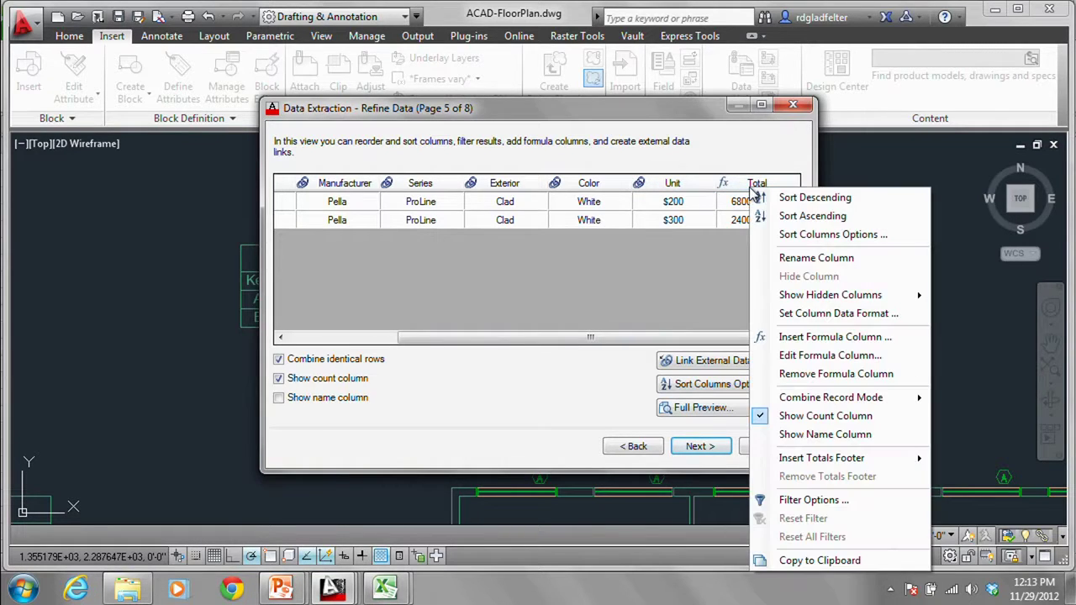
click(892, 319)
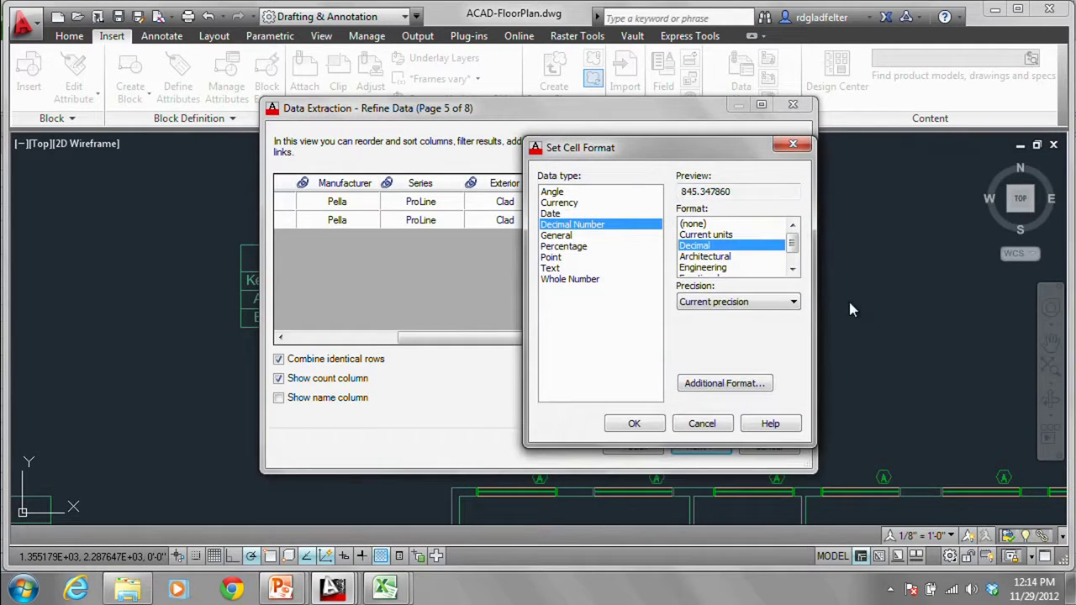
click(570, 205)
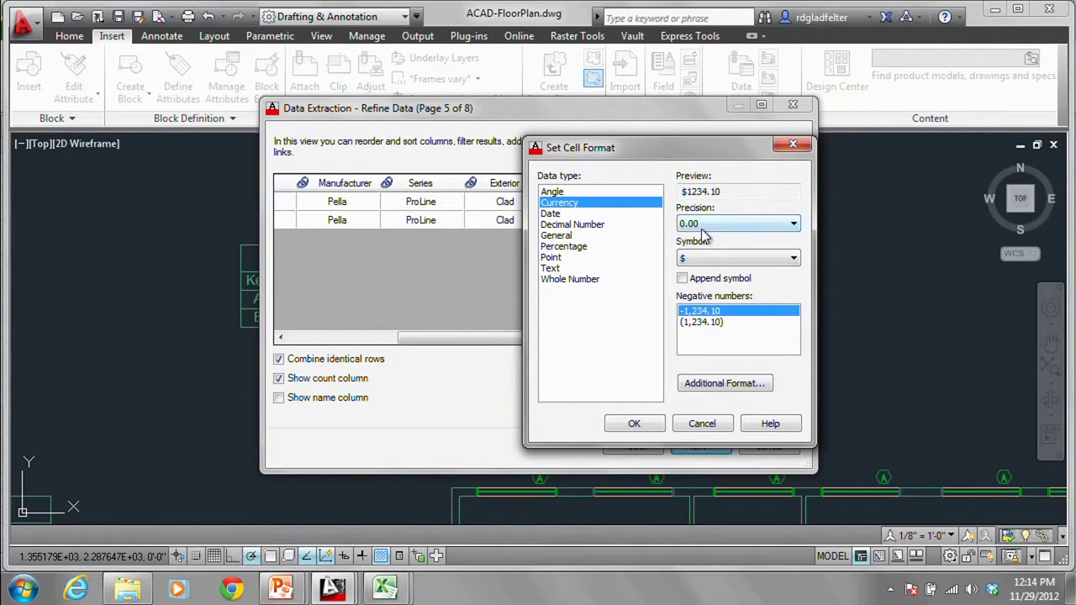
click(708, 224)
click(703, 252)
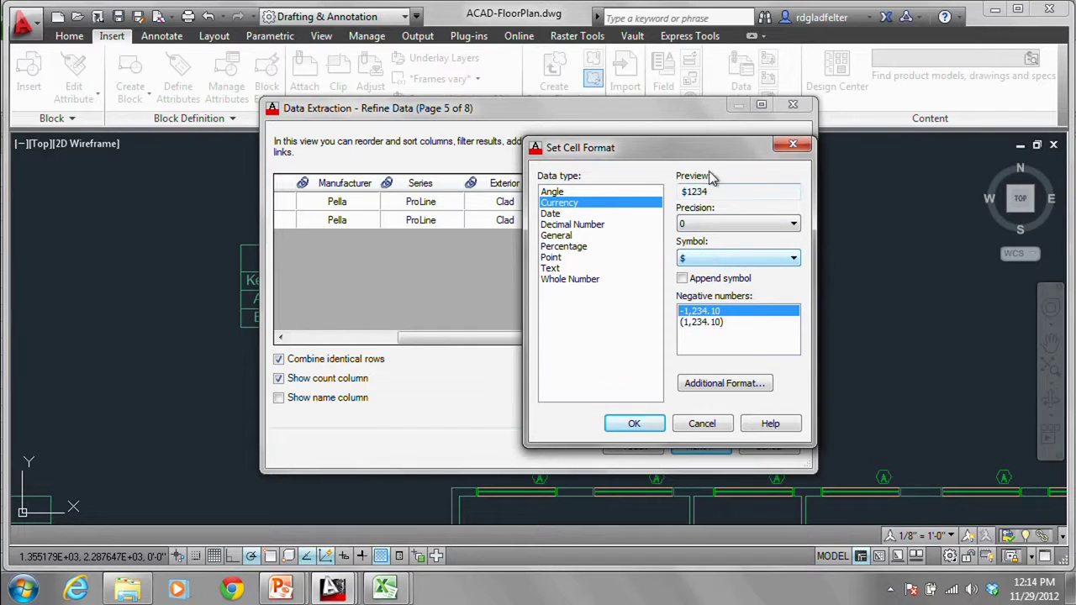
click(634, 426)
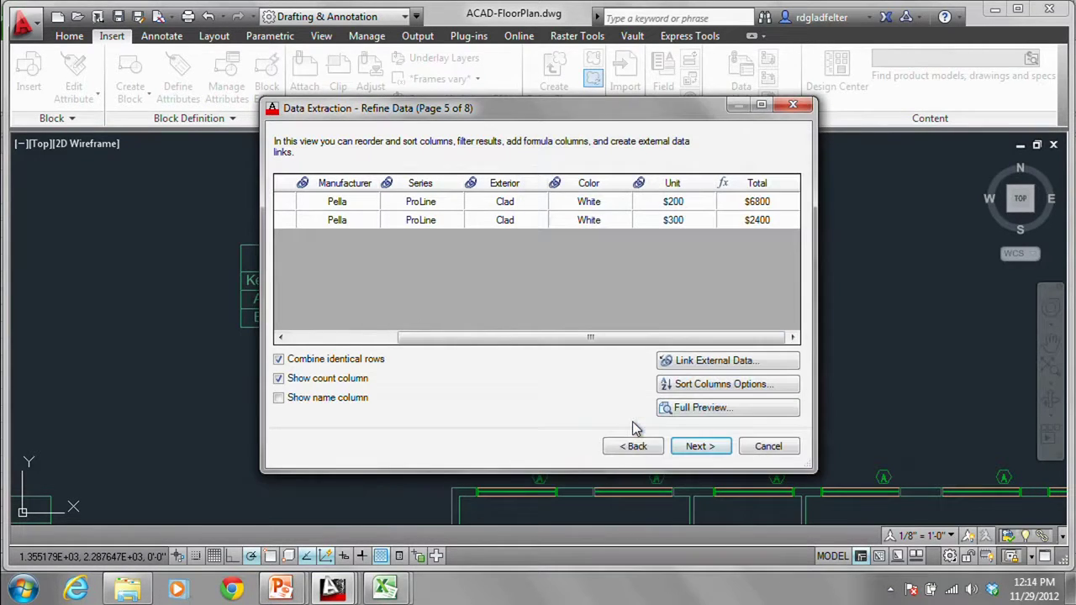
click(708, 455)
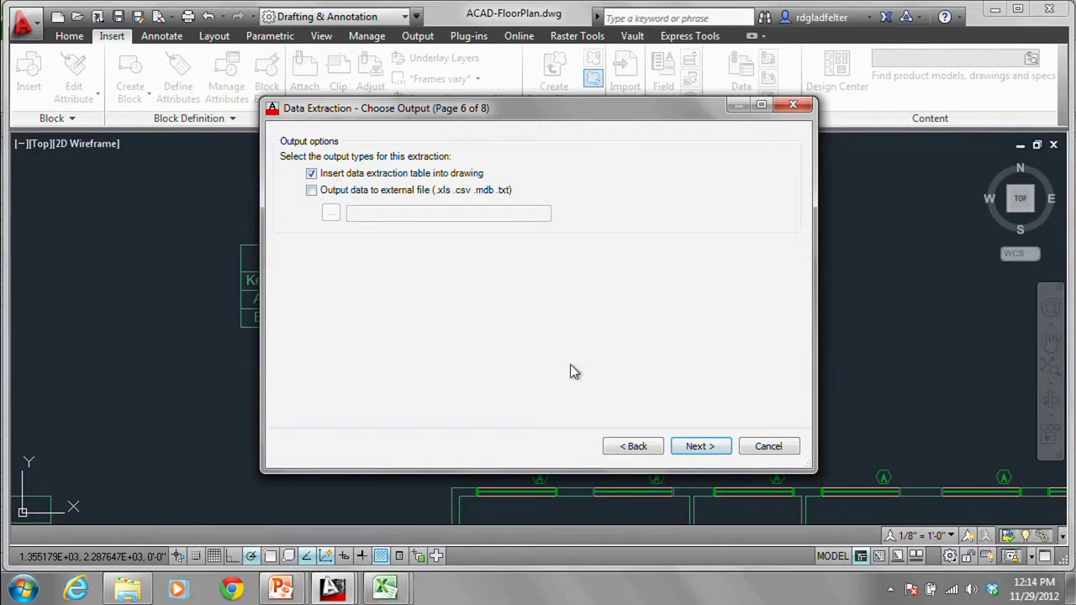
Step: Finish the wizard and place the new schedule table with the Total column in the drawing
drag(387, 112, 723, 192)
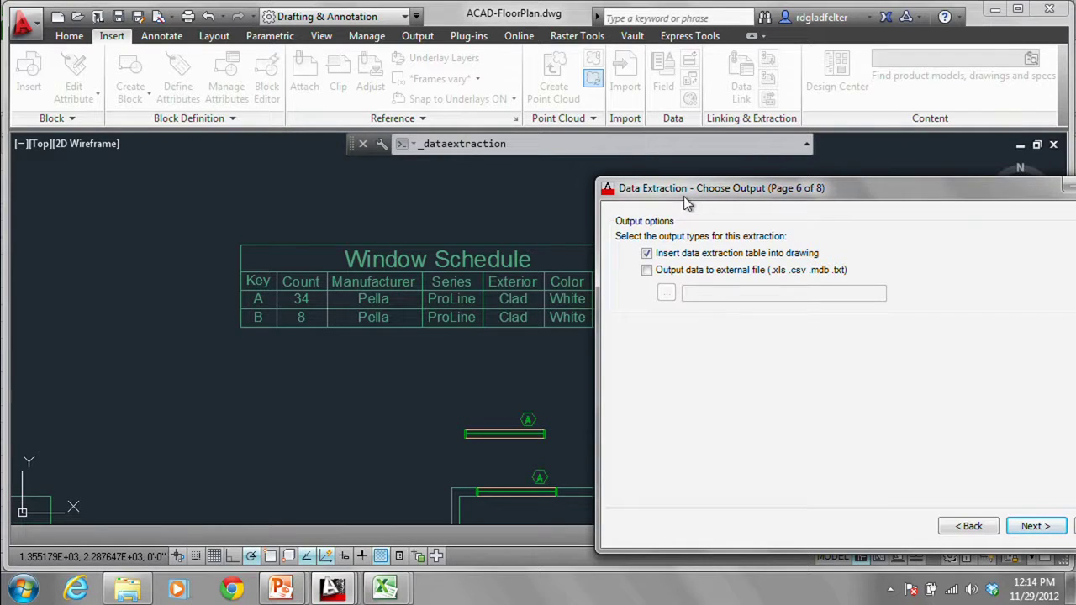
drag(719, 195, 269, 110)
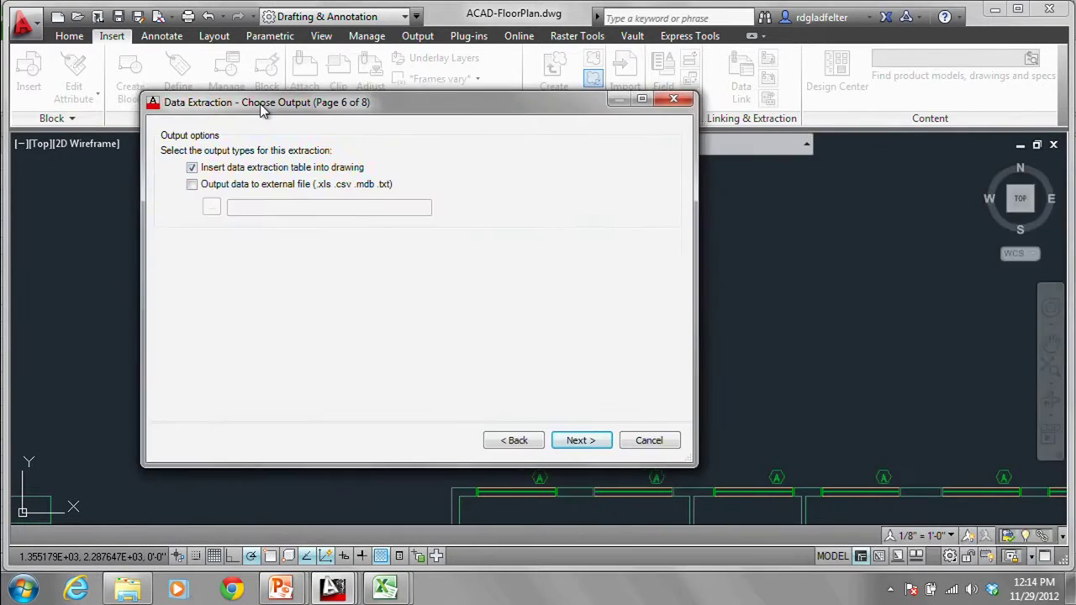
click(578, 440)
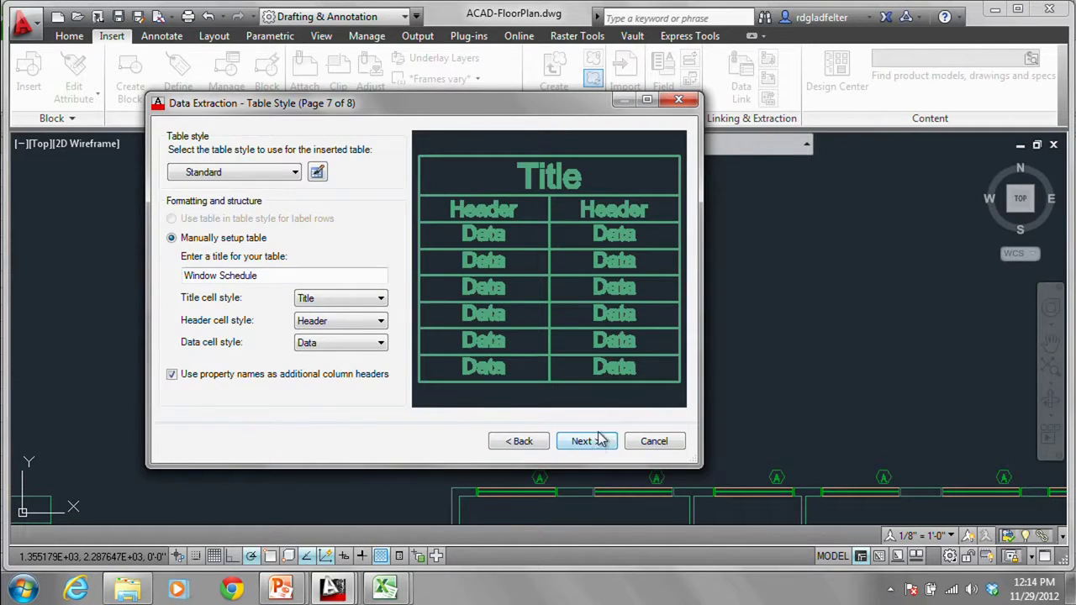
click(593, 441)
click(586, 442)
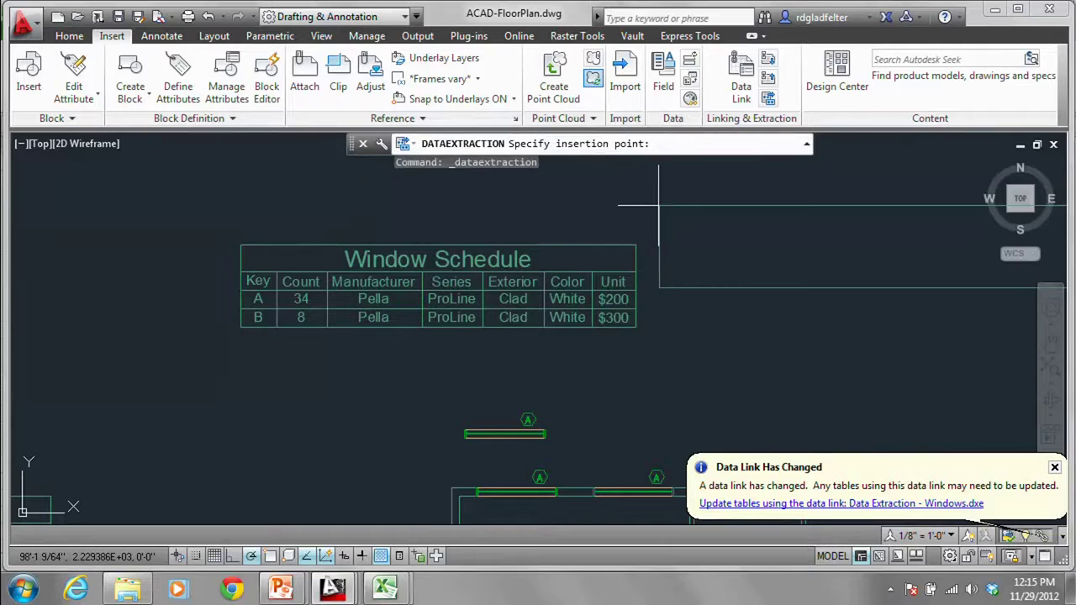
scroll(601, 240, up, 2)
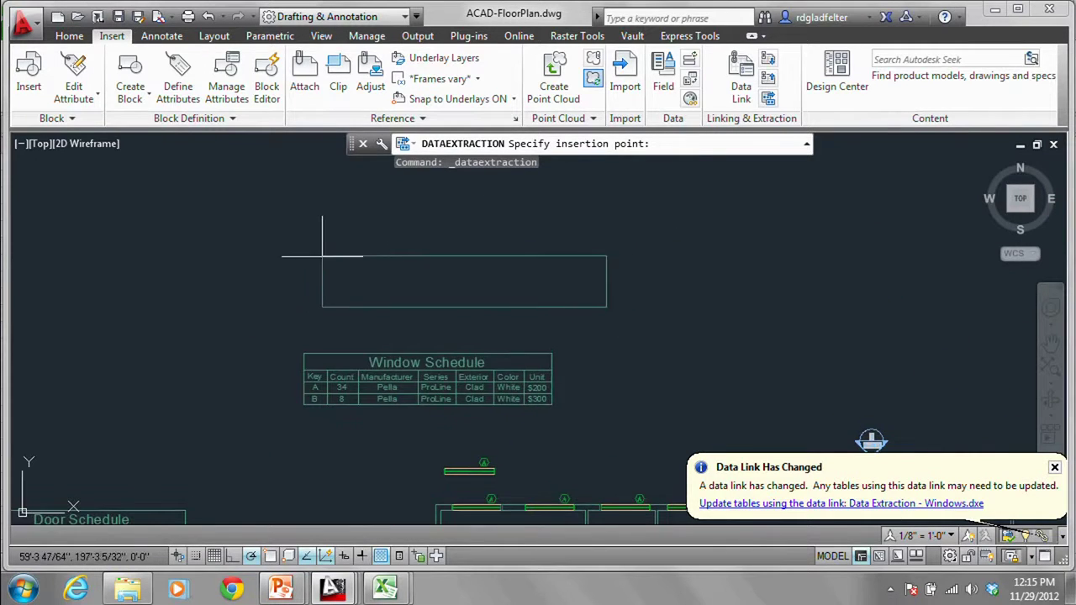
click(300, 261)
middle_drag(637, 333, 595, 261)
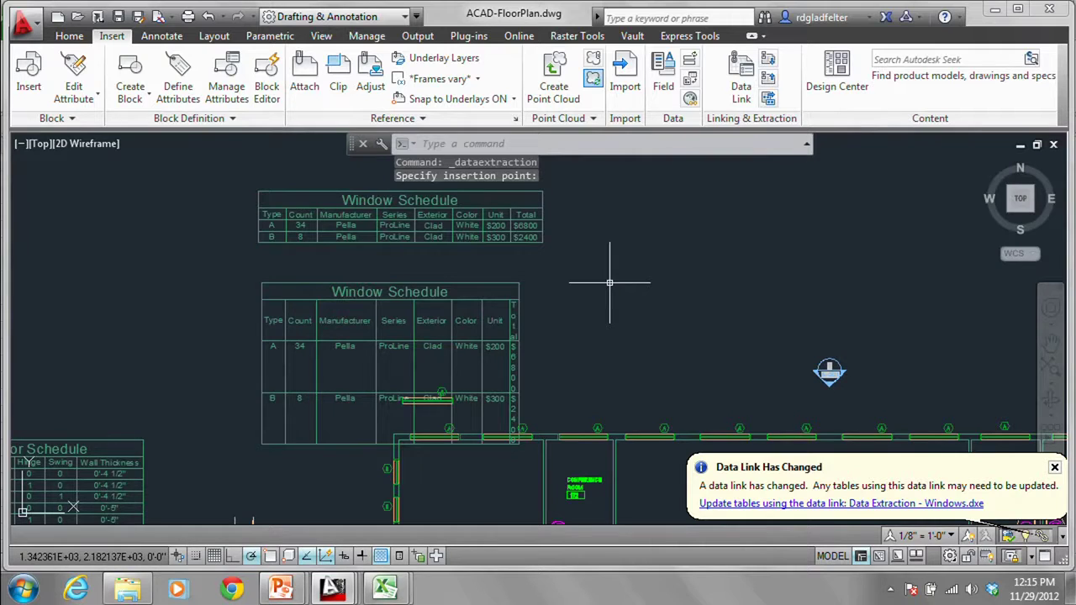
Step: Delete the old Window Schedule table and centre the new one in view
click(507, 319)
click(507, 321)
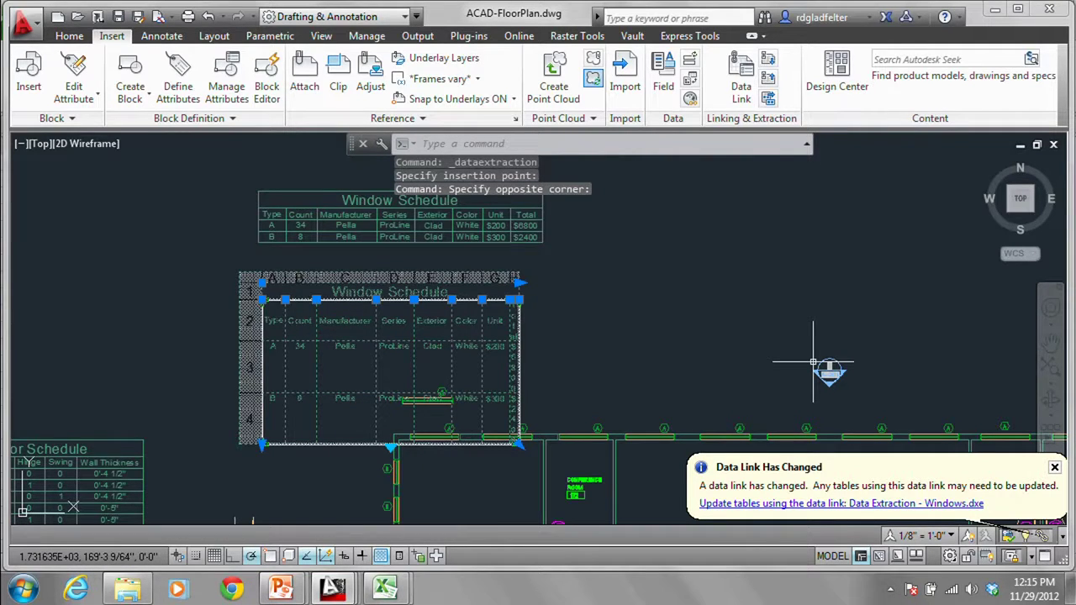
key(Delete)
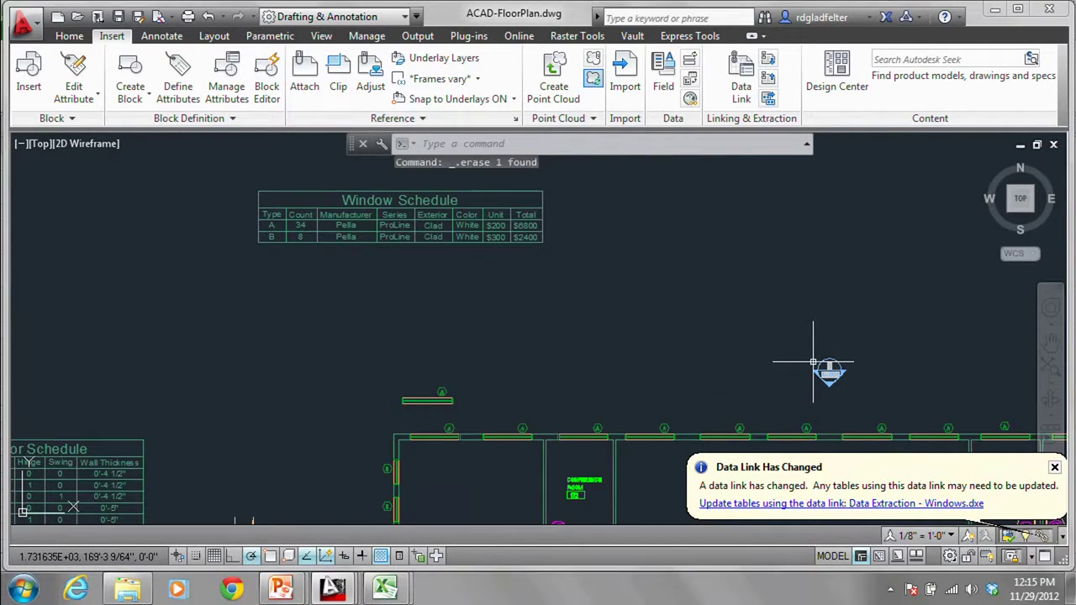
scroll(541, 216, up, 2)
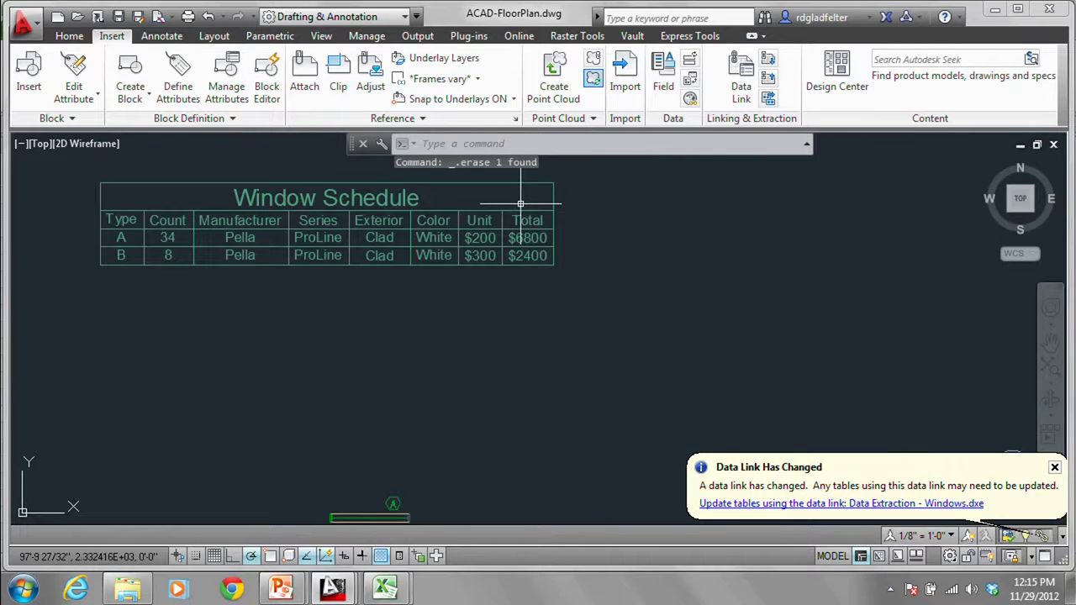
middle_drag(509, 227, 558, 272)
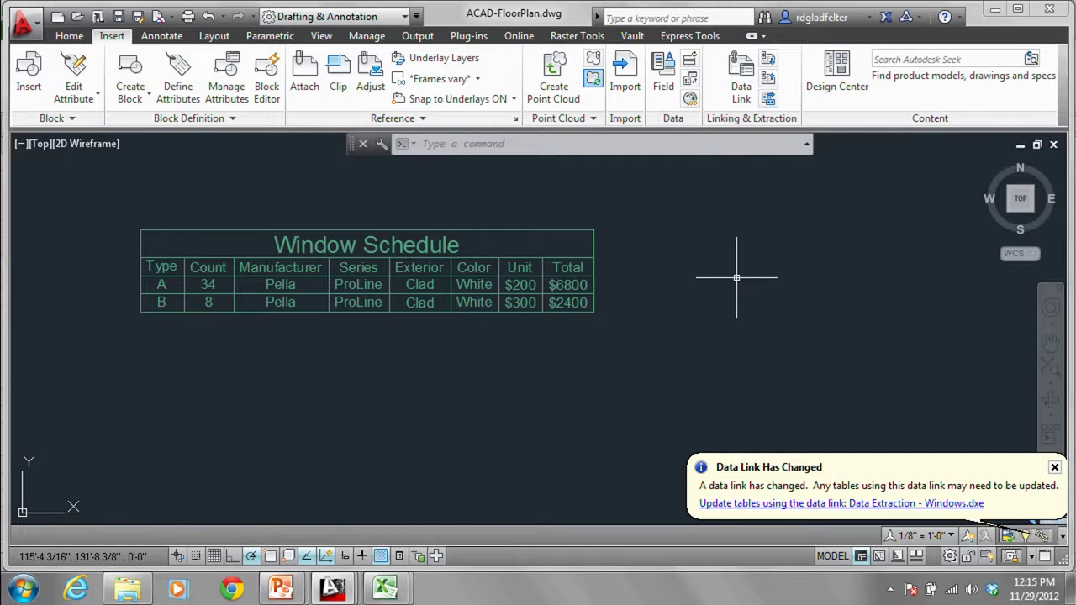
click(767, 97)
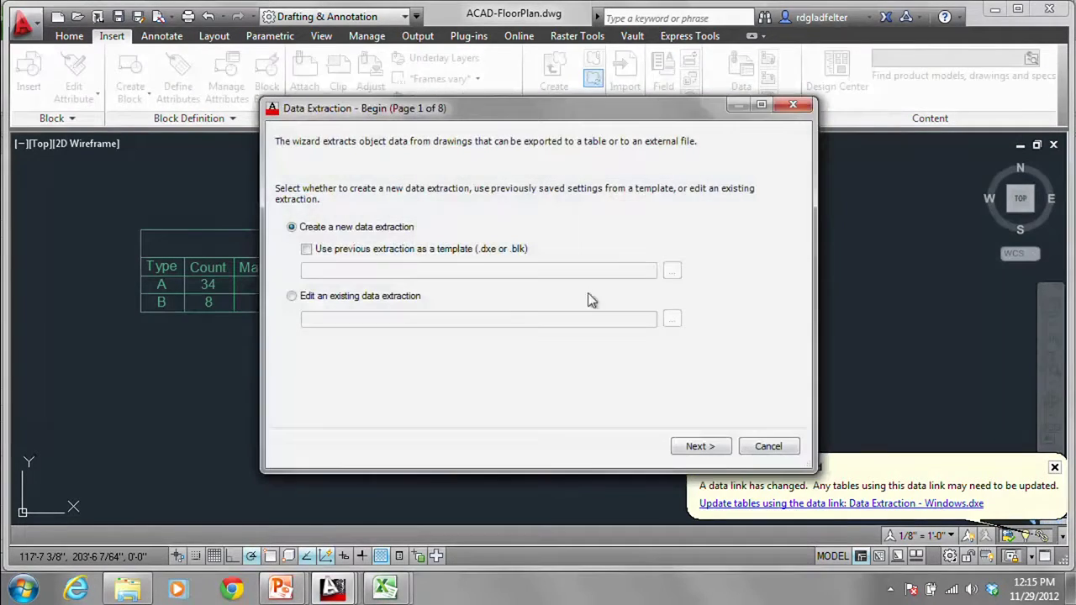
Step: Reopen the saved Windows.dxe extraction for editing and advance past the non-uniformly scaled blocks warning
click(371, 296)
click(673, 320)
double_click(294, 138)
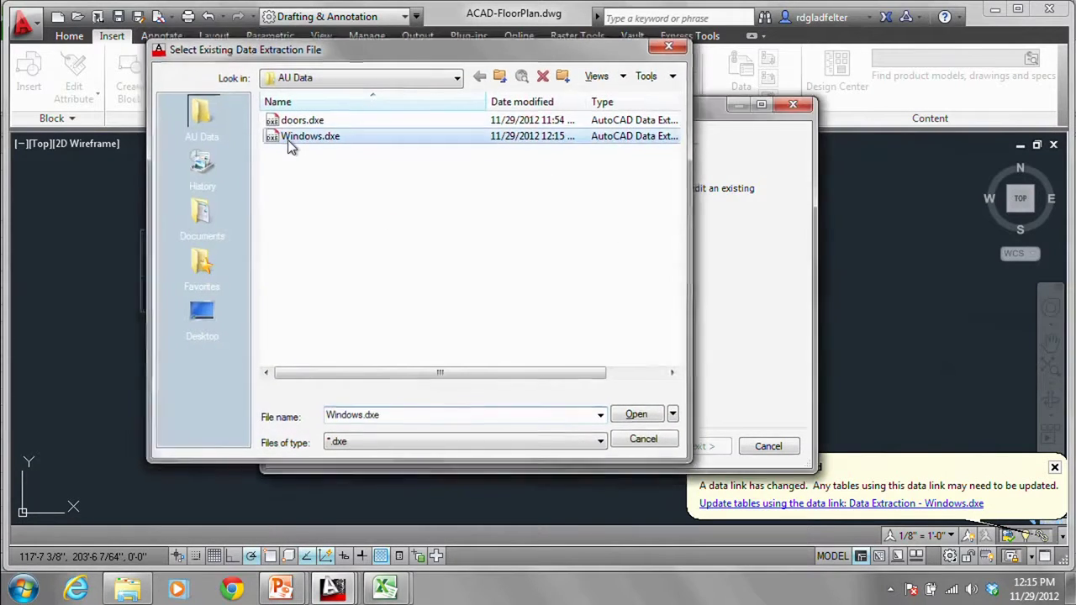
click(701, 447)
click(696, 446)
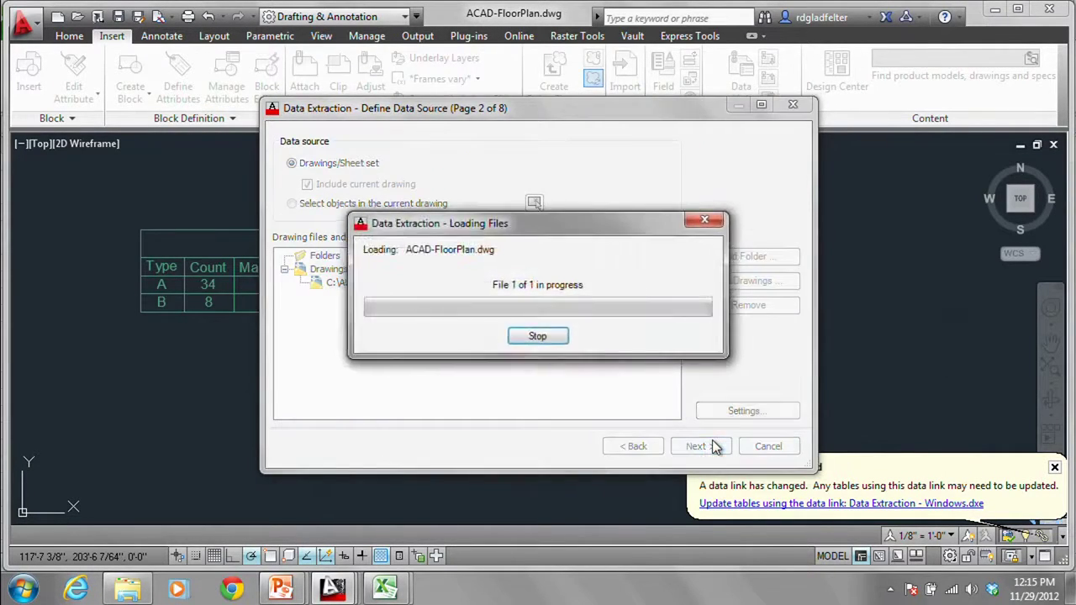
click(699, 446)
click(701, 446)
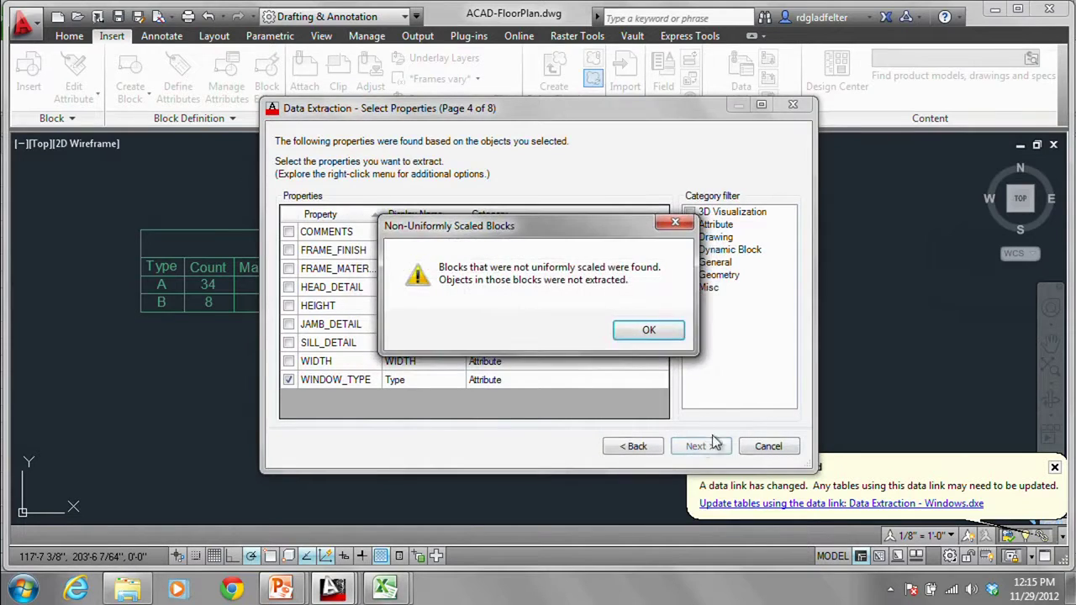
click(647, 336)
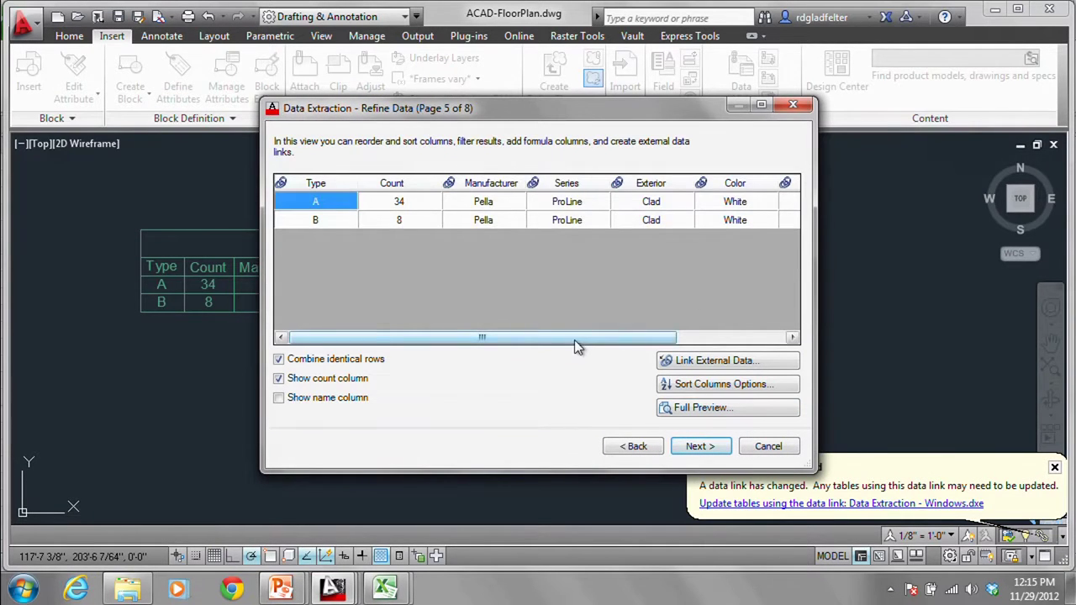
Step: Add a Sum totals footer ($9200) under the Total column and finish the wizard
drag(576, 338, 685, 338)
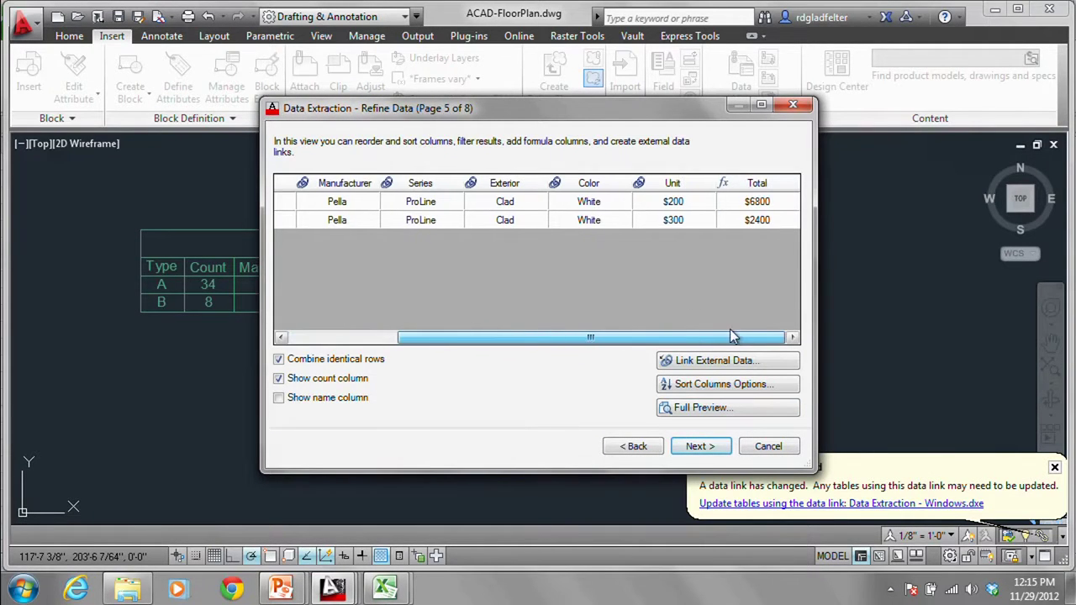
right_click(778, 187)
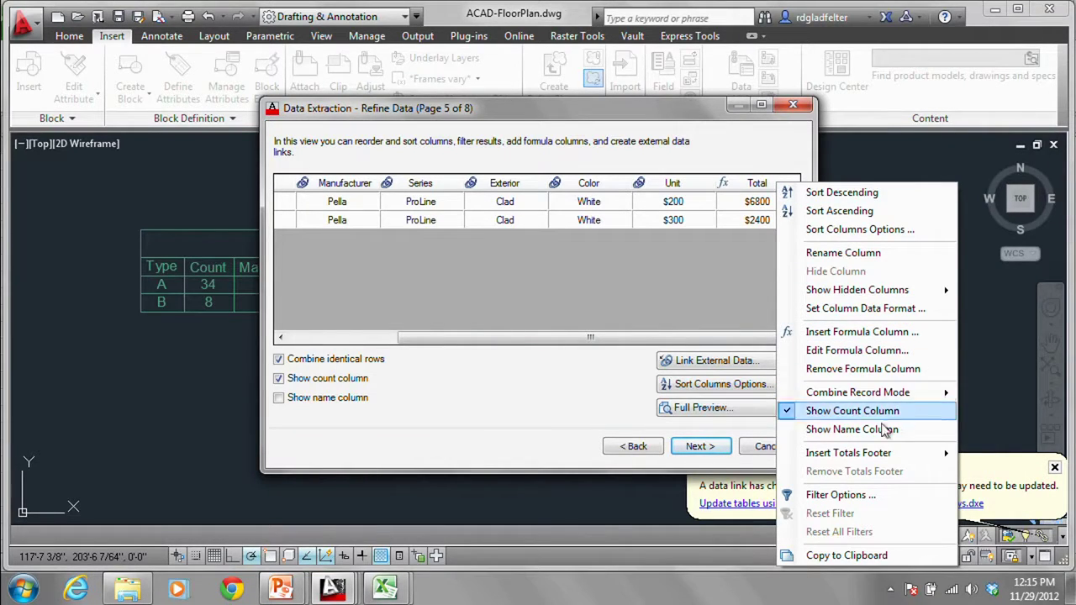
mouse_move(872, 455)
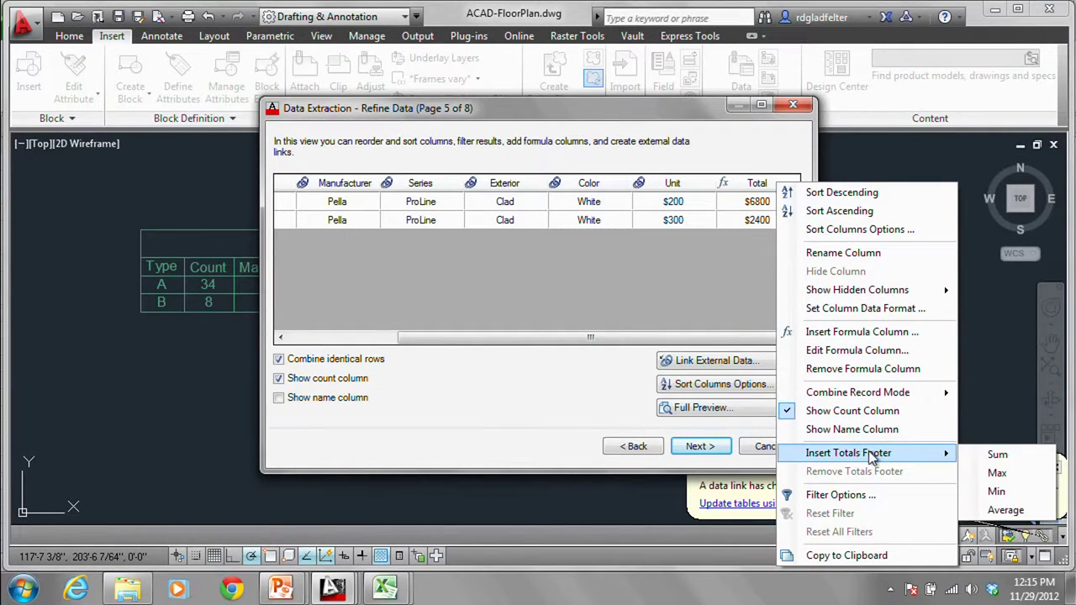
click(1013, 455)
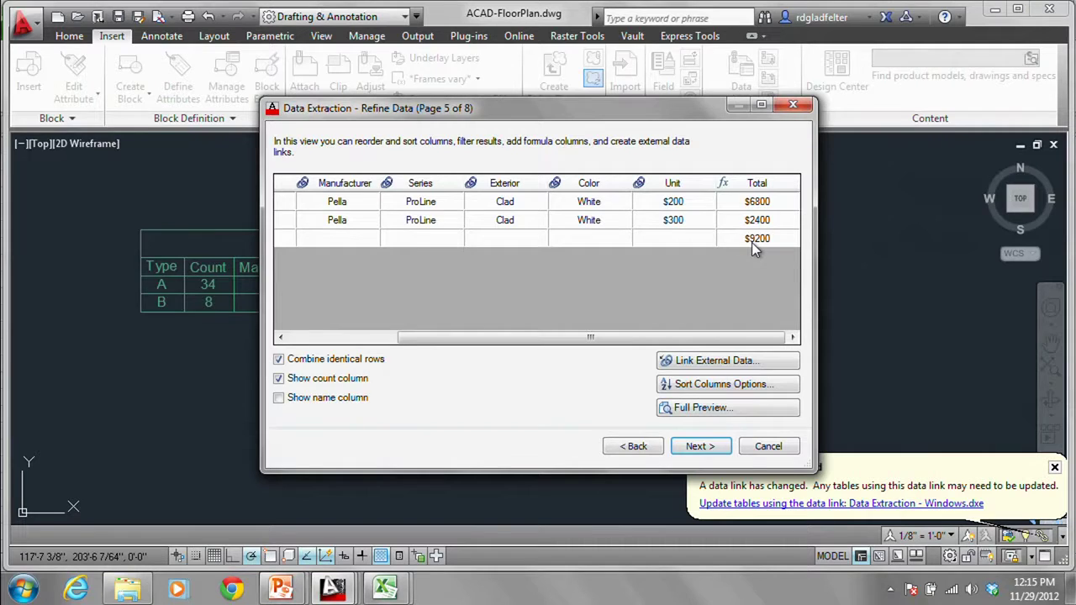
click(697, 446)
click(696, 448)
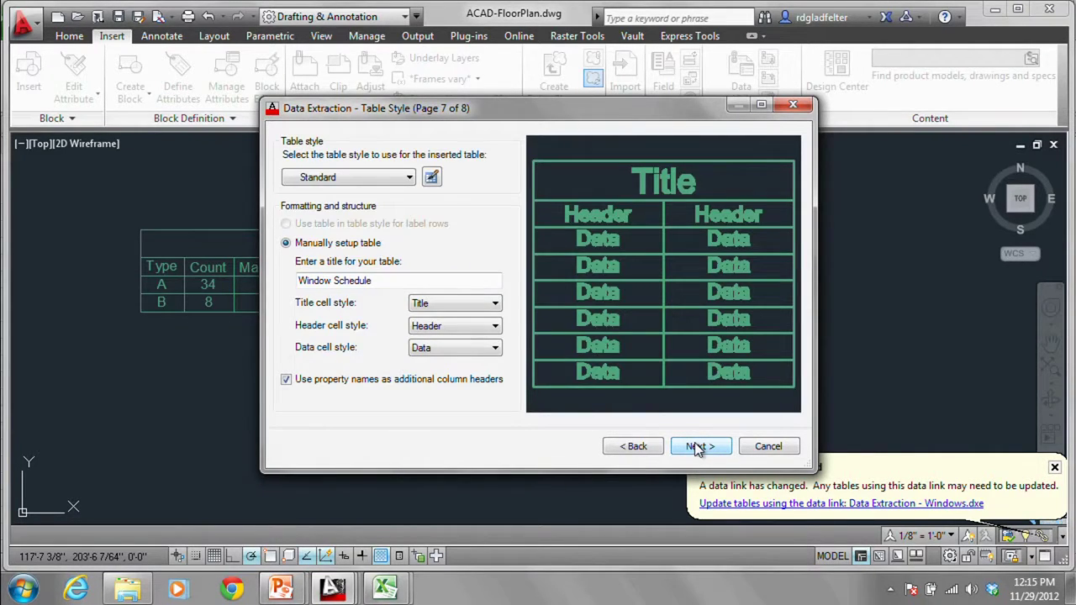
click(697, 448)
click(697, 449)
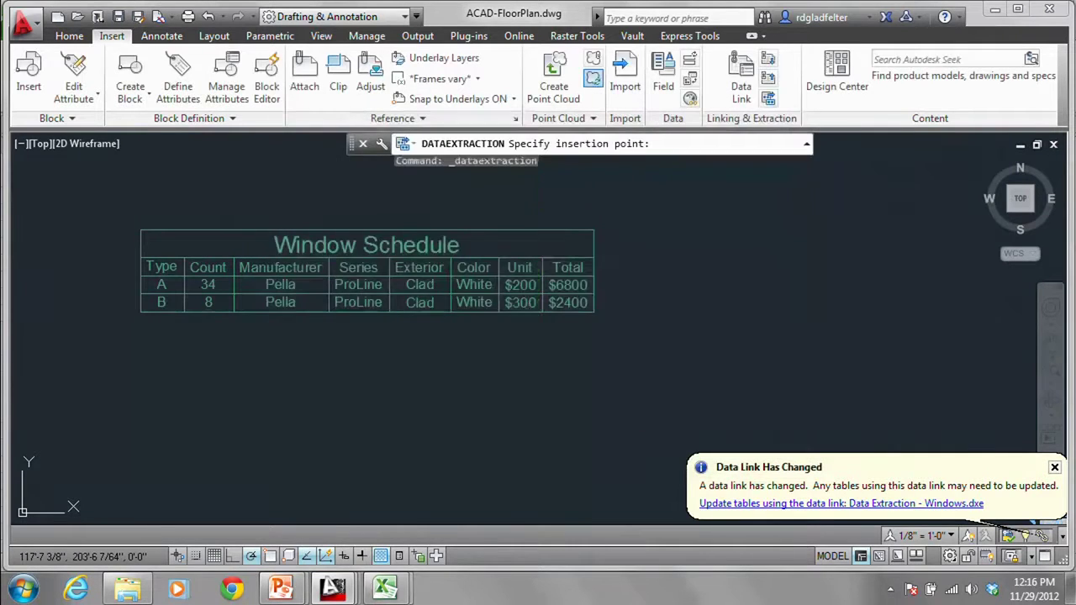
Step: Place the new Window Schedule table at its insertion point in the drawing
scroll(661, 372, down, 5)
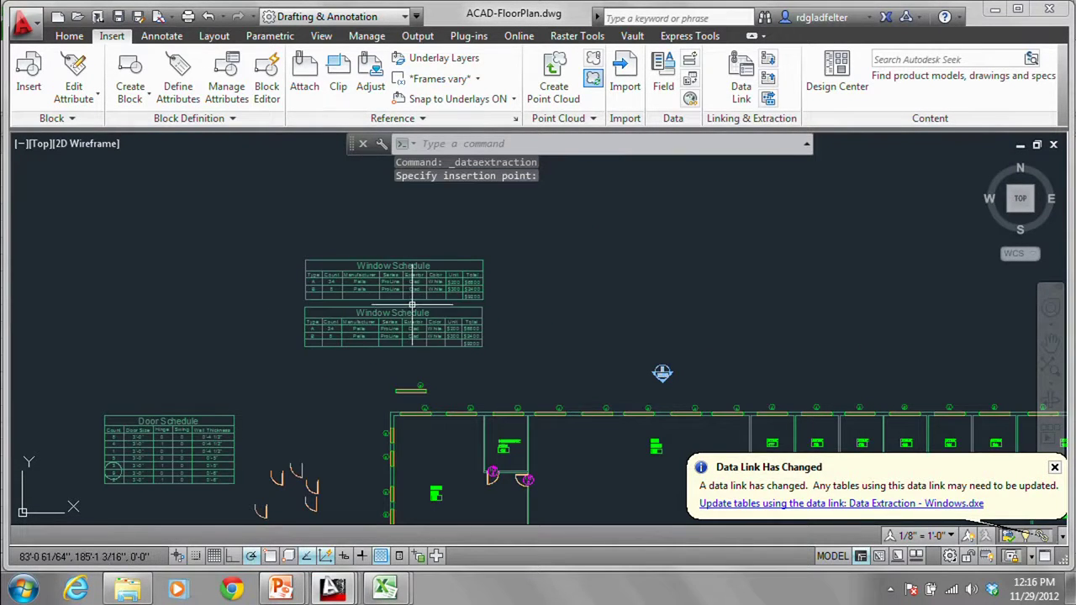
scroll(427, 286, up, 5)
click(436, 265)
click(444, 269)
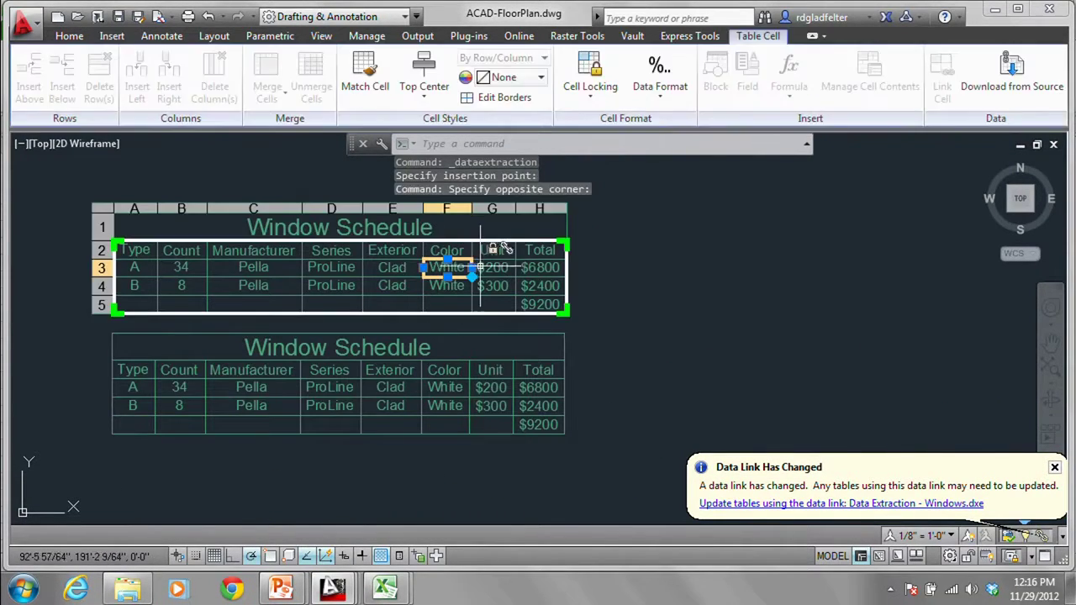
key(Escape)
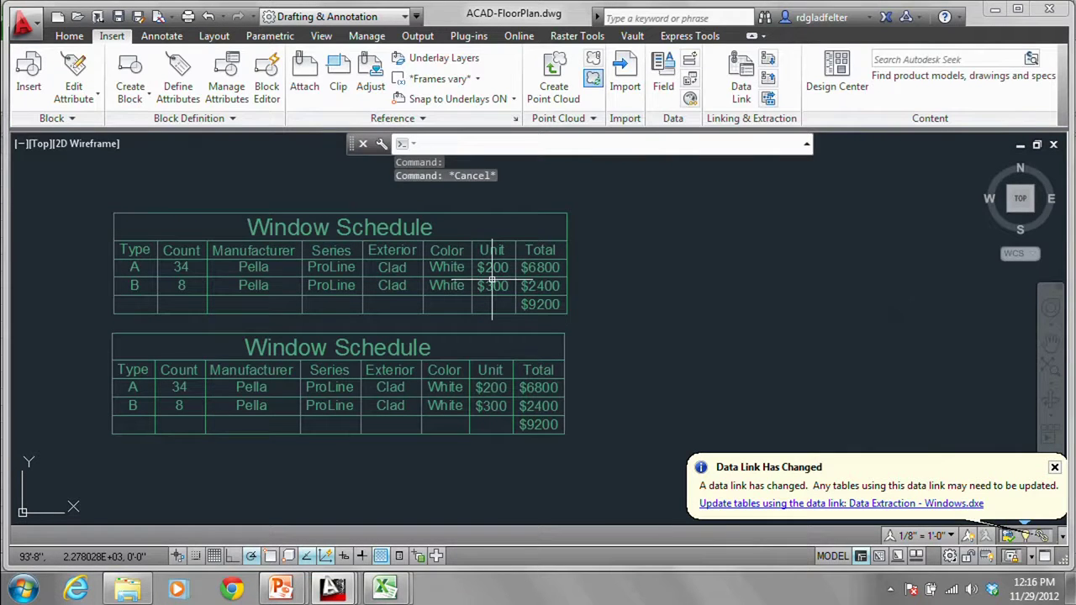
Step: Erase the duplicate upper Window Schedule table with ERASE
text(e)
key(Return)
click(492, 278)
key(Return)
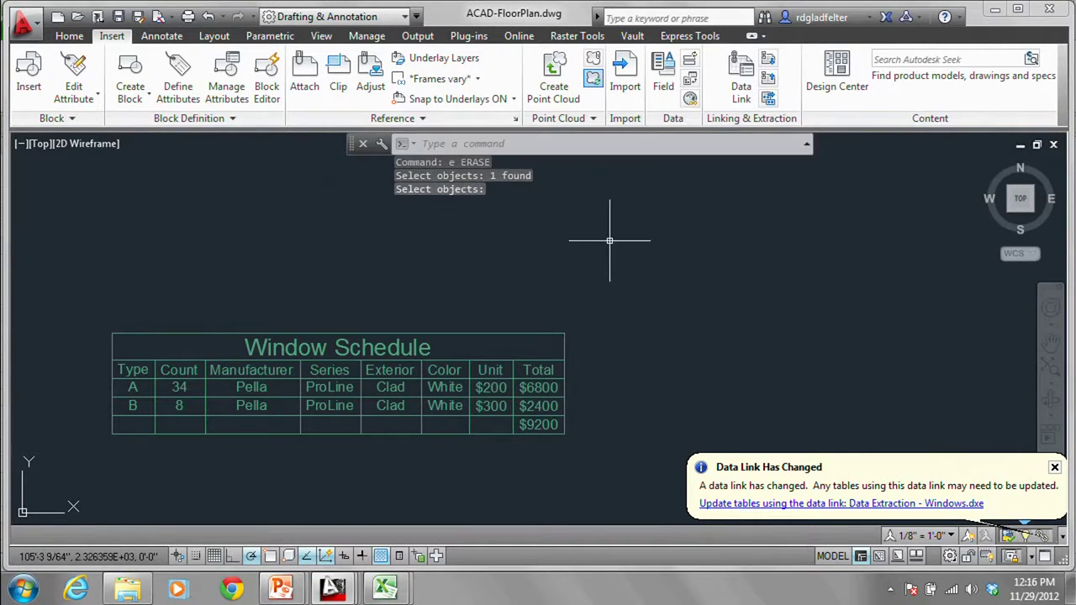
key(Escape)
Step: Copy window A to two new positions above the floor plan
scroll(569, 291, down, 5)
scroll(397, 310, up, 2)
scroll(397, 309, up, 2)
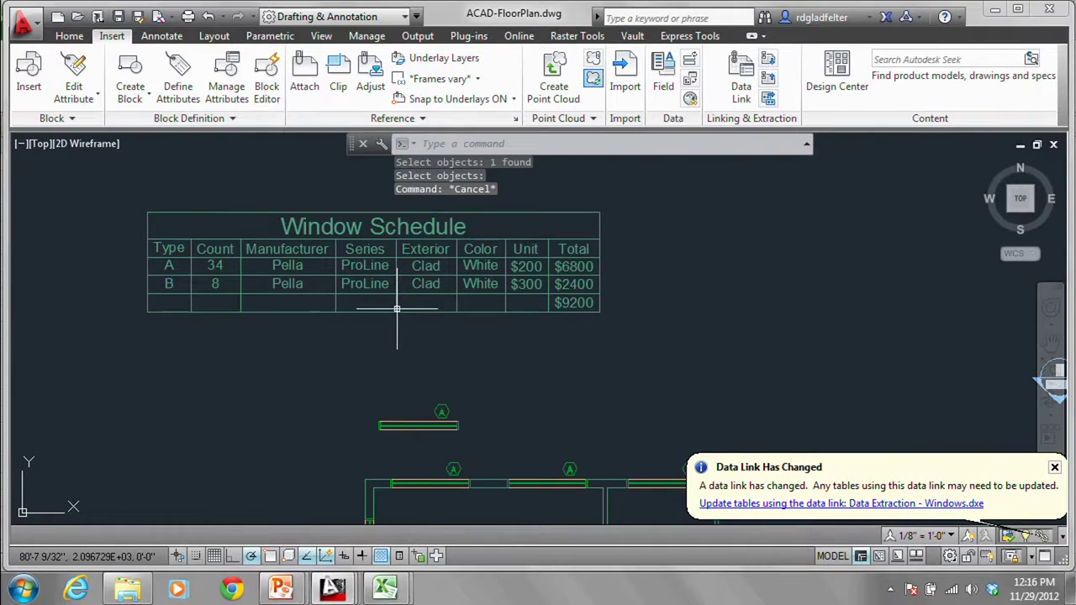
text(cp)
key(Return)
click(490, 488)
click(386, 405)
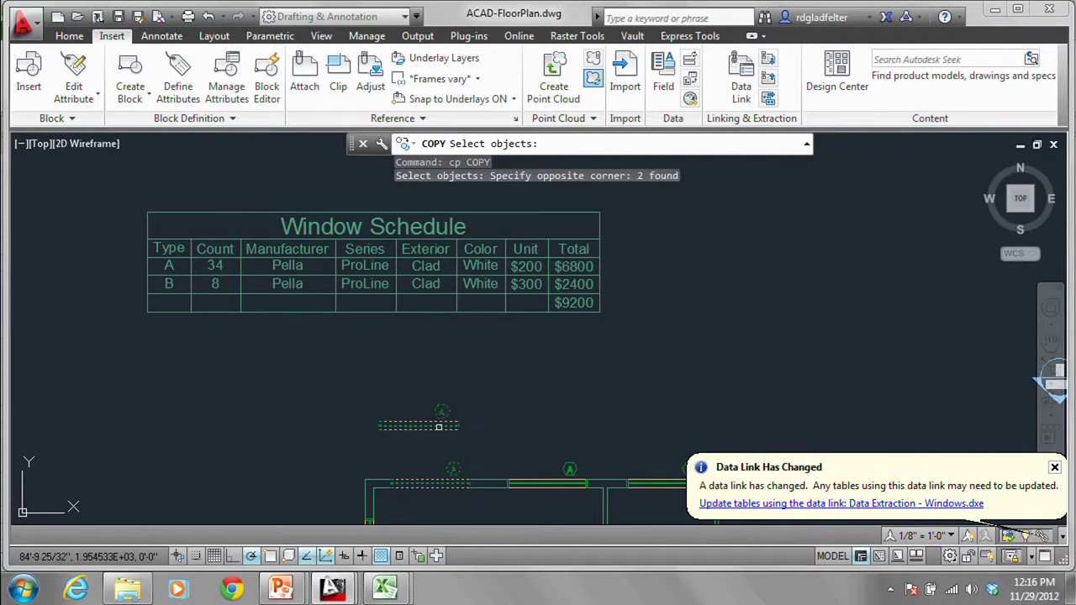
key(Return)
click(462, 438)
click(602, 373)
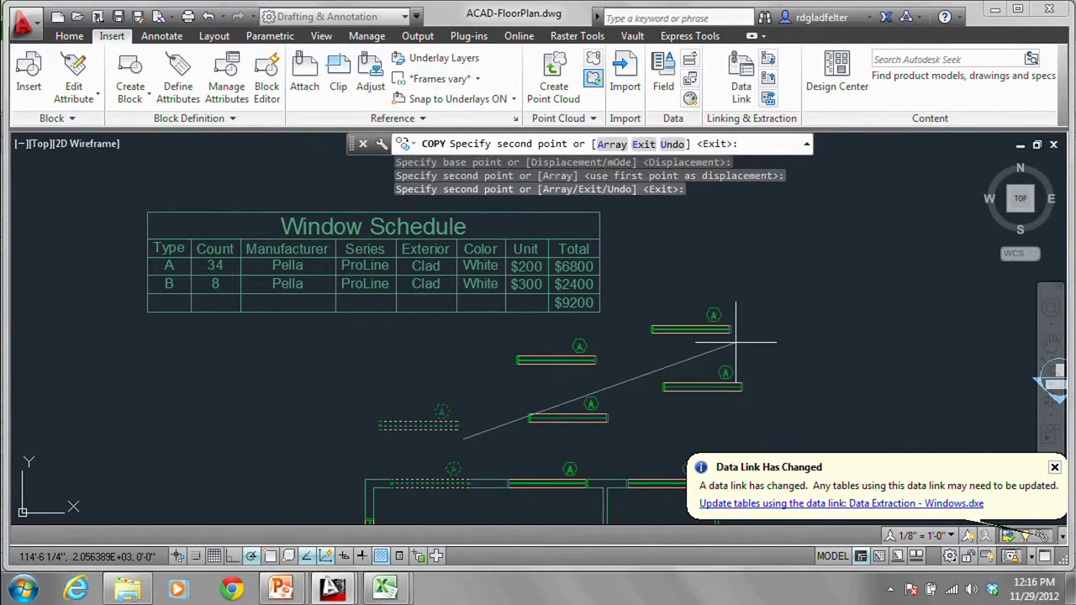
click(735, 342)
key(Escape)
Step: Refresh the Window Schedule from its data link, updating it to 38 type A windows and $10000
click(338, 274)
click(580, 262)
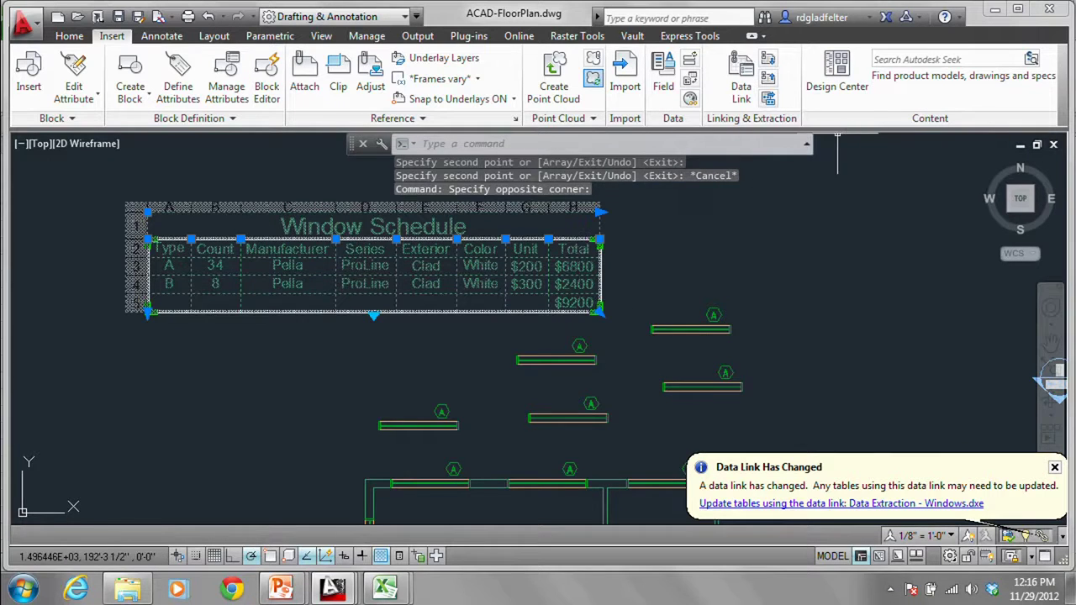
click(263, 284)
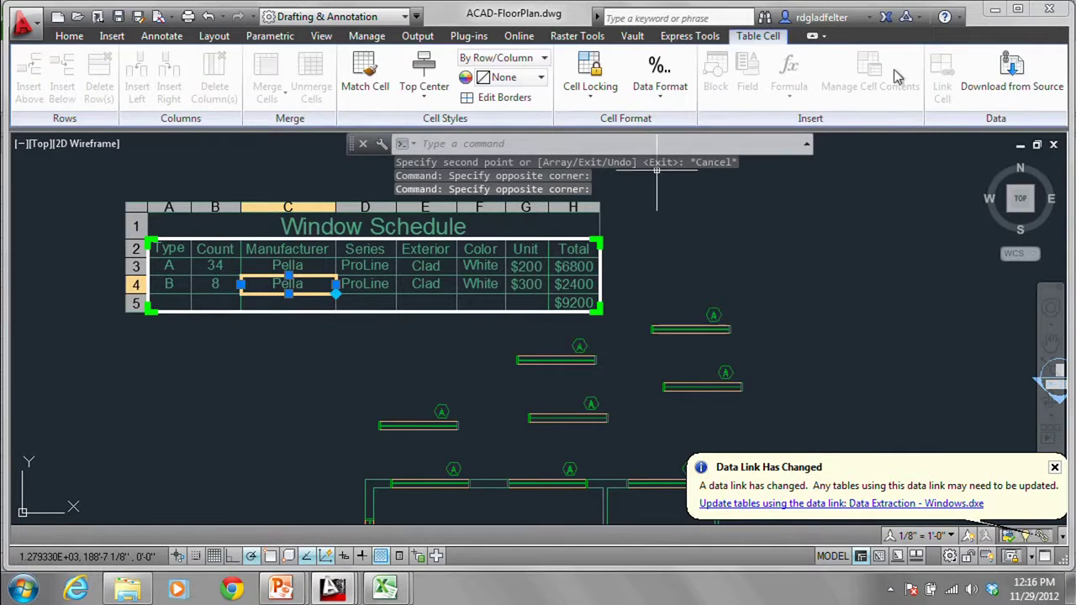
click(1012, 71)
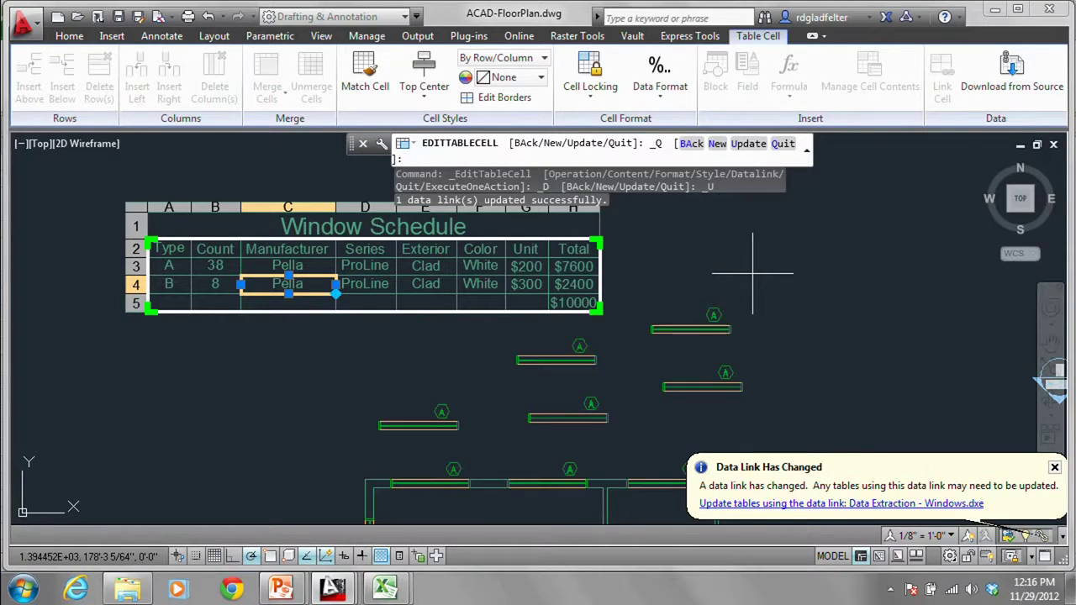
Step: Leave table editing and start a new Drawing4 from the acad.dwt template
key(Escape)
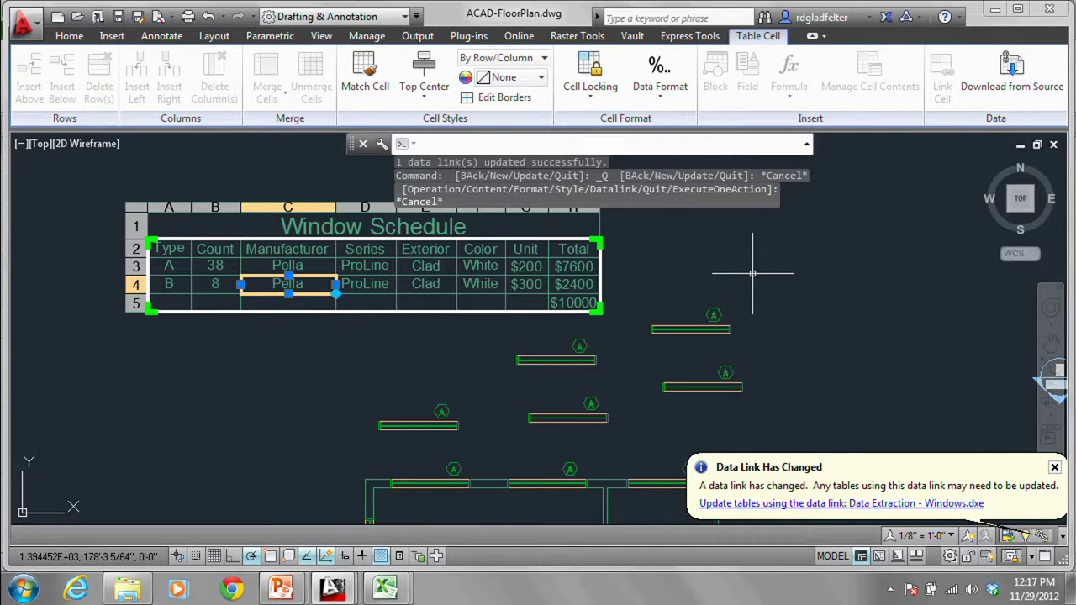
key(Escape)
key(Escape)
key(Escape)
scroll(728, 260, down, 2)
scroll(728, 261, down, 4)
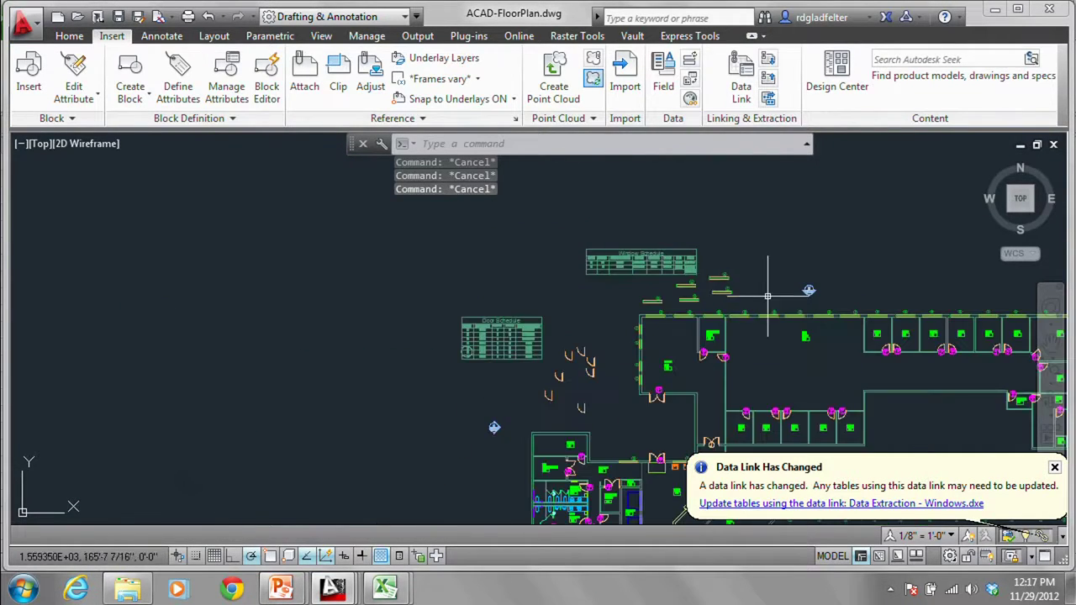
middle_drag(510, 331, 485, 315)
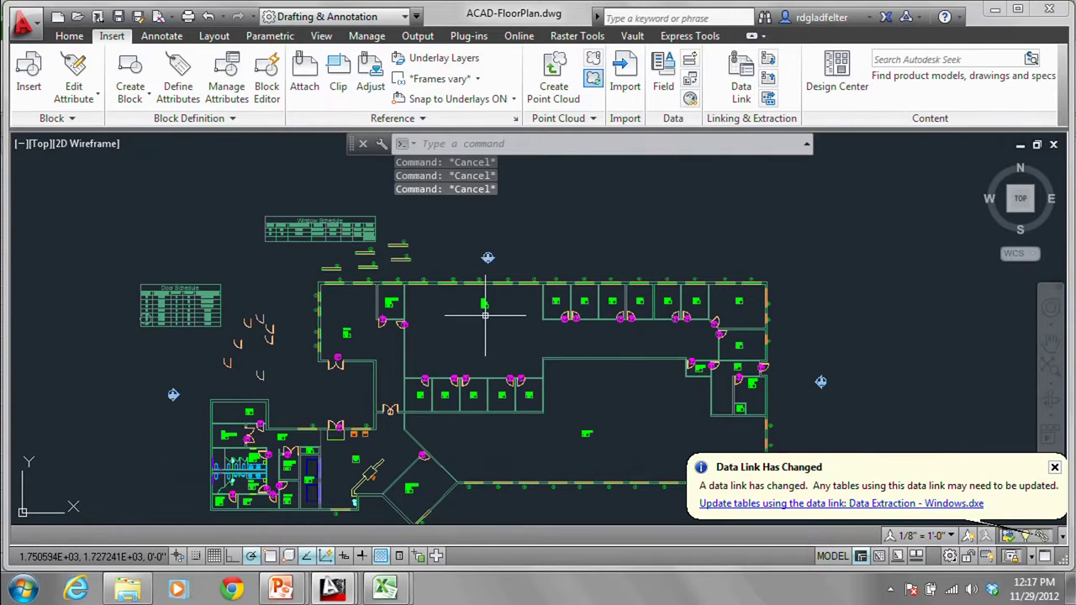
key(ctrl+n)
double_click(303, 375)
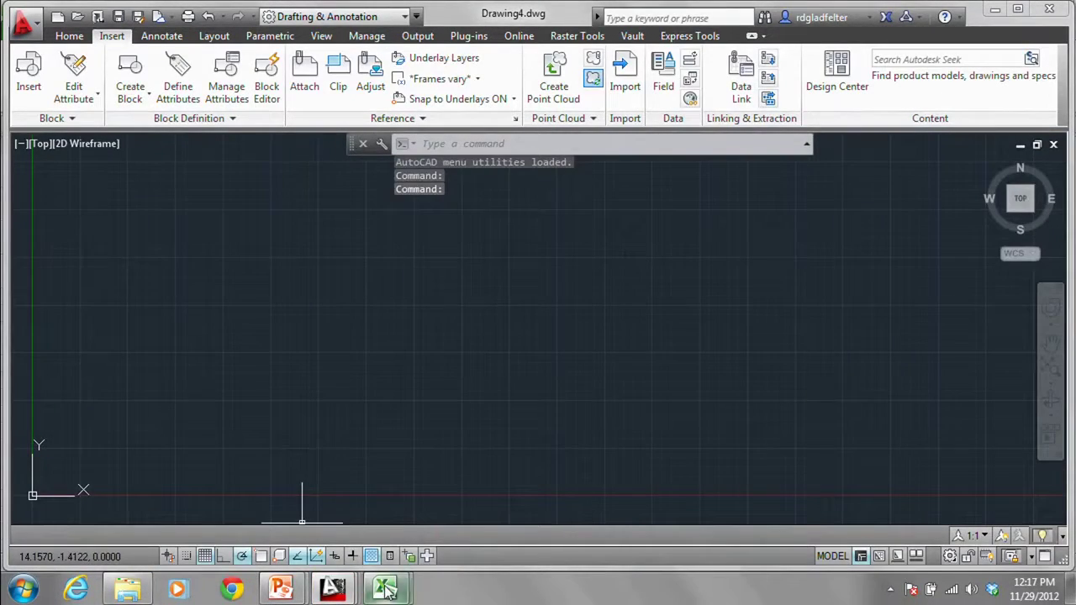
Step: Bring WindowSpecs.xlsx to the front, select FinishedScript.xlsx in File > Open, then cancel
mouse_move(393, 589)
click(442, 497)
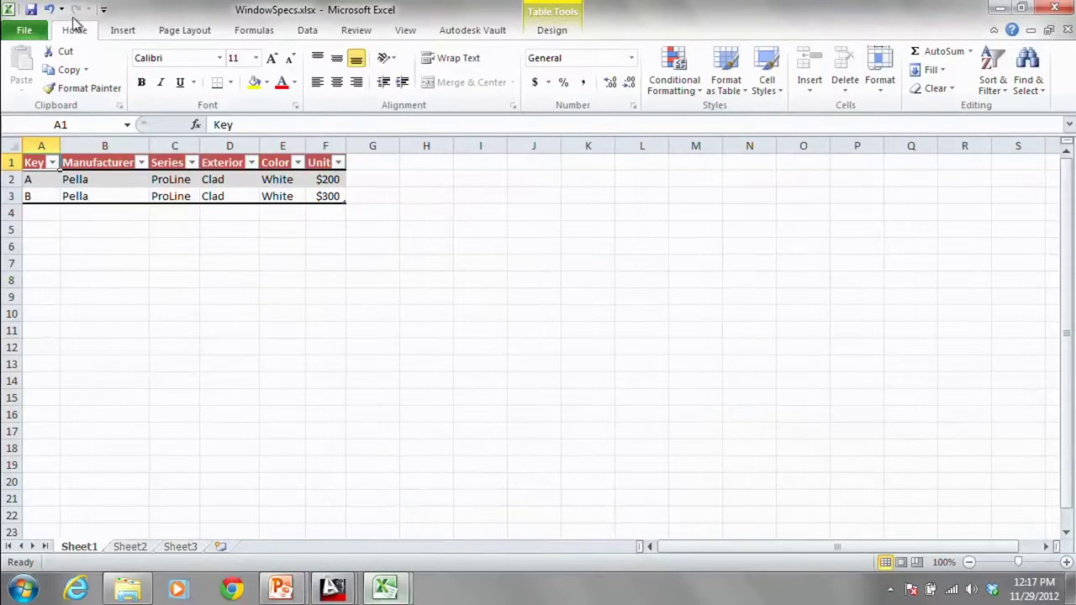
click(23, 32)
click(52, 104)
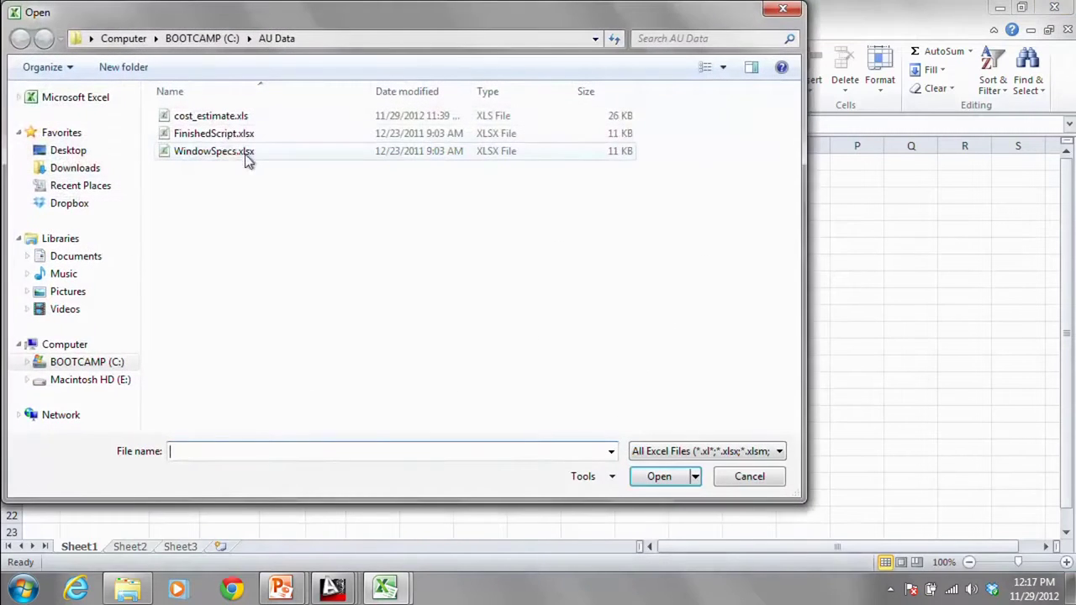
click(223, 135)
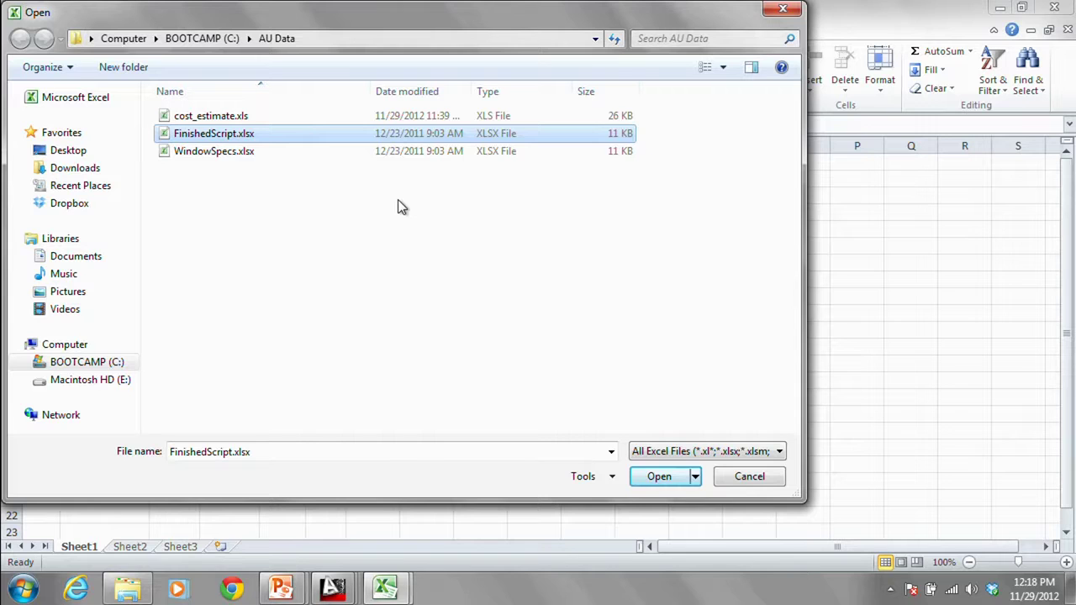
click(761, 479)
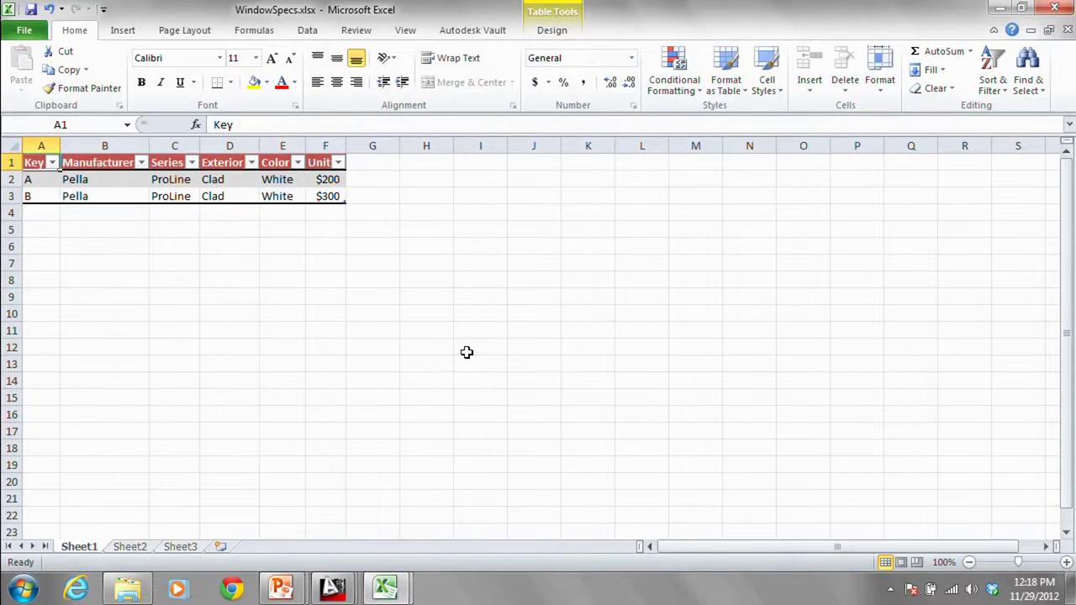
Step: Create a new blank workbook with X and Y column headings in A1:B1
key(ctrl+n)
text(X)
key(Tab)
text(Y)
key(Tab)
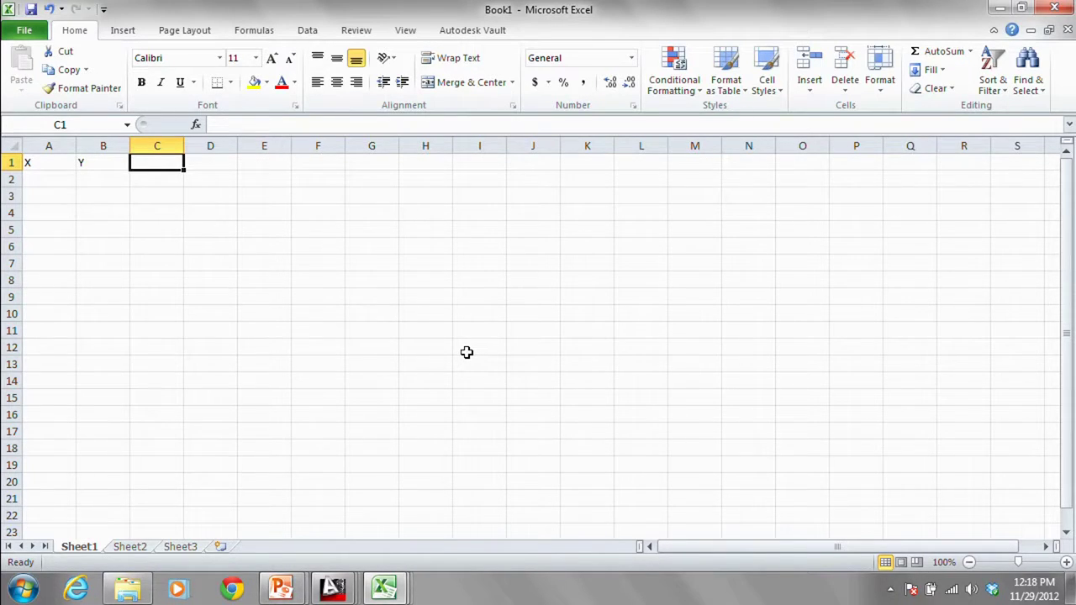
key(Home)
key(Down)
Step: Enter the first values: 6 and 8 in row 2, 9, 3, and the pair 5, 4
text(6)
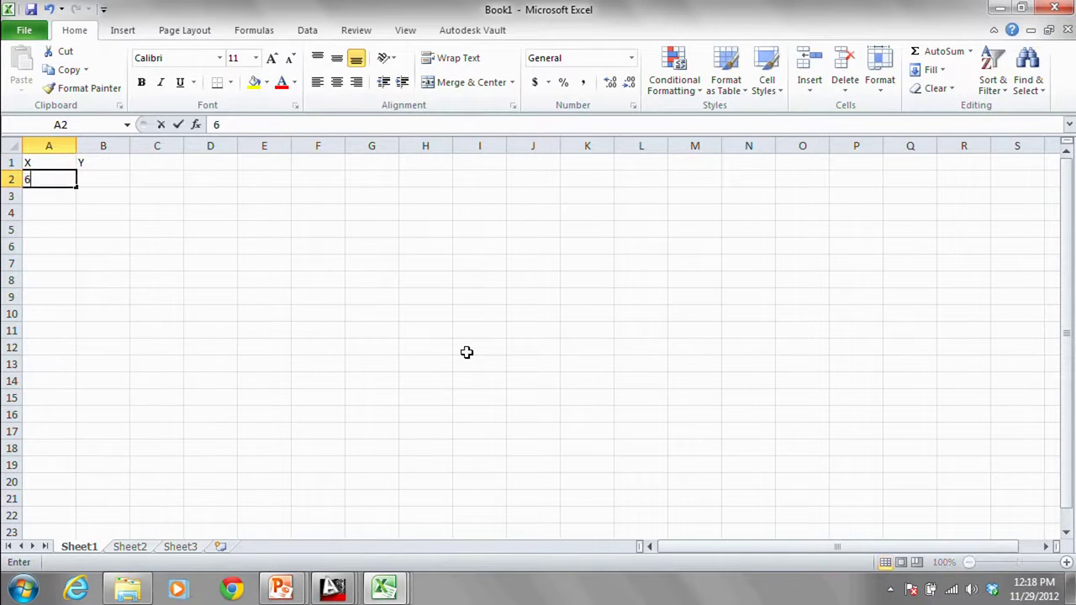
key(Tab)
text(8)
key(Return)
text(9)
key(Return)
text(3)
key(Return)
key(Tab)
text(5)
key(Tab)
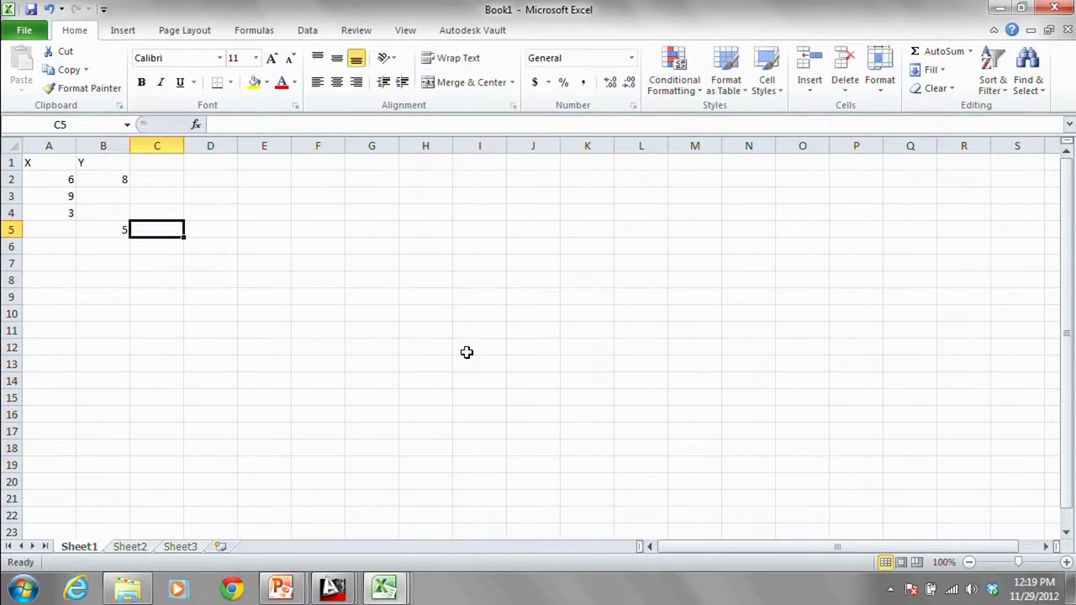
text(4)
key(Return)
Step: Move the misplaced 5 and 4 from B5:C5 into A5:B5
key(Up)
key(Right)
key(shift+Right)
key(ctrl+x)
key(Left)
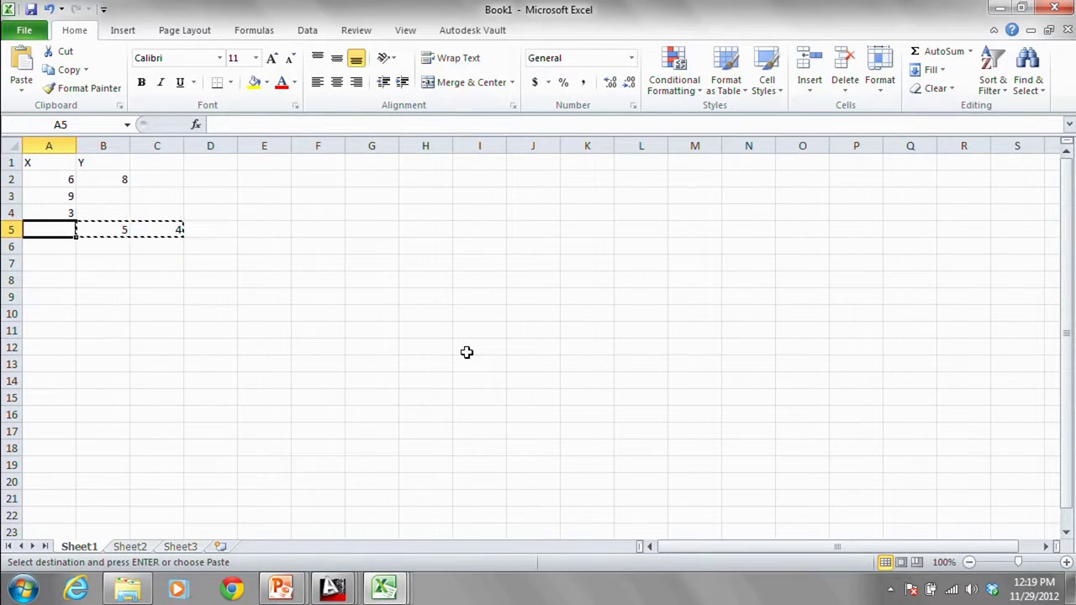
key(ctrl+v)
Step: Fill Y values 3 and 2 into B3:B4
key(Up)
key(Right)
key(Up)
text(3)
key(Return)
text(2)
key(Return)
Step: Enter Y values 4 and 1 in B6:B7 and X values 8 and 6 in A6:A7
key(Return)
text(4)
key(Return)
text(1)
key(Left)
key(Up)
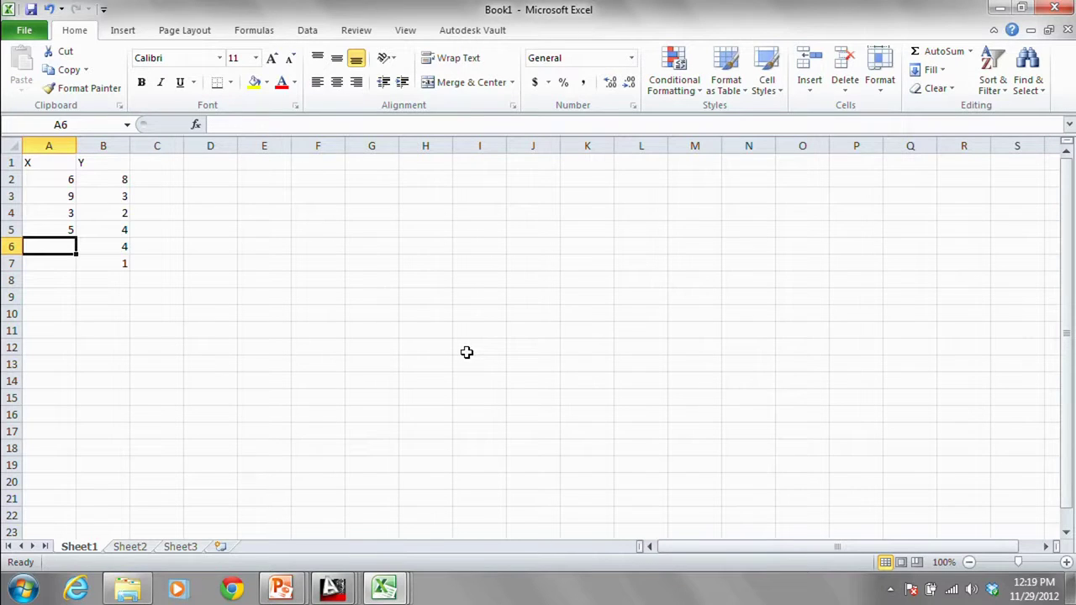
text(8)
key(Return)
text(6)
key(Return)
key(Right)
key(Right)
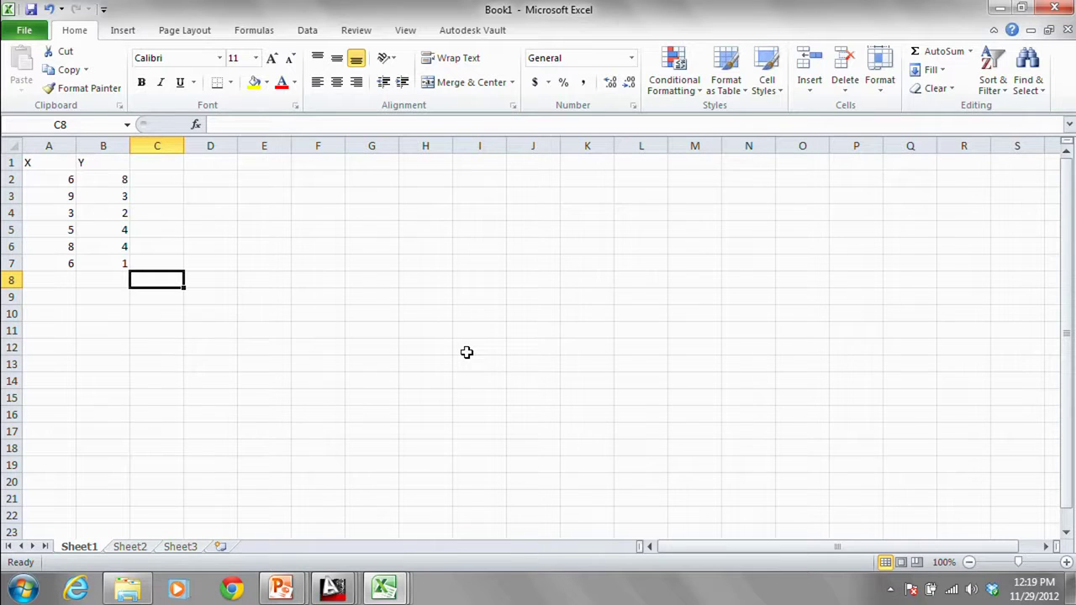
key(alt+Tab)
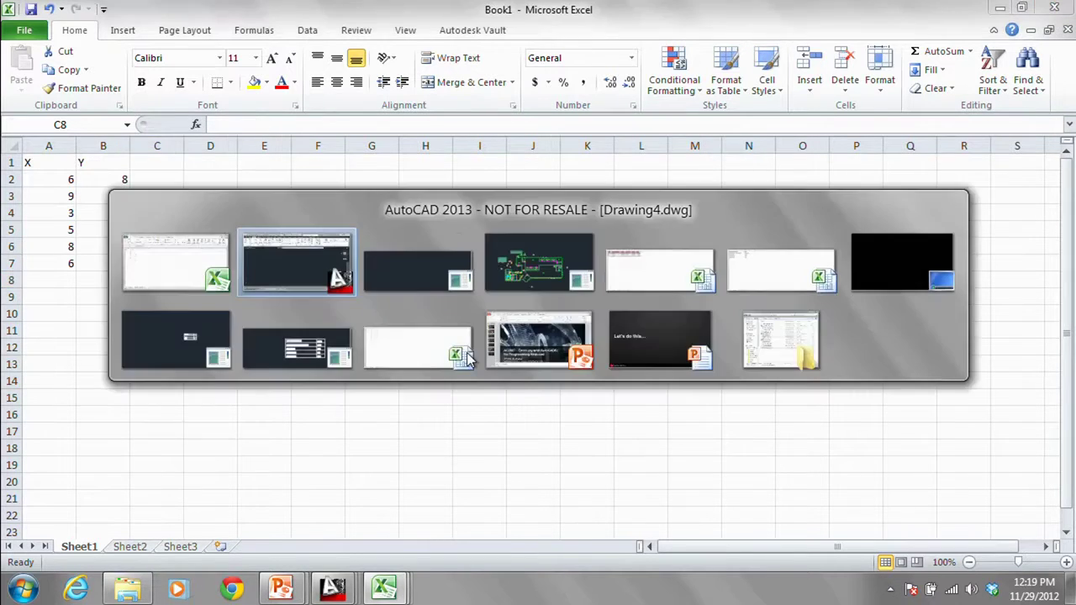
Step: Draw a line from 3,4 to 9,6 with the L command, then return to Excel
text(l)
key(Return)
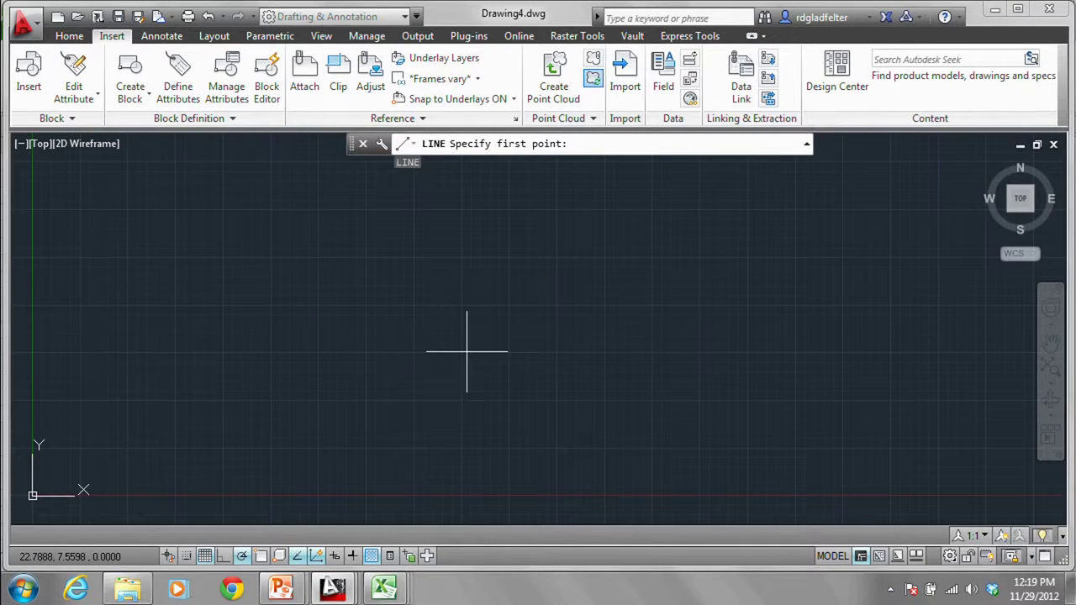
text(3,4)
key(Return)
text(9,6)
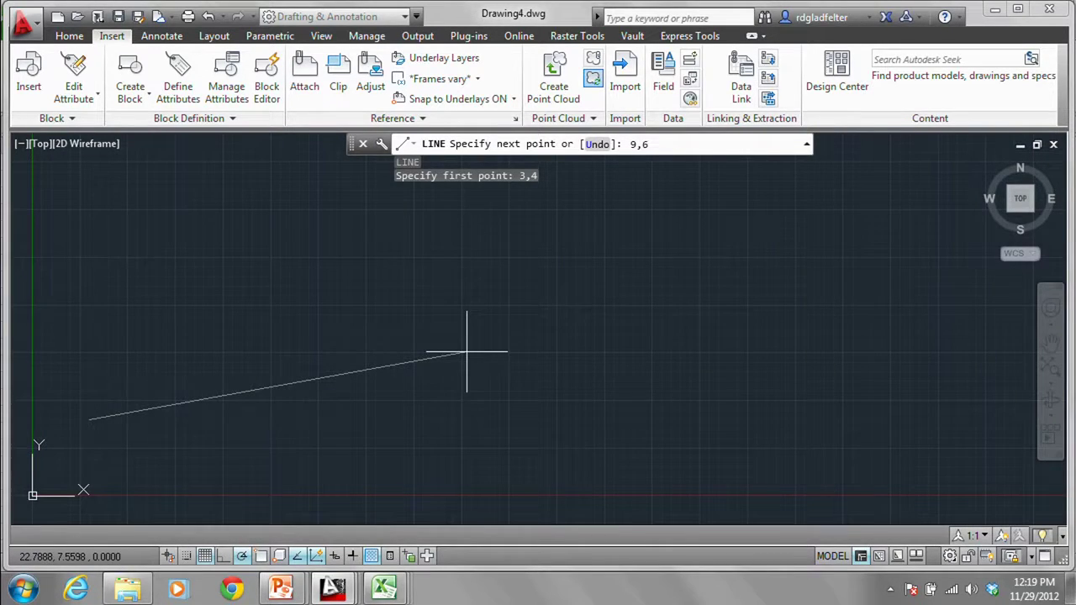
key(Return)
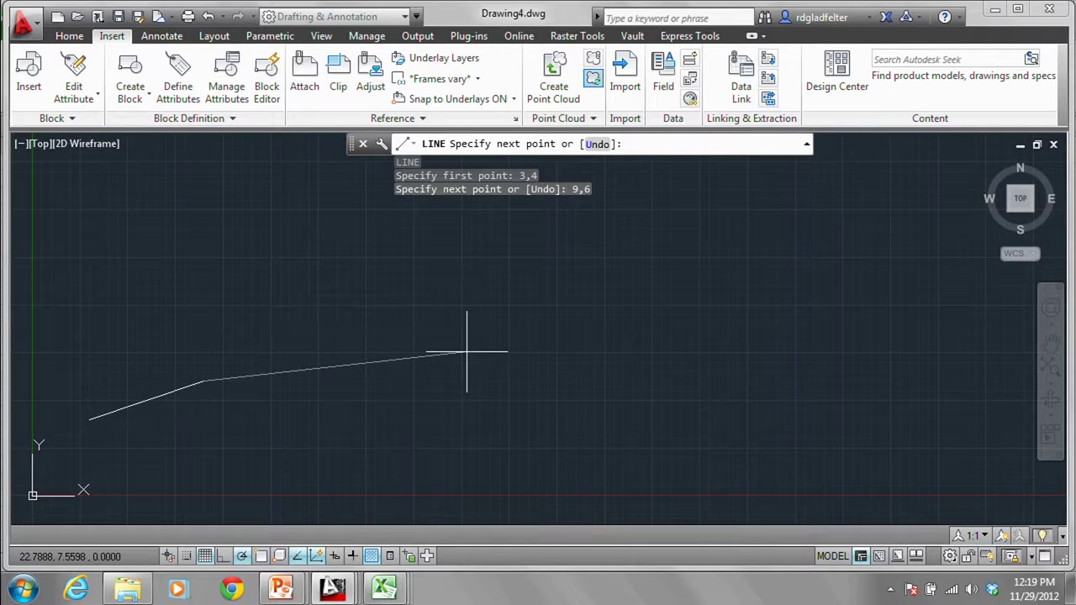
key(Escape)
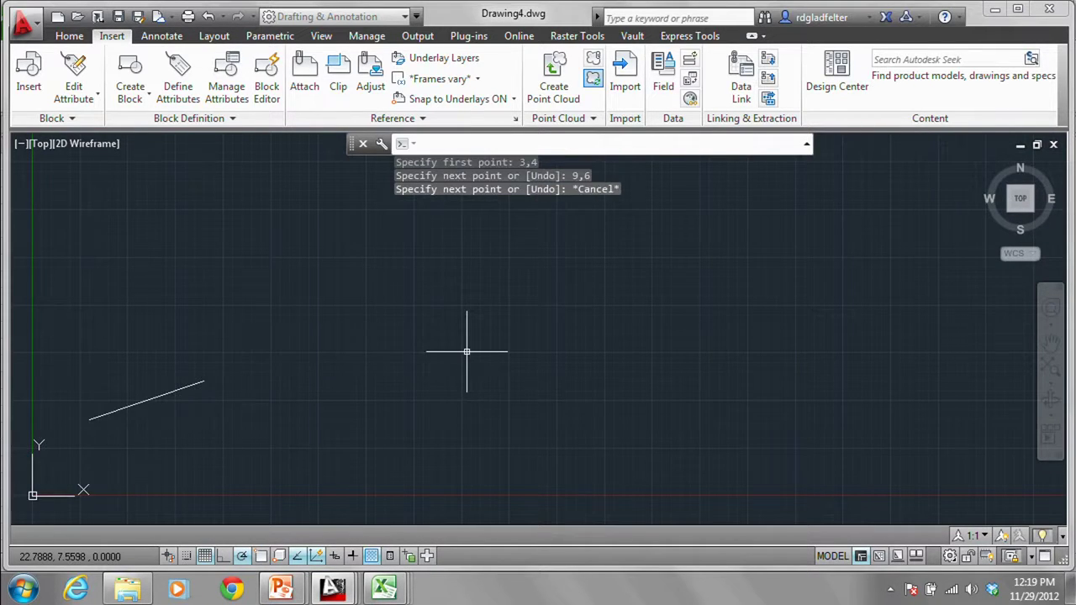
key(alt+Tab)
key(Up)
key(Up)
key(Up)
key(Up)
key(Up)
key(Up)
key(Up)
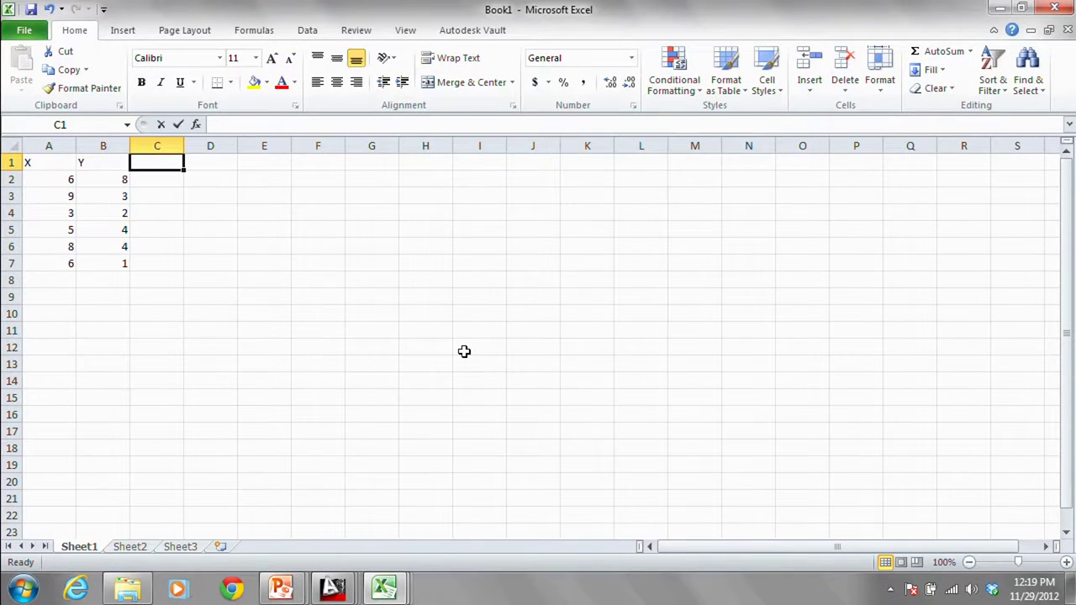
Step: Head column C 'Script' and enter ="line "&A2&","&B2&" " in C2, showing 'line 6,8'
text(Script)
key(Return)
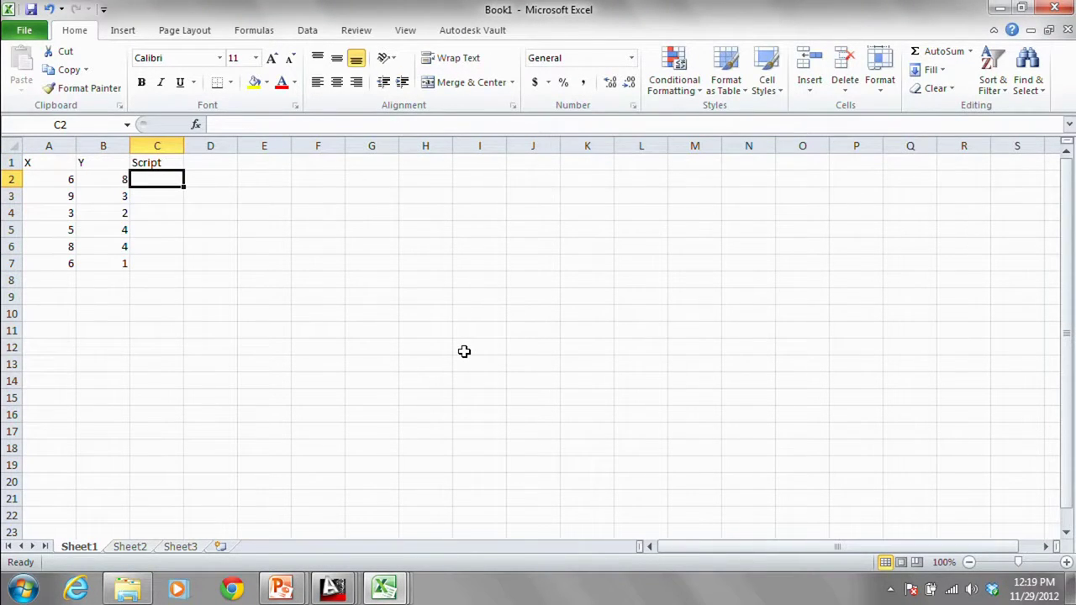
text(=)
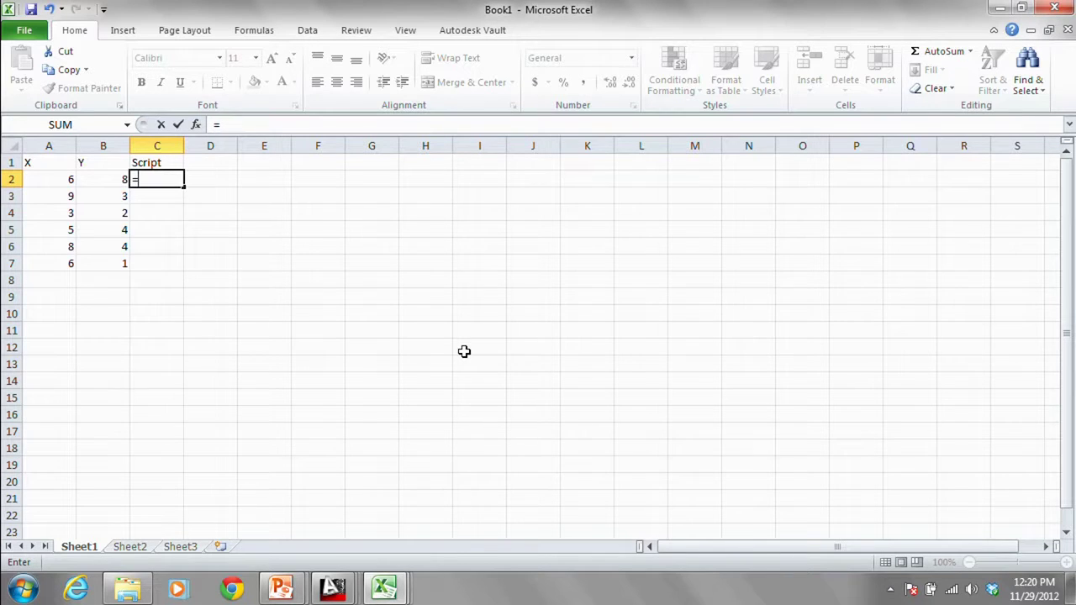
text(")
text(Iine)
text(;)
key(BackSpace)
text(")
text(&)
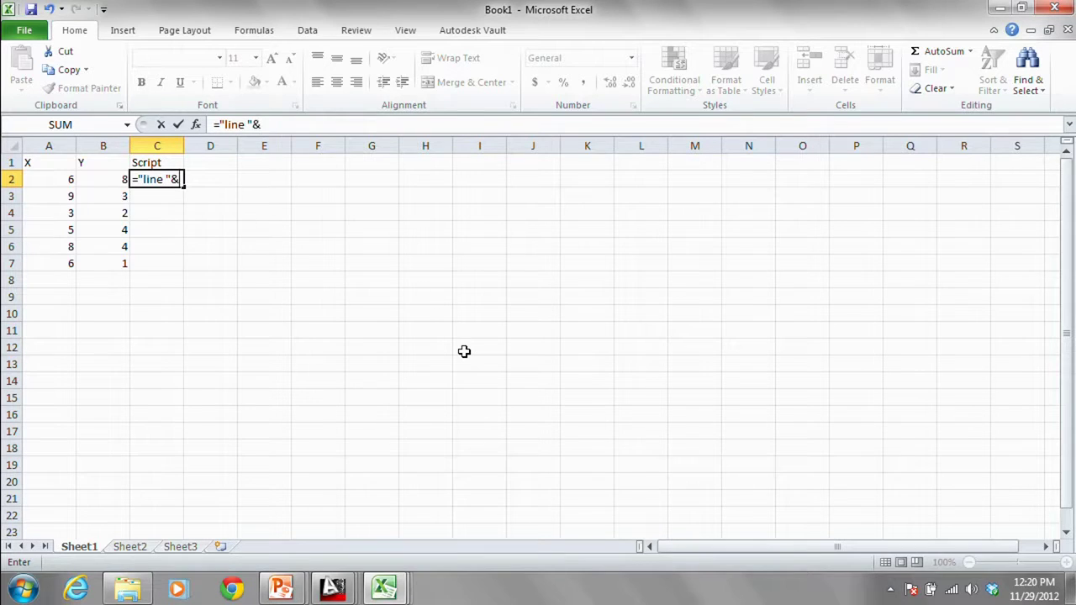
click(56, 177)
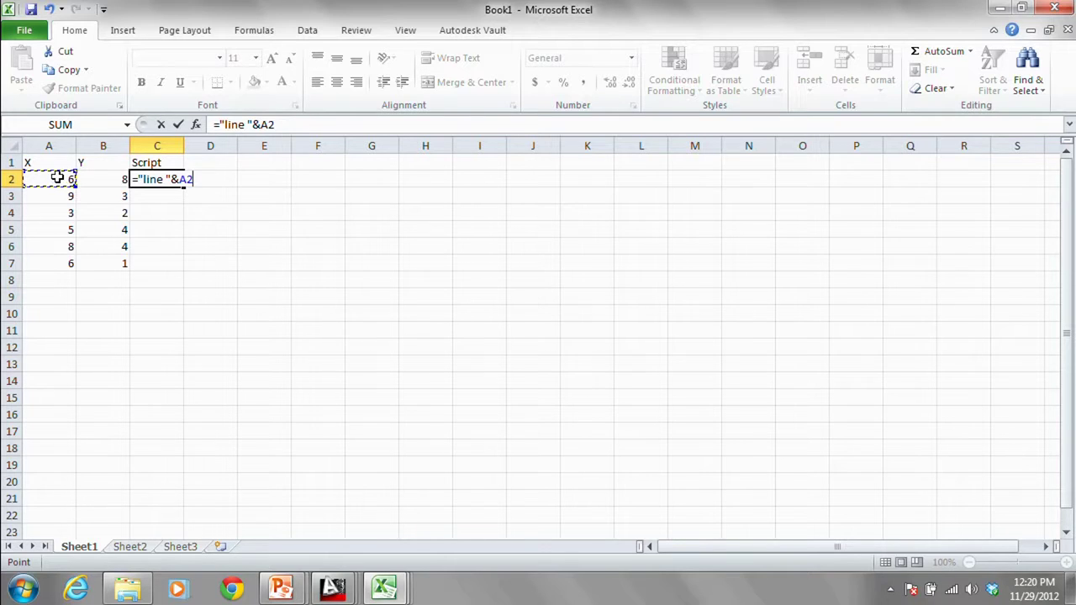
text(&","&)
click(91, 178)
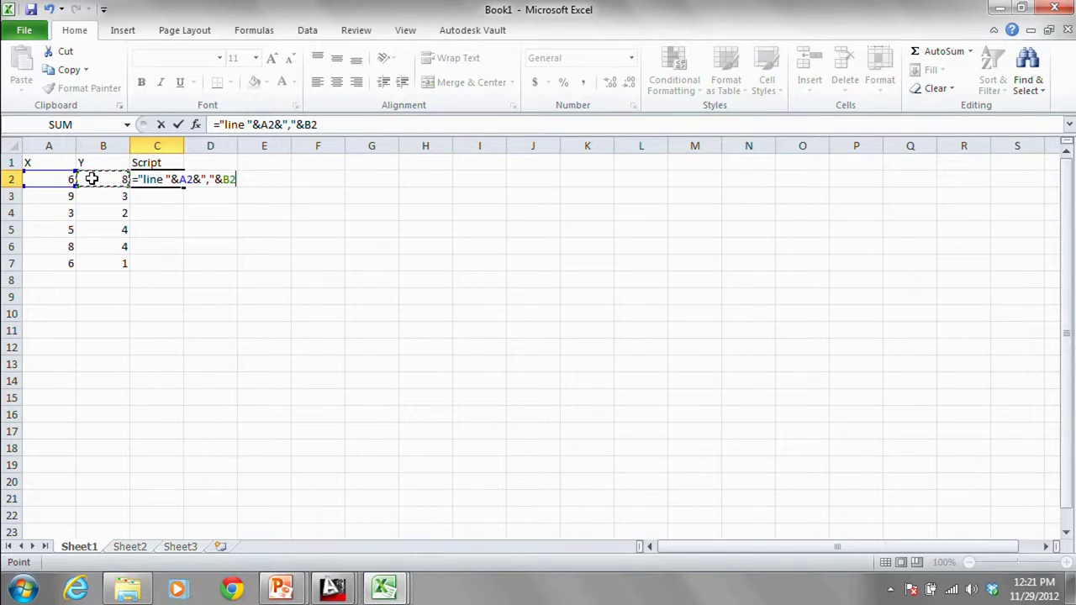
text(&" ")
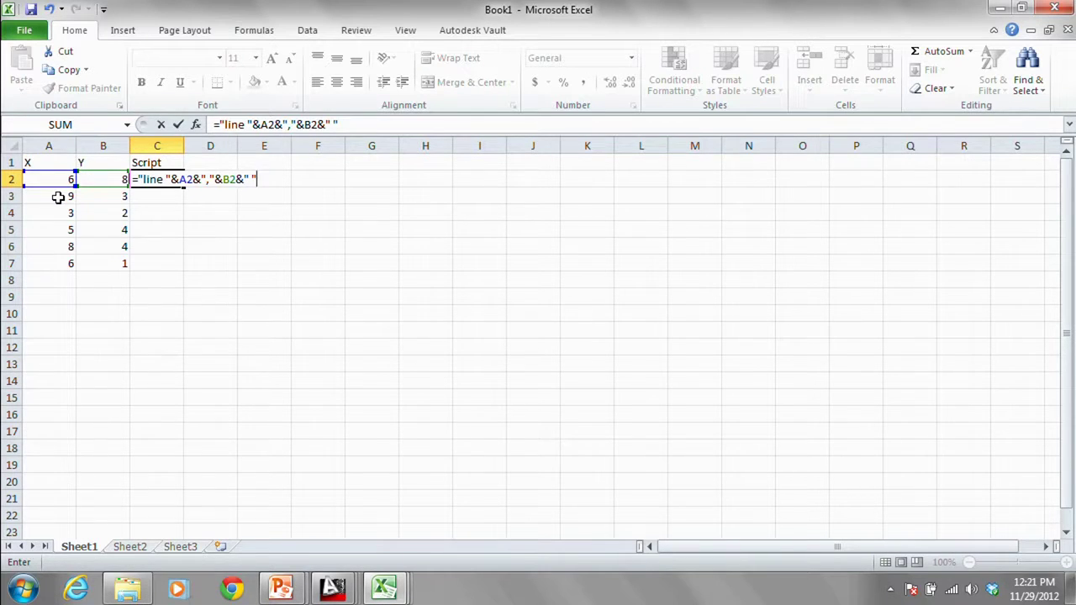
click(58, 197)
click(149, 180)
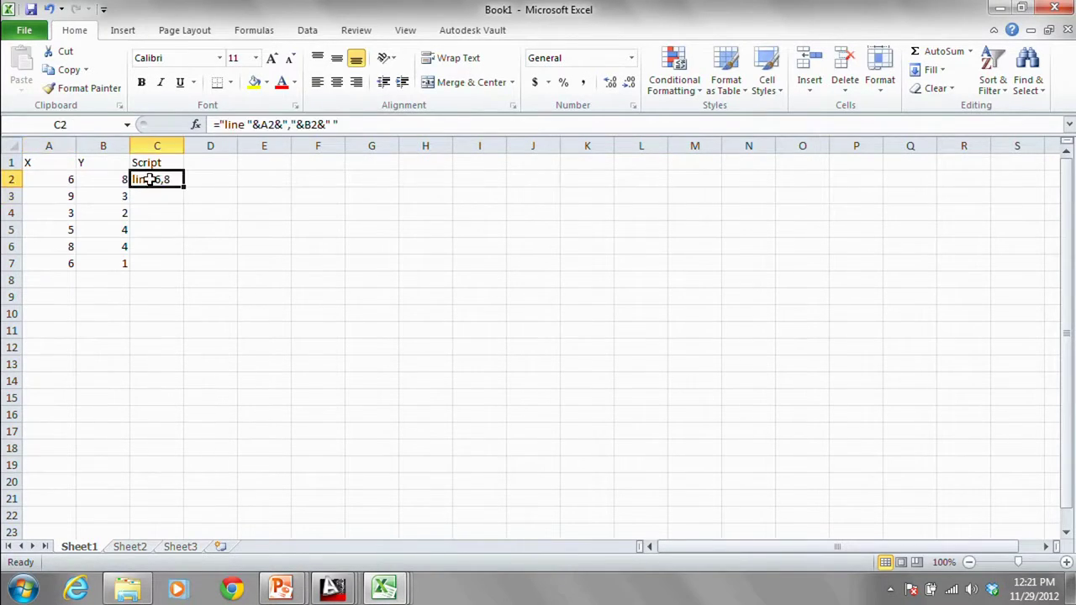
Step: Extend the C2 formula with &A3&","&B3&" " to build a two-point line command
click(367, 125)
text(&)
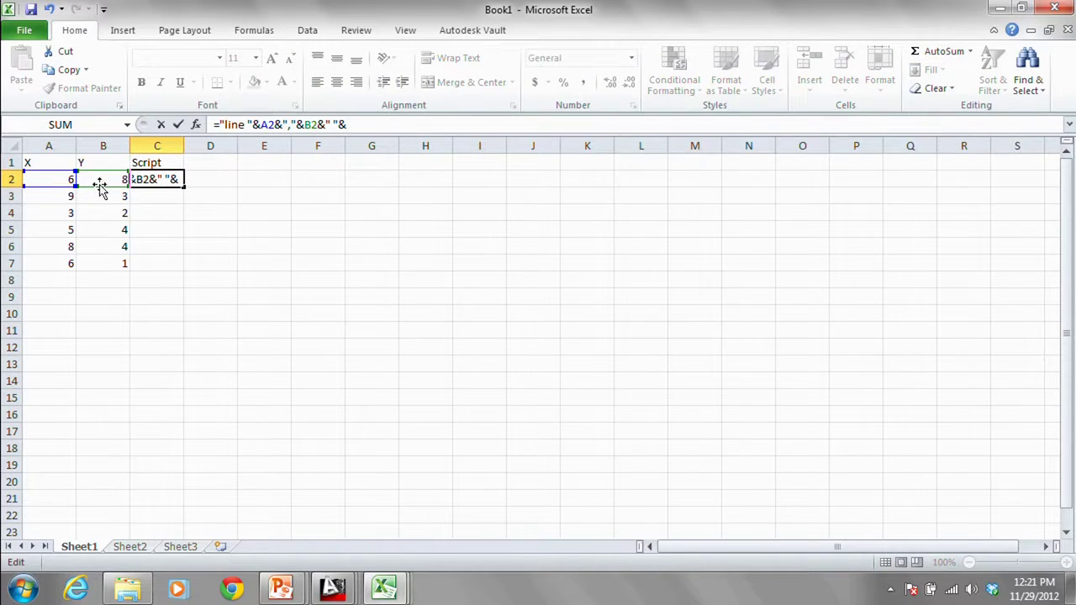
click(66, 200)
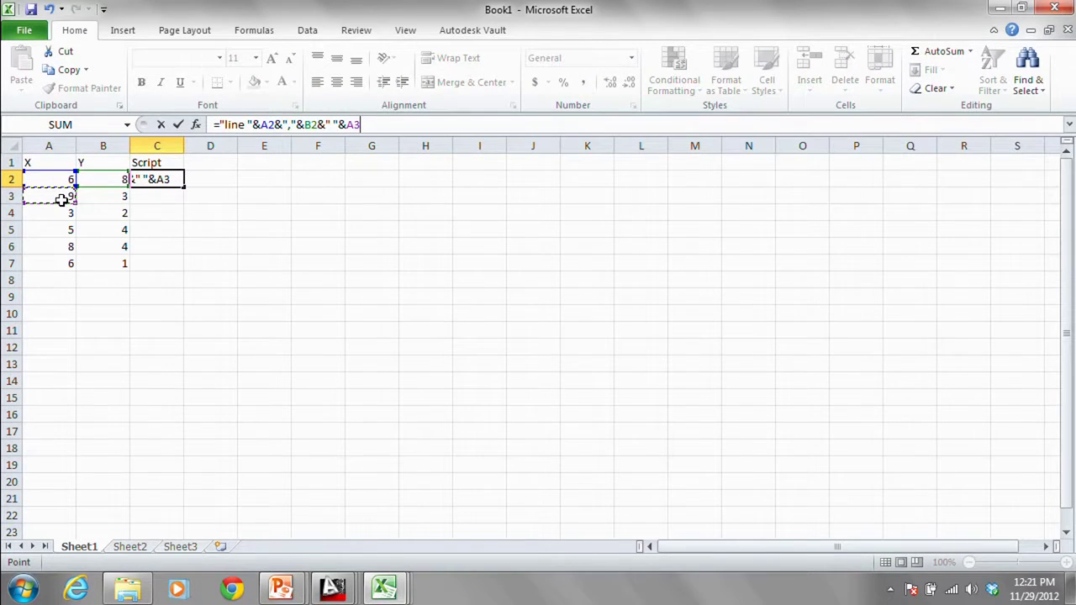
text(","&)
click(108, 203)
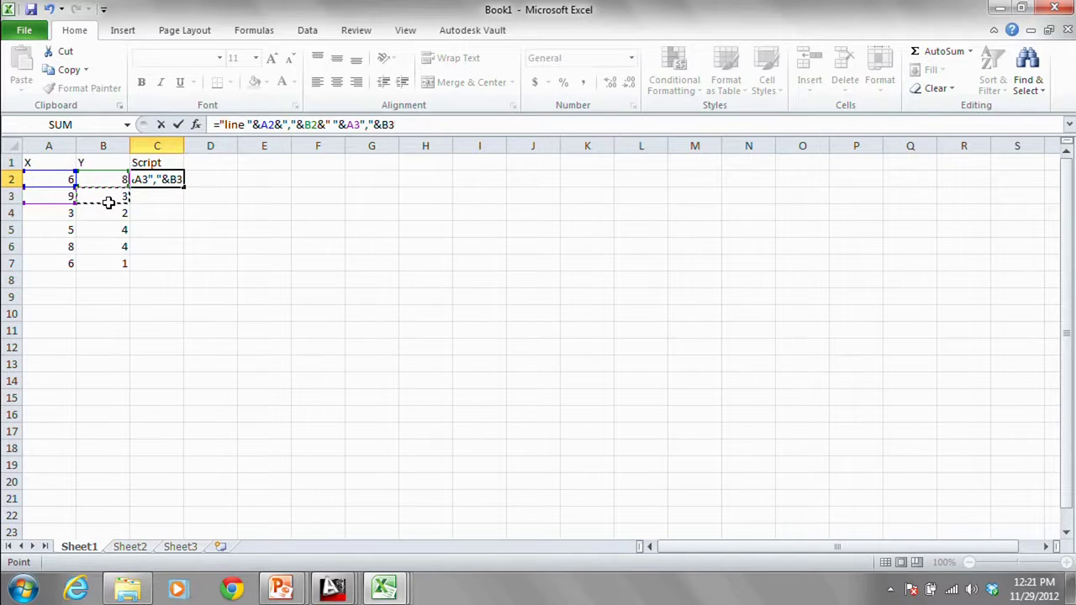
text(&" ")
key(Return)
key(Return)
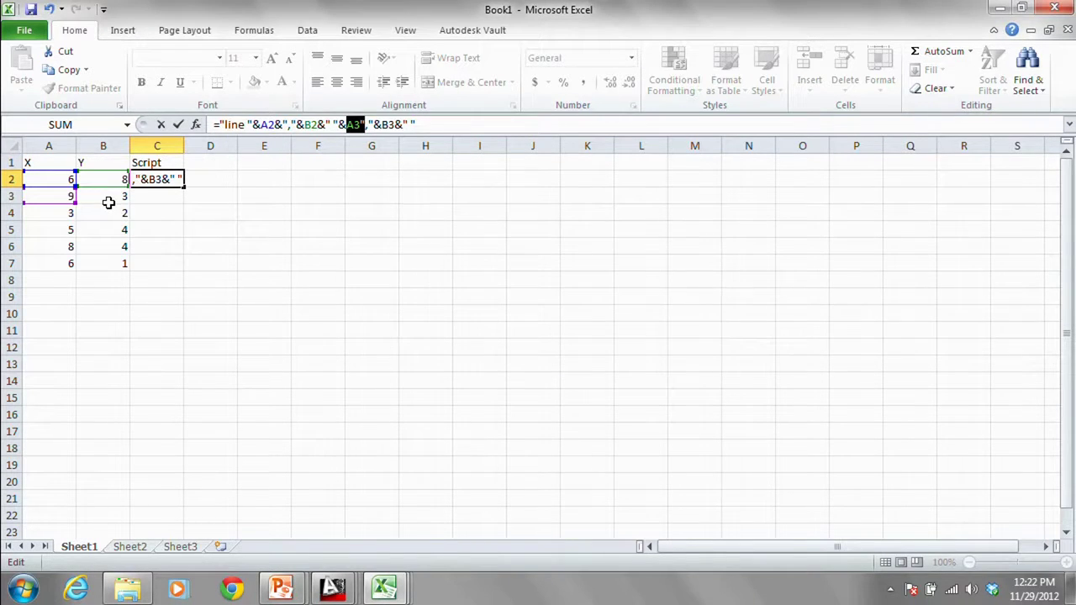
key(Right)
text(&)
key(Return)
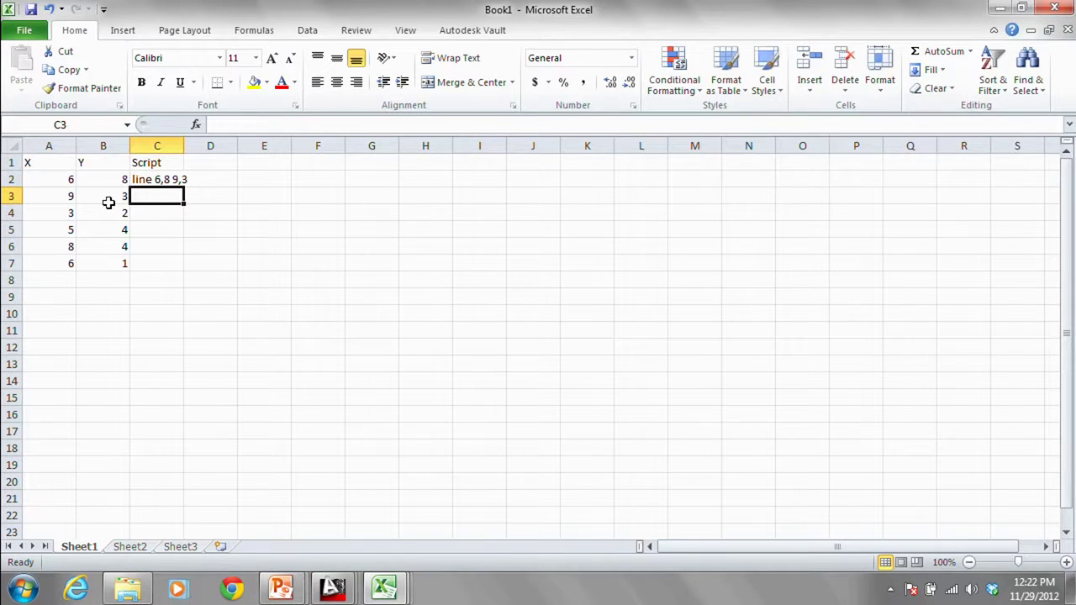
Step: Fill the C2 formula down to C6, autofit column C, and copy C2:C6
key(Up)
key(shift+Down)
key(shift+Down)
key(shift+Down)
key(shift+Down)
key(ctrl+d)
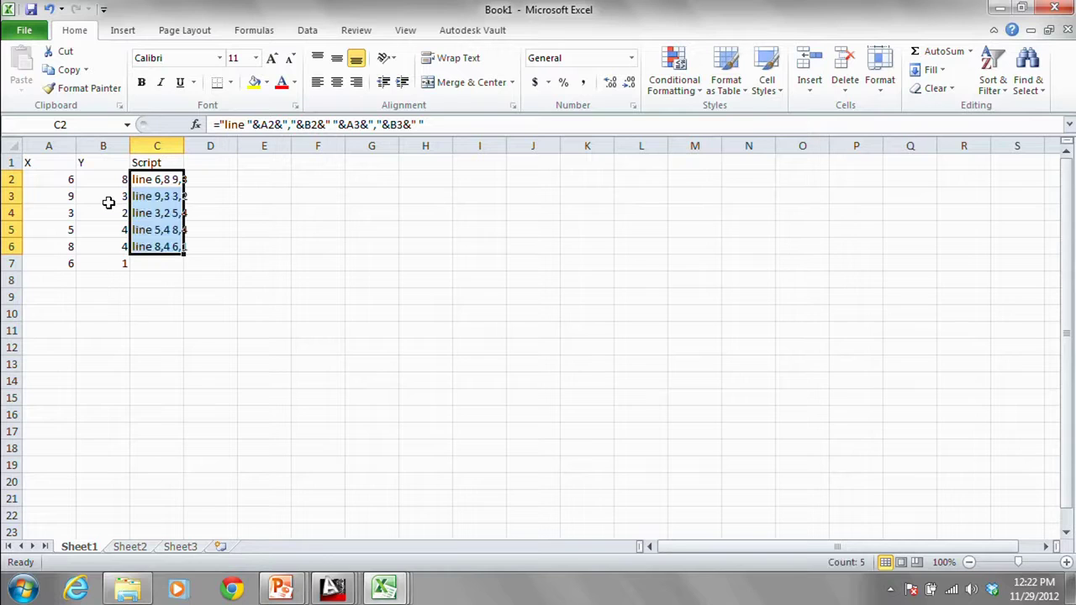
double_click(184, 147)
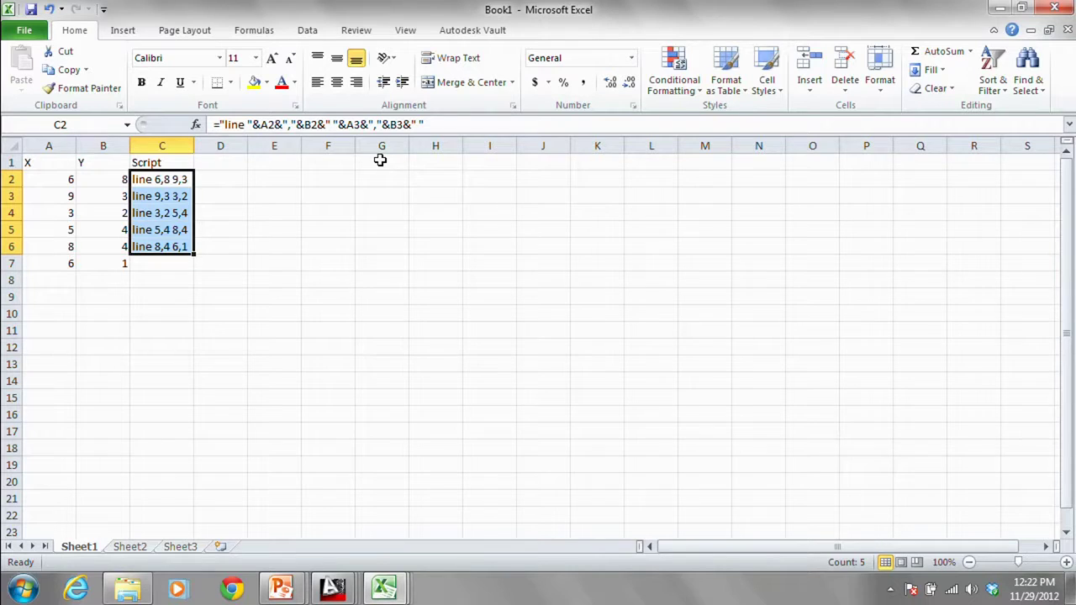
key(ctrl+c)
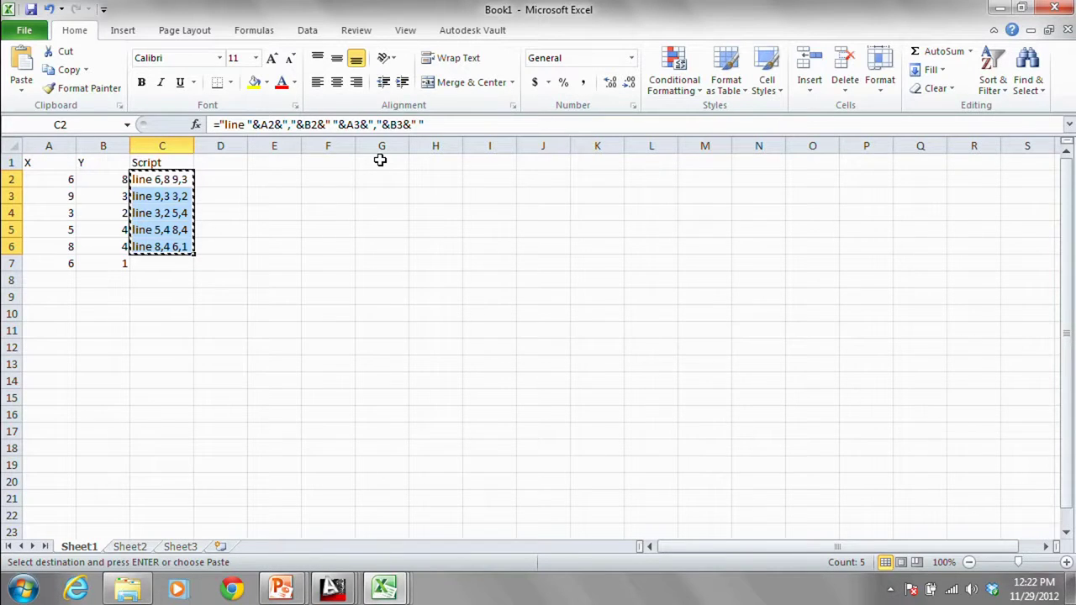
key(alt+Tab)
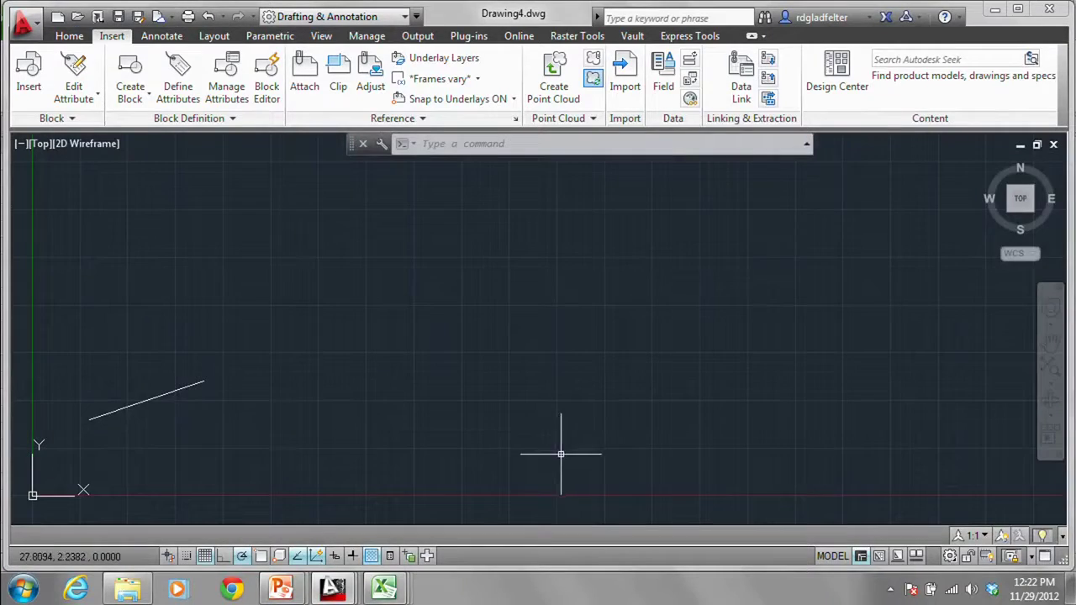
Step: Paste the copied line commands into AutoCAD's command line to draw the segments
click(493, 147)
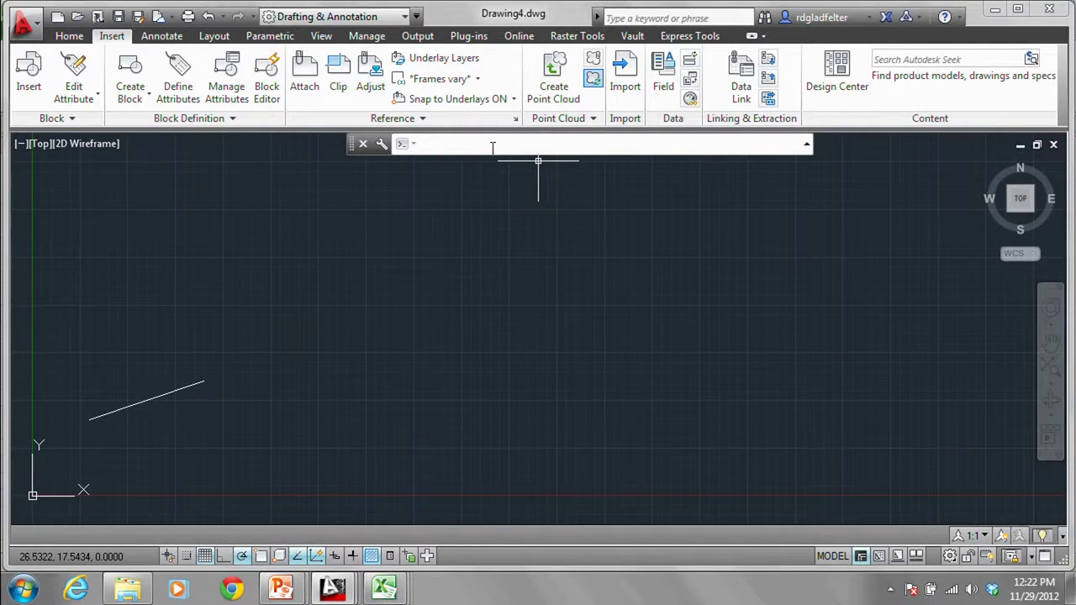
key(ctrl+v)
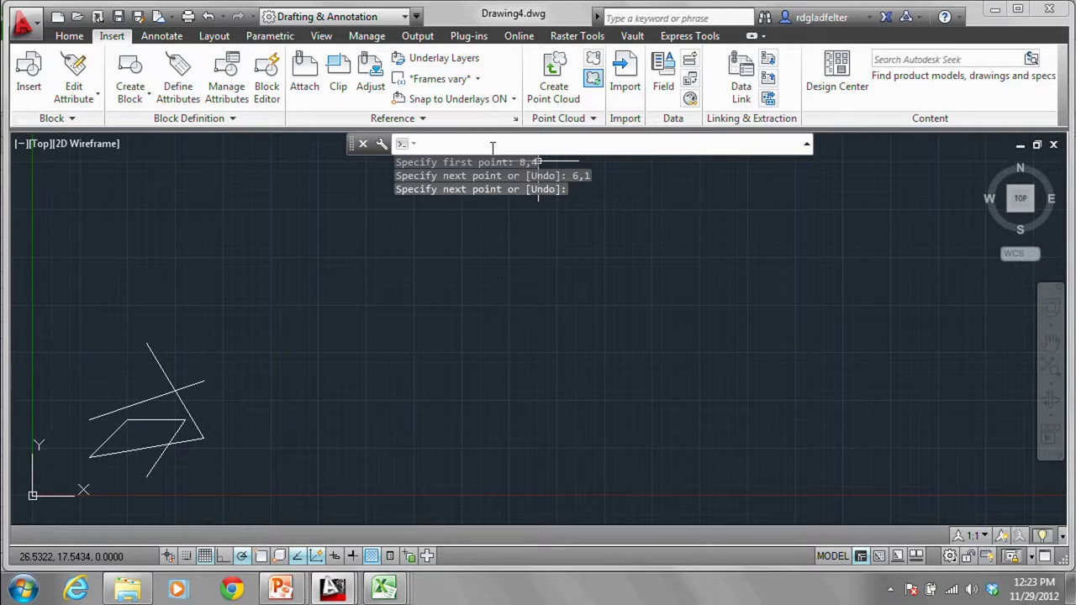
Step: Bring ACAD-FloorPlan.dwg to the front with no active command and the Express Tools tab showing
key(alt+Tab)
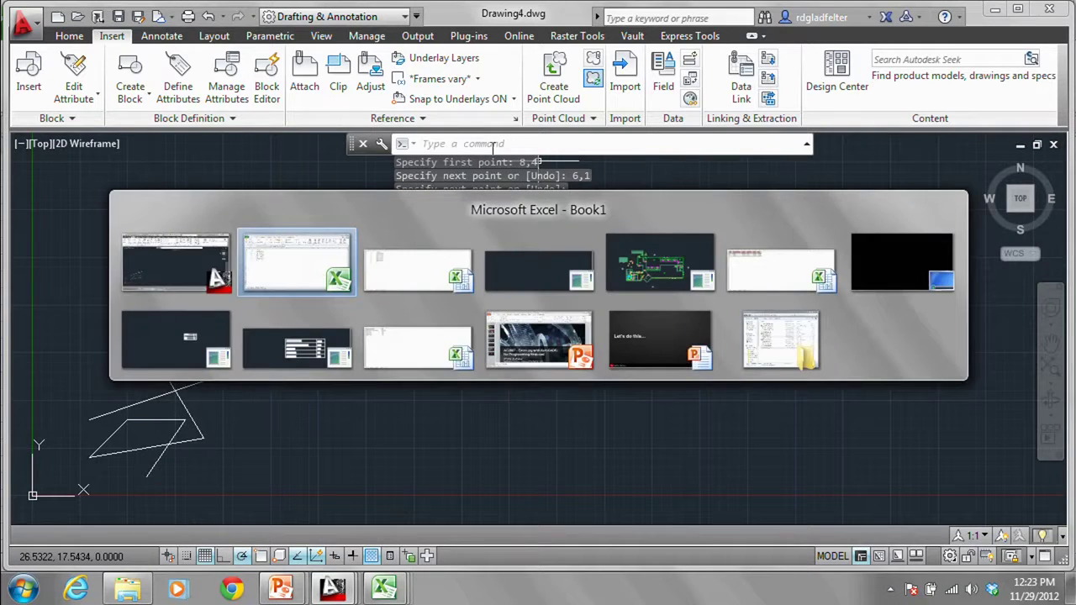
key(alt+Tab)
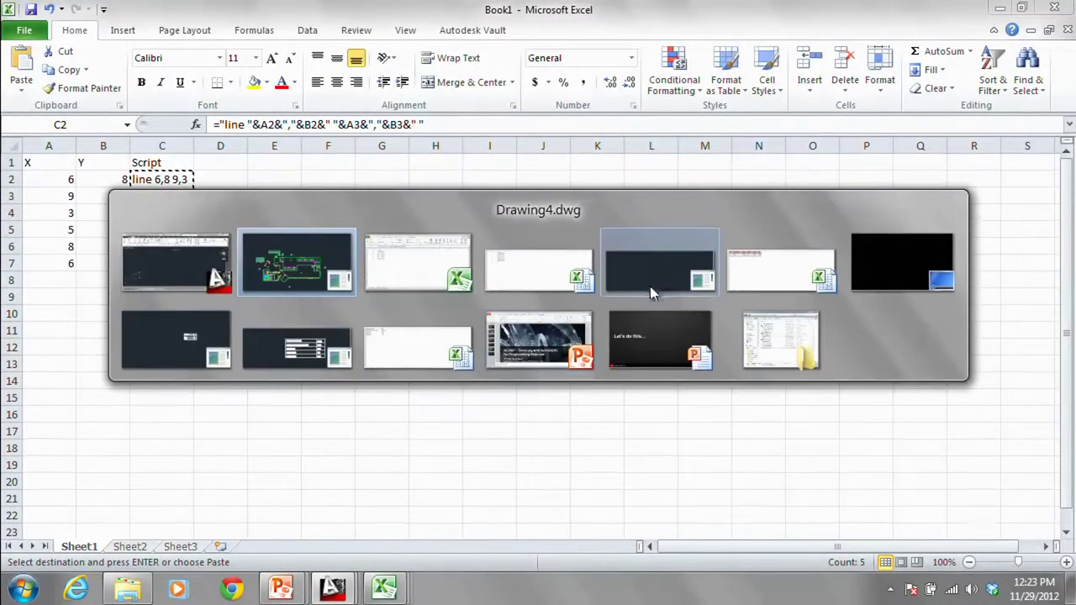
key(Escape)
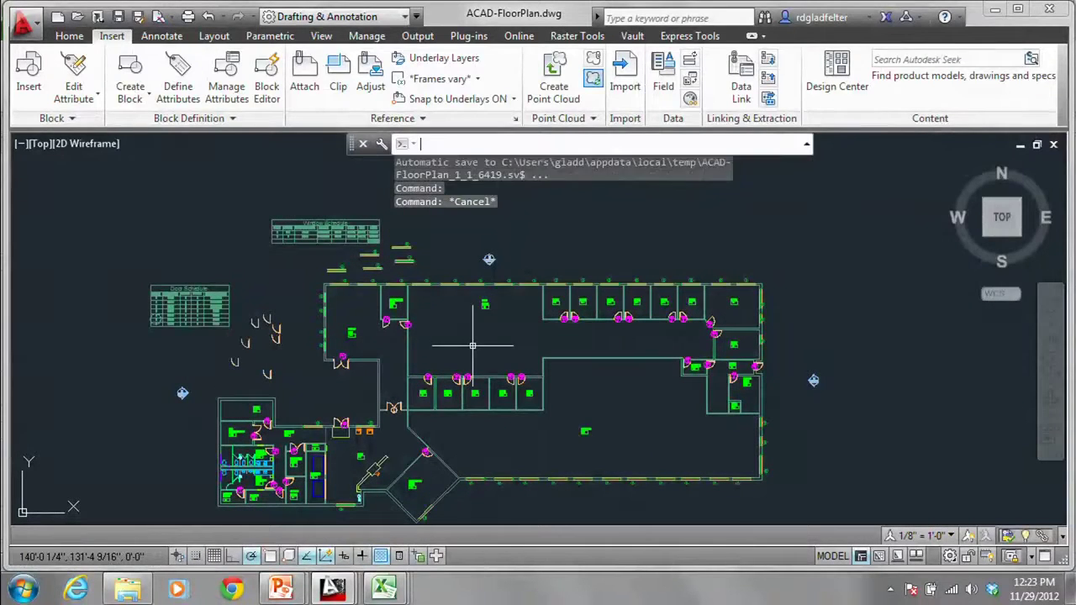
key(Escape)
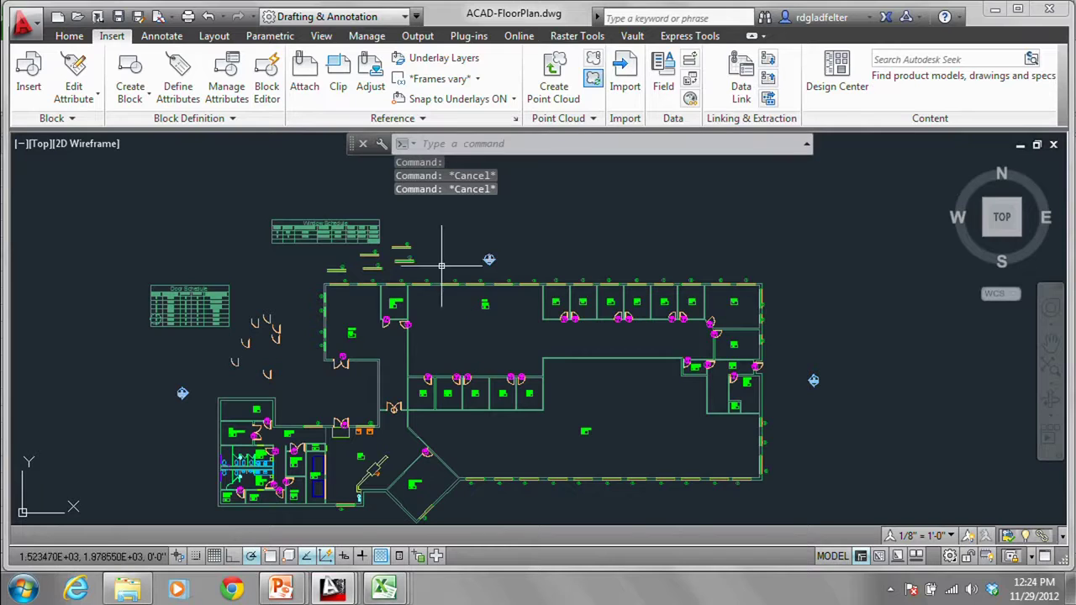
click(691, 37)
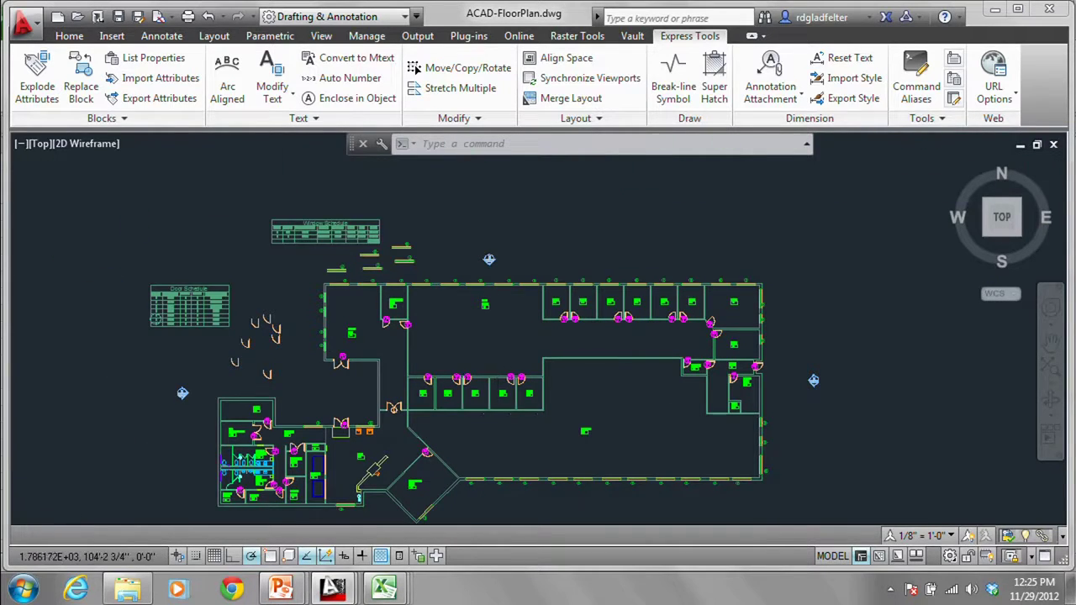
Step: Zoom in on office tags 190–193 and open the office 191 tag in the Enhanced Attribute Editor
scroll(496, 413, up, 10)
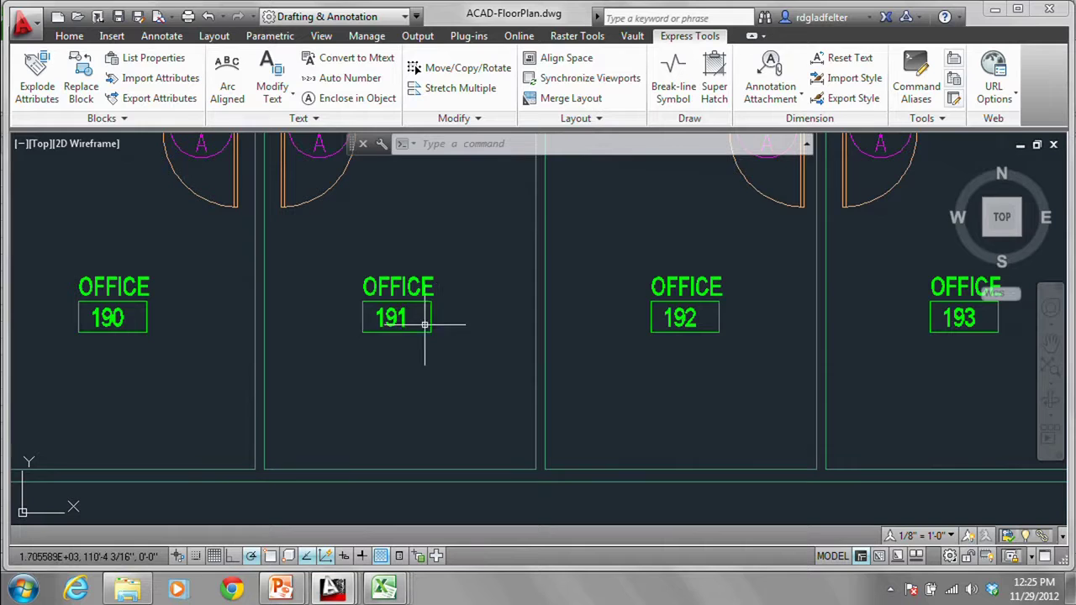
double_click(365, 300)
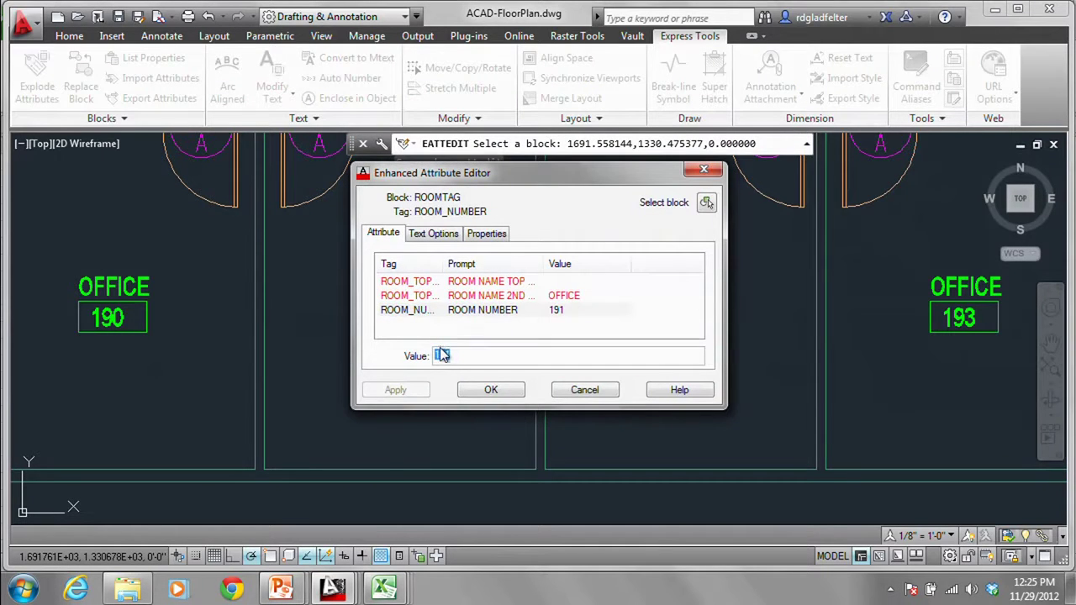
click(442, 355)
text(0)
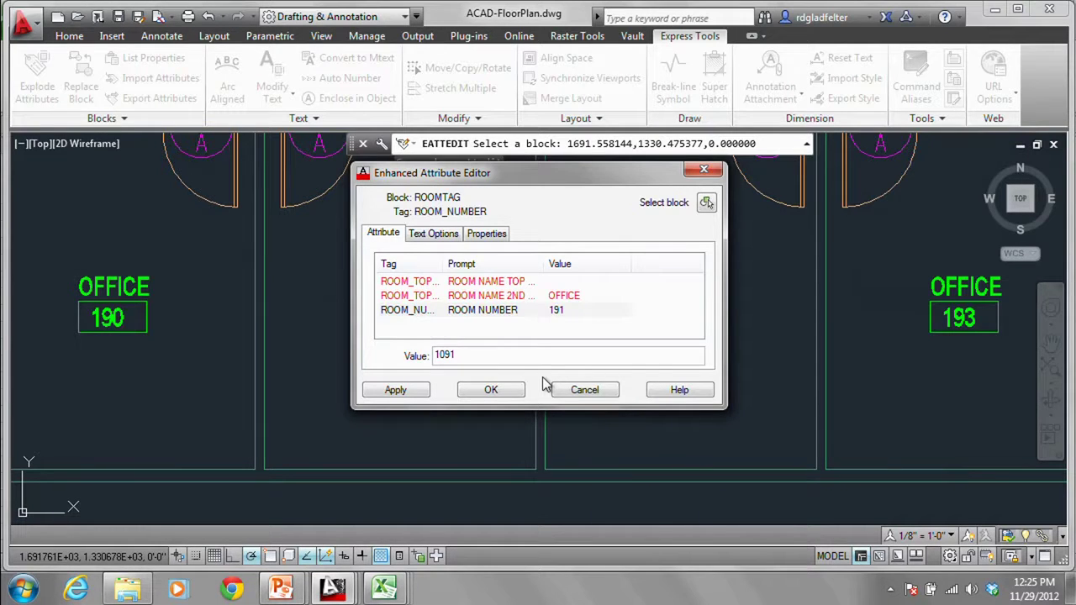
key(F1)
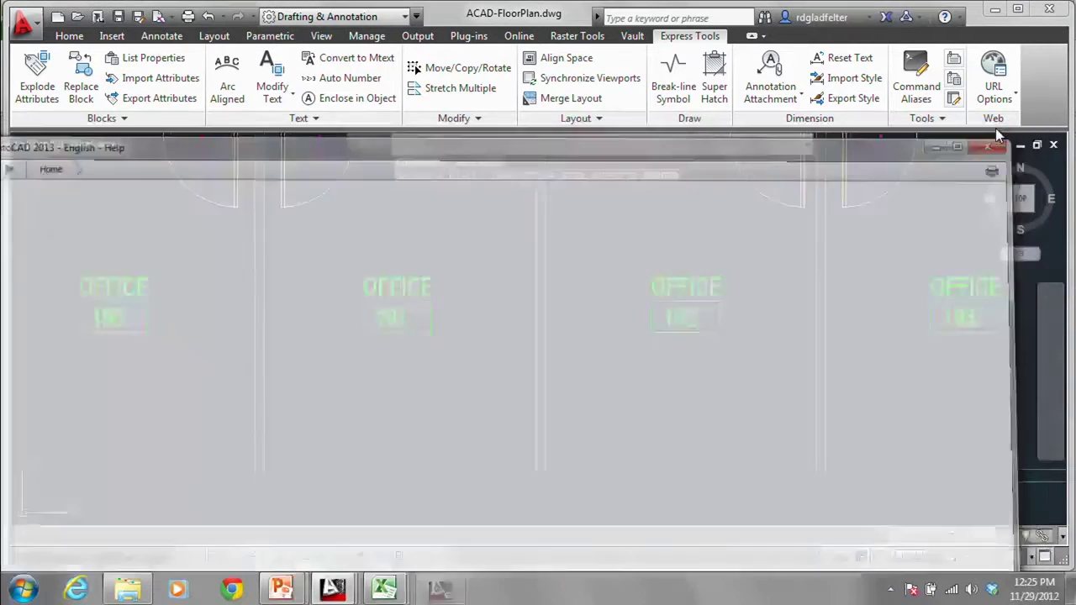
click(1009, 134)
scroll(505, 299, down, 5)
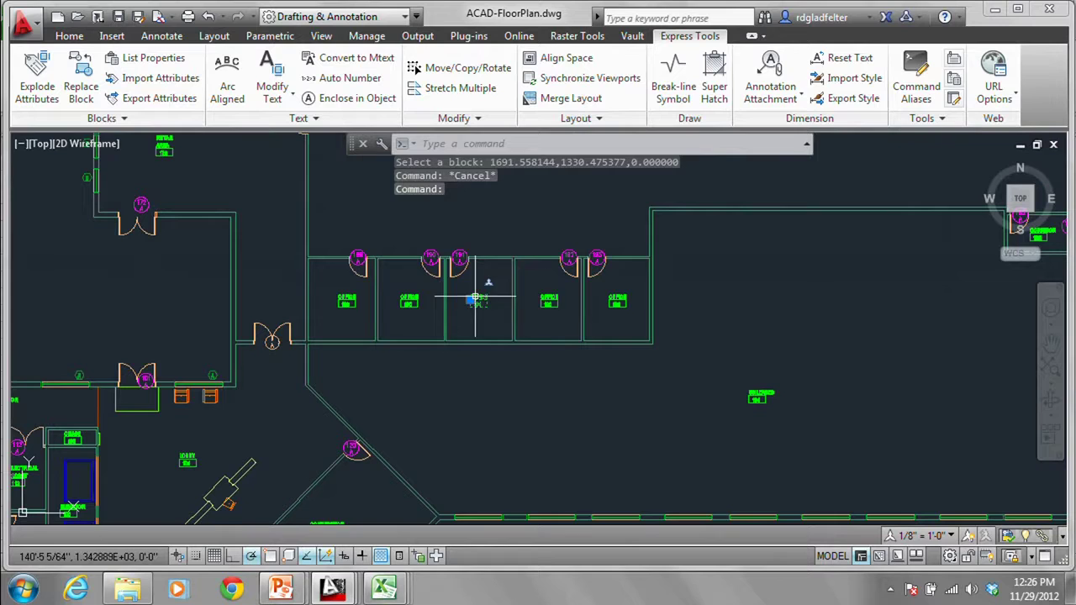
Step: Use Select Similar on the chosen room tag to select every room tag block in the plan
right_click(482, 219)
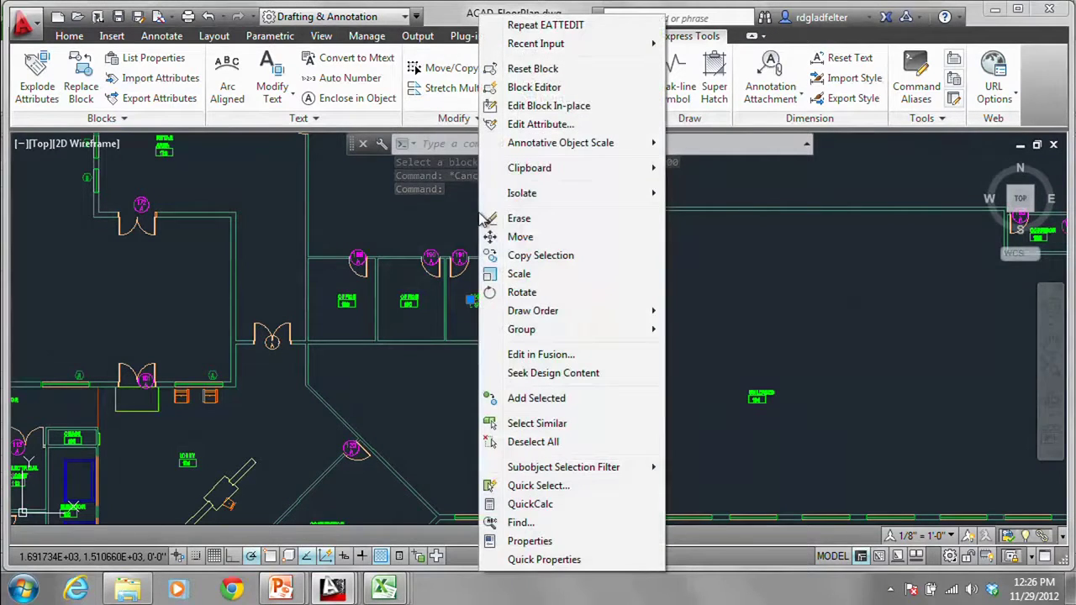
click(602, 427)
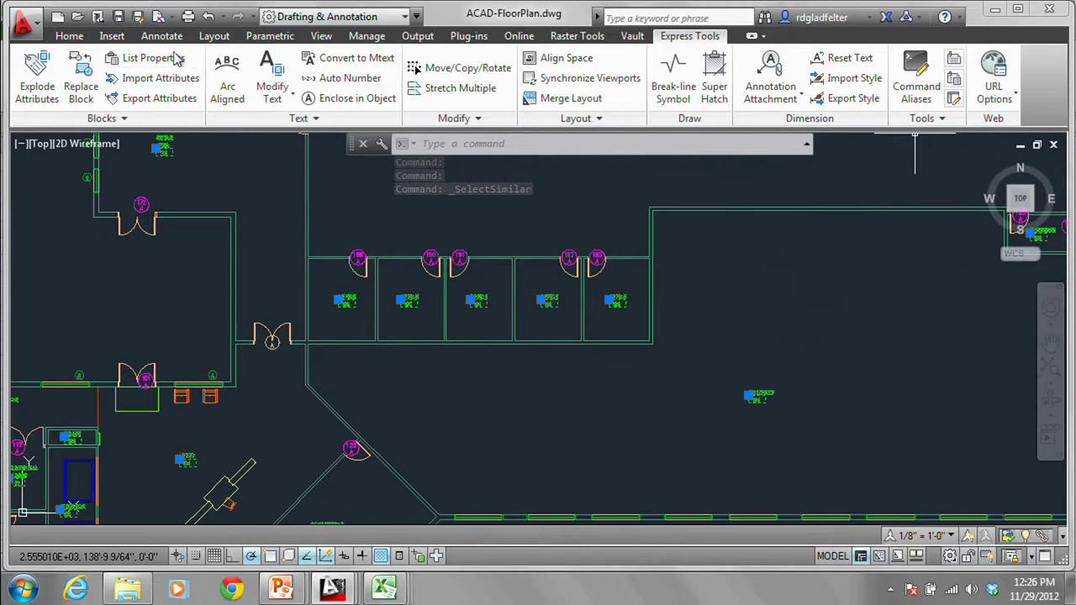
Step: Export the selected room tags' attributes with Express Tools to DoorExport.txt in AU Data
click(159, 99)
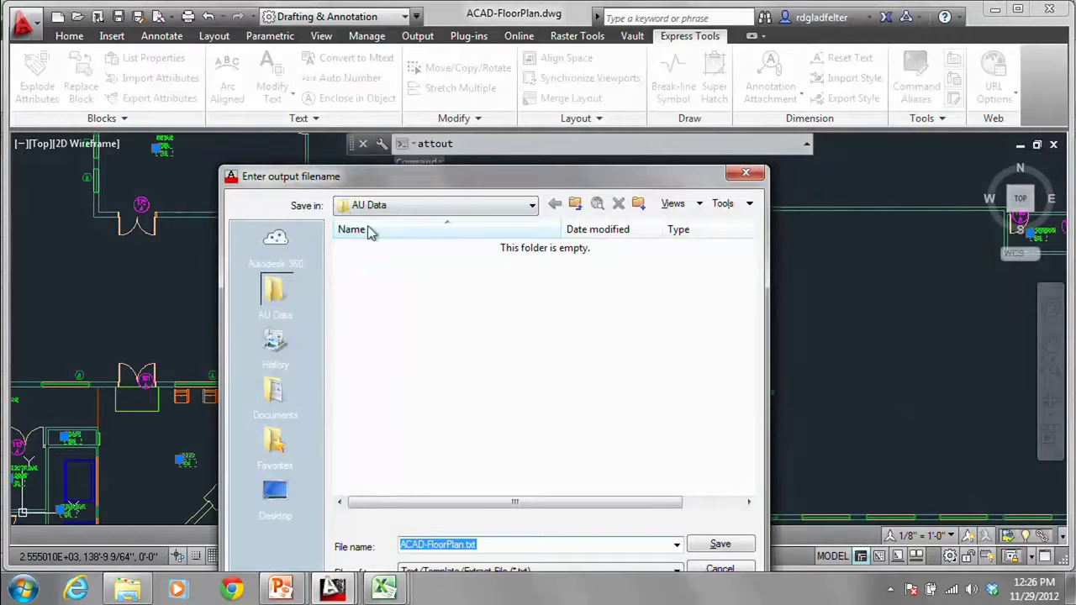
drag(379, 179, 400, 116)
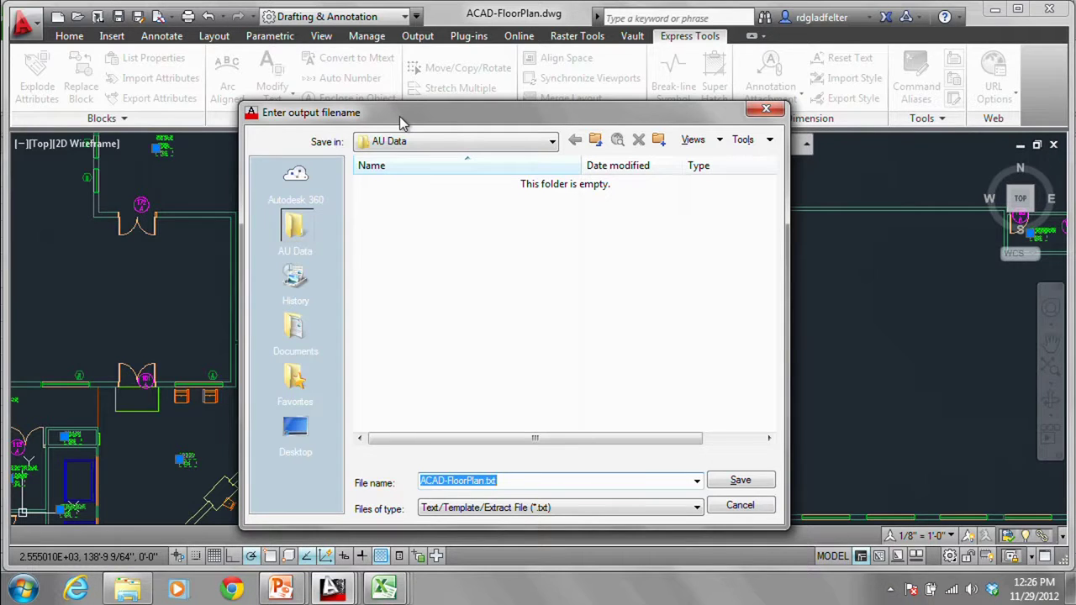
text(Door)
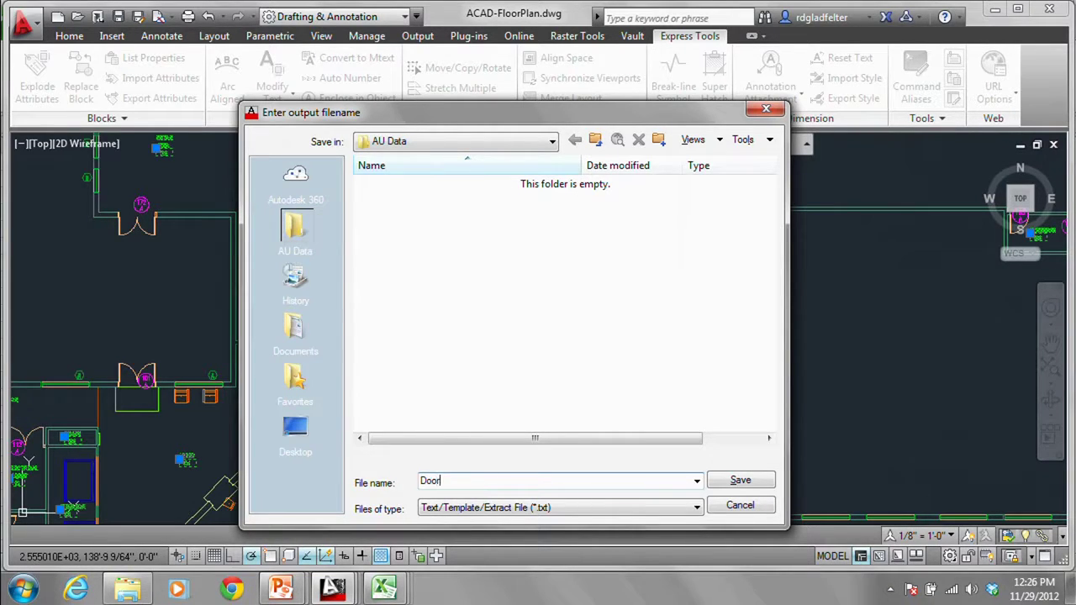
text(Export)
click(732, 481)
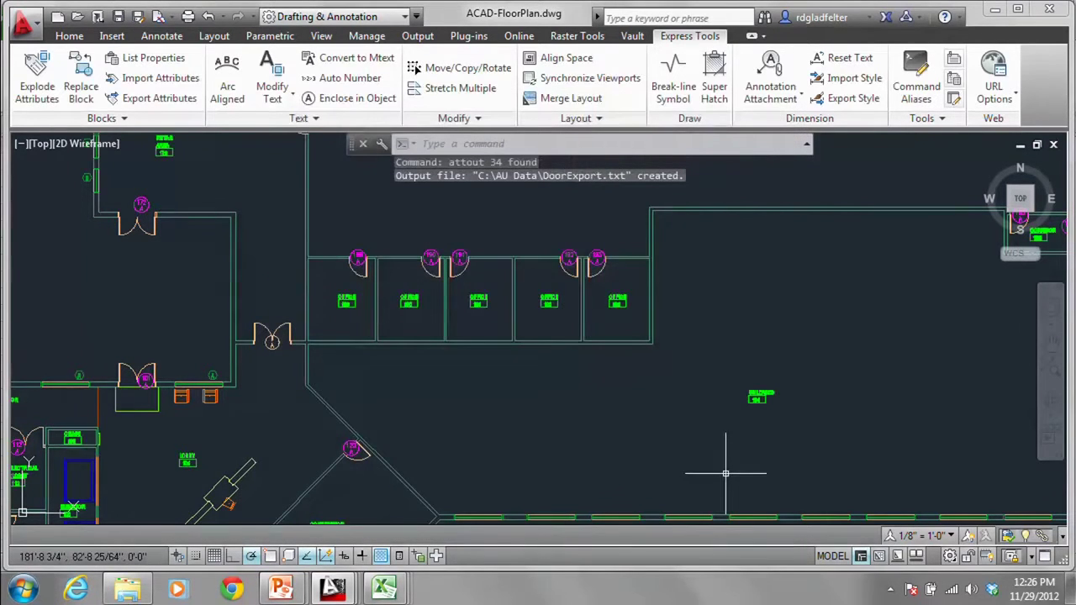
Step: Switch to Excel and create a new blank workbook
mouse_move(385, 589)
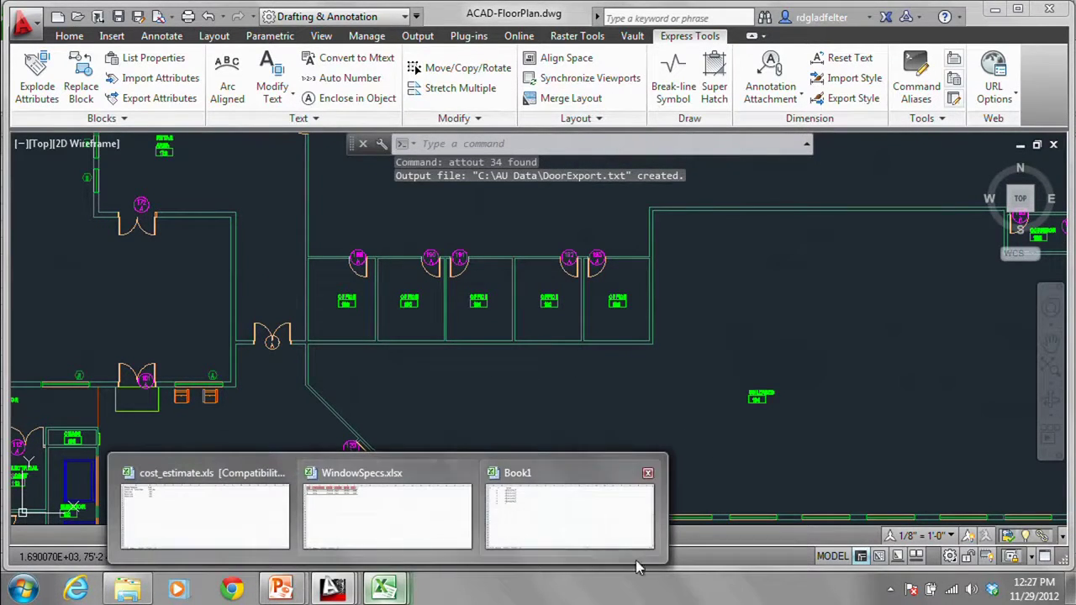
click(589, 538)
key(ctrl+n)
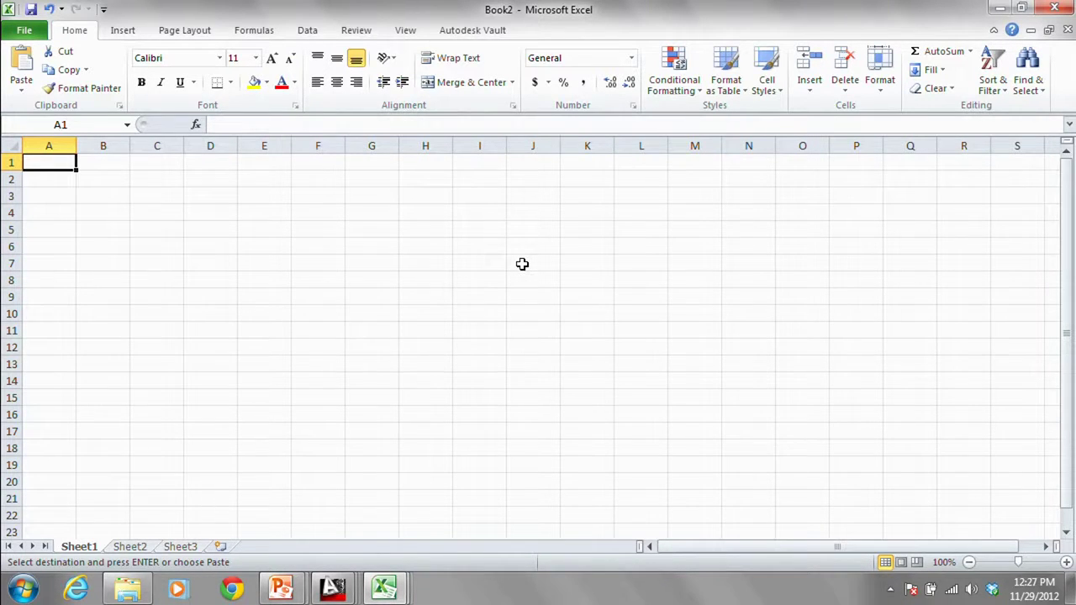
Step: Import DoorExport.txt from text, bringing up its delimited-data preview in the import wizard
click(305, 30)
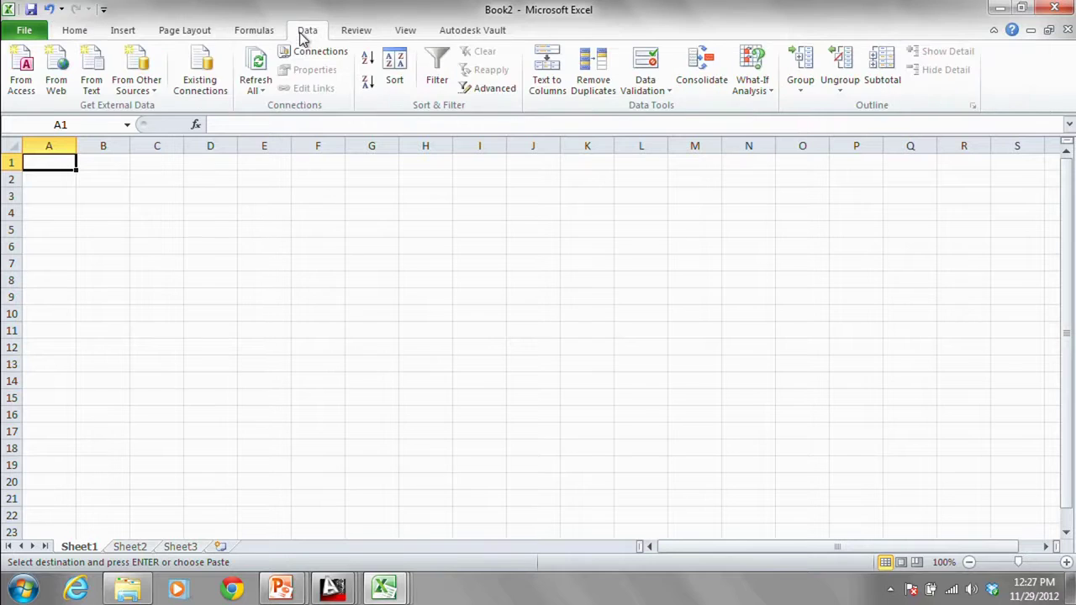
click(95, 84)
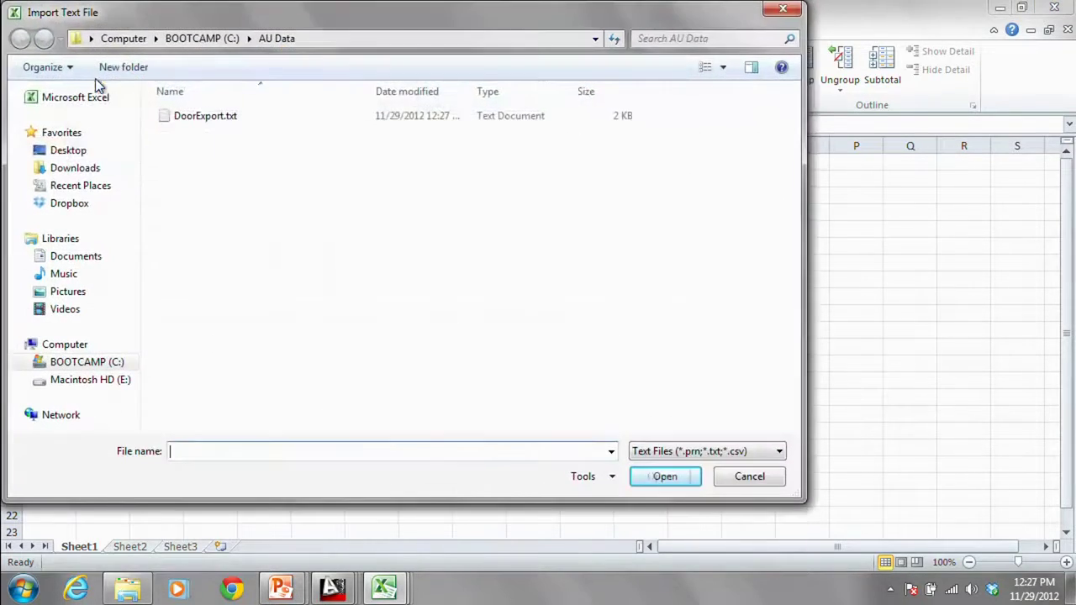
click(227, 123)
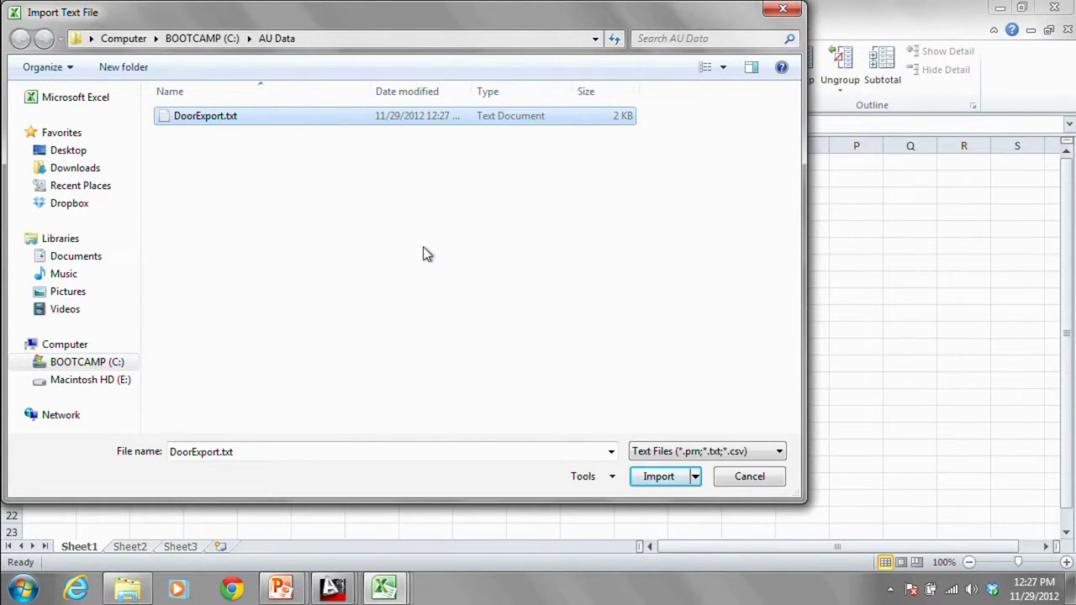
click(638, 473)
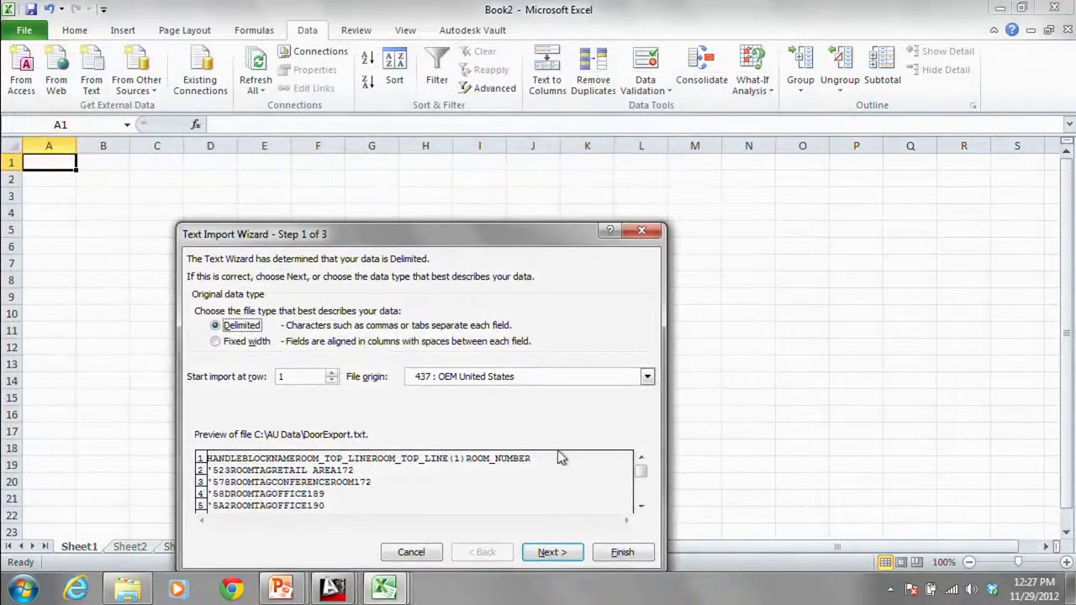
Step: Finish the text import with default settings, placing the room tag data into columns A–E
drag(486, 234, 462, 90)
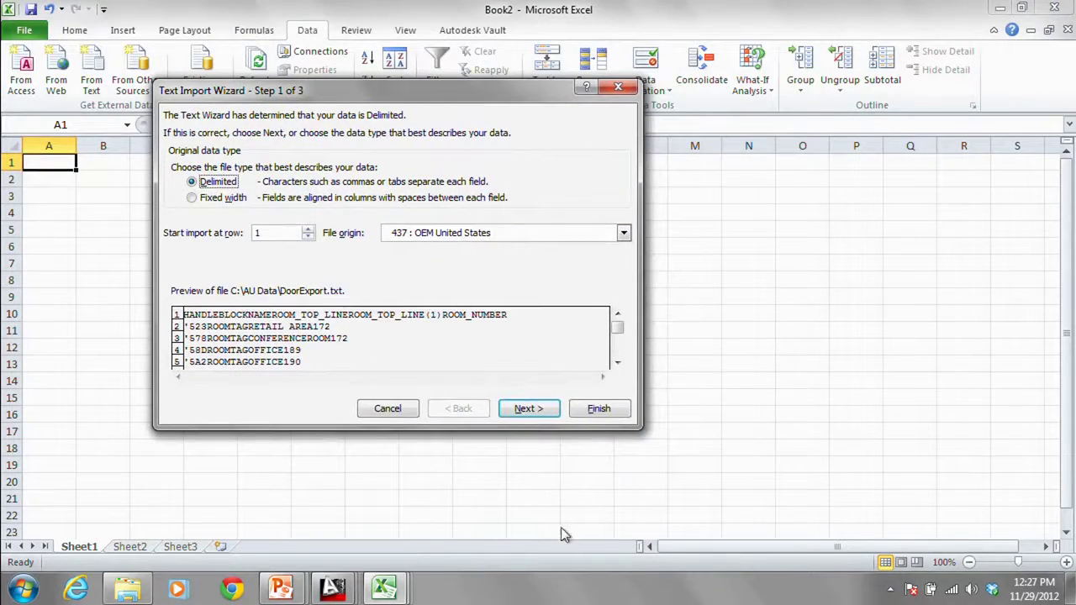
click(589, 407)
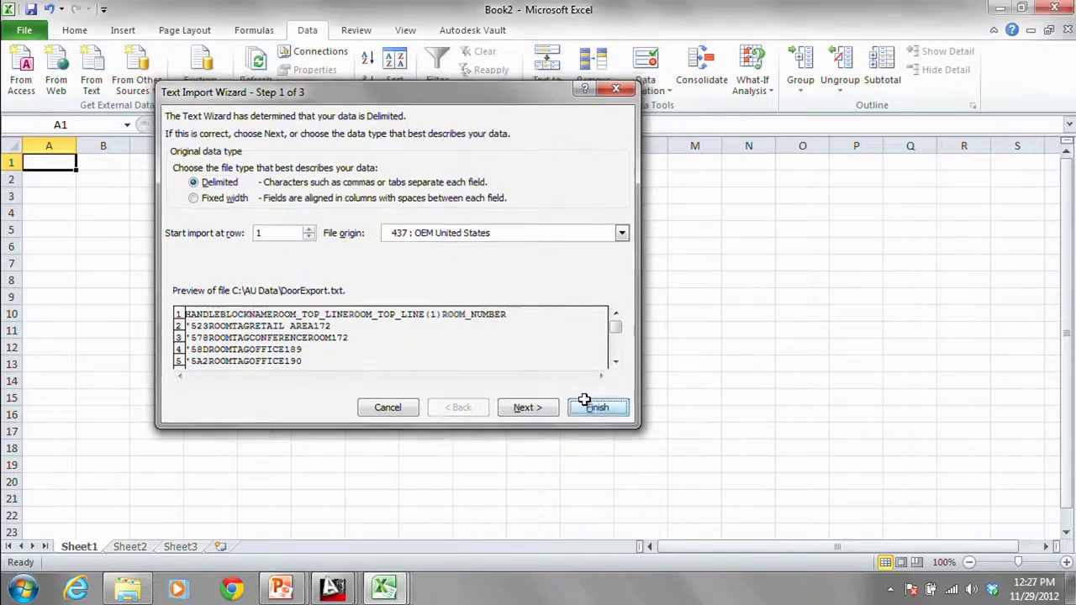
click(381, 301)
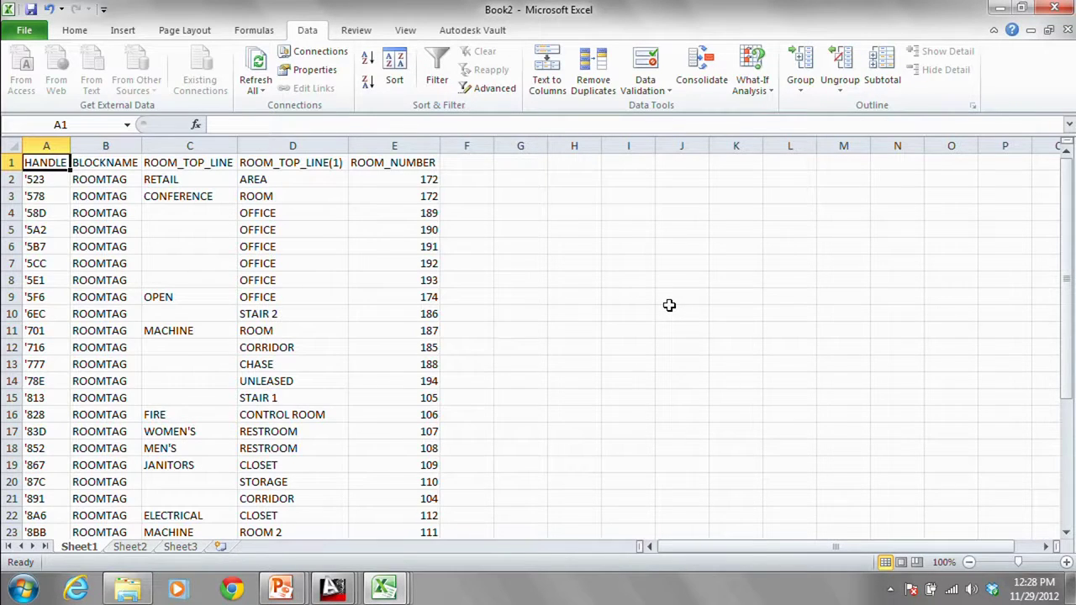
Step: Enter =E1 in F1 to repeat the ROOM_NUMBER heading
click(459, 163)
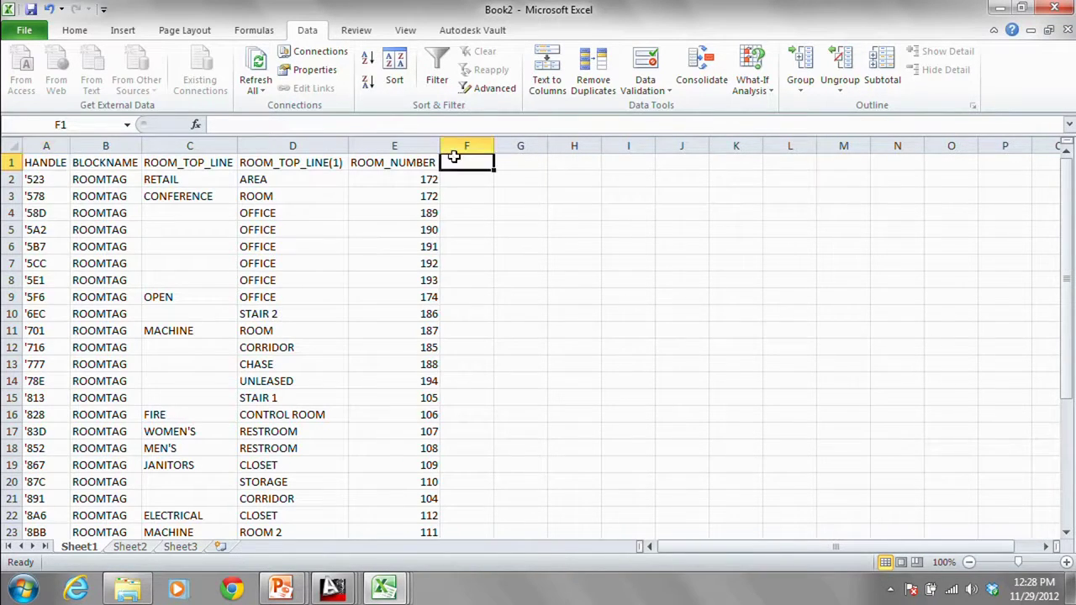
text(=)
click(420, 162)
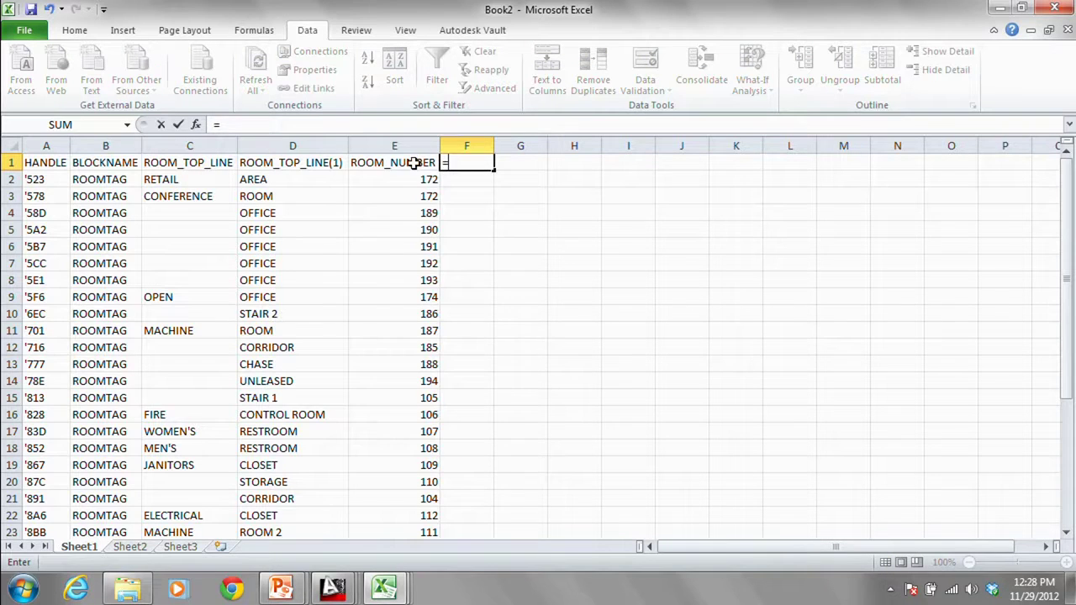
key(Return)
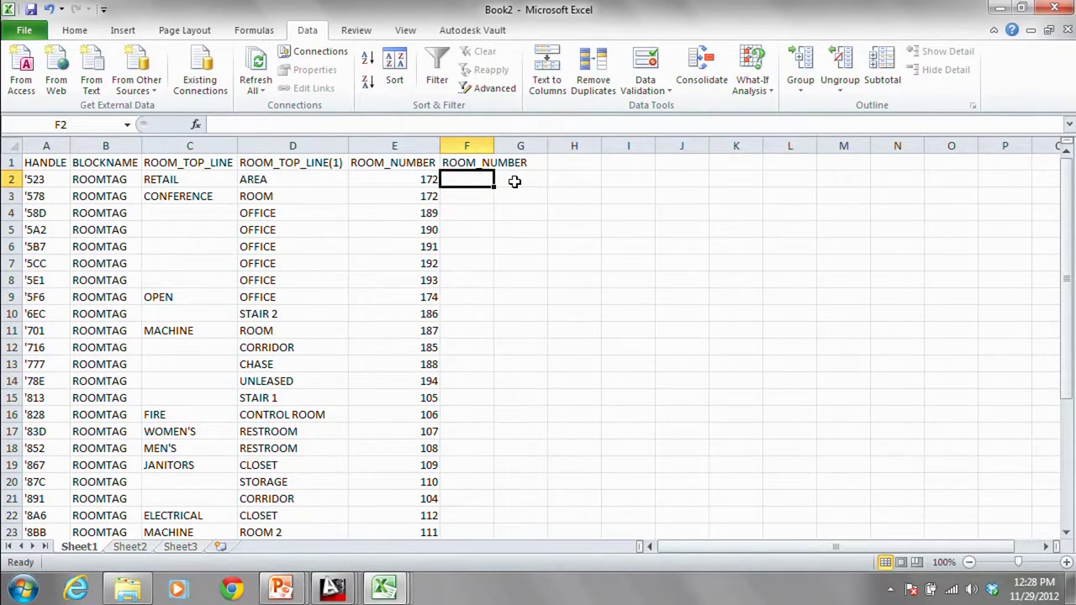
Step: Enter =E2-100+1000 in F2 so room 172 becomes 1072
text(=)
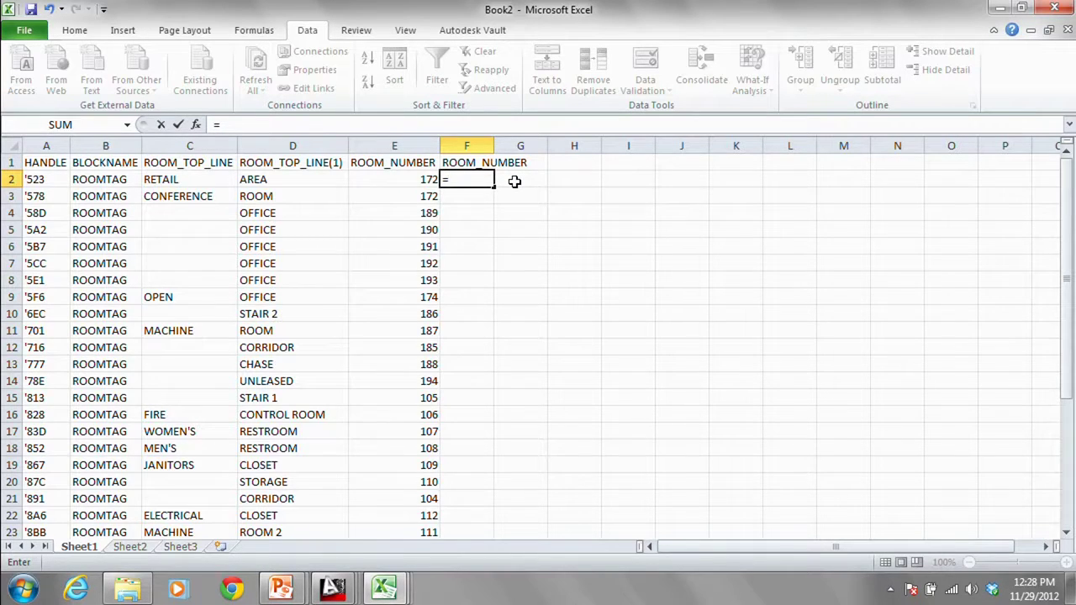
click(403, 181)
text(-1)
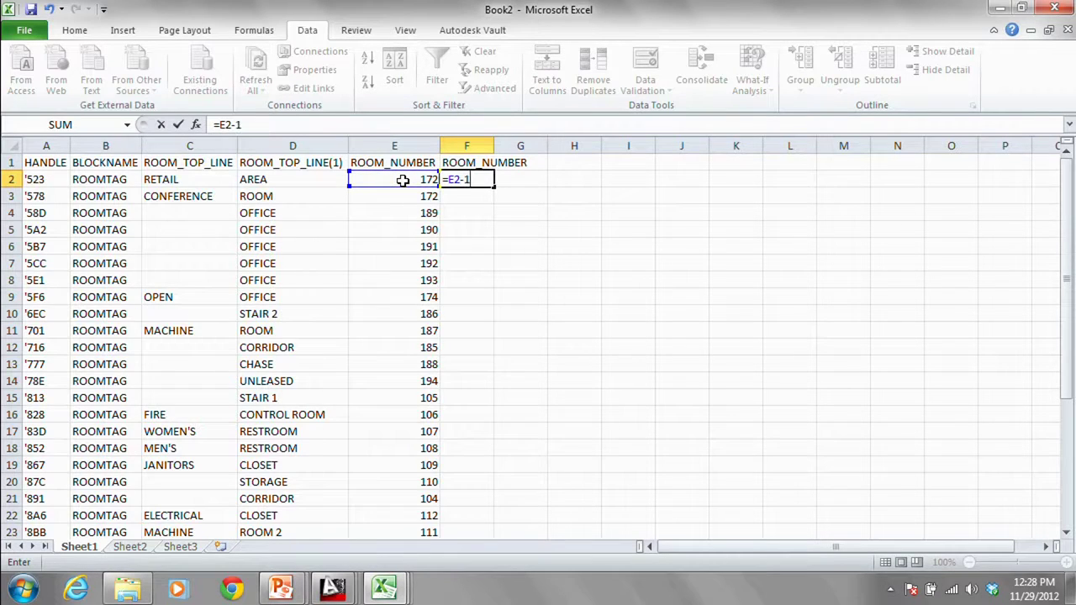
text(00+1000)
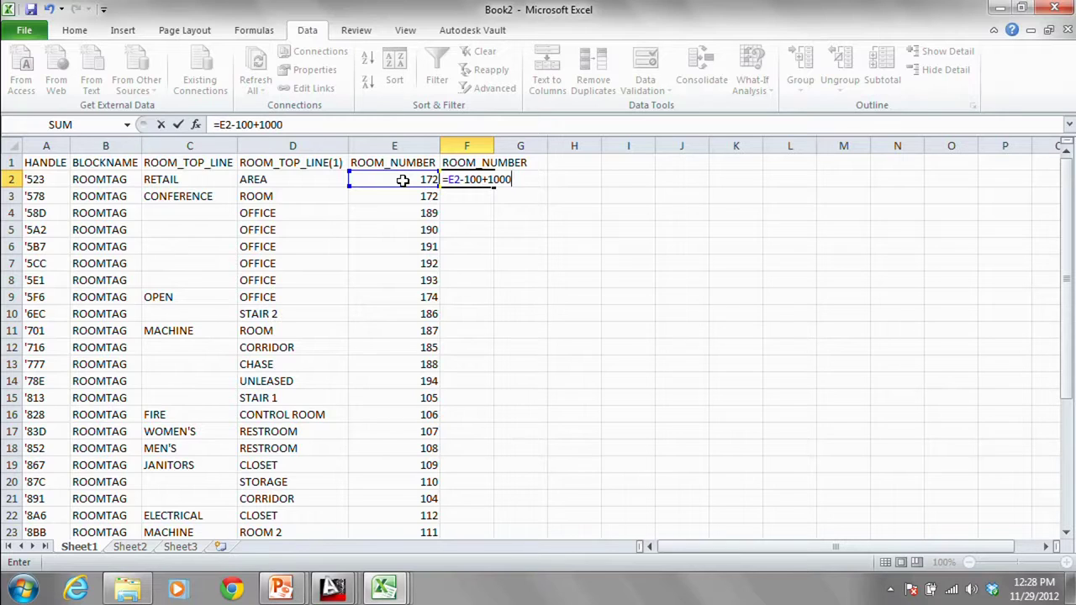
key(Return)
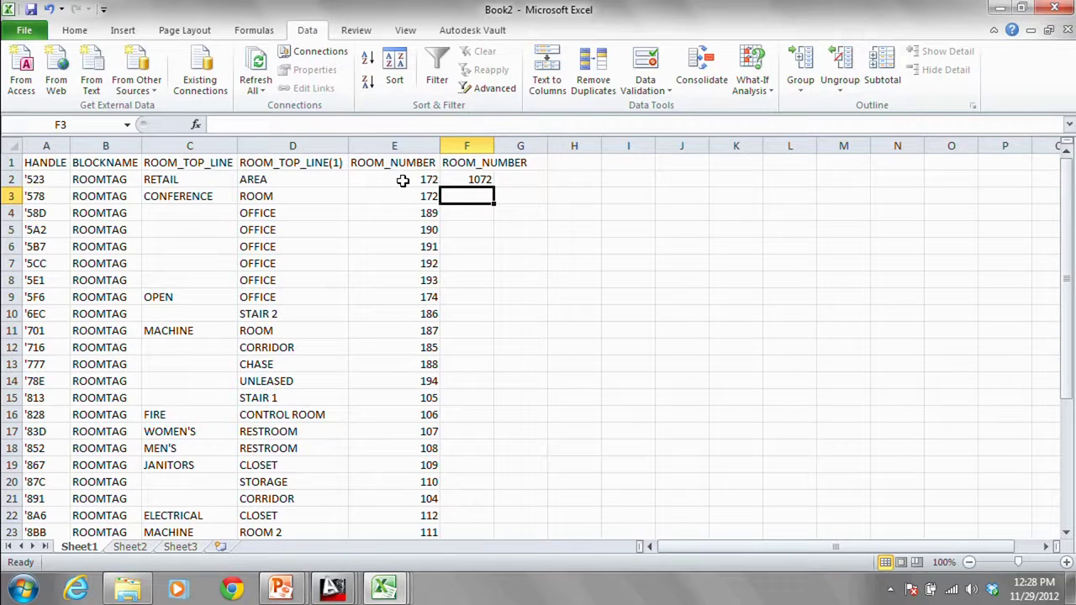
Step: Fill the renumbering formula down from F2 through F35 with Ctrl+D
key(Up)
scroll(490, 243, down, 6)
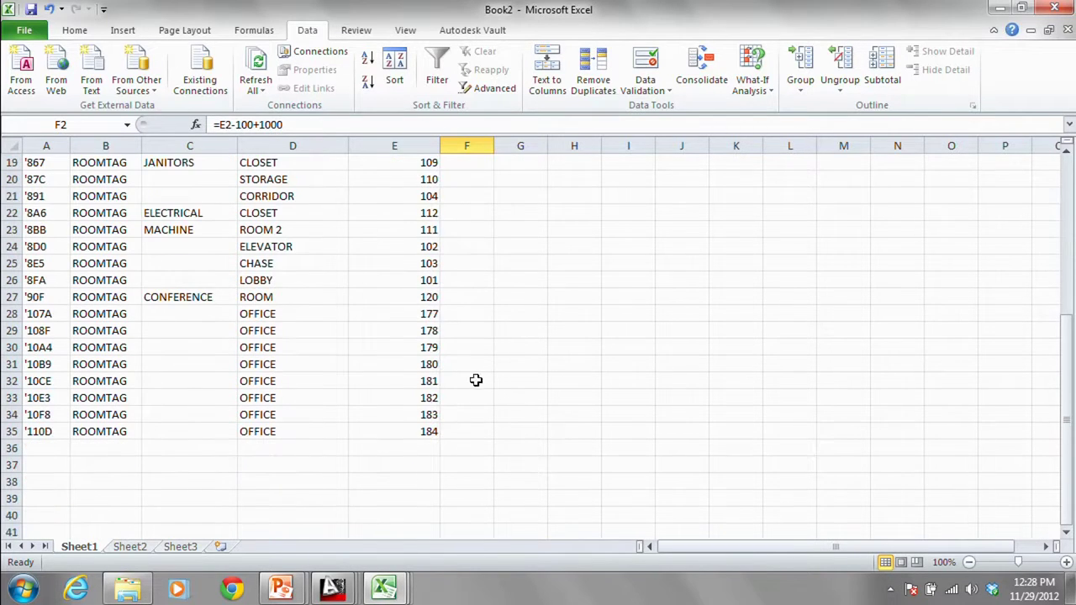
shift+click(468, 427)
key(ctrl+d)
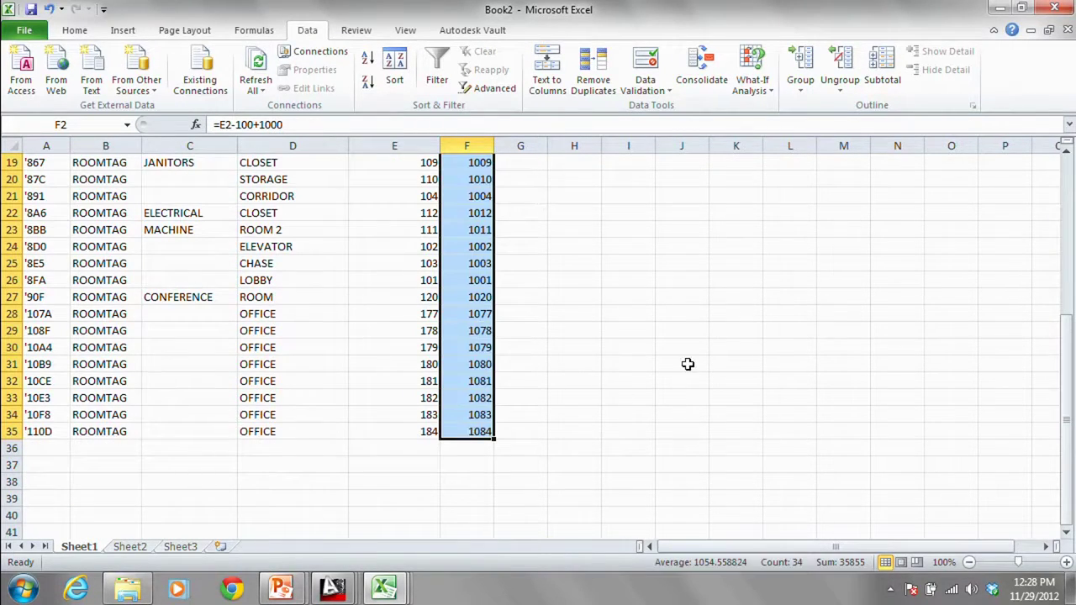
click(596, 364)
scroll(600, 350, up, 6)
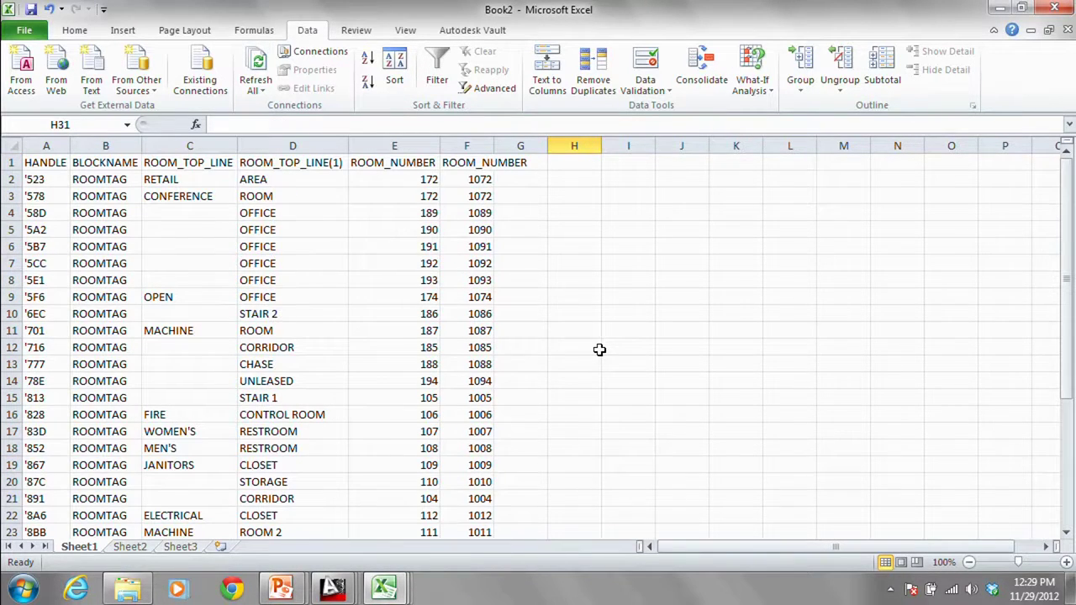
click(406, 146)
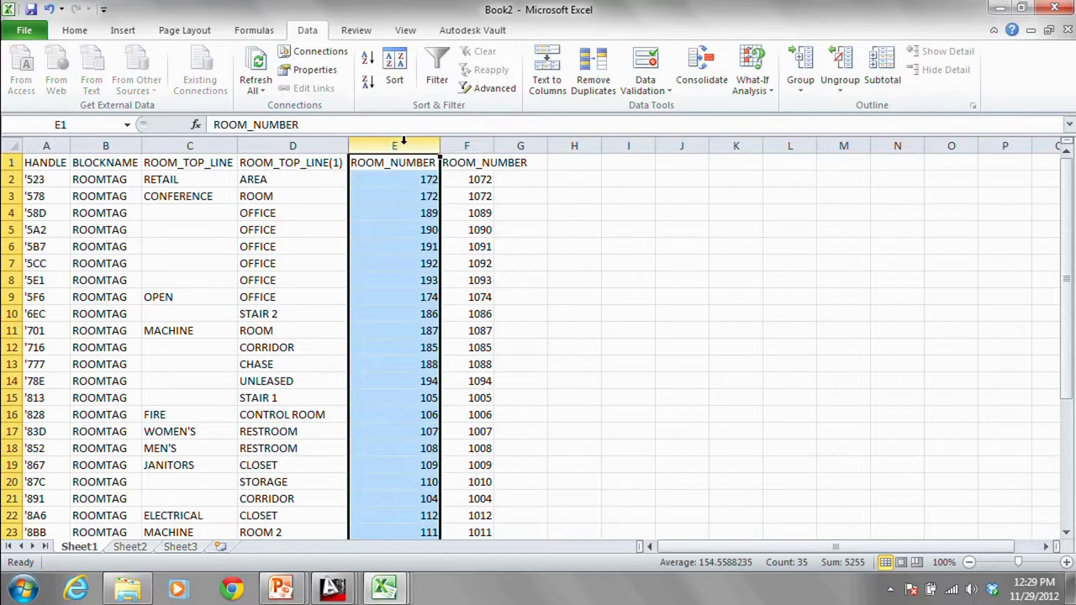
Step: Hide the old ROOM_NUMBER column E so only the new 1000-series numbers show
right_click(406, 147)
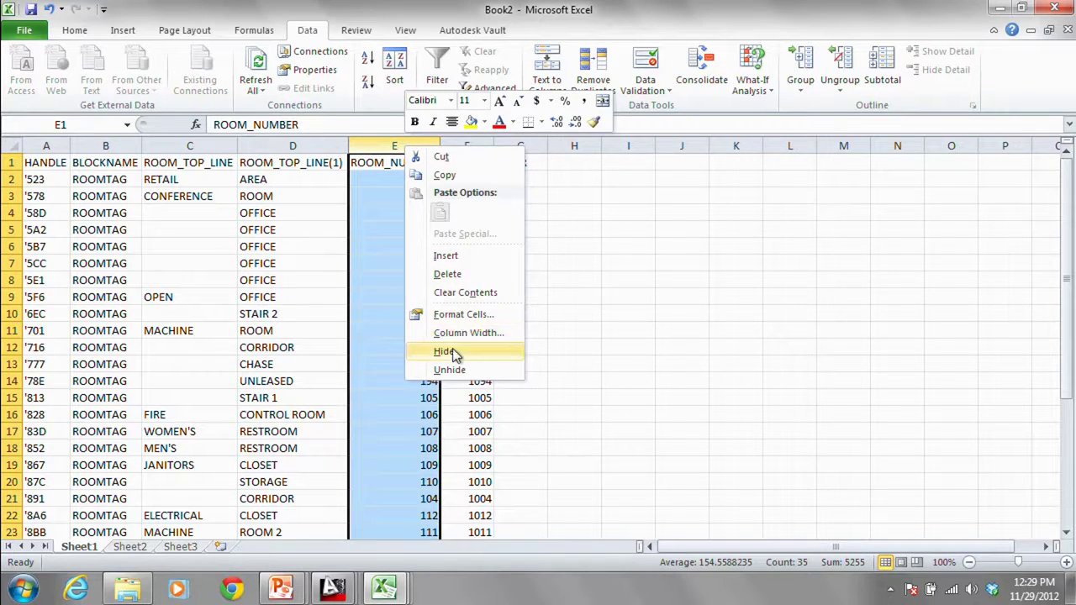
click(444, 351)
click(433, 182)
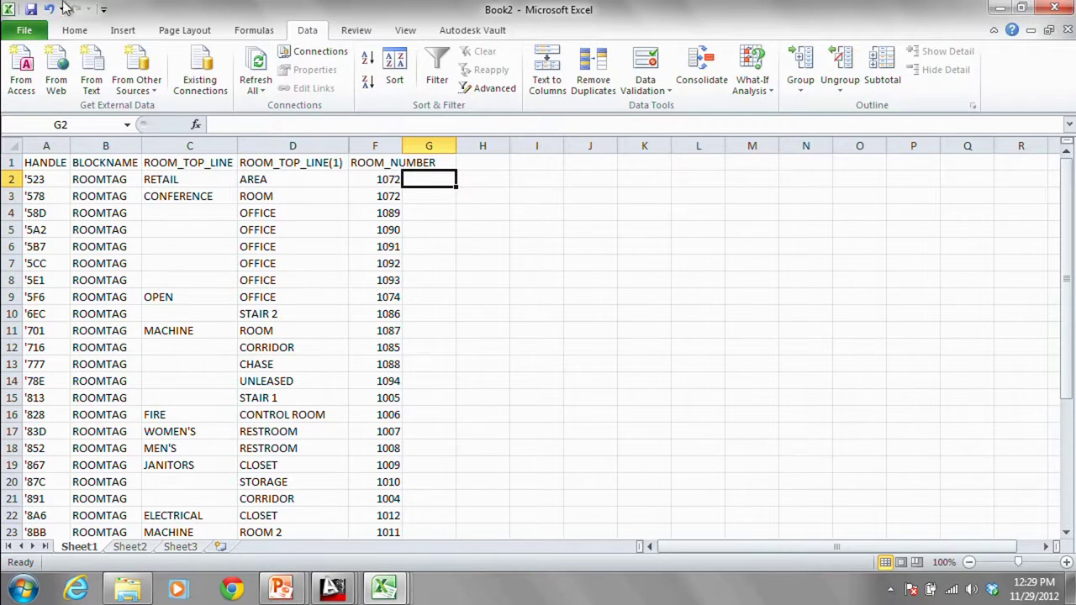
click(25, 31)
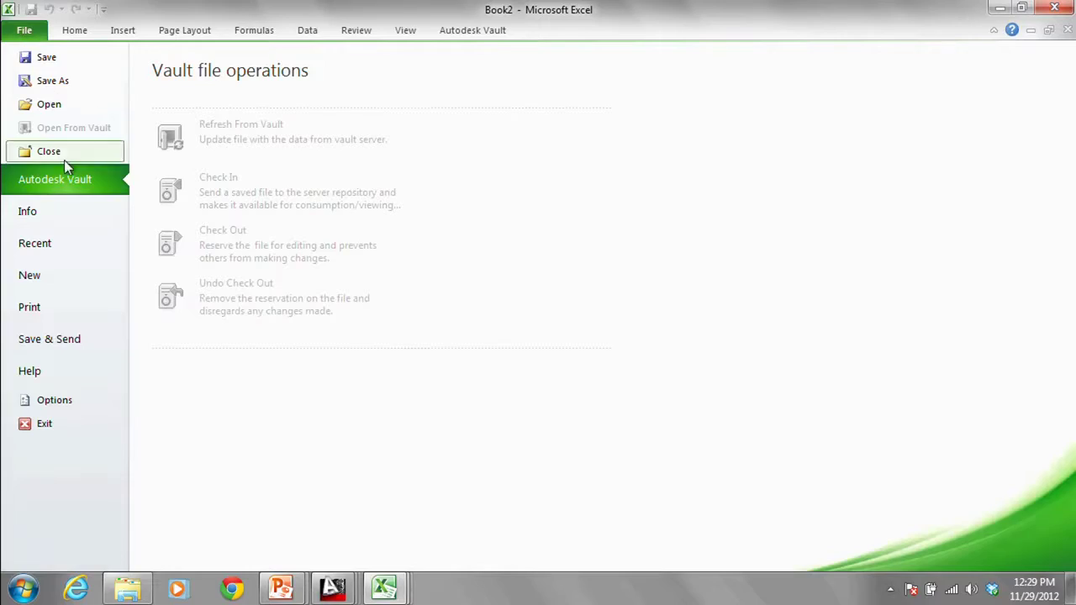
Step: Save the active sheet as Text (Tab delimited) named DoorExcel.txt, keeping that format when warned
click(52, 81)
click(288, 409)
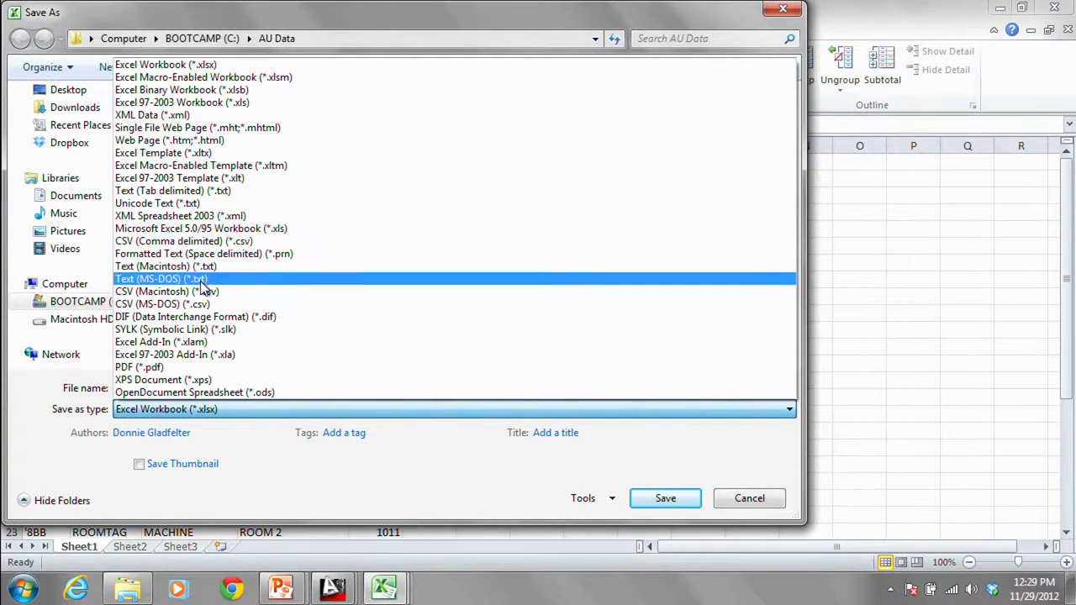
click(191, 191)
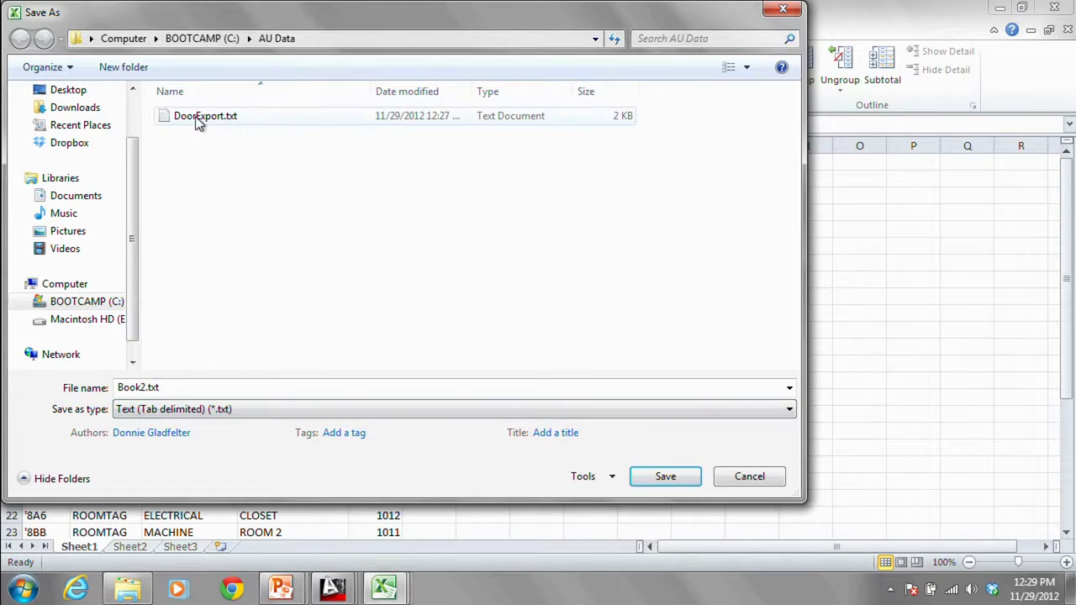
click(197, 387)
text(D)
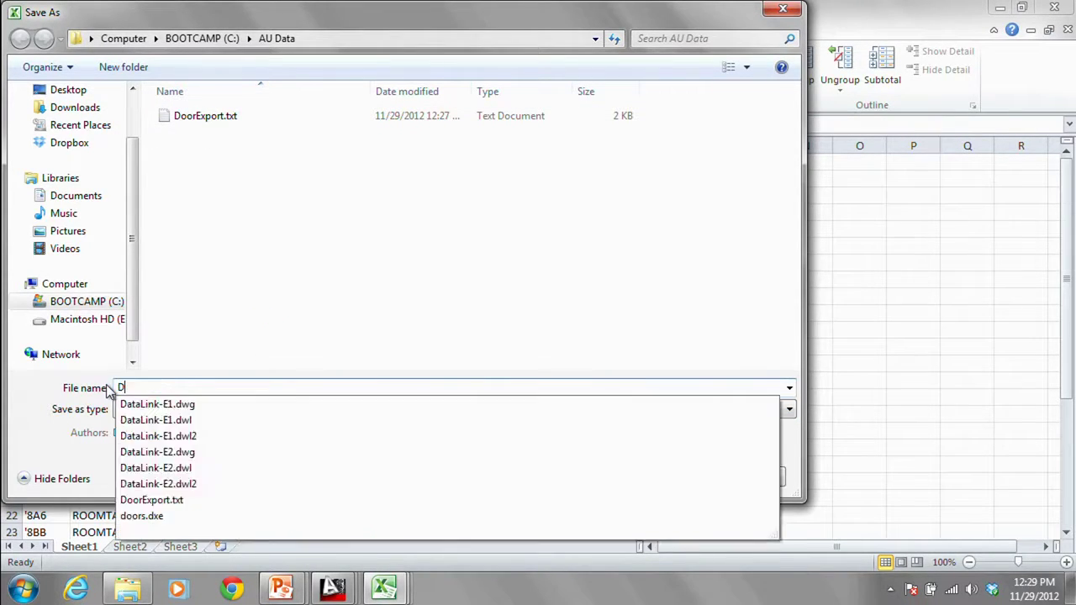
text(oorExcel)
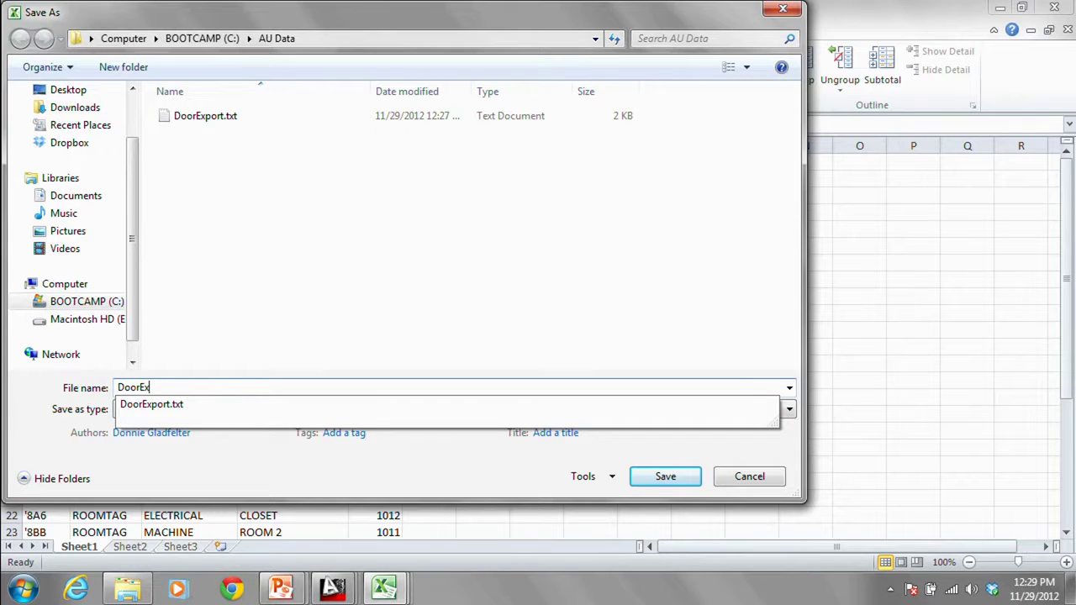
click(660, 477)
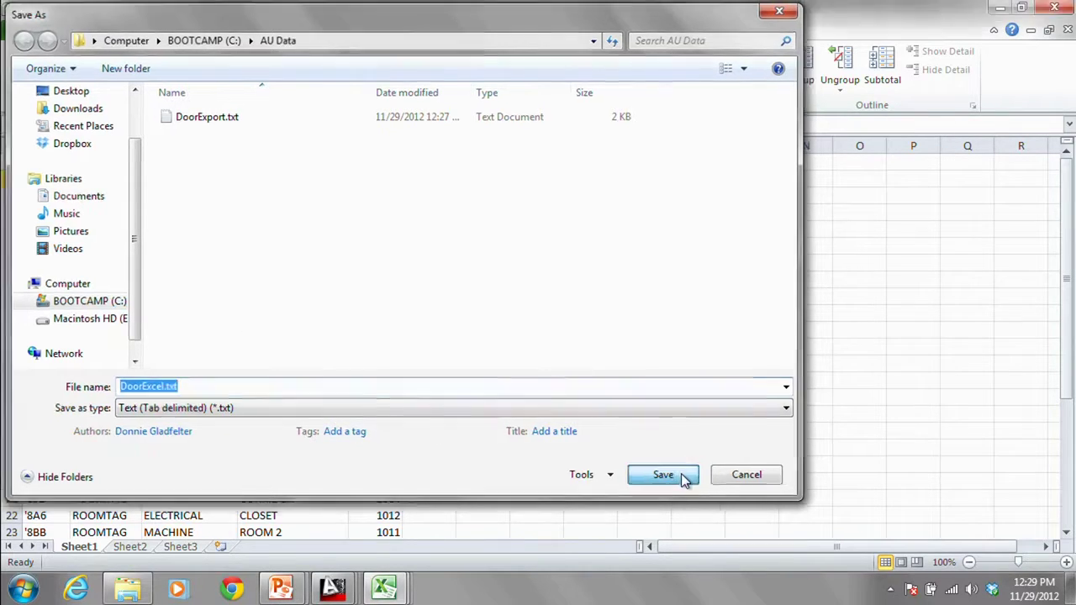
click(507, 333)
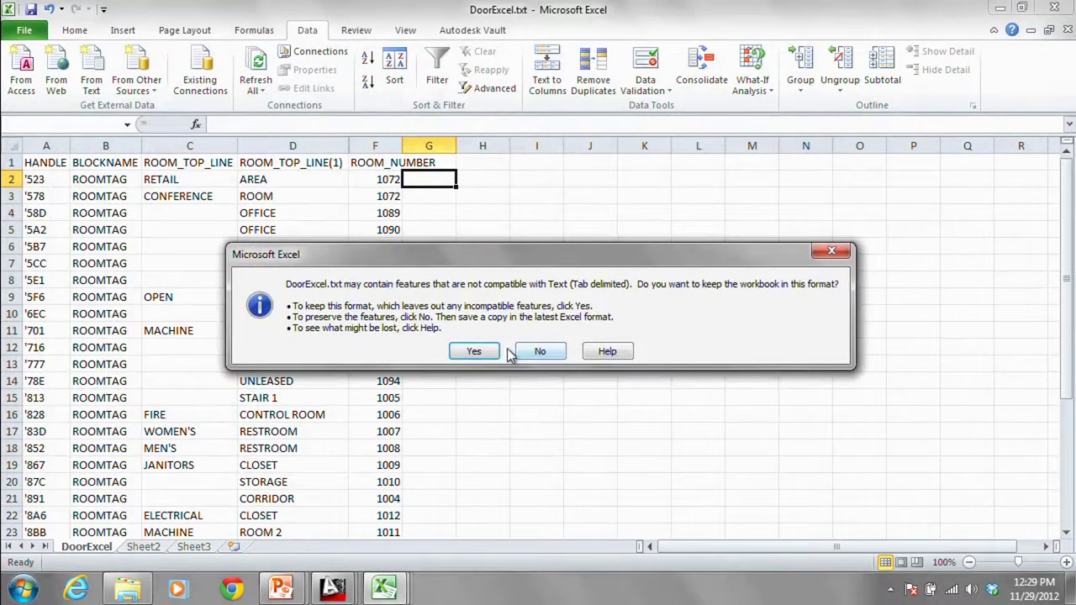
click(476, 351)
mouse_move(334, 588)
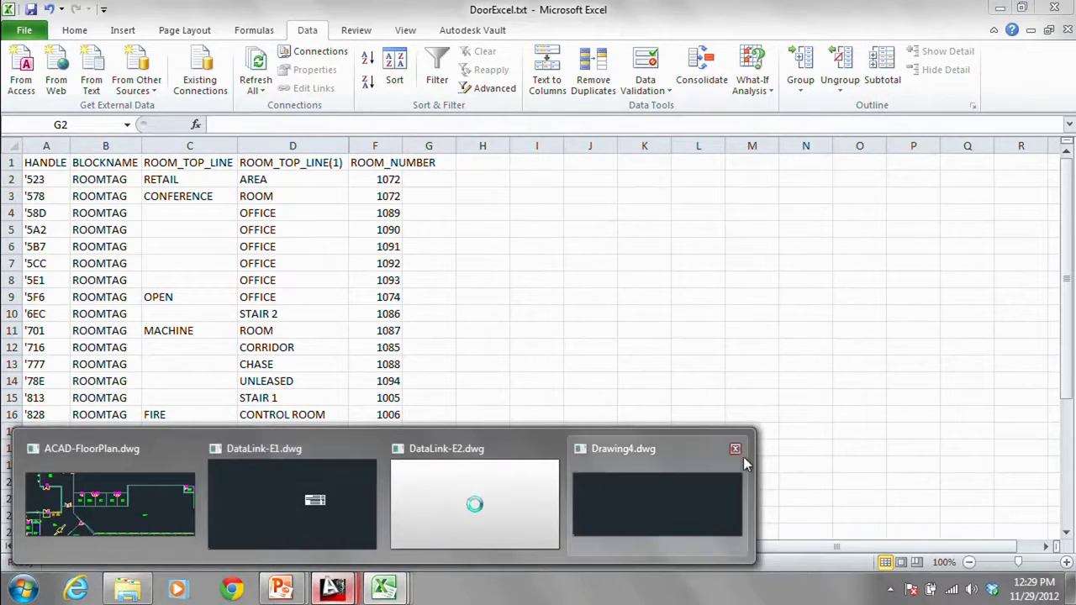
click(109, 501)
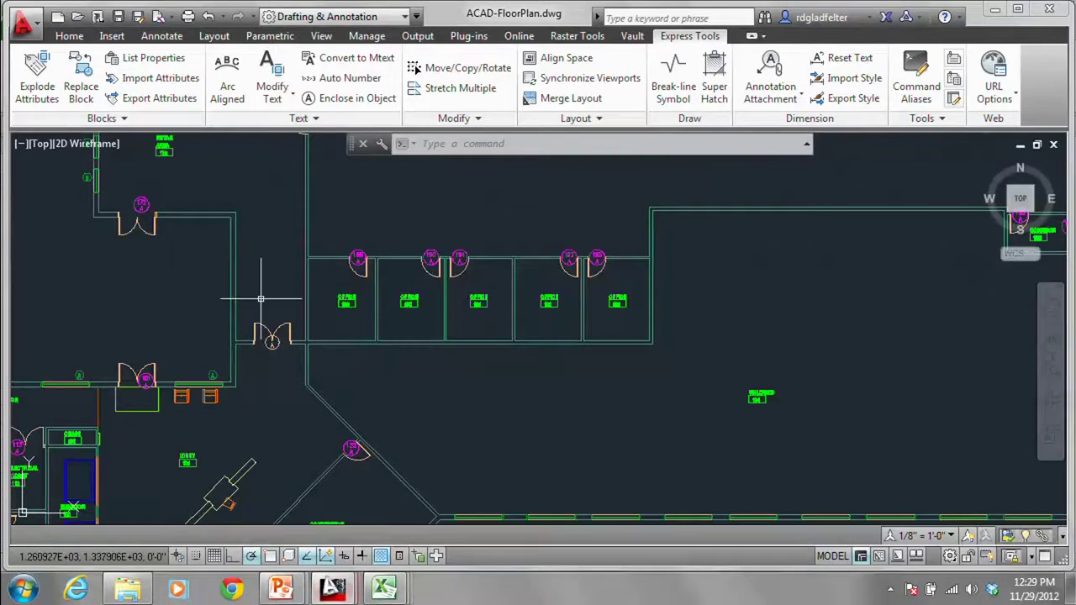
Step: Import DoorExcel.txt into the tags, giving numbers like OFFICE 1090 and 1091, then switch to PowerPoint
click(179, 82)
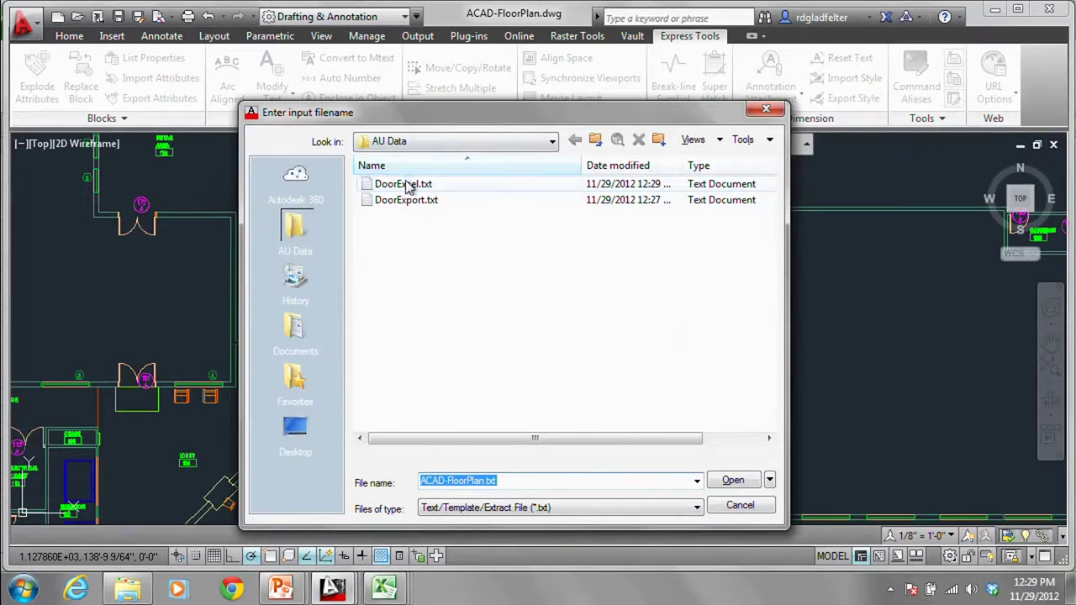
click(405, 184)
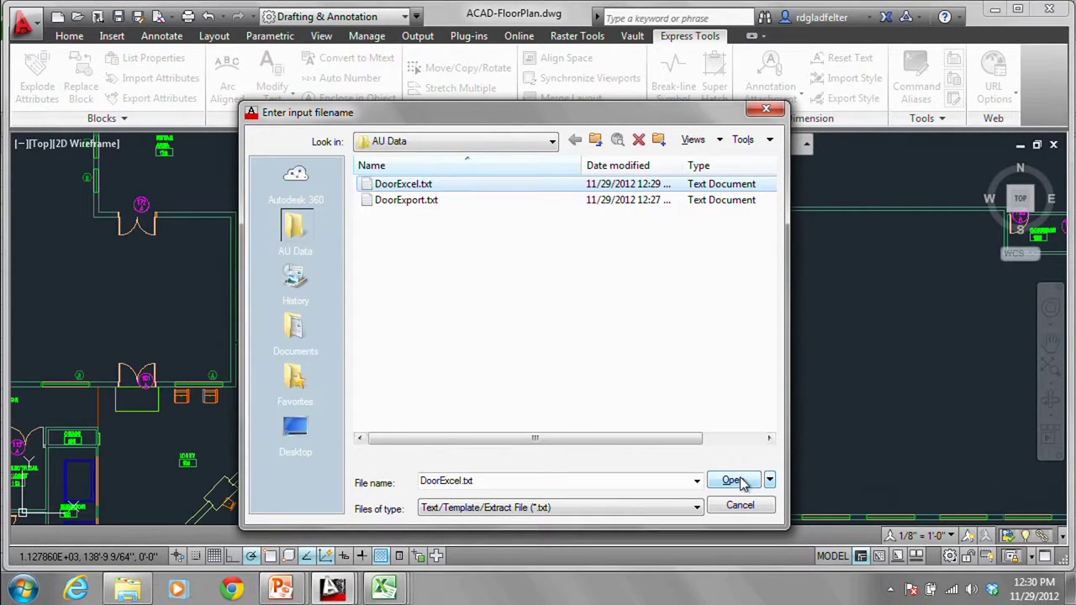
drag(594, 123, 652, 90)
click(793, 445)
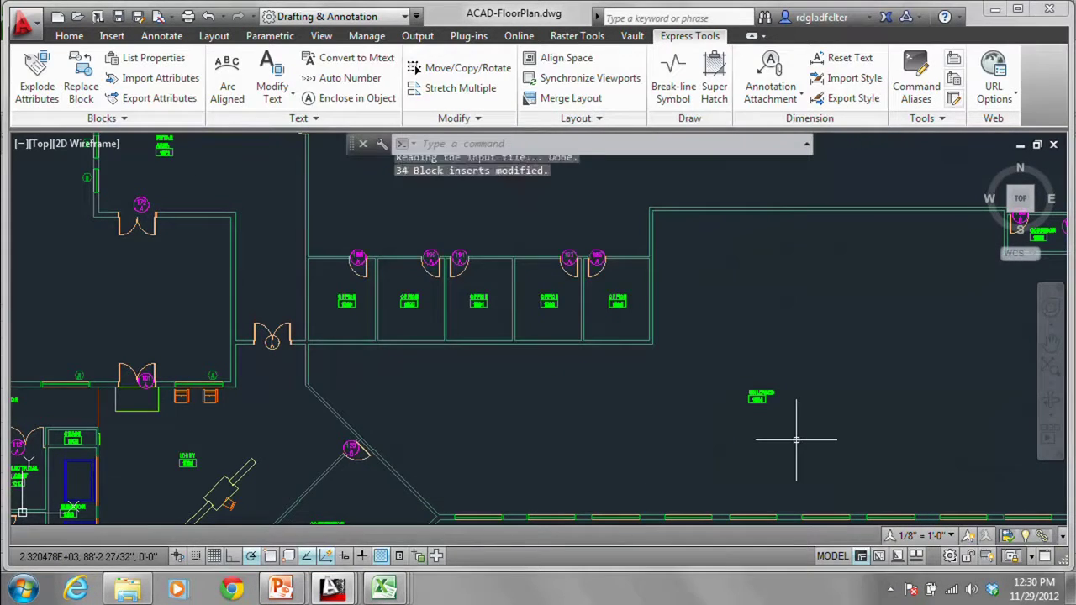
scroll(378, 302, up, 8)
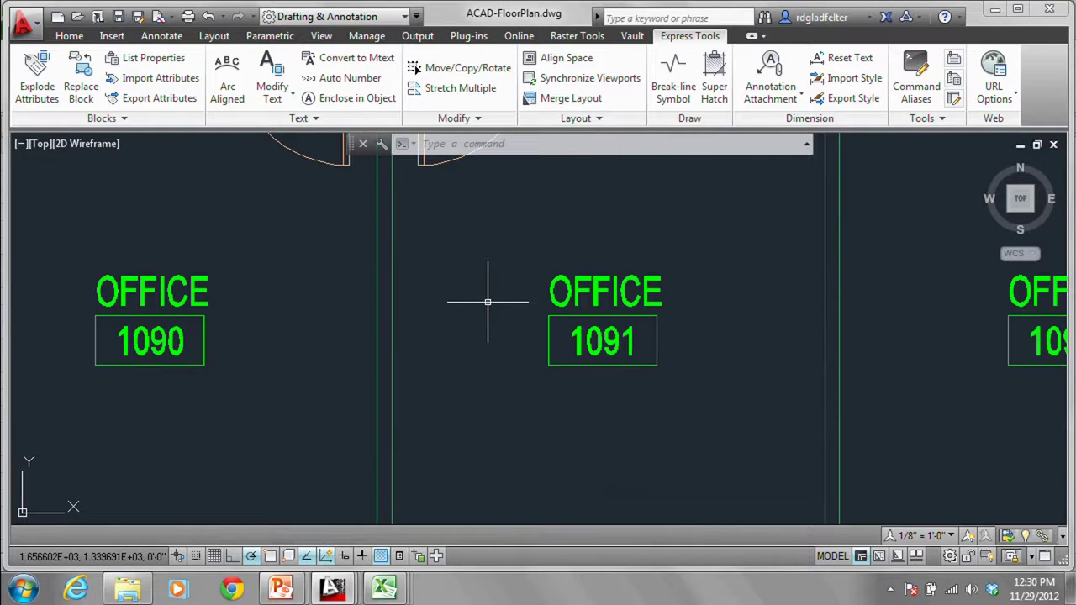
key(alt+Tab)
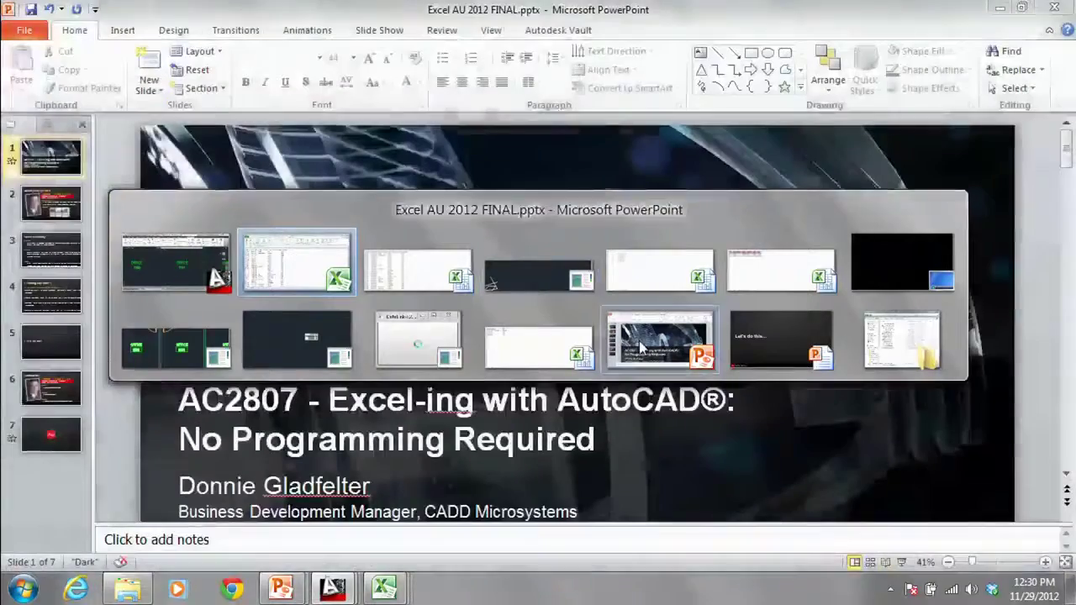
click(640, 345)
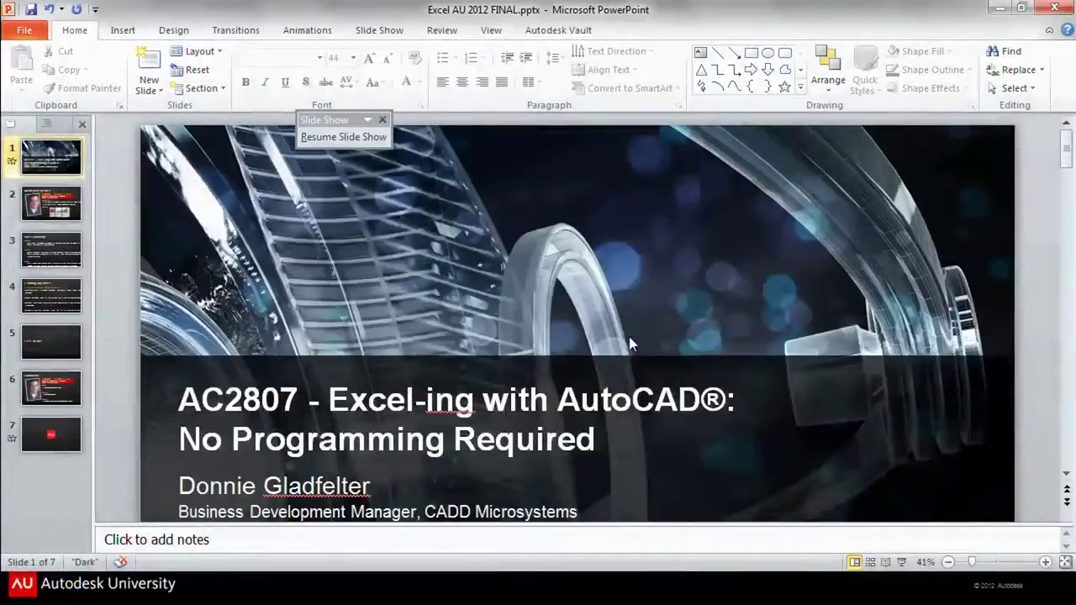
Step: Return to the full-screen PowerPoint slide show and advance to the Contact Me slide
key(alt+Tab)
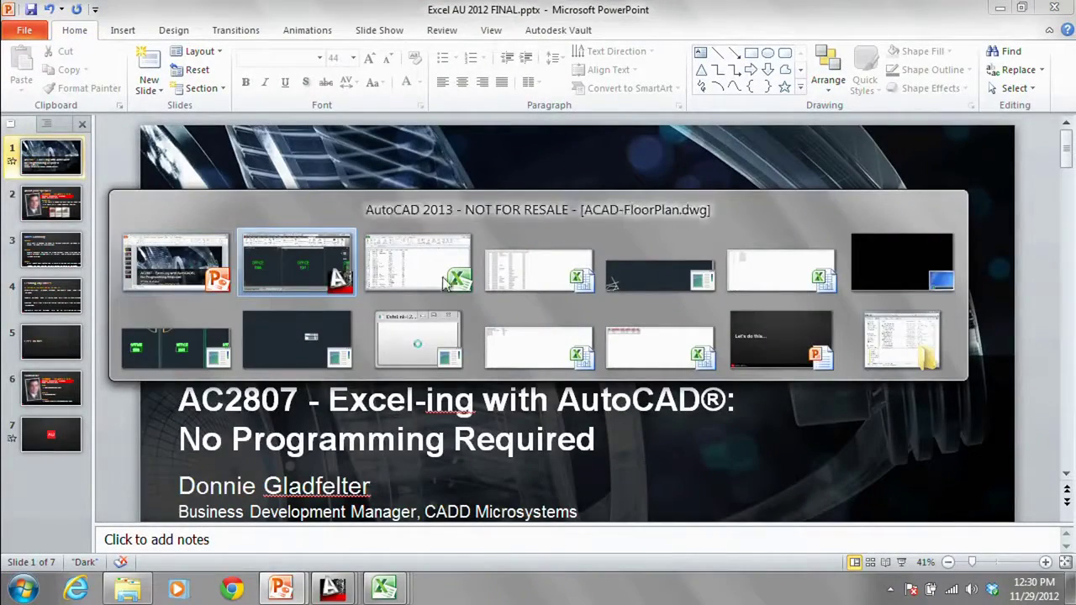
click(782, 337)
key(Right)
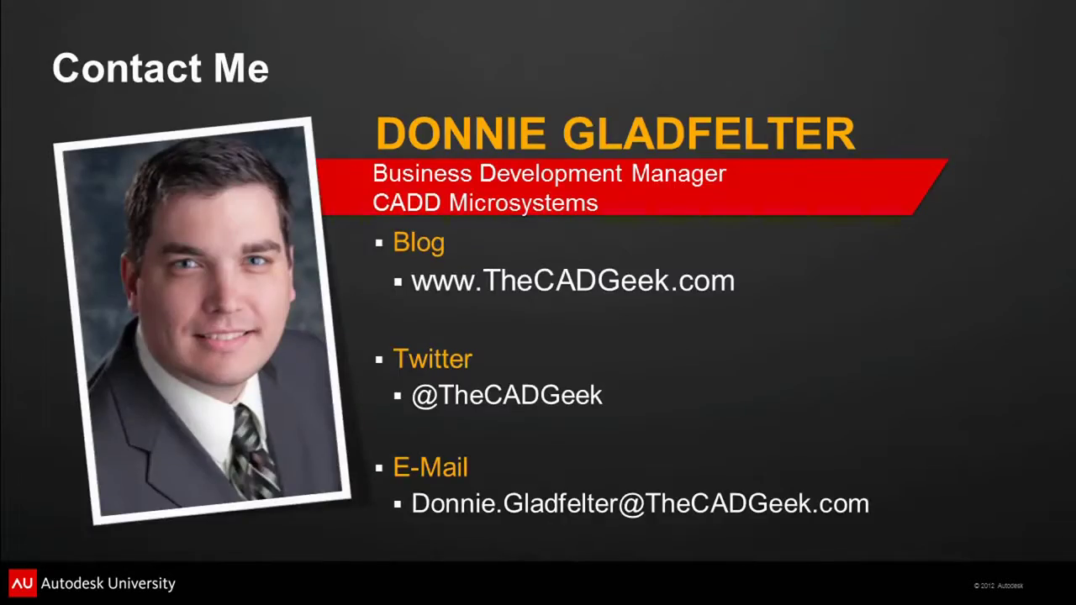